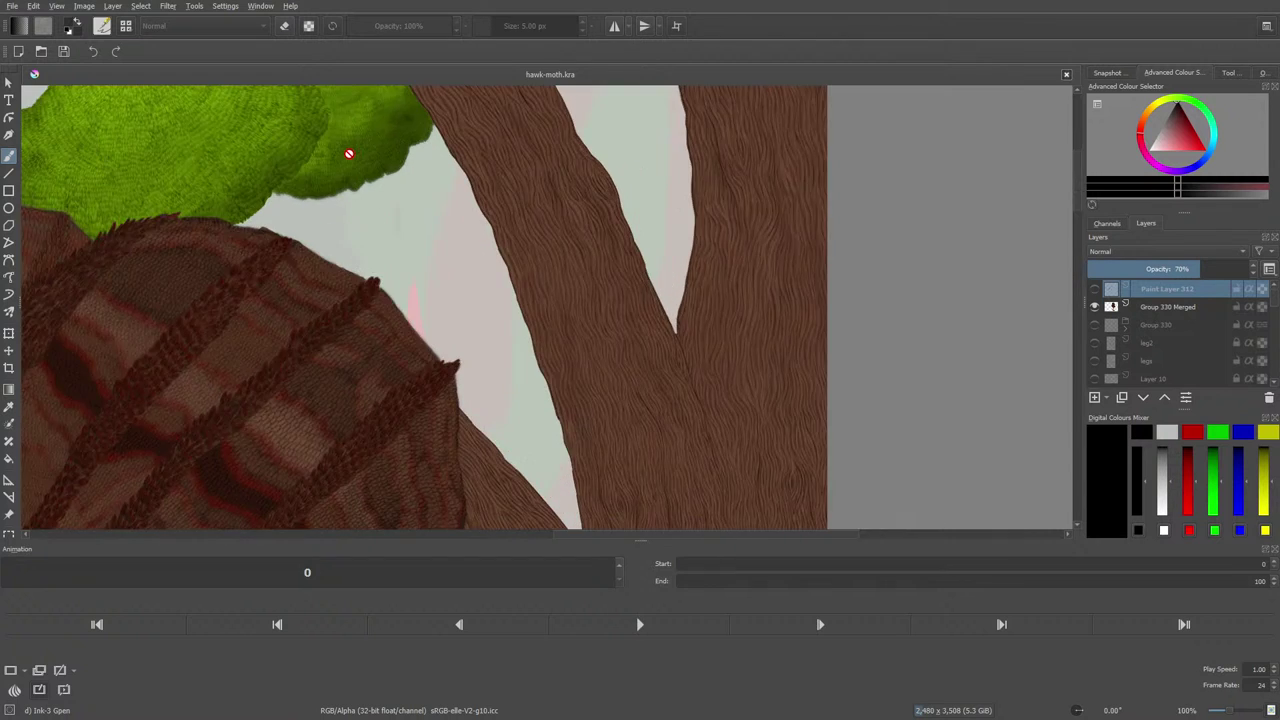
Hide the Animation docker to free up space for the canvas.
scroll(346, 151, "down", 3)
scroll(341, 132, "up", 2)
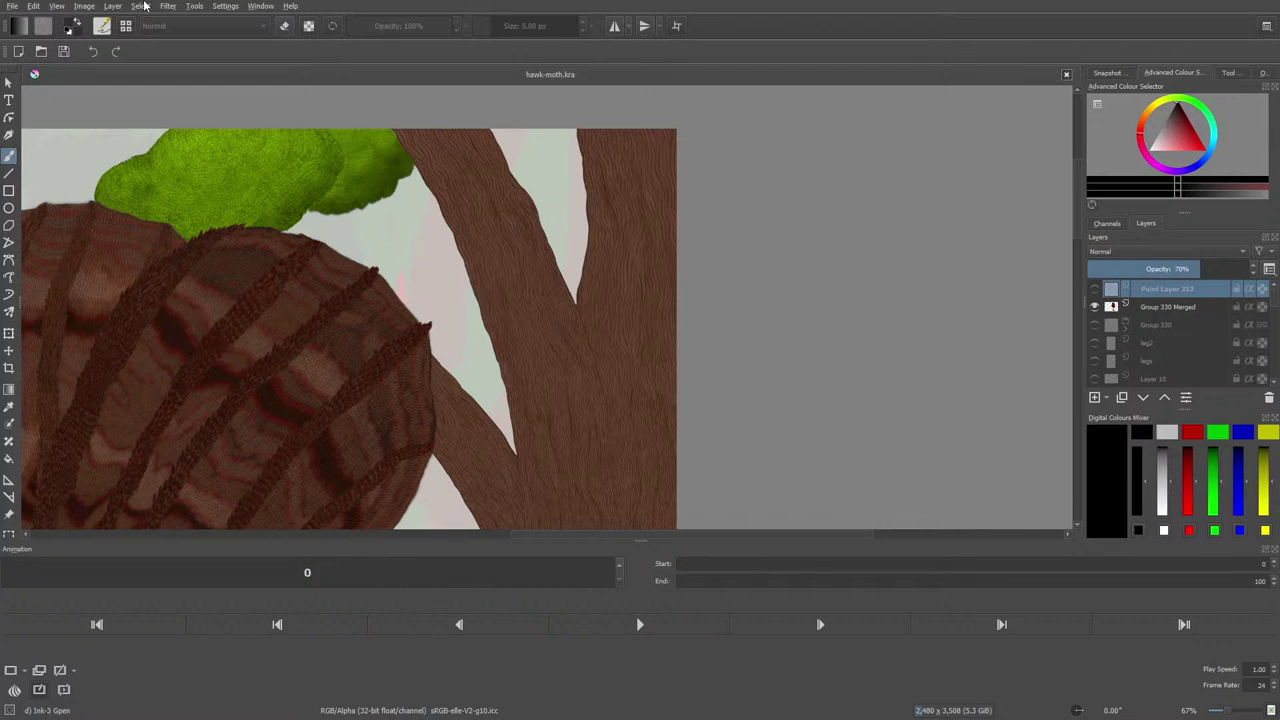
left_click(141, 6)
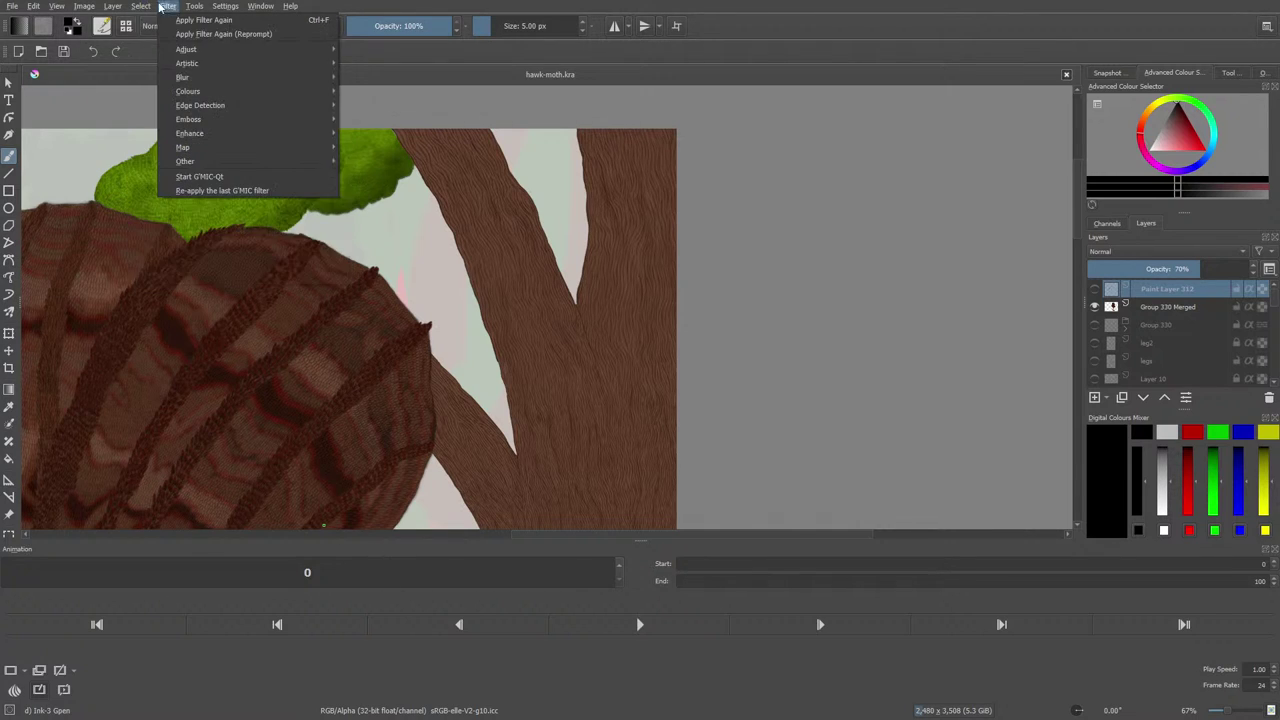
mouse_move(207, 8)
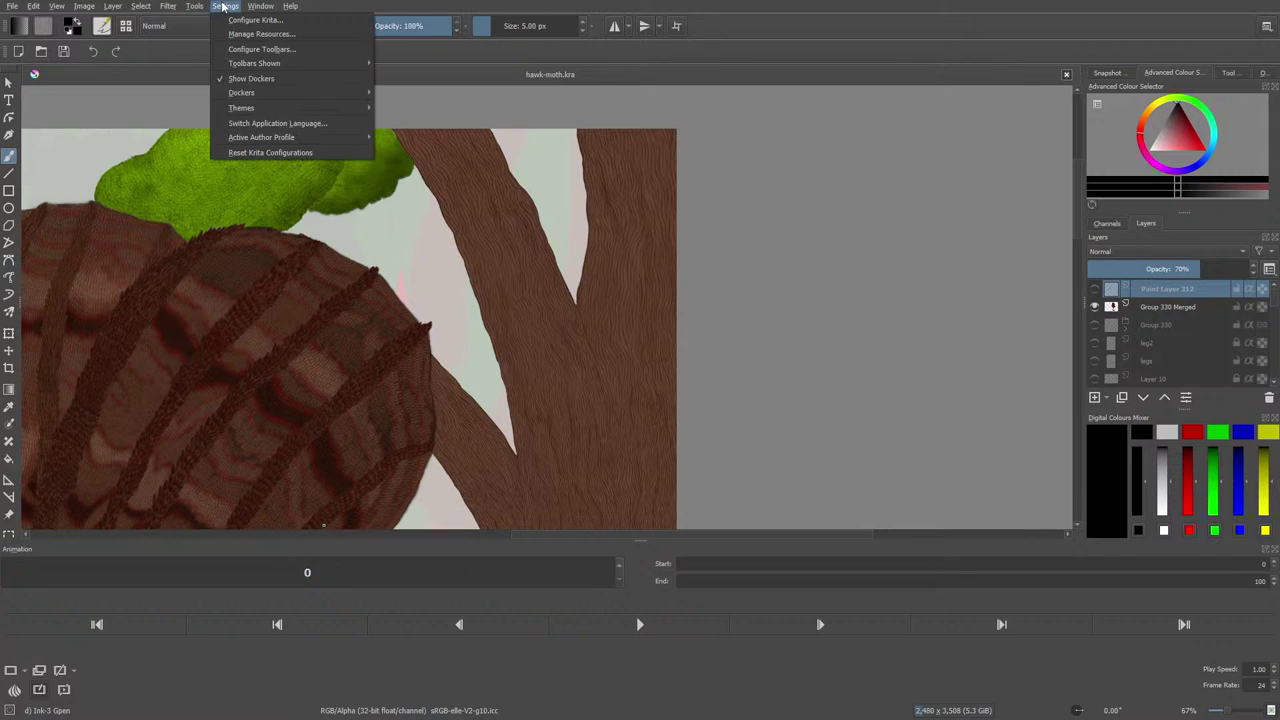
mouse_move(270, 92)
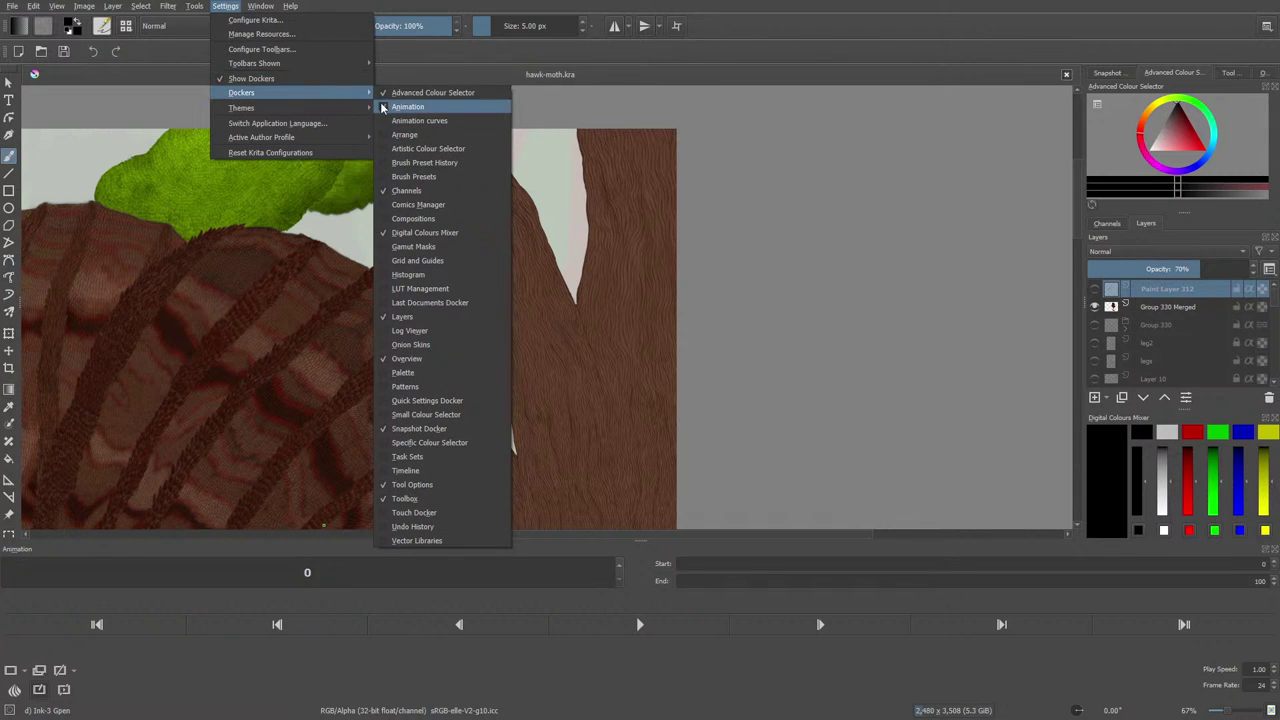
left_click(407, 106)
left_click(223, 7)
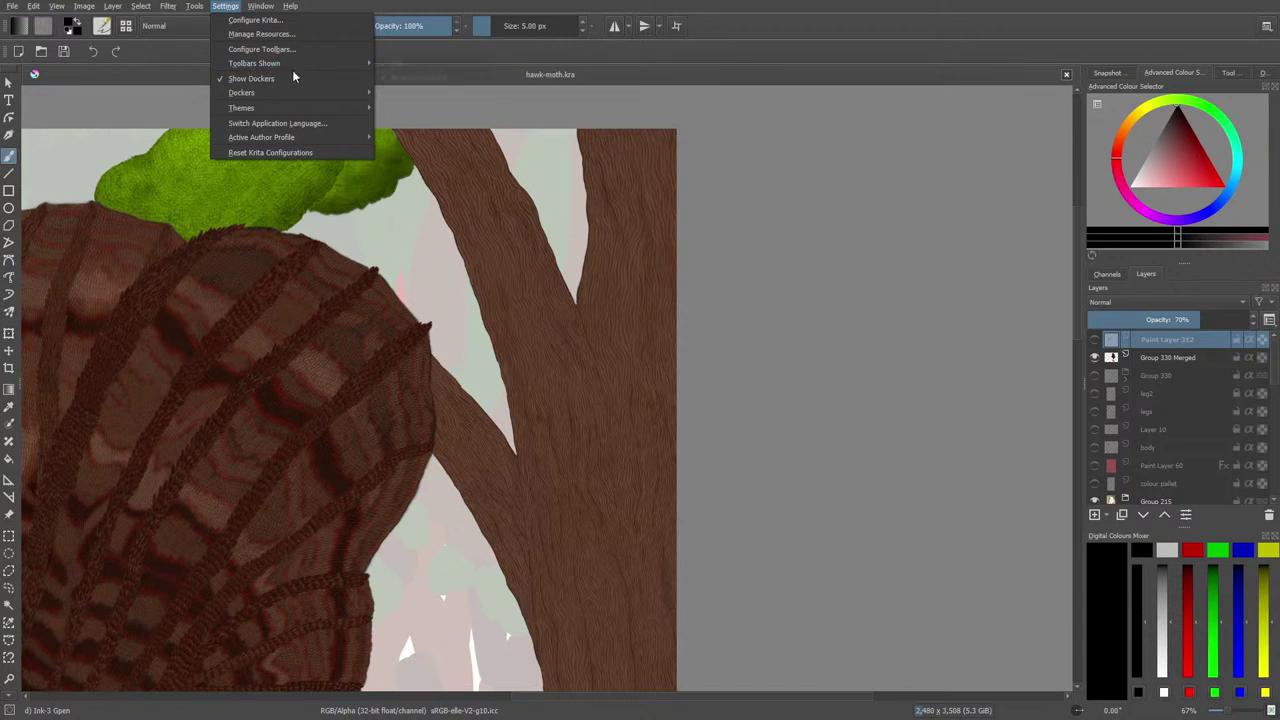
mouse_move(333, 96)
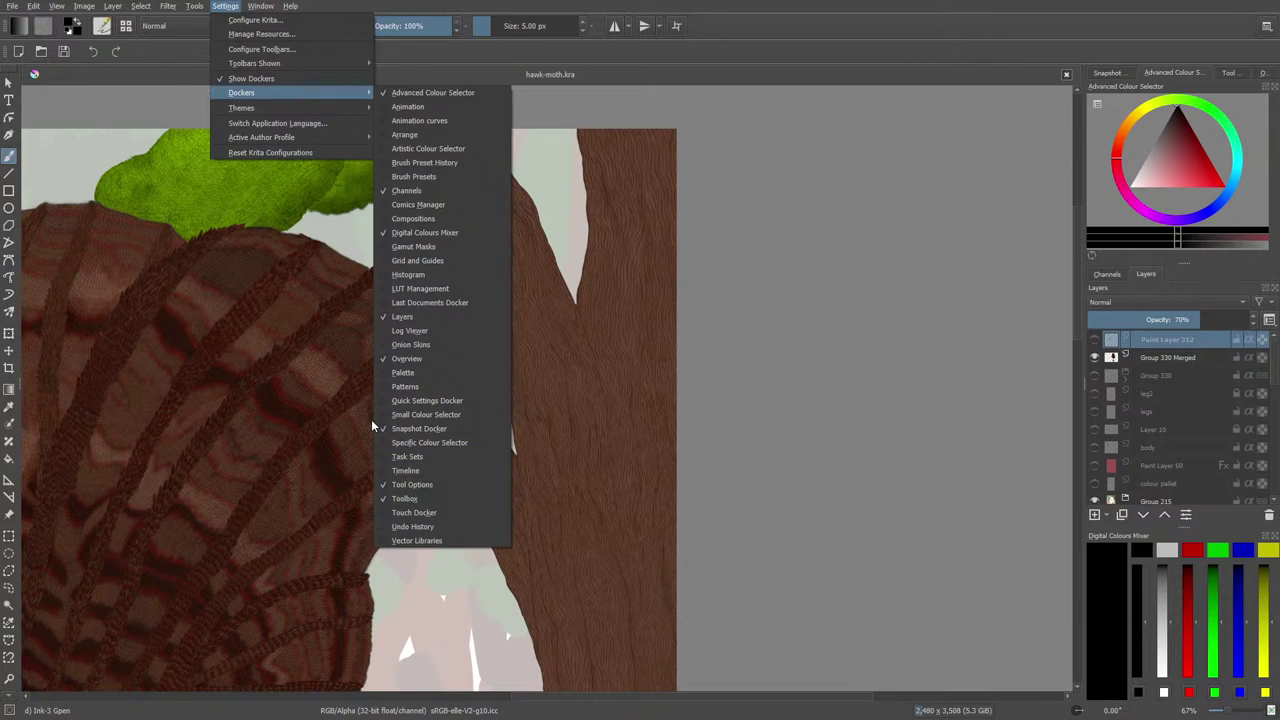
left_click(700, 82)
right_click(887, 405)
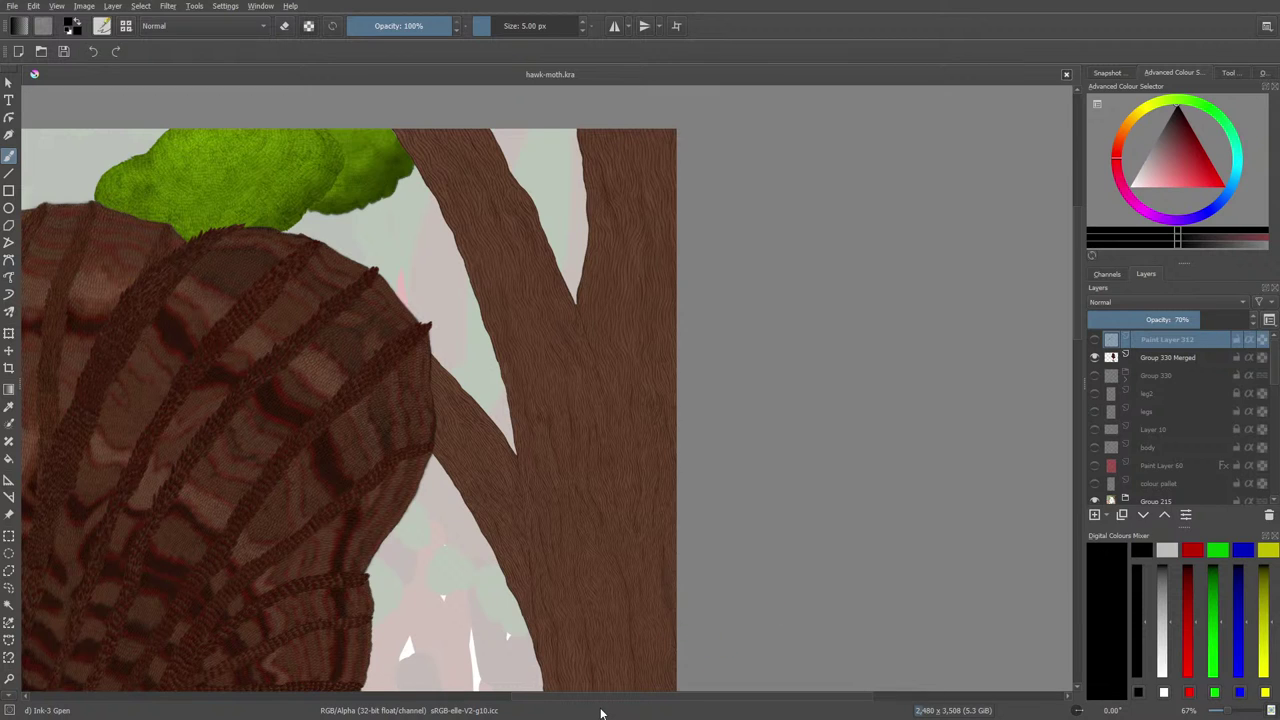
Hide the Group 330 Merged layer so the winged creature is removed from view and only the background shows.
mouse_move(601, 700)
left_mouse_down()
mouse_move(335, 649)
mouse_move(485, 683)
left_mouse_up()
left_click(1228, 710)
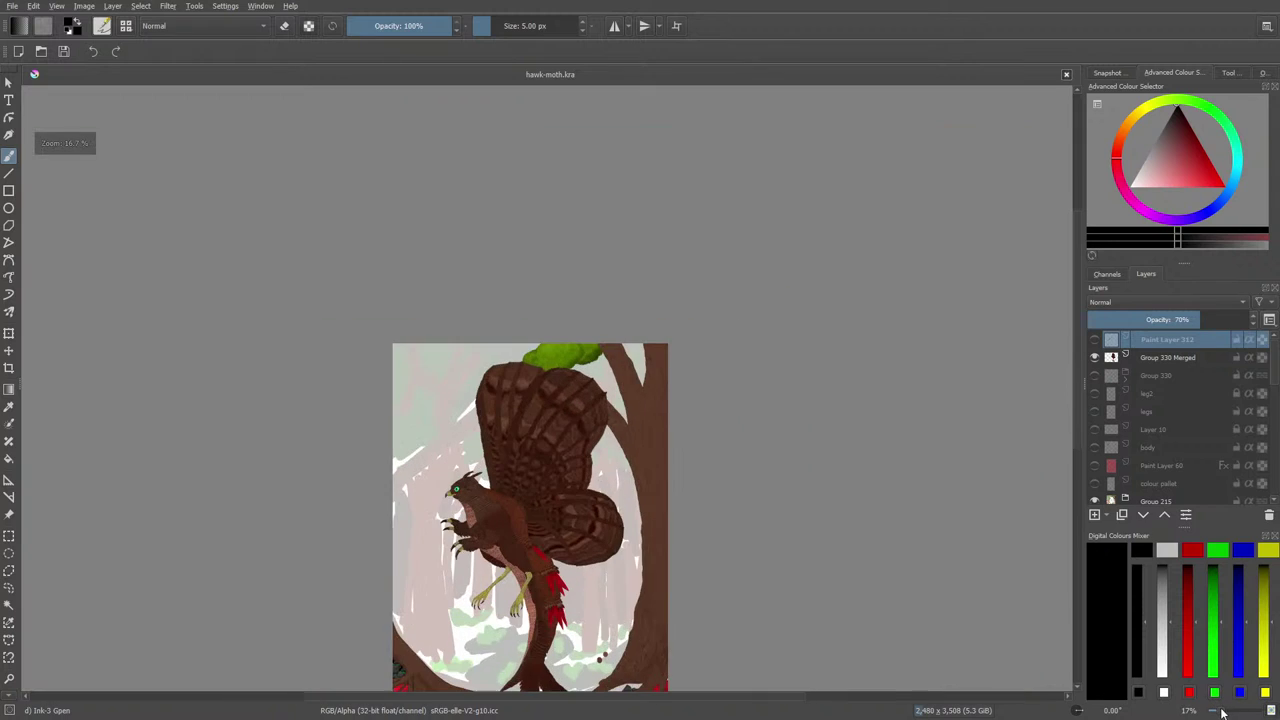
left_click_drag(1075, 310, 1077, 350)
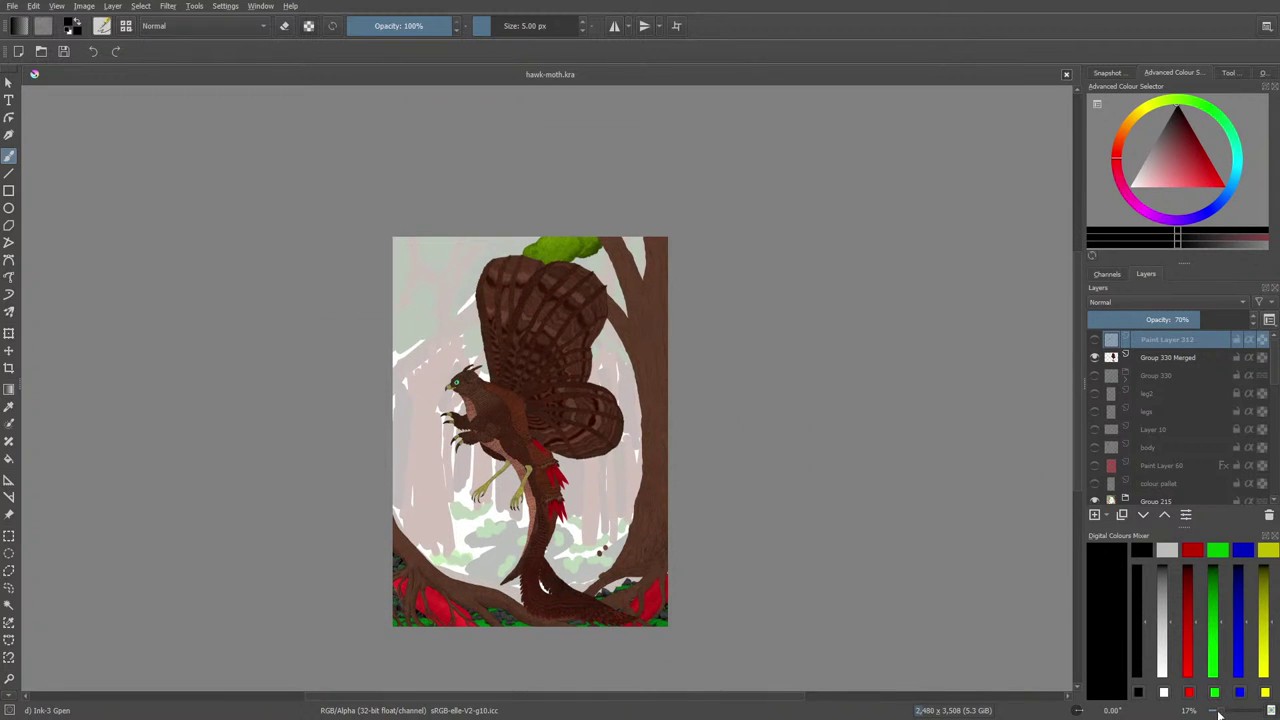
left_click_drag(1210, 708, 1215, 710)
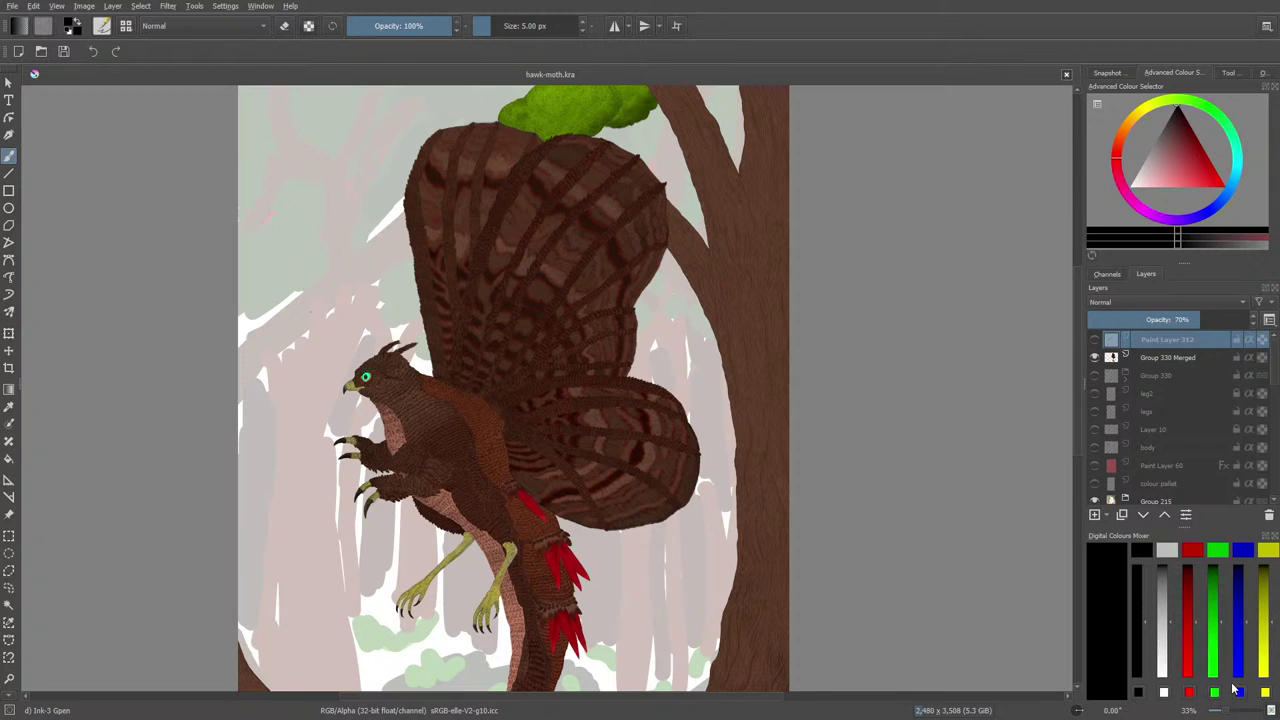
left_click_drag(1077, 360, 1077, 337)
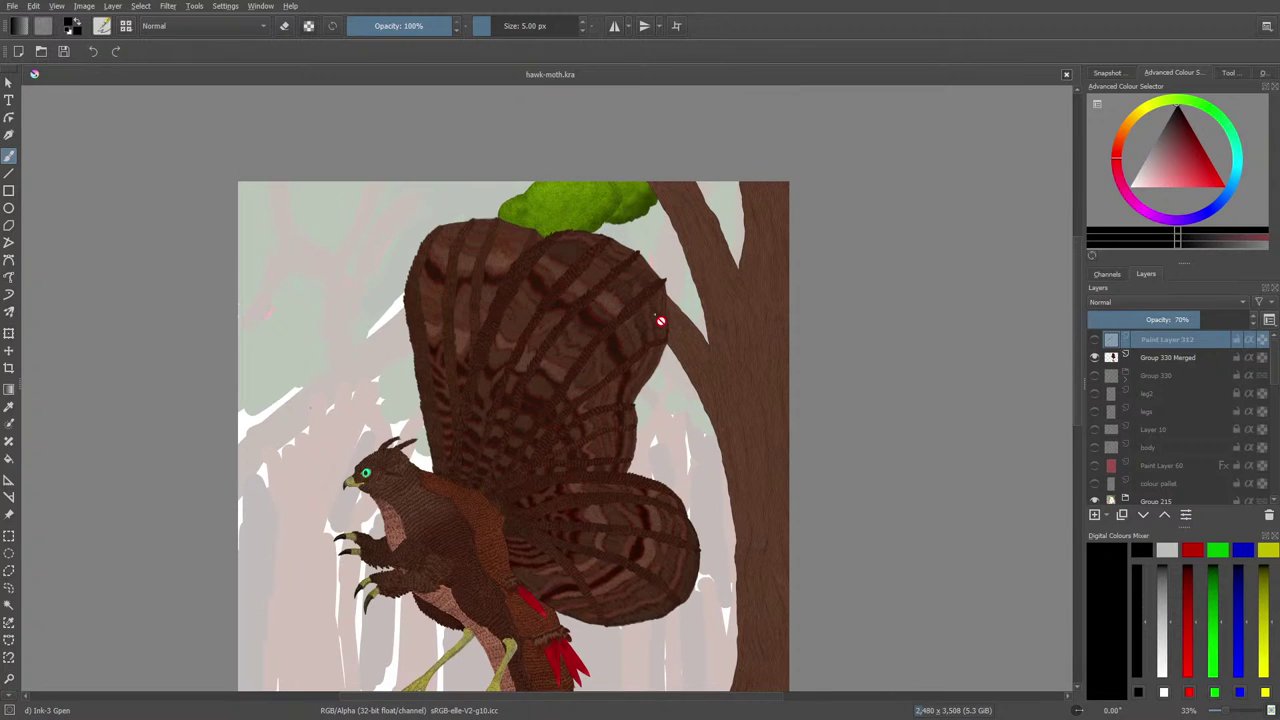
left_click(1103, 362)
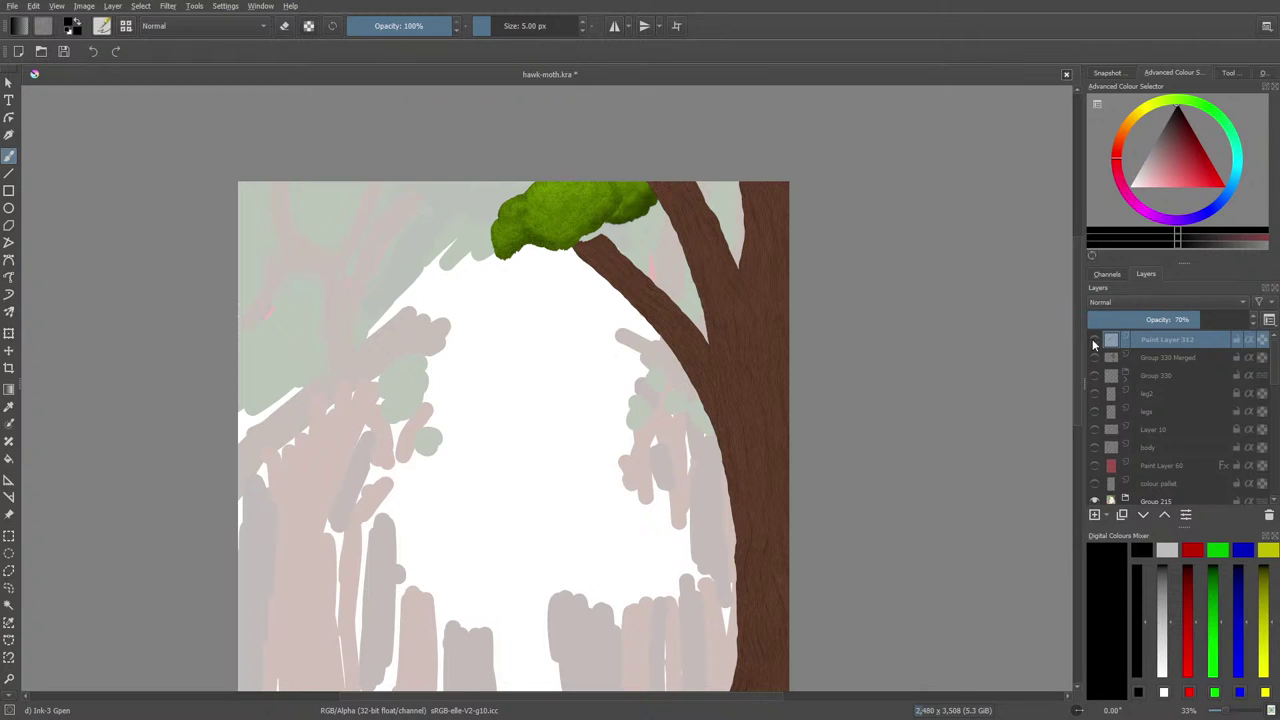
Turn on the hidden background sketch group nested in Group 224 to view the planned forest.
mouse_move(1095, 339)
scroll(1276, 377, "down", 3)
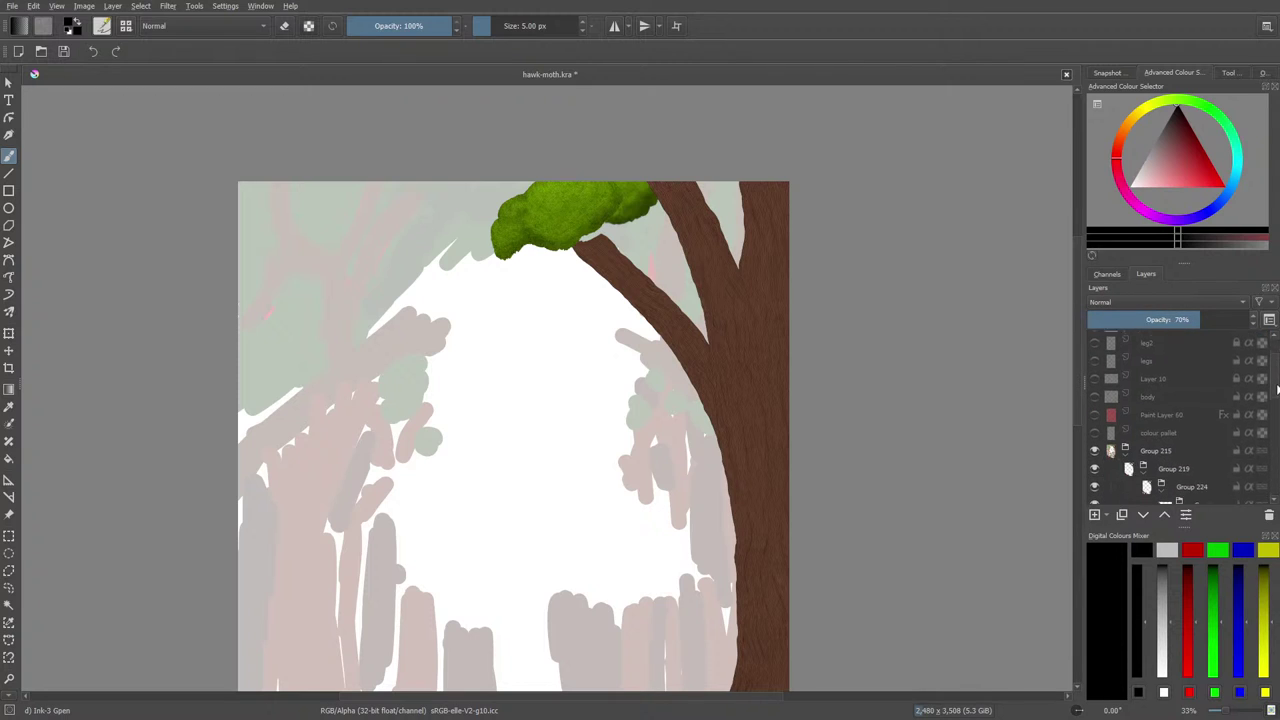
scroll(1277, 421, "down", 3)
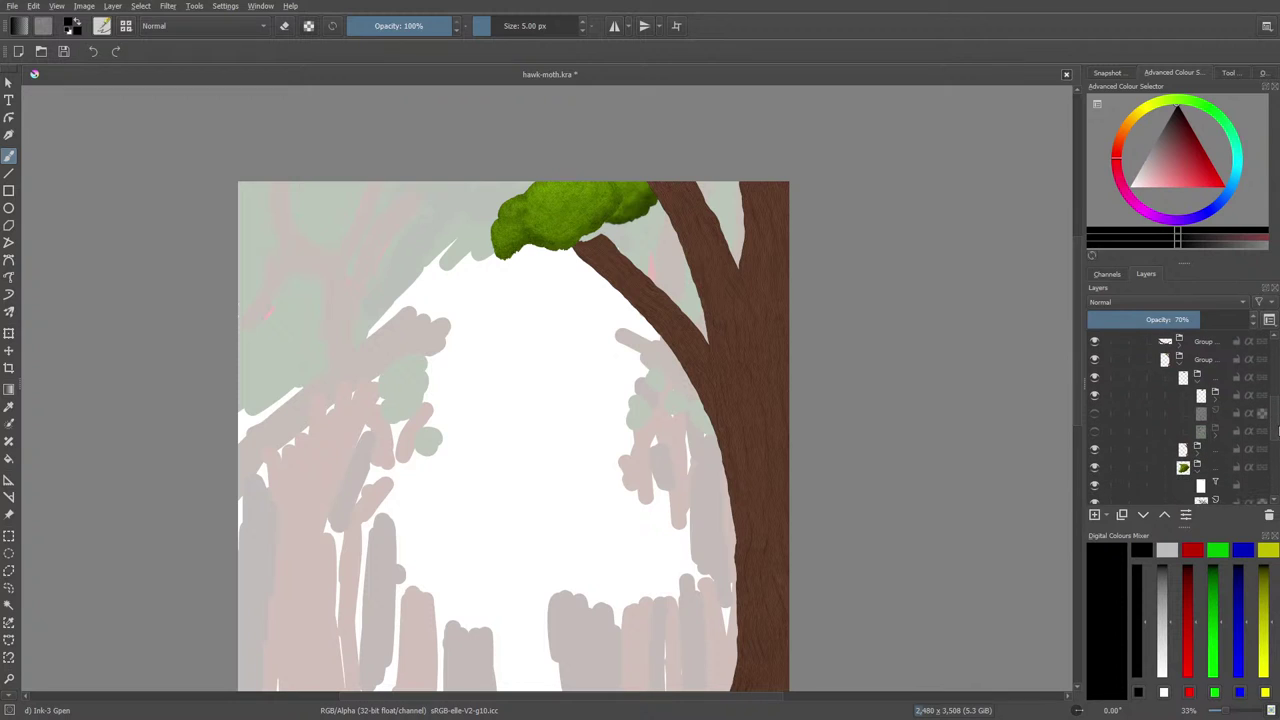
left_click(1094, 432)
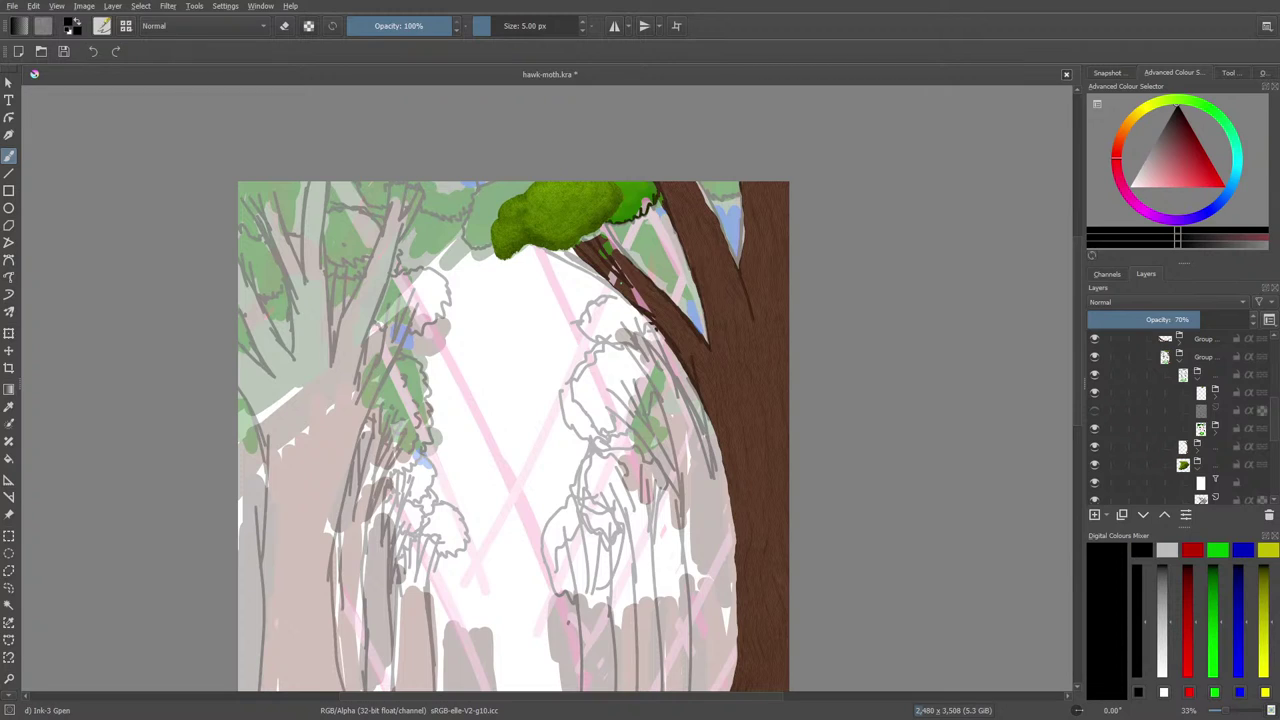
Toggle the visibility of the group holding the large front foliage clump off and on to check its contents.
scroll(1131, 411, "down", 5)
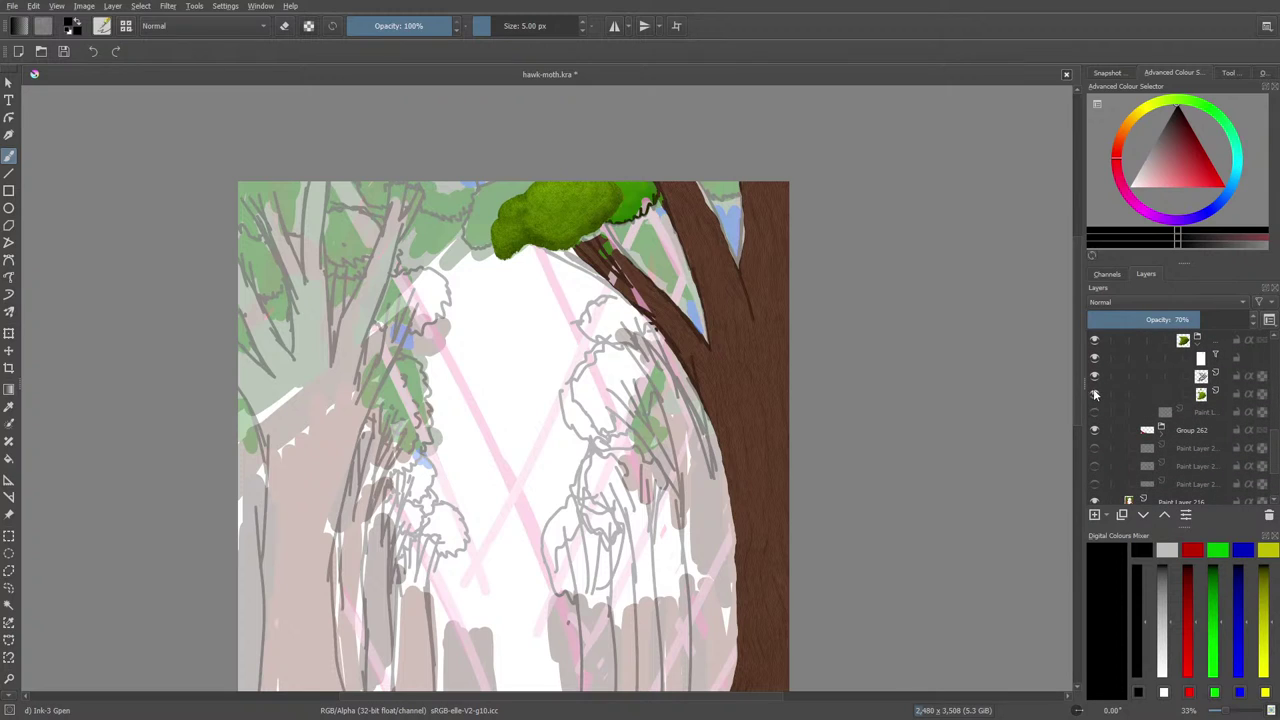
left_click(1094, 342)
left_click(1094, 343)
scroll(1272, 432, "up", 3)
scroll(1274, 428, "up", 5)
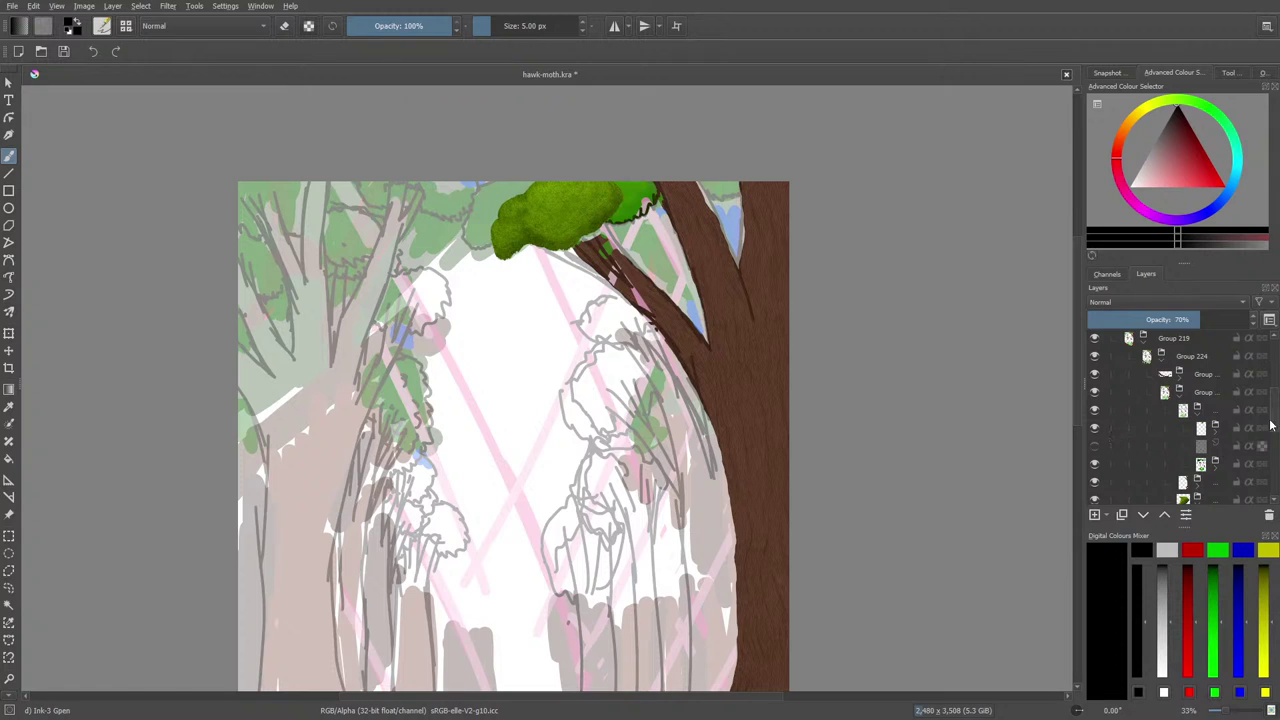
scroll(1271, 426, "down", 3)
left_click(1095, 410)
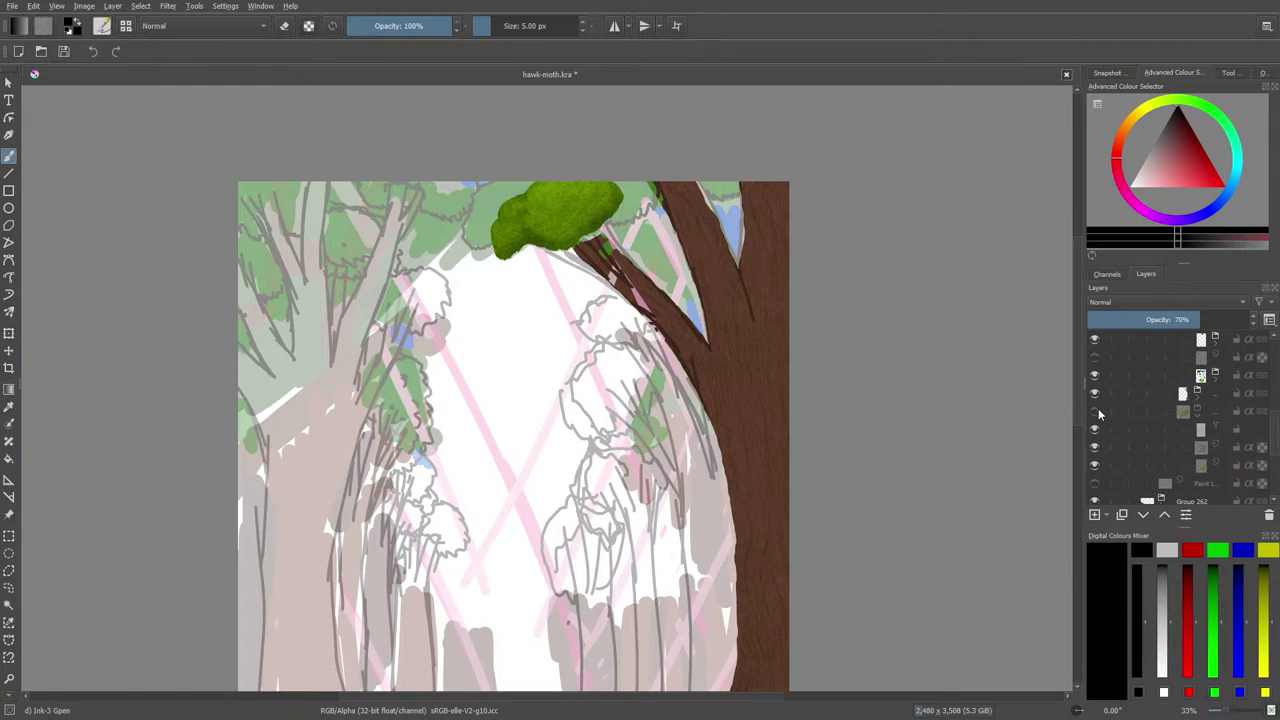
left_click(1095, 411)
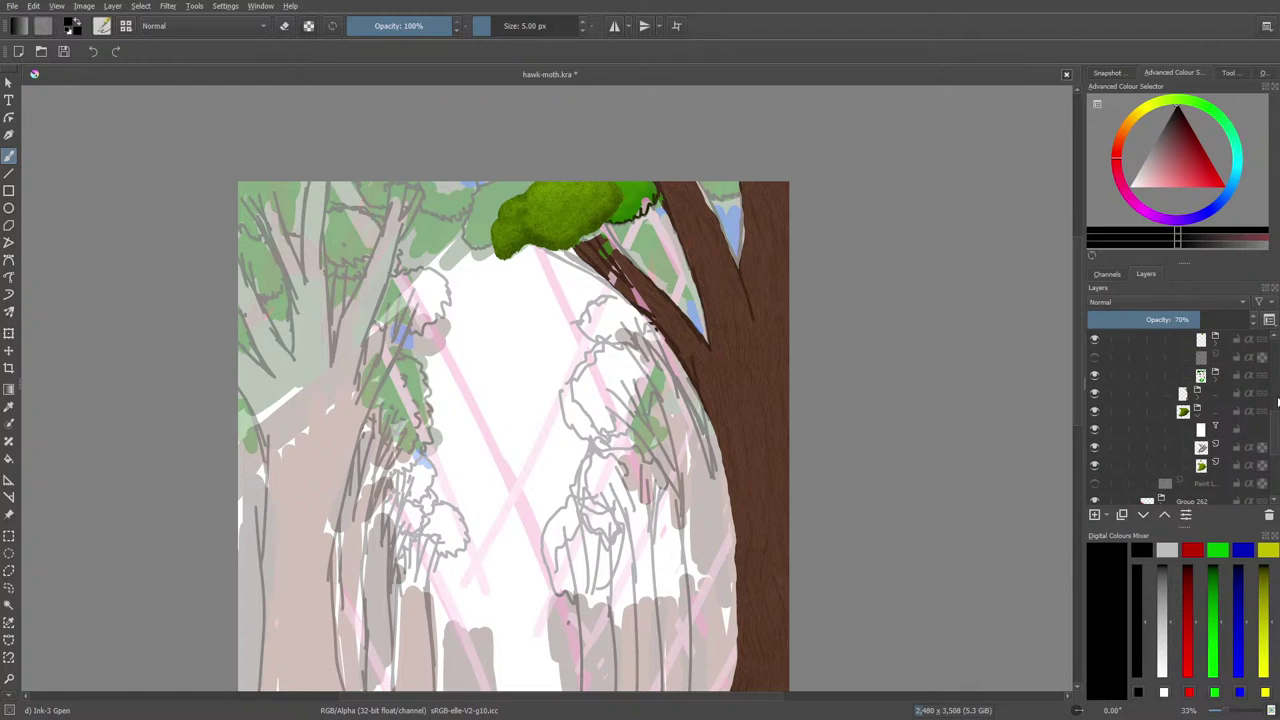
Toggle Group 215 off and on to check which artwork it contains.
scroll(1276, 420, "up", 5)
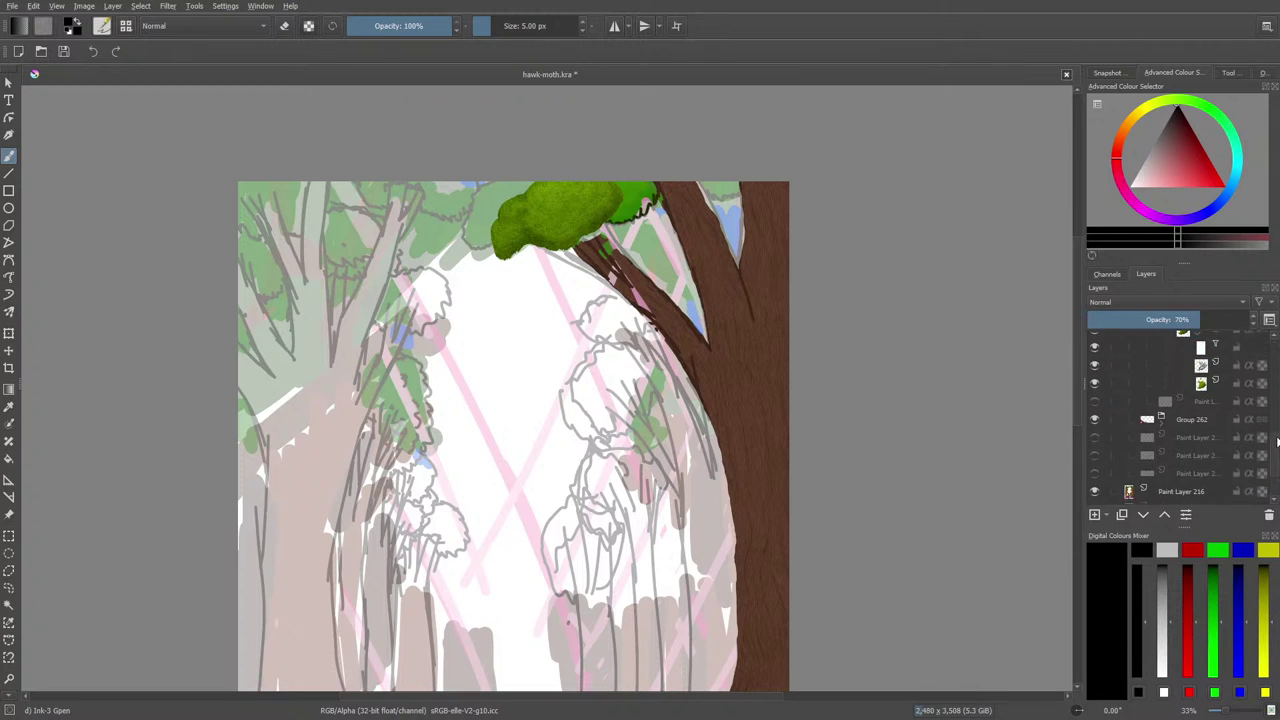
scroll(1276, 398, "up", 3)
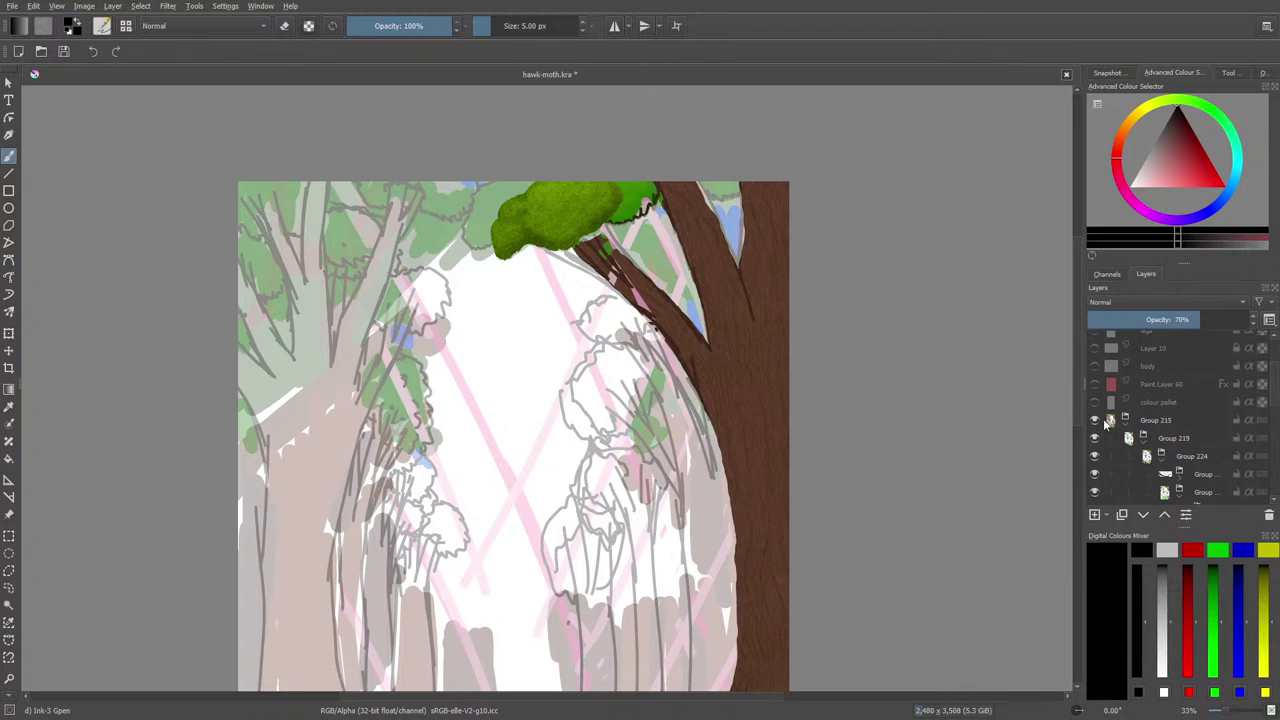
left_click(1095, 420)
left_click(1098, 419)
Toggle the brown tree trunk group off and on to check what it contains.
scroll(1276, 400, "down", 7)
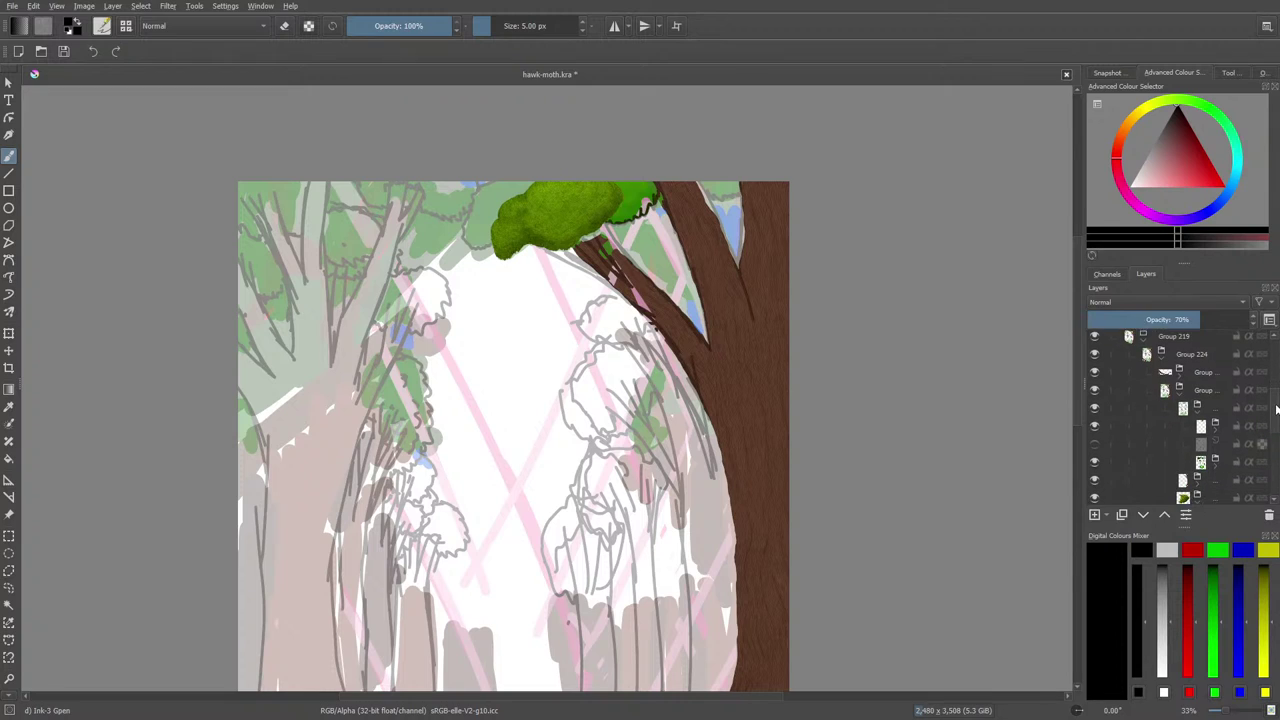
scroll(1276, 418, "down", 2)
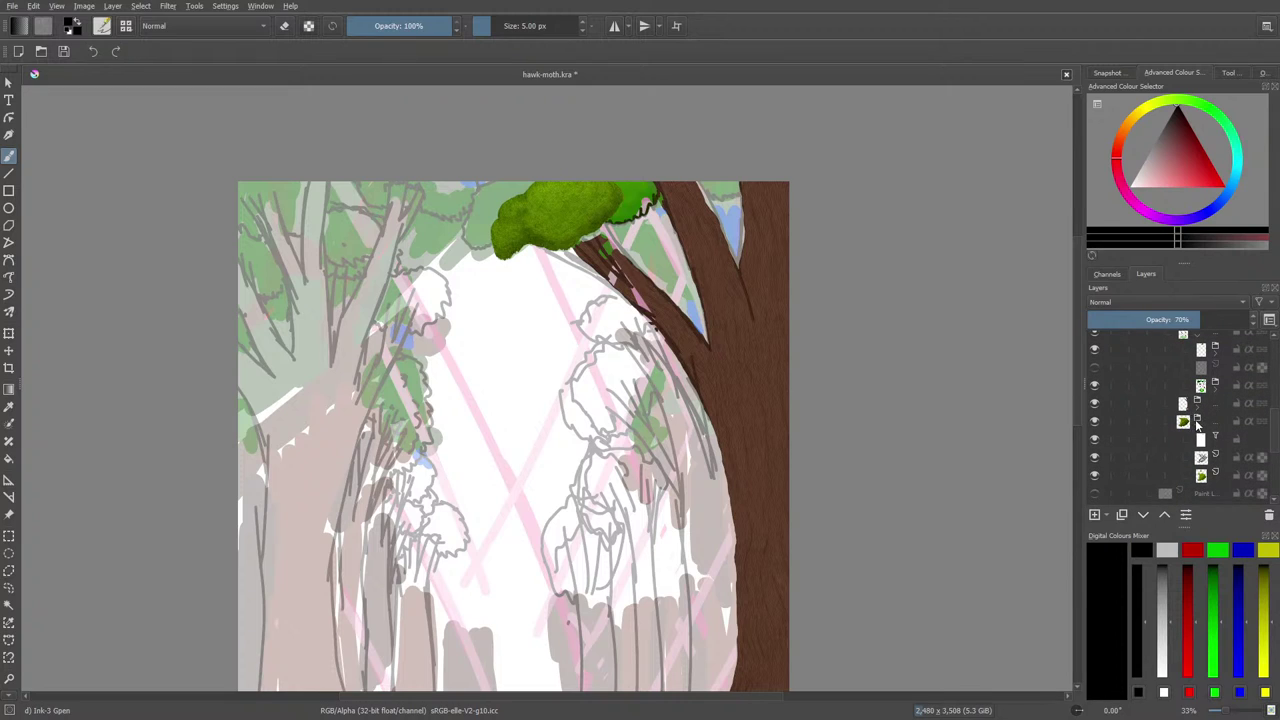
left_click(1096, 404)
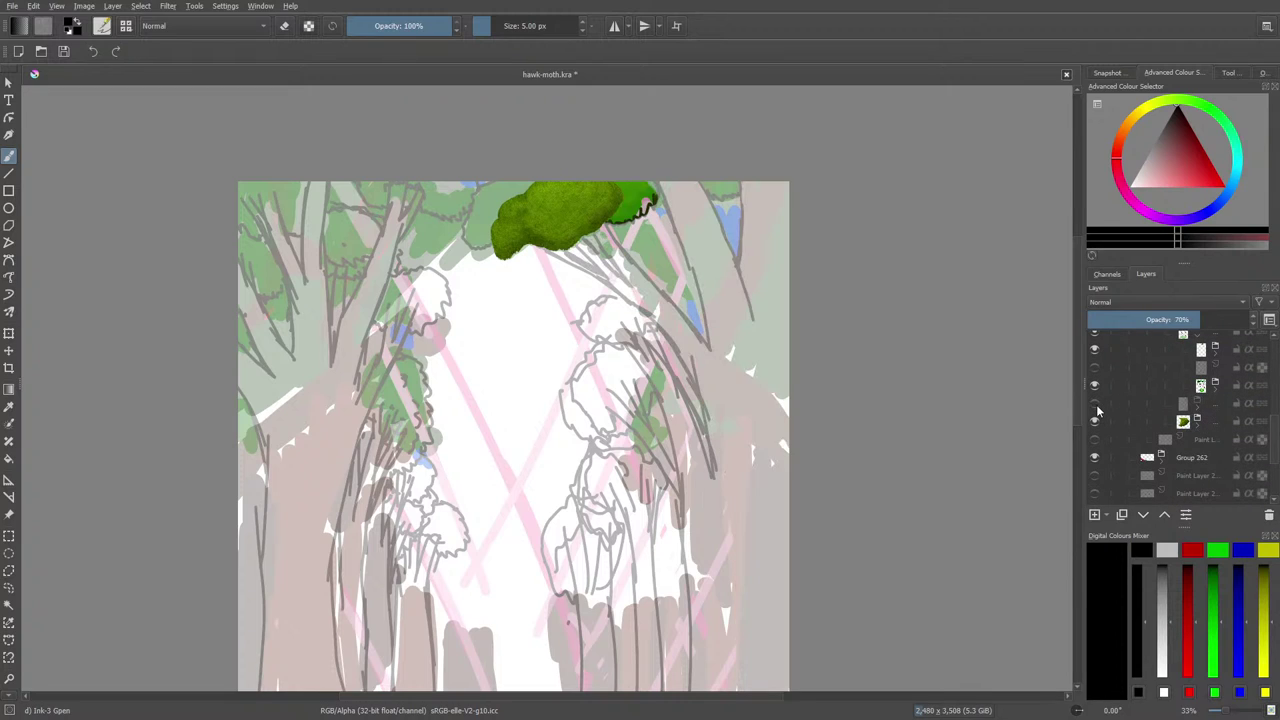
left_click(1096, 406)
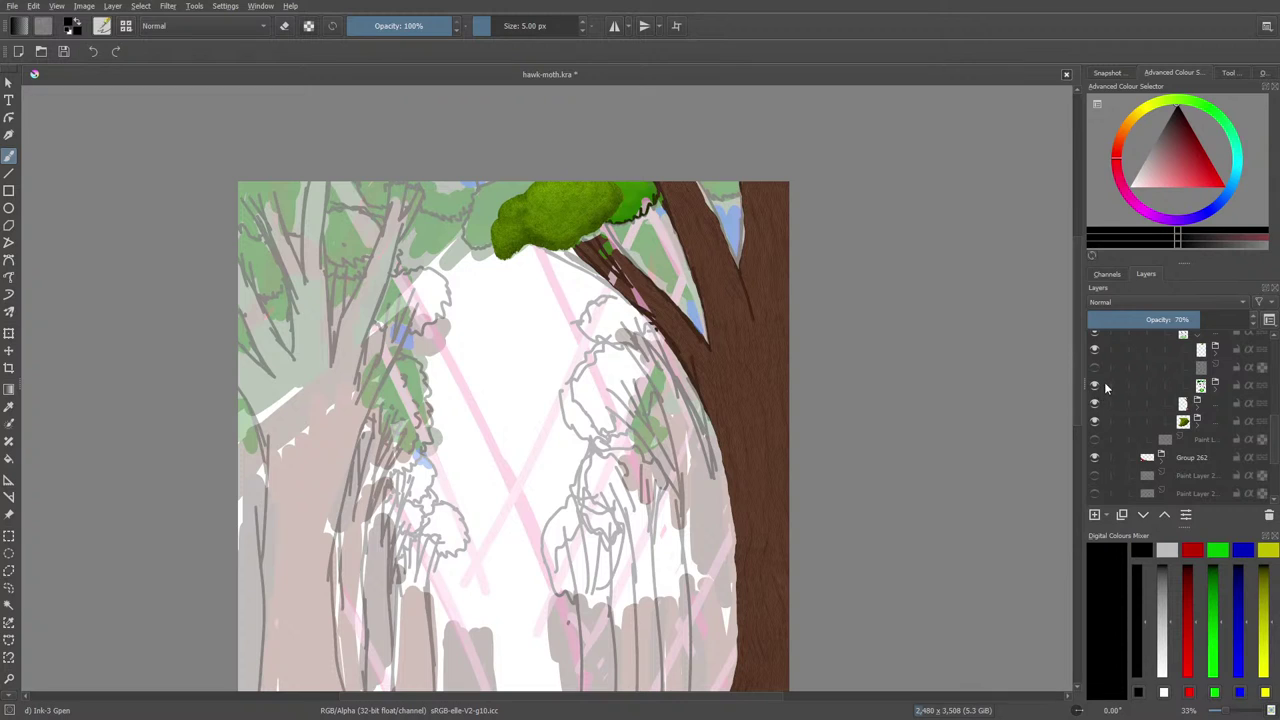
Hide the background sketch group directly above the tree trunk group.
left_click(1097, 387)
left_click(1097, 388)
left_click(1096, 388)
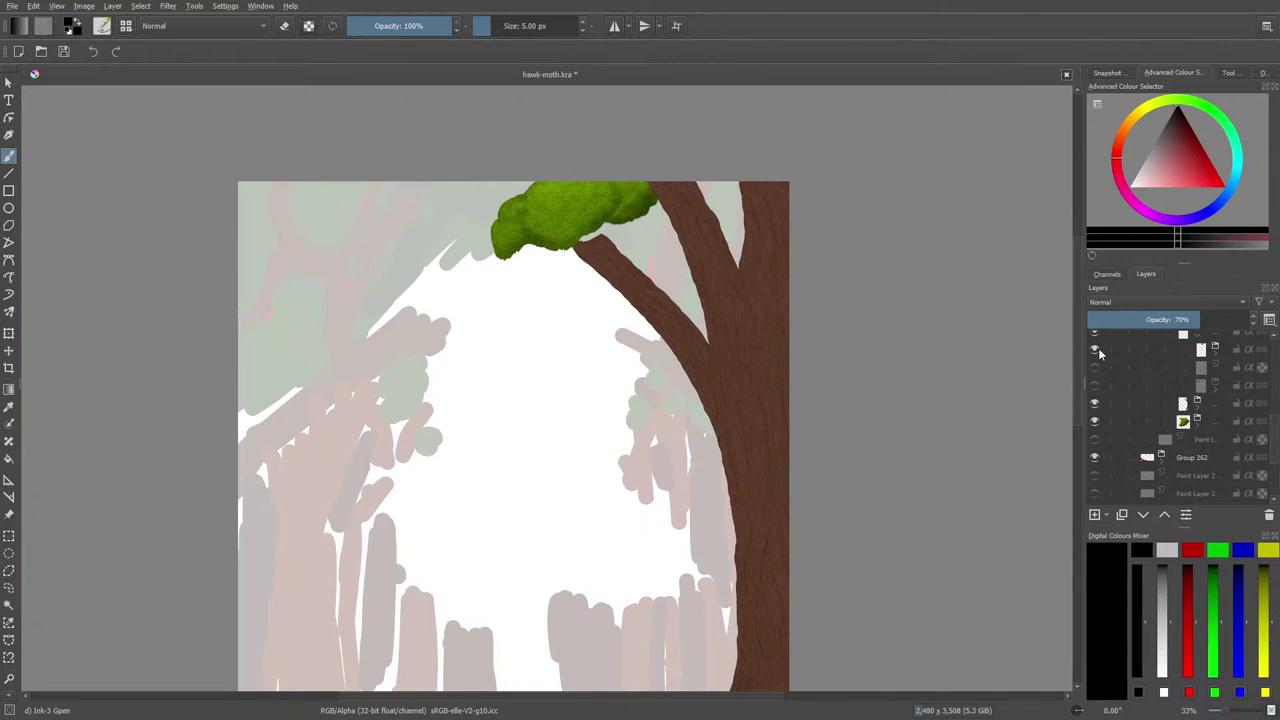
Toggle Group 351's visibility off and on, and expand and collapse it to inspect its foliage layers.
left_click(1096, 350)
left_click(1096, 352)
mouse_move(1192, 356)
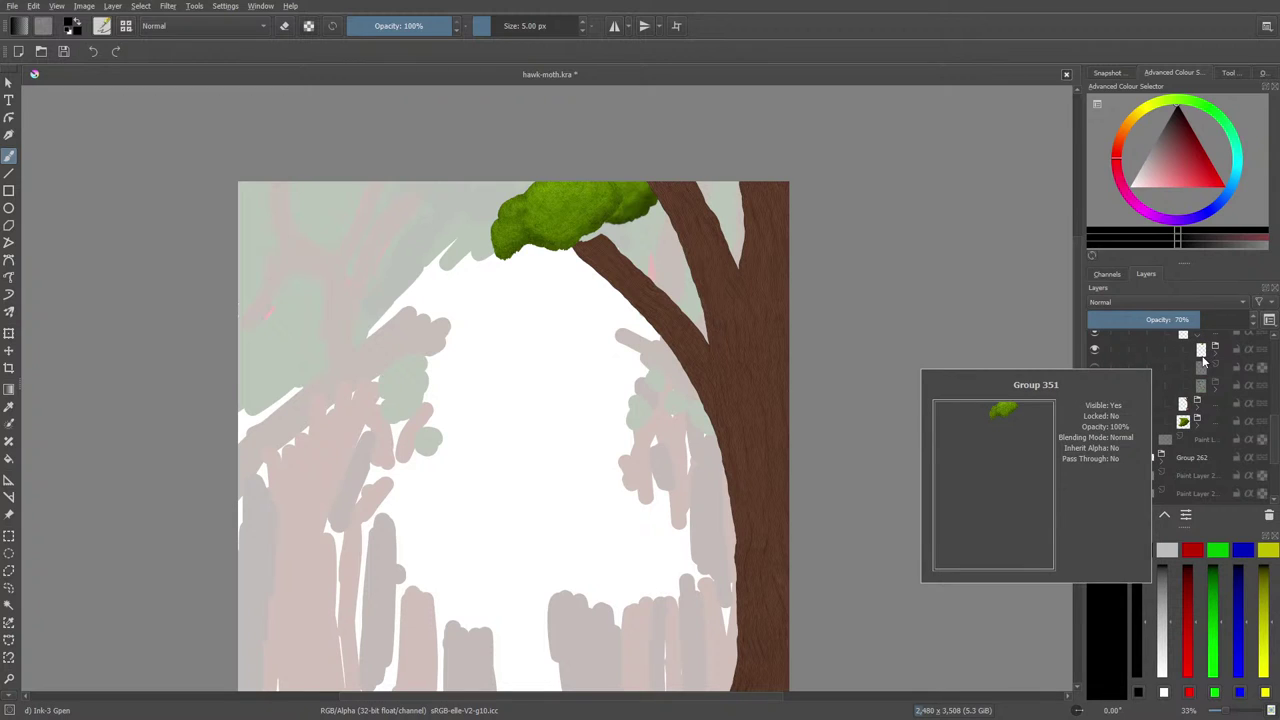
left_click(1203, 356)
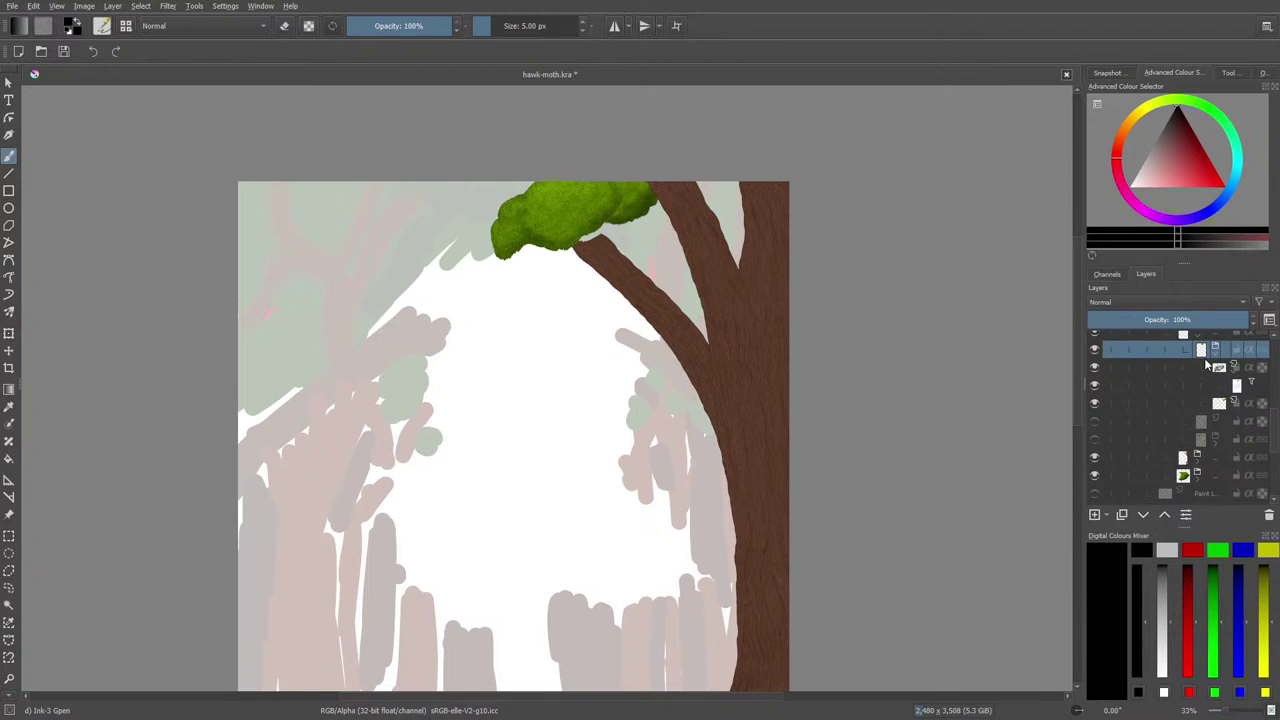
mouse_move(1219, 362)
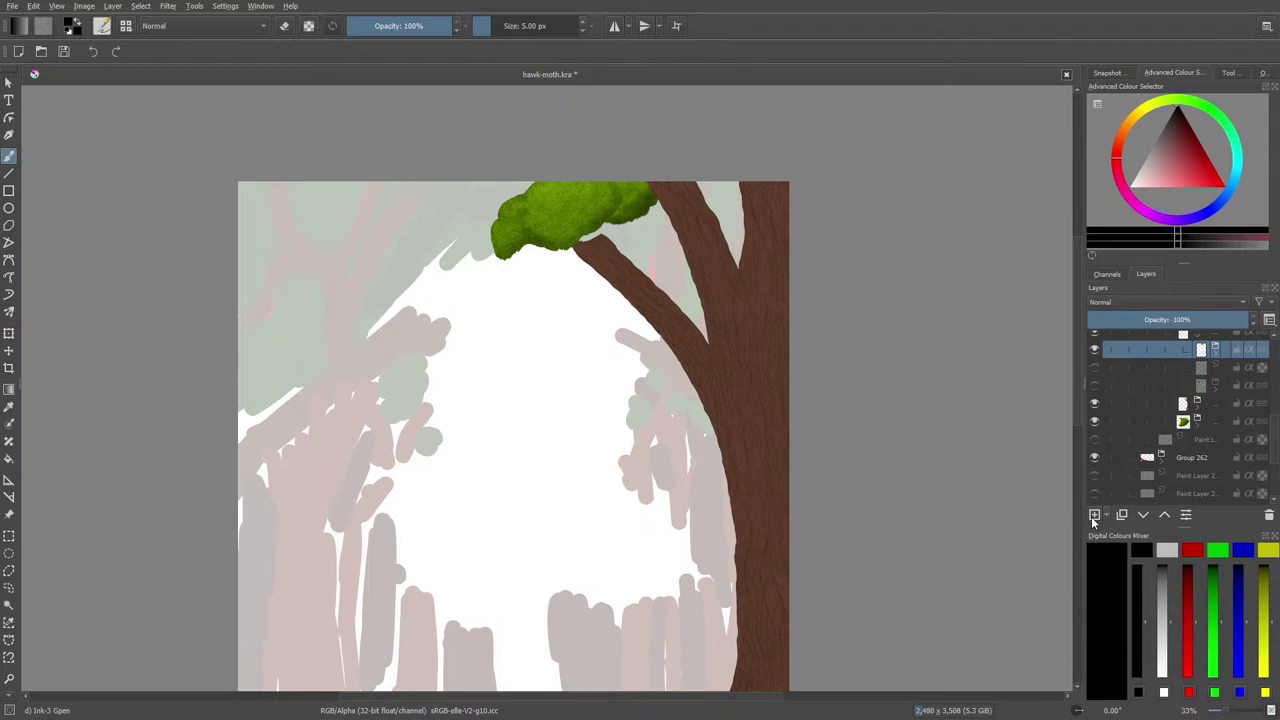
Add a new paint layer above the tree trunk group and place it in a new group of its own.
left_click(1205, 409)
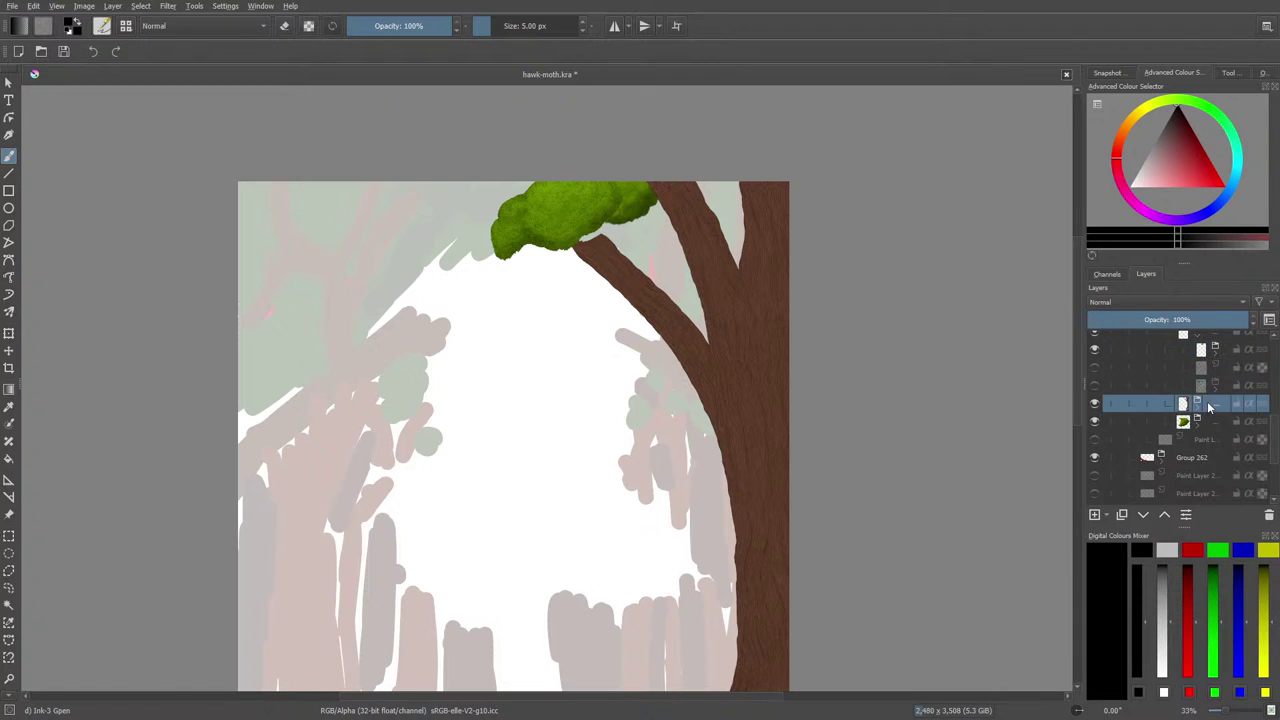
left_click(1092, 516)
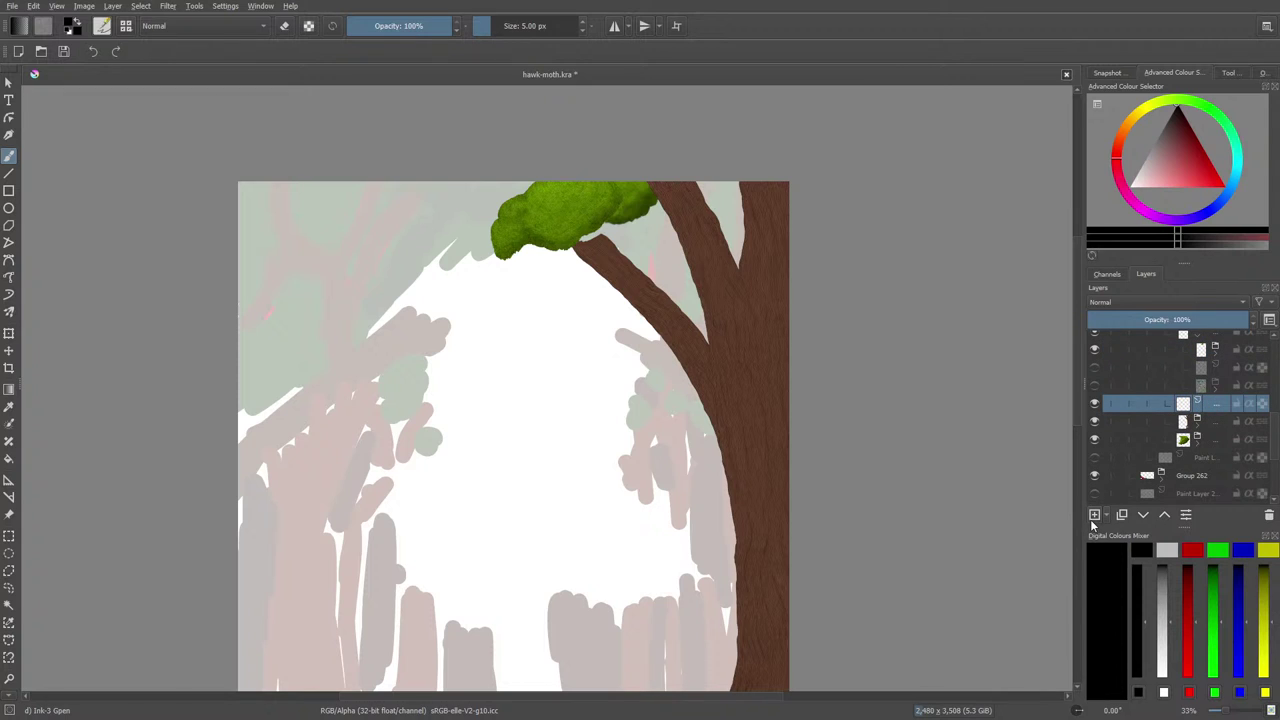
right_click(1177, 408)
mouse_move(1094, 601)
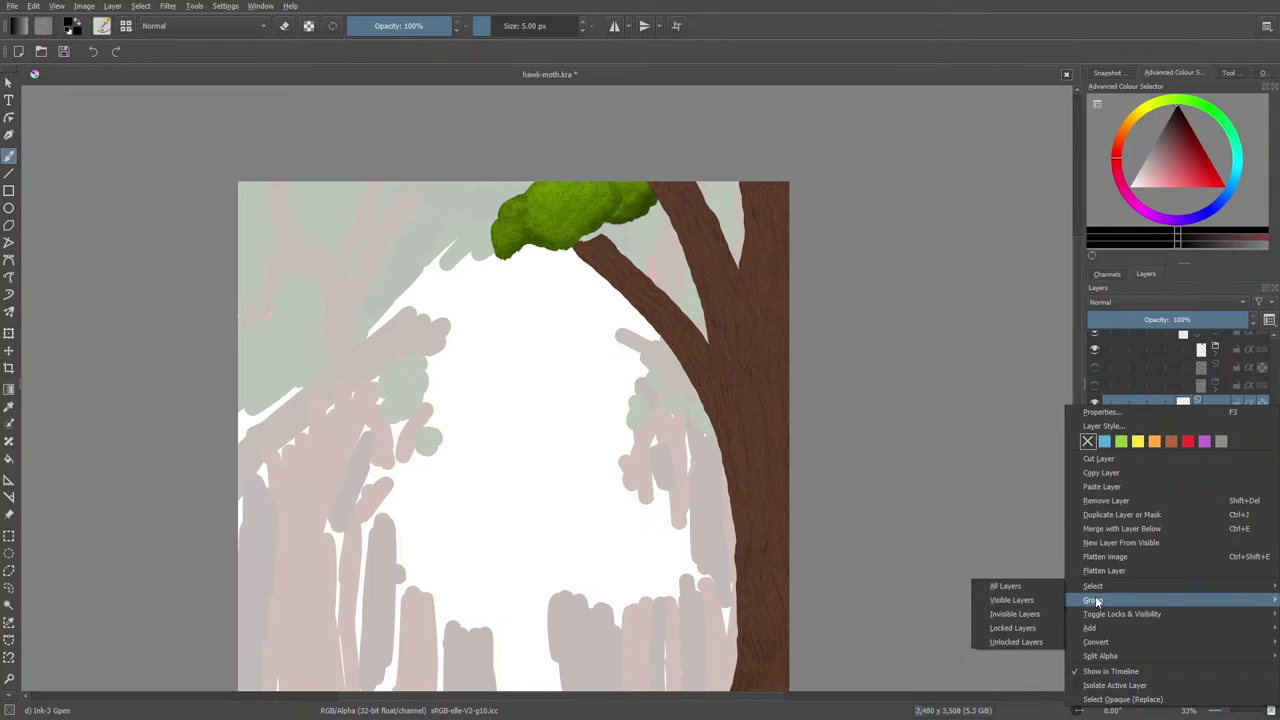
left_click(1046, 601)
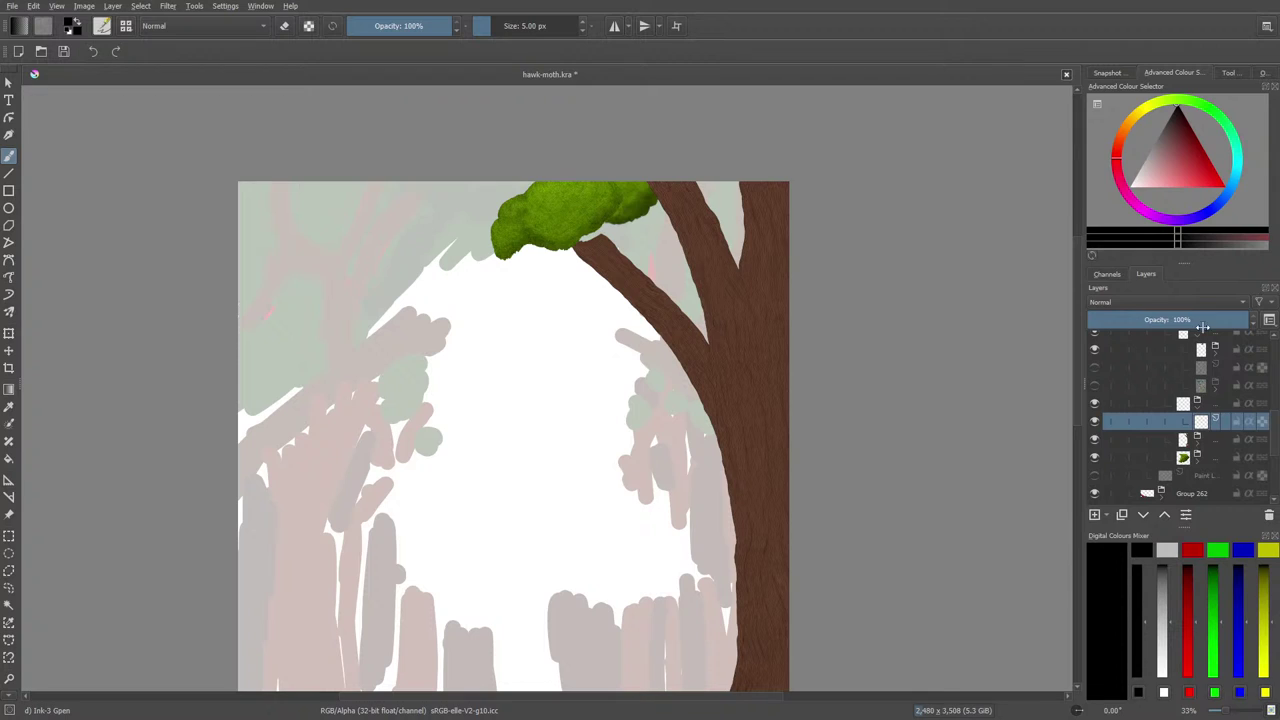
Check the layer structure inside Group 351, and add a second paint layer to the new group.
left_click(1215, 352)
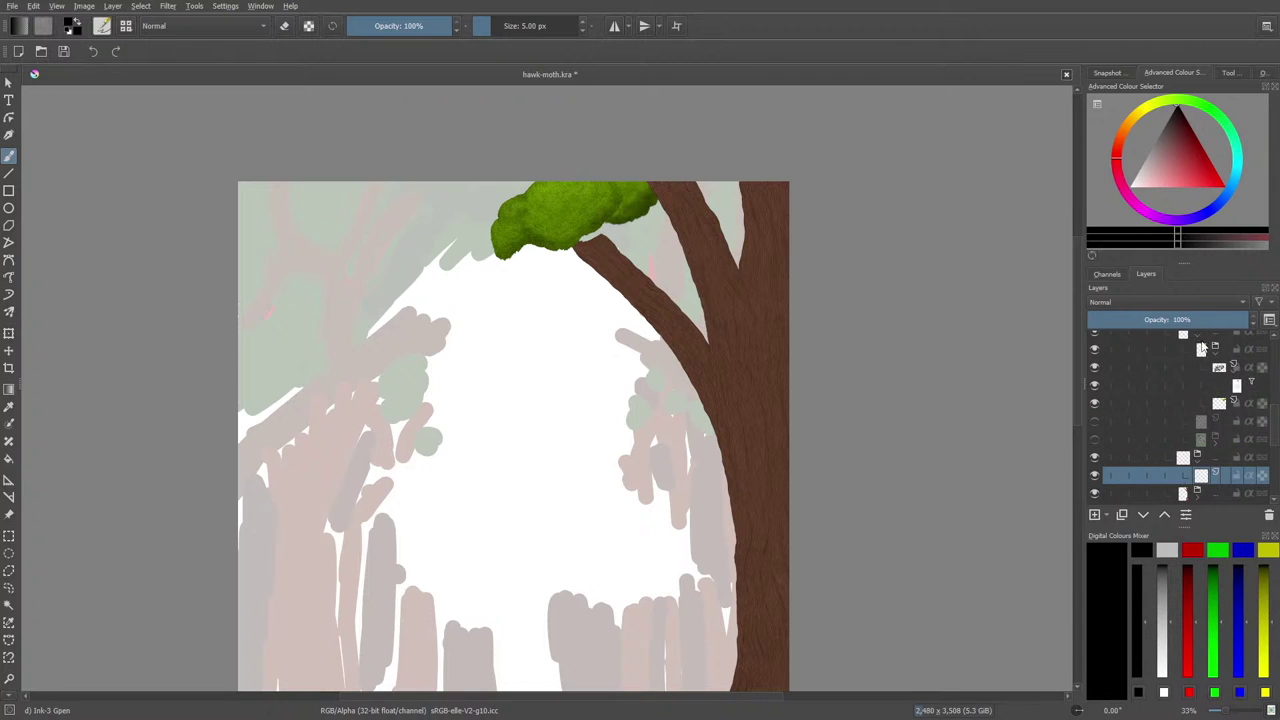
left_click(1215, 352)
left_click(1094, 515)
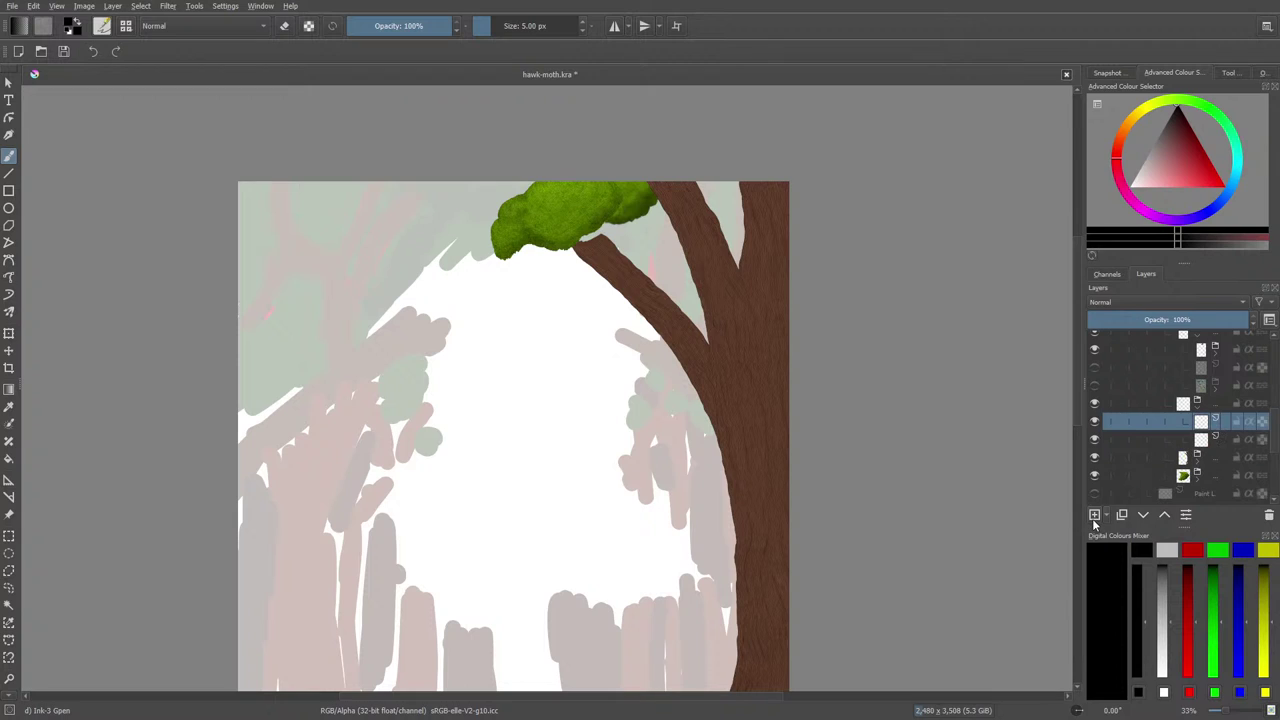
Hide the filter layer and Paint Layer 349 of the finished foliage, and show the Group 350 background sketch.
mouse_move(1165, 500)
scroll(1215, 355, "up", 1)
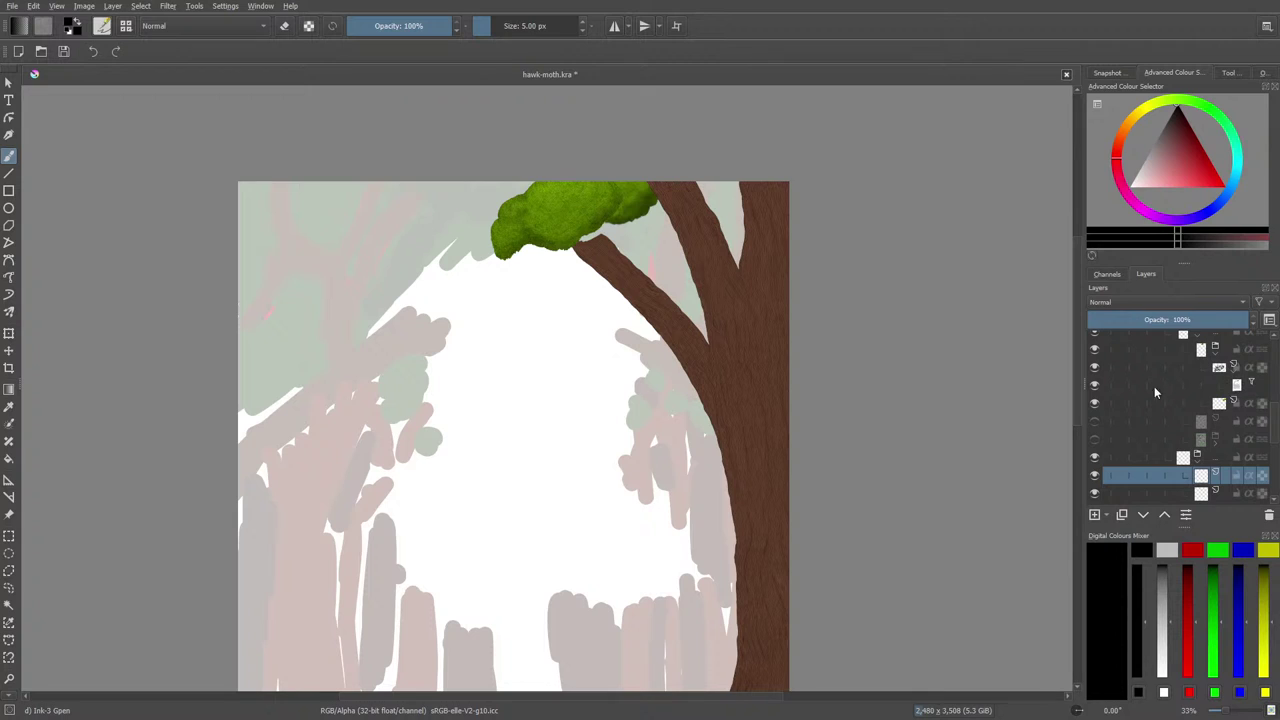
left_click(1094, 385)
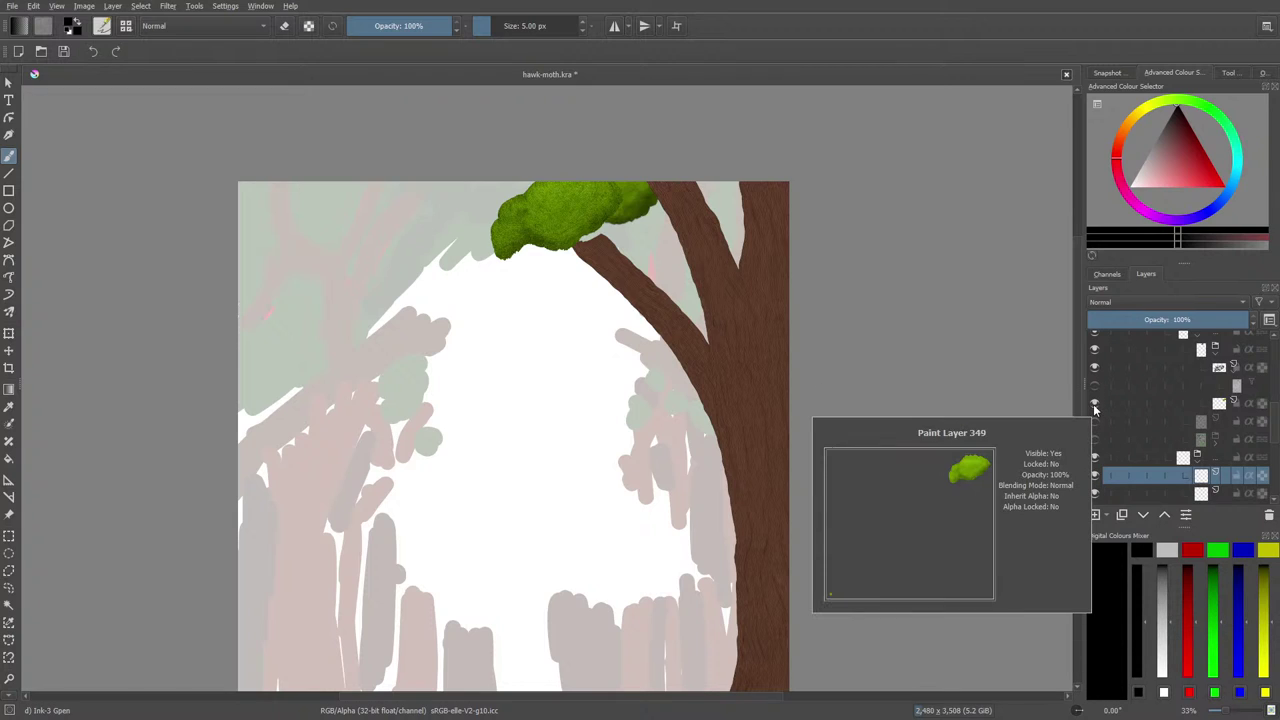
left_click(1095, 405)
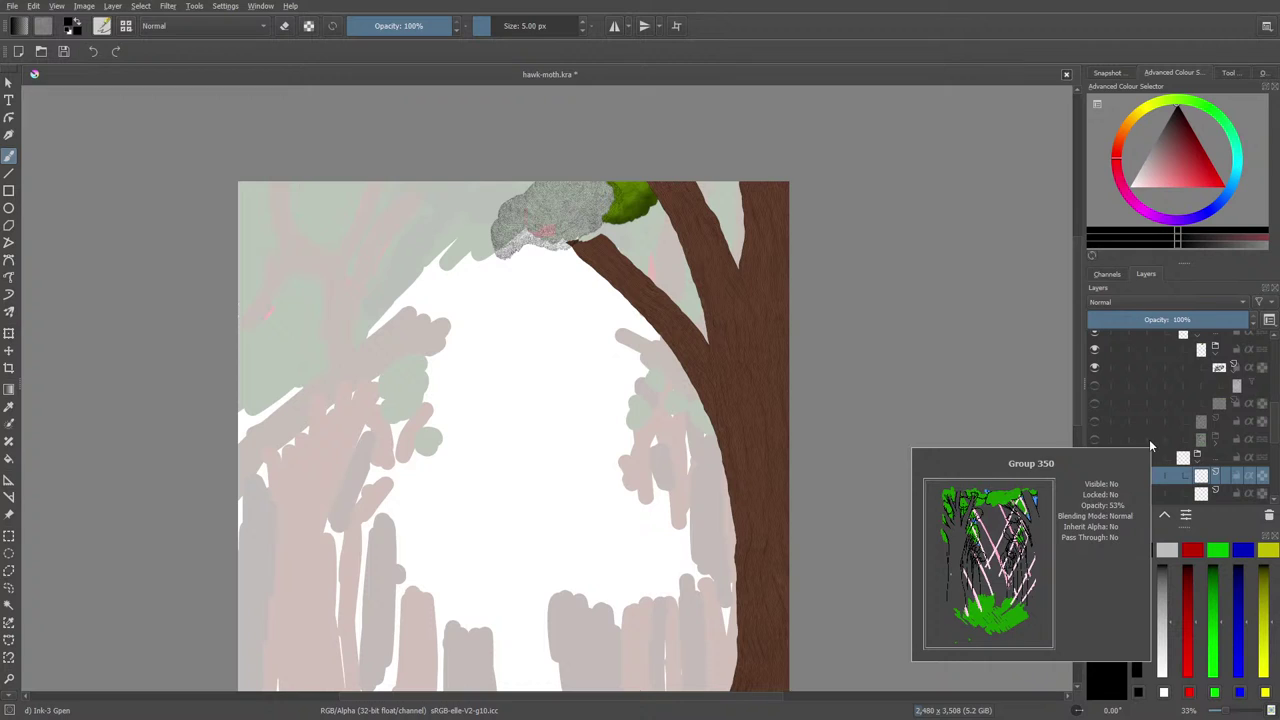
left_click(1096, 449)
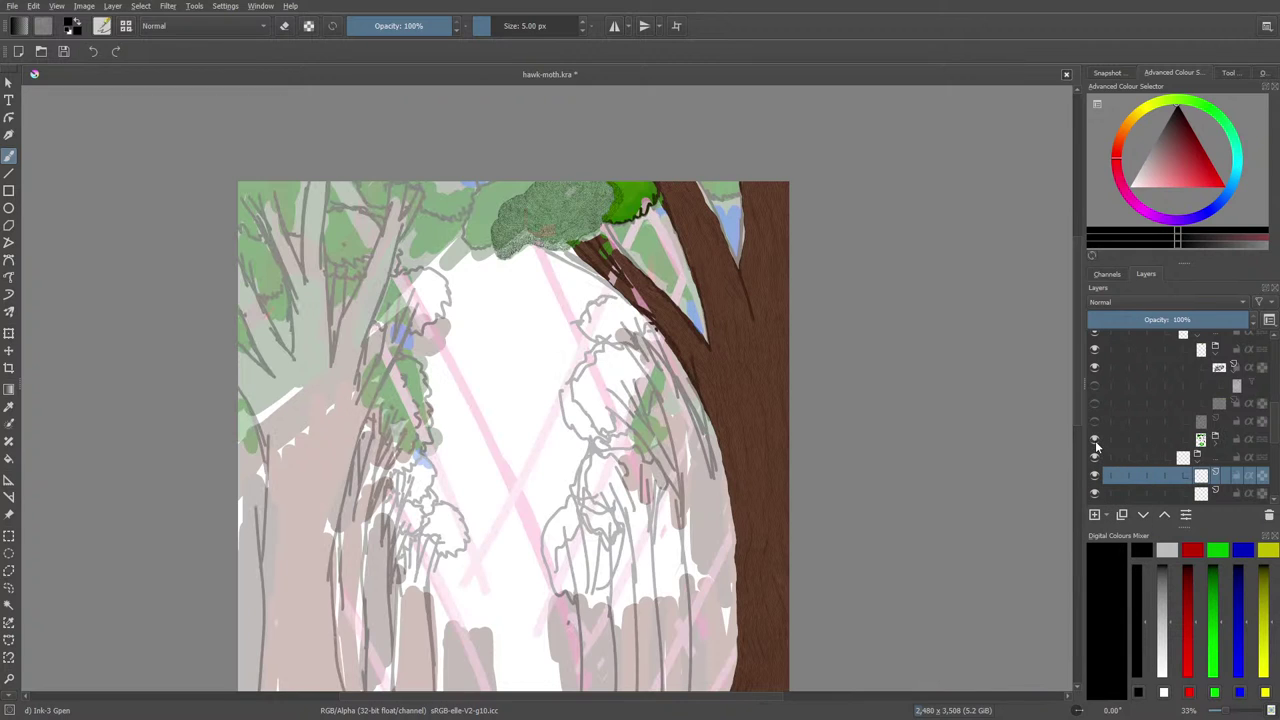
Move the new paint group up above the Group 350 sketch, and select the upper paint layer inside it.
left_click(1197, 460)
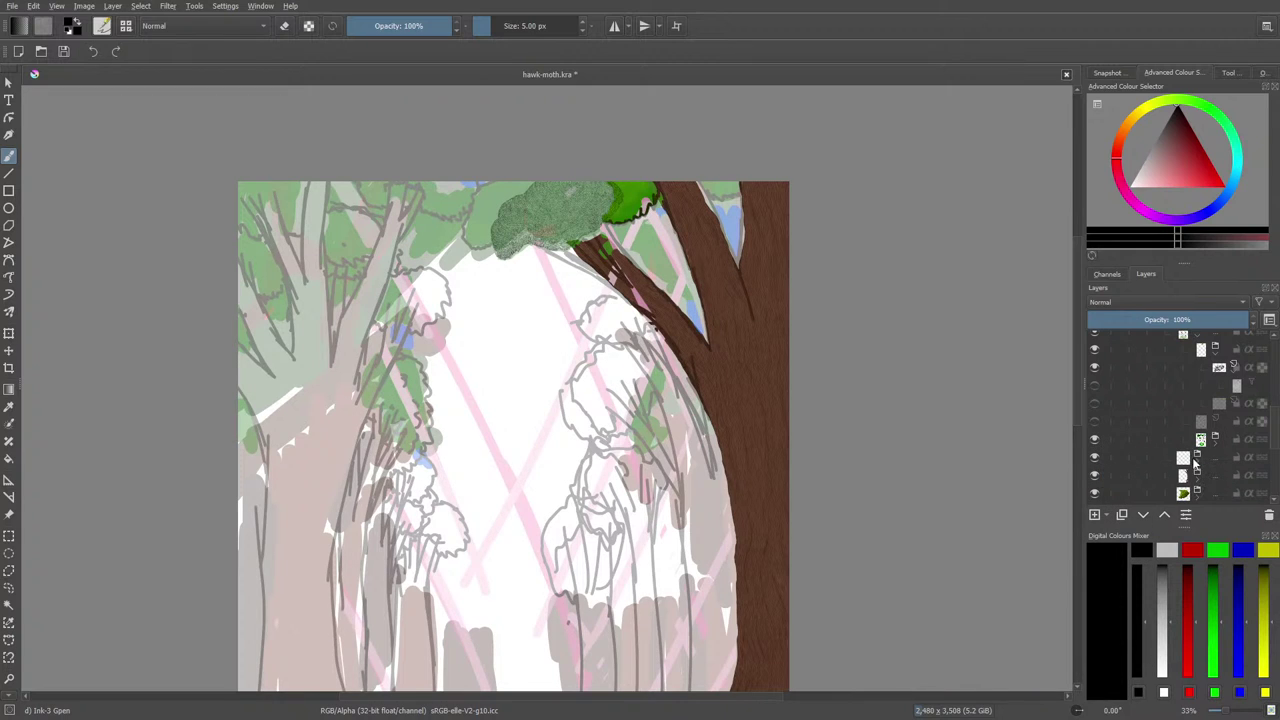
left_click(1164, 514)
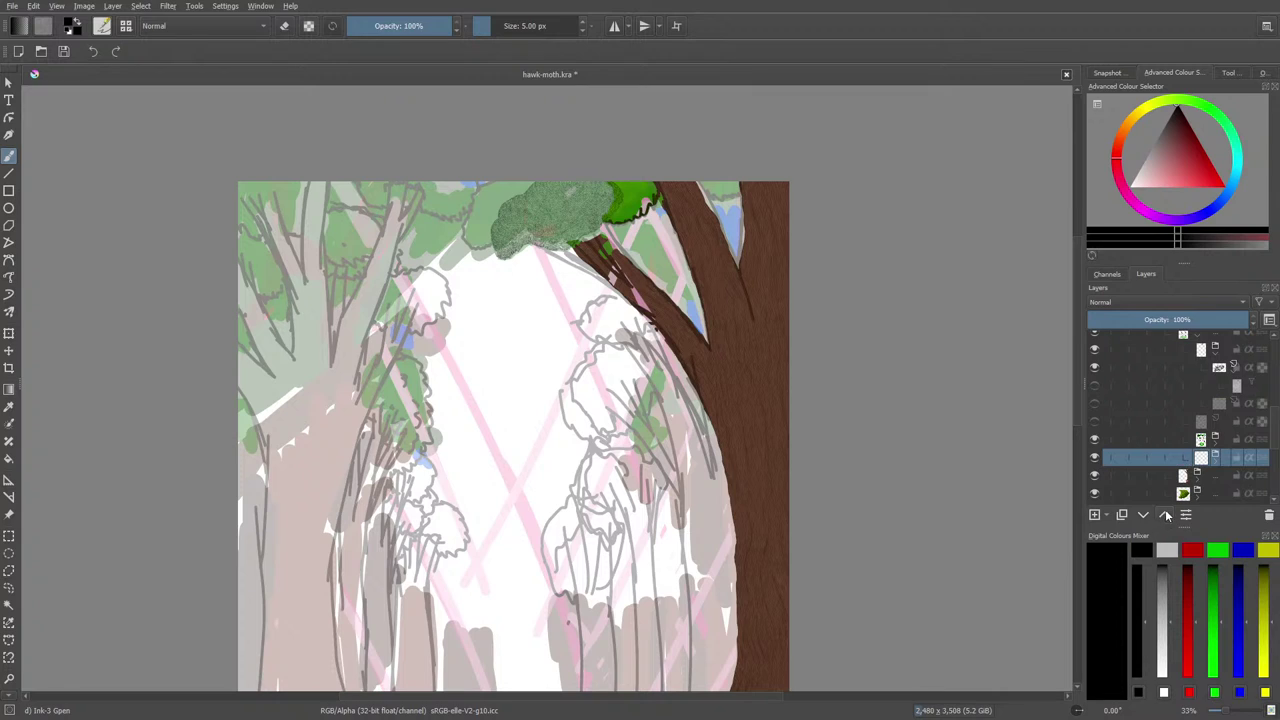
left_click(1163, 515)
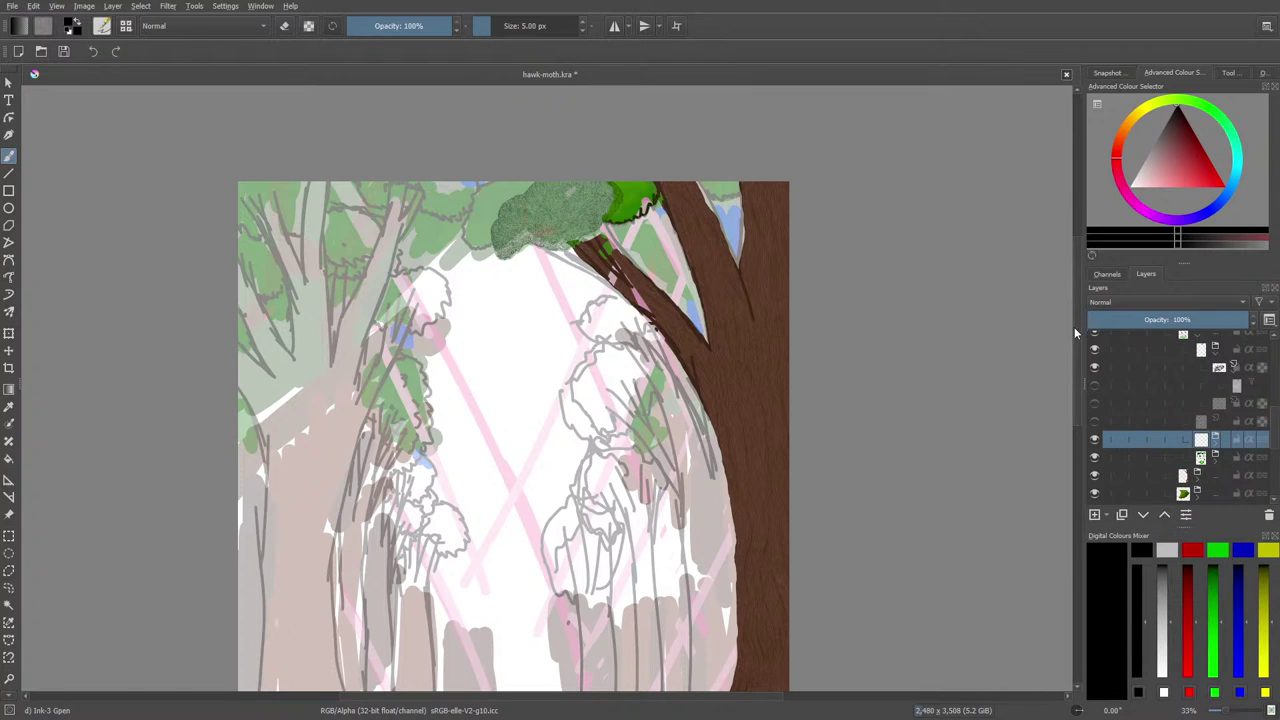
scroll(1080, 330, "up", 1)
left_click(1228, 710)
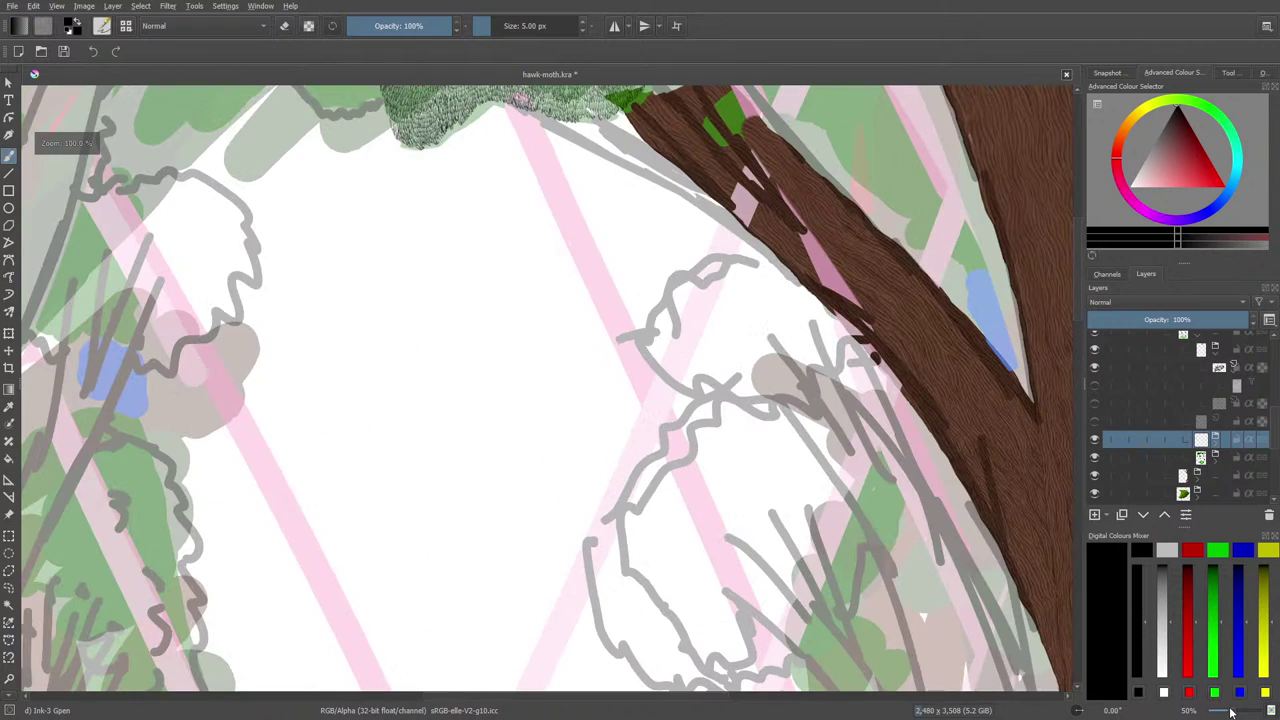
scroll(1082, 308, "up", 5)
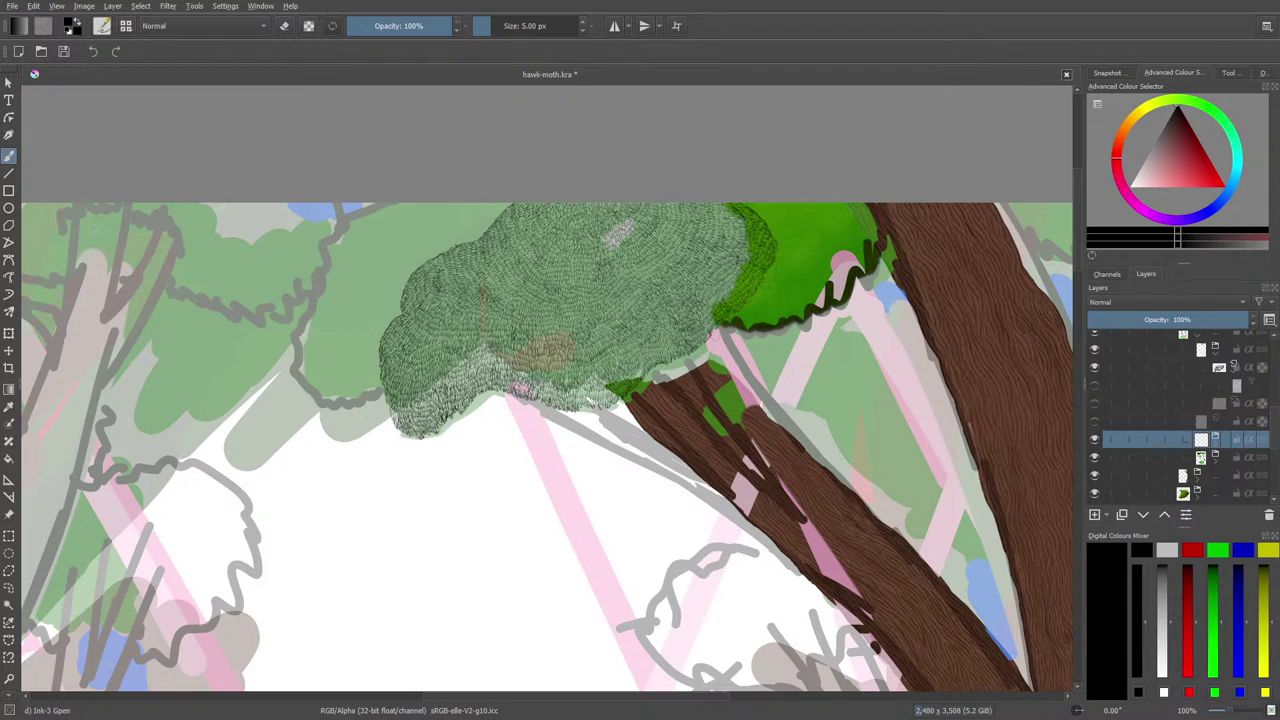
left_click_drag(1218, 450, 1220, 458)
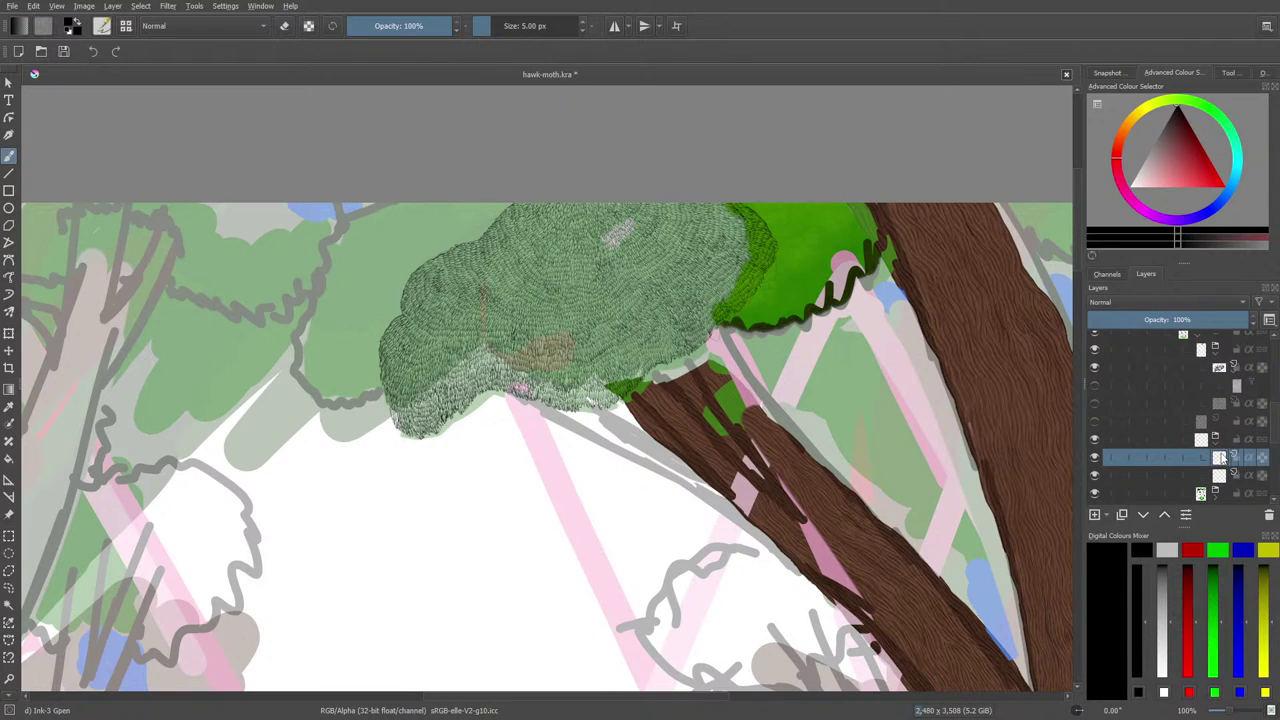
Choose the Pencil-2 brush preset and set its size to 3.58 px.
left_click(102, 27)
left_click(114, 117)
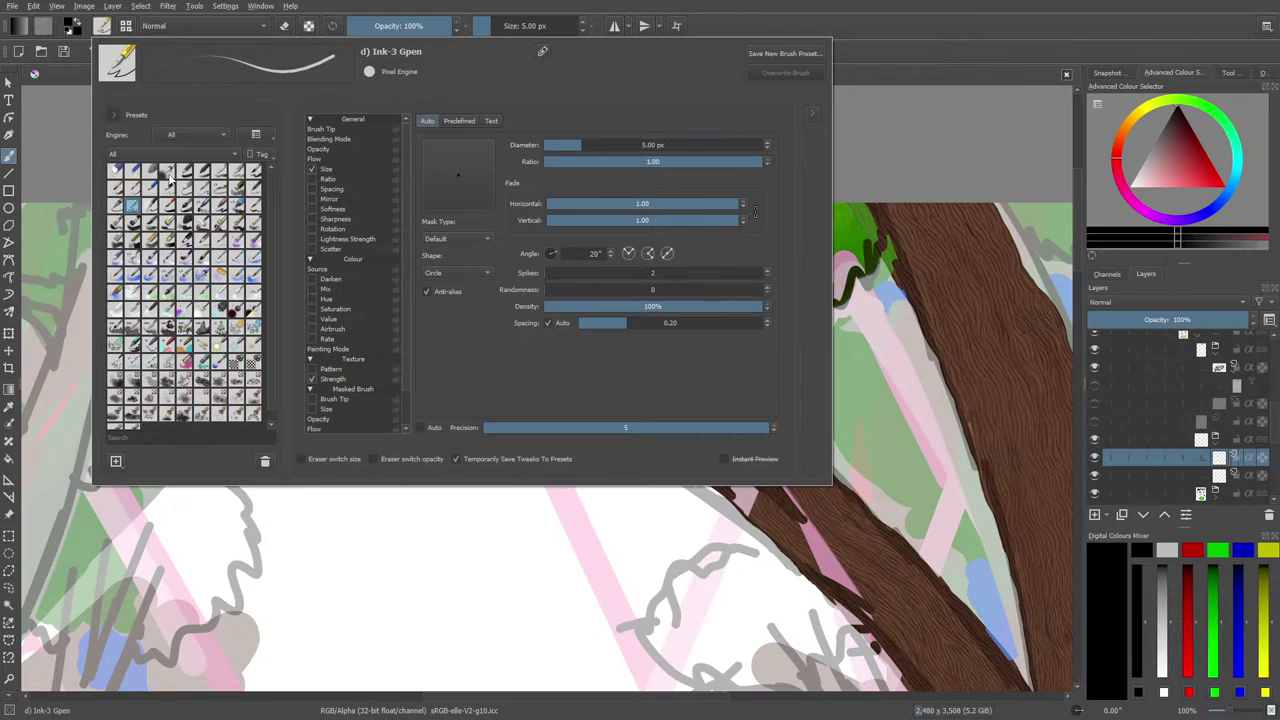
left_click(167, 189)
right_click(103, 160)
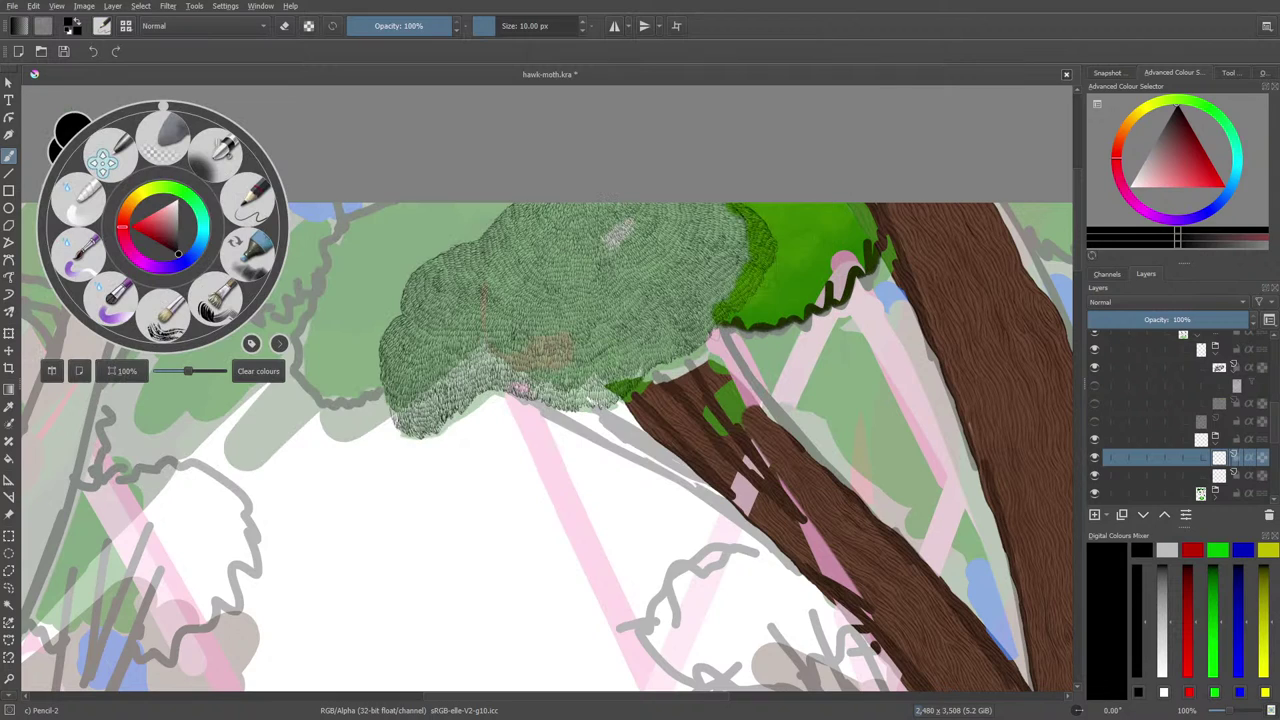
left_click(103, 160)
left_click(490, 24)
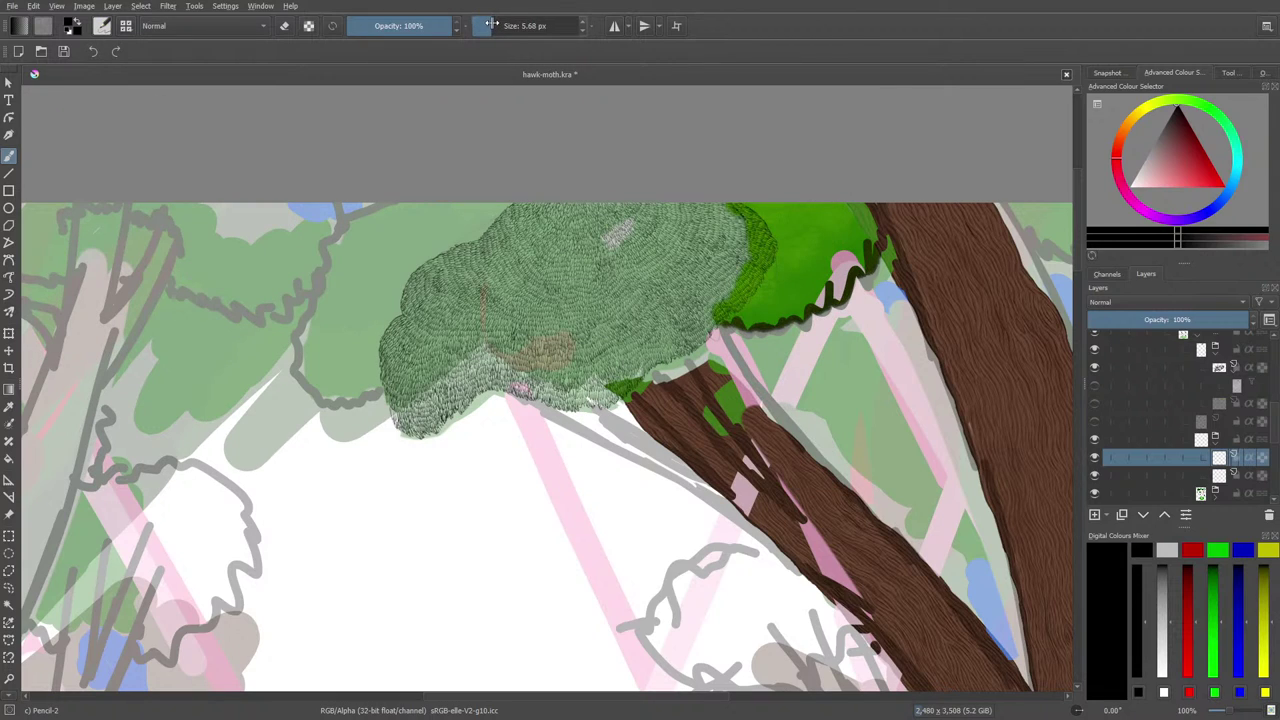
left_click_drag(490, 24, 487, 24)
Show Paint Layer 349 with the green foliage again, and reselect the upper paint layer of the new group.
left_click(1188, 405)
left_click(1094, 403)
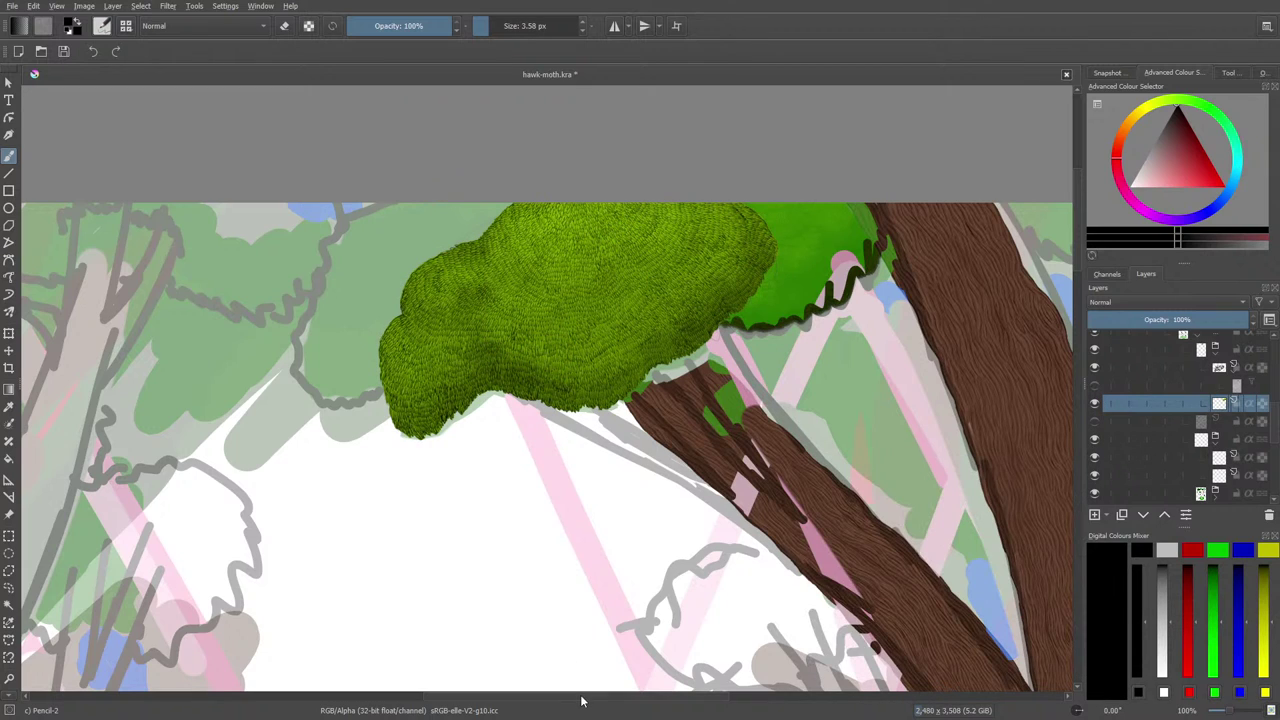
left_click_drag(584, 700, 534, 697)
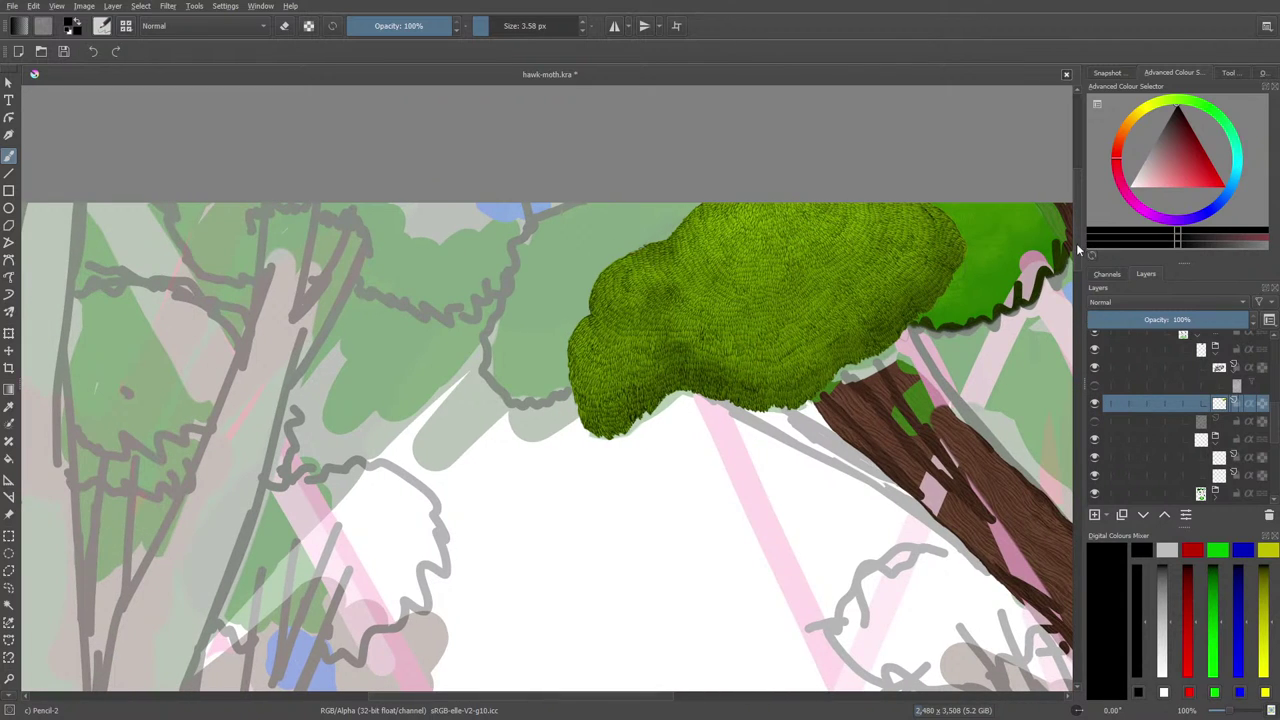
left_click_drag(1080, 250, 1077, 237)
left_click(1218, 458)
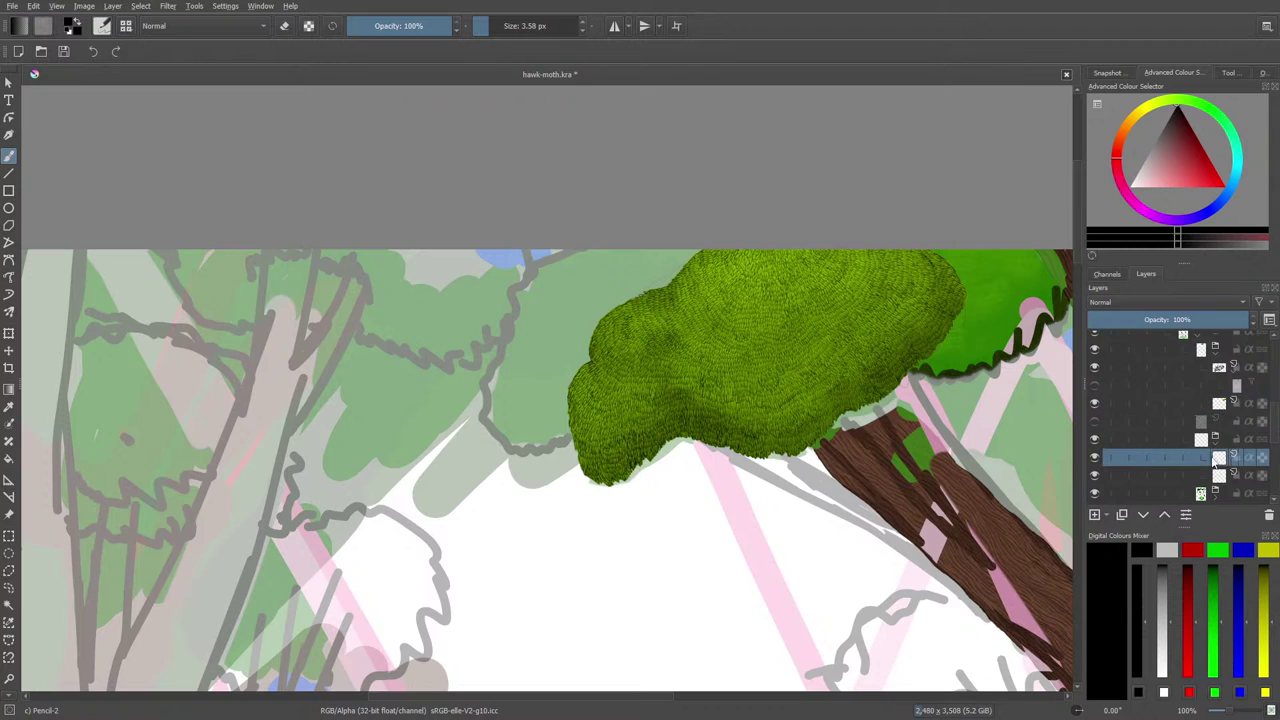
Sketch the upper left contour of the foliage clump beside the finished foliage in black pencil, and erase stray parts of the line.
left_click_drag(1228, 711, 1234, 714)
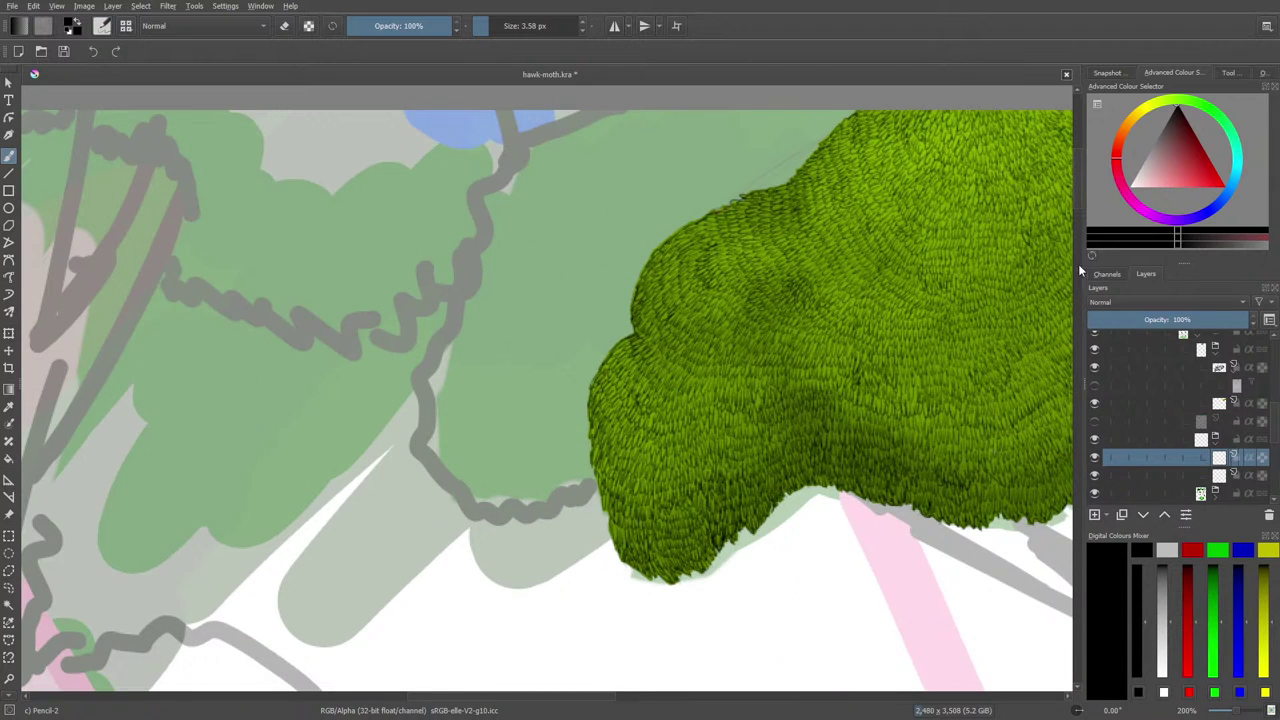
left_click_drag(1078, 264, 1081, 194)
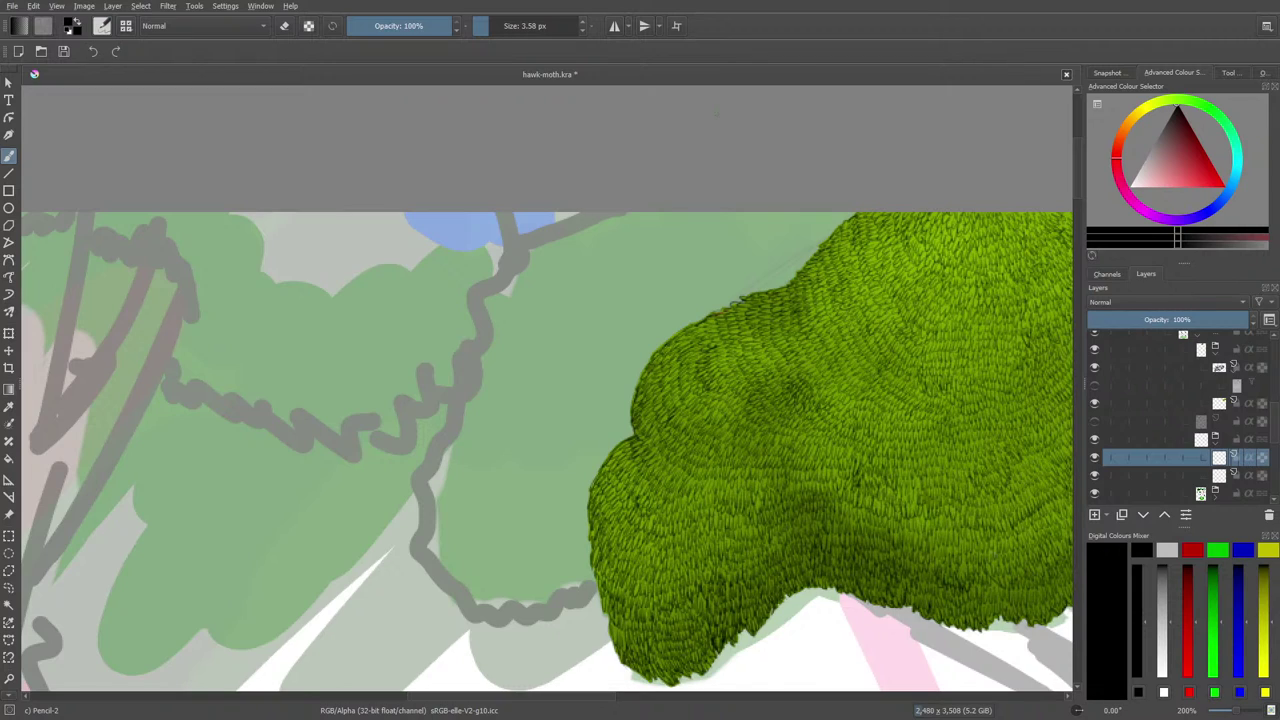
right_click(597, 227)
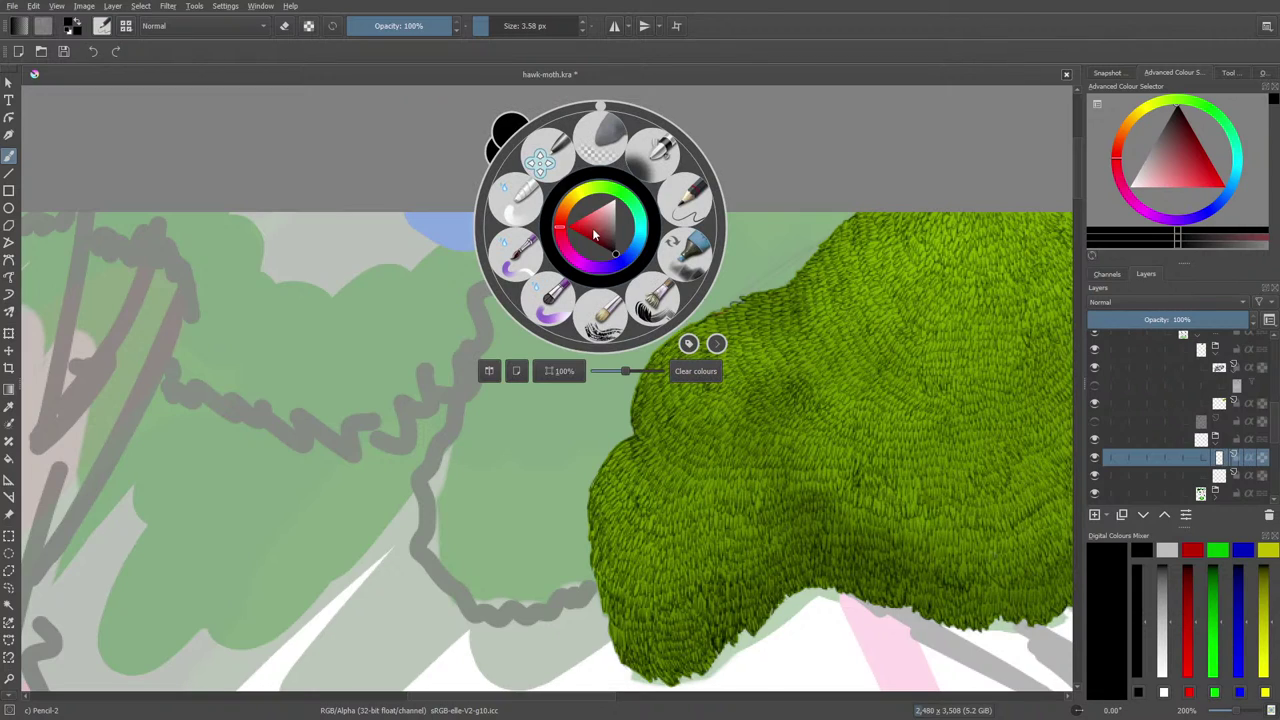
right_click(606, 224)
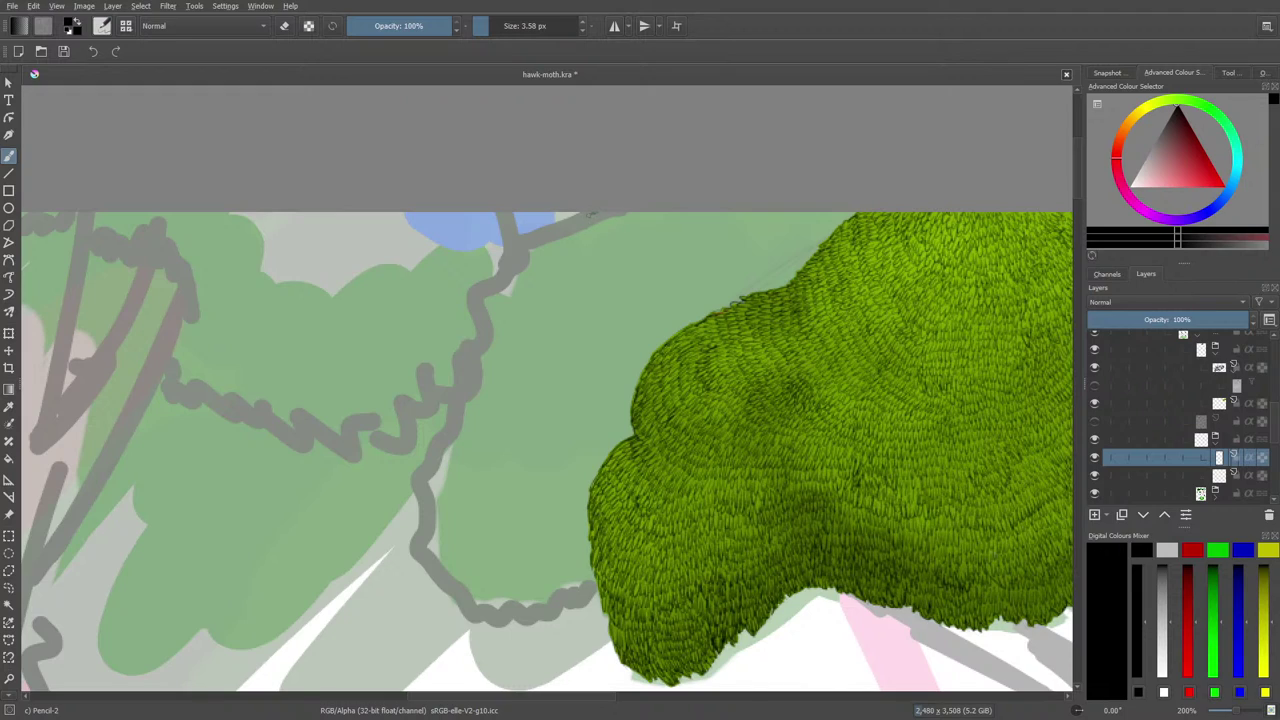
left_click_drag(594, 214, 556, 229)
left_click_drag(508, 254, 477, 293)
key("e")
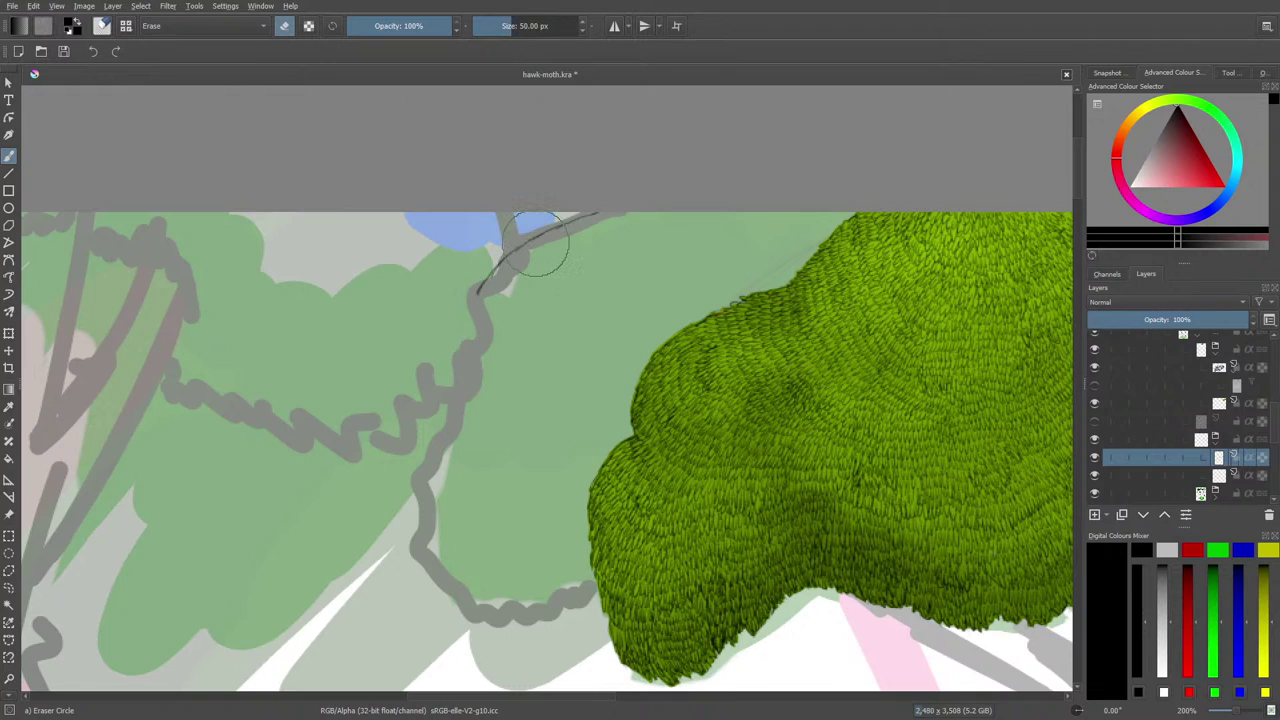
key("e")
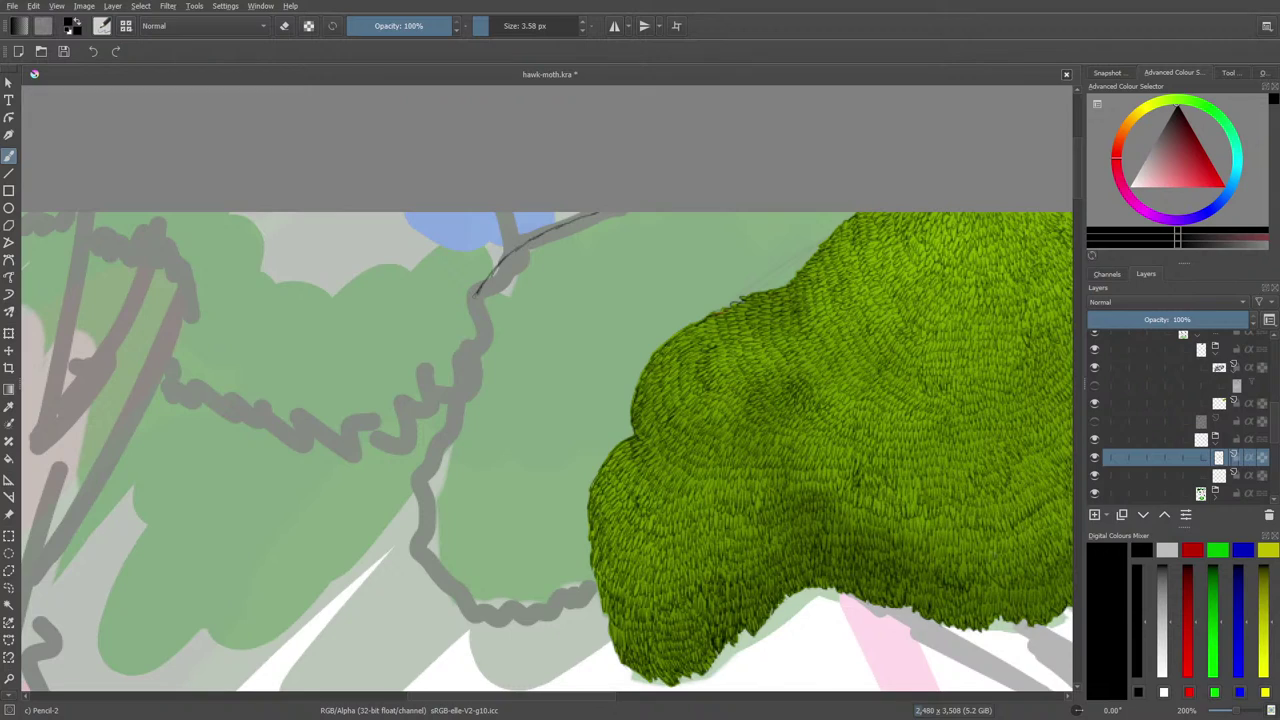
Outline the clump's left side and jagged lower edge up to the finished foliage, and erase the surplus inner line.
mouse_move(475, 296)
left_mouse_down()
mouse_move(465, 388)
mouse_move(431, 468)
mouse_move(444, 555)
left_mouse_up()
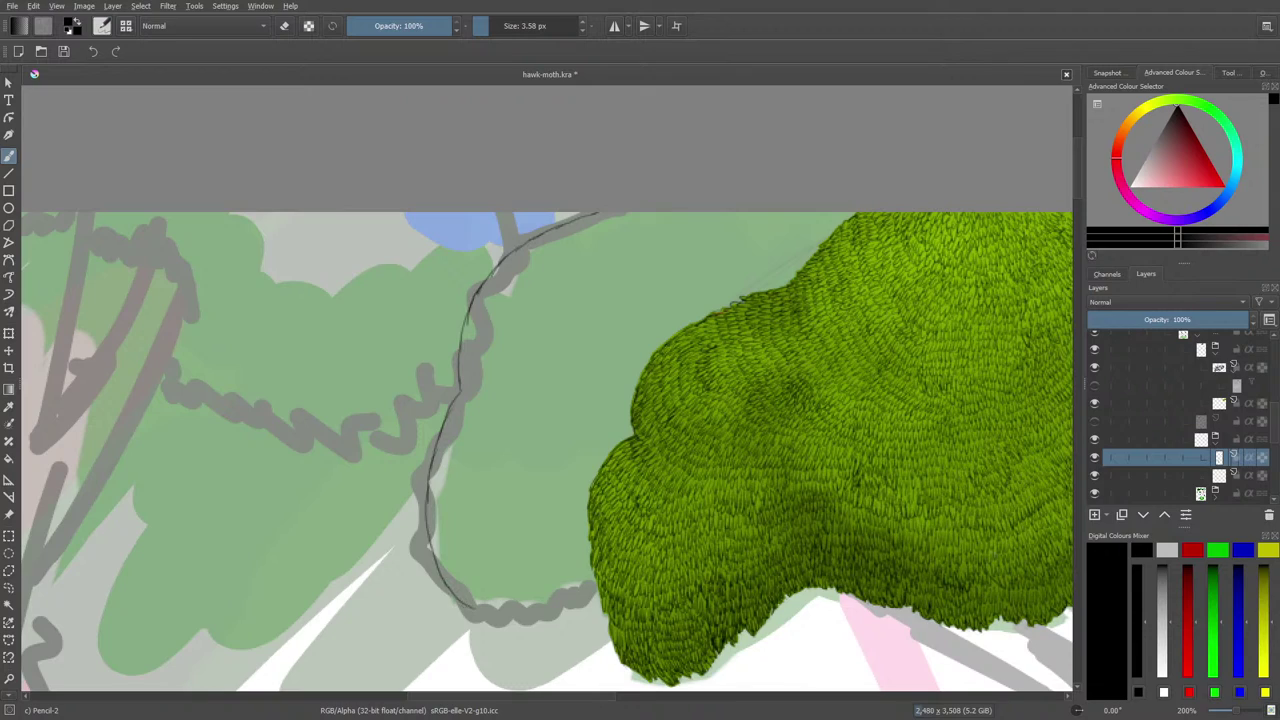
mouse_move(470, 606)
left_mouse_down()
mouse_move(532, 608)
mouse_move(562, 581)
mouse_move(564, 600)
mouse_move(596, 582)
mouse_move(465, 620)
mouse_move(440, 598)
mouse_move(424, 520)
mouse_move(446, 606)
mouse_move(488, 632)
mouse_move(556, 598)
left_mouse_up()
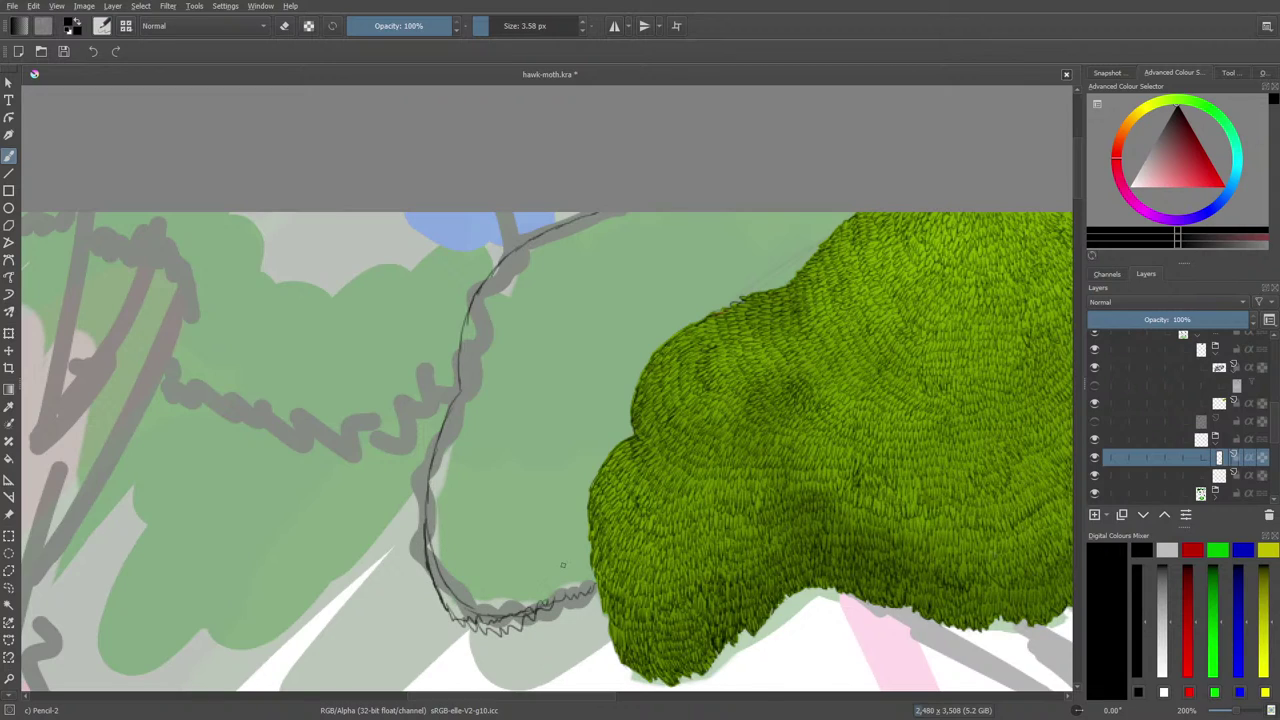
key("e")
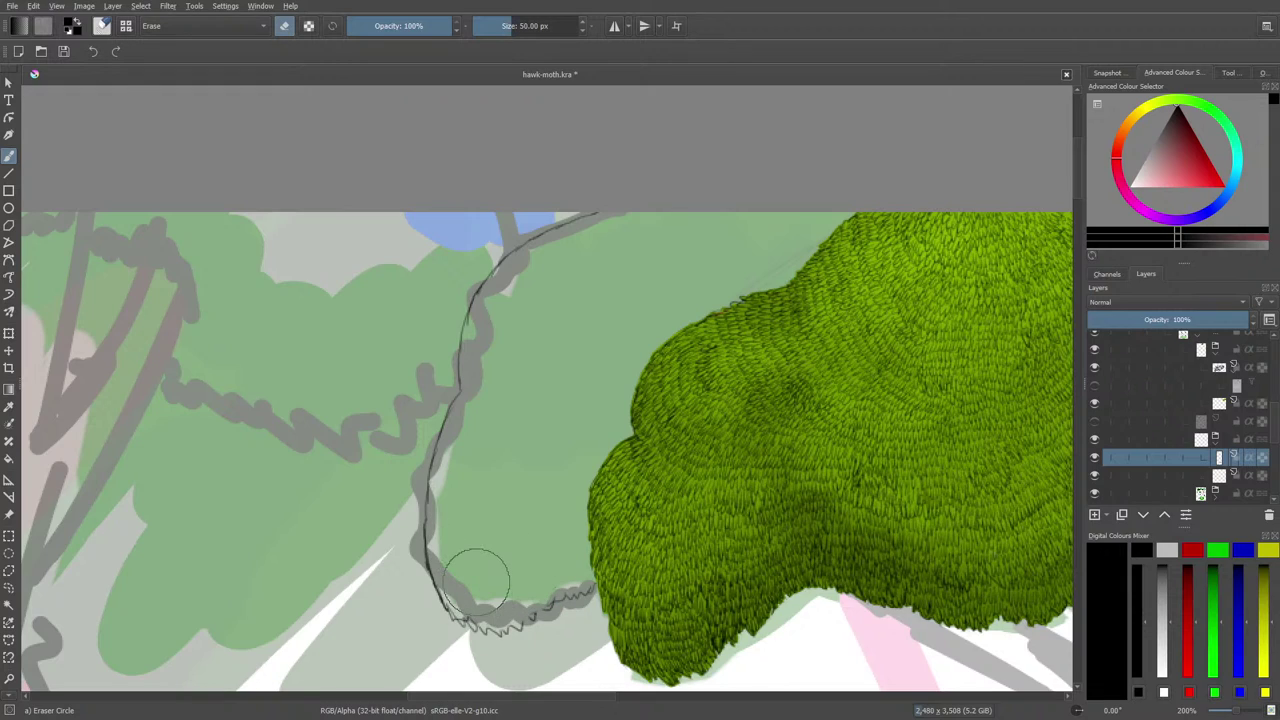
key("e")
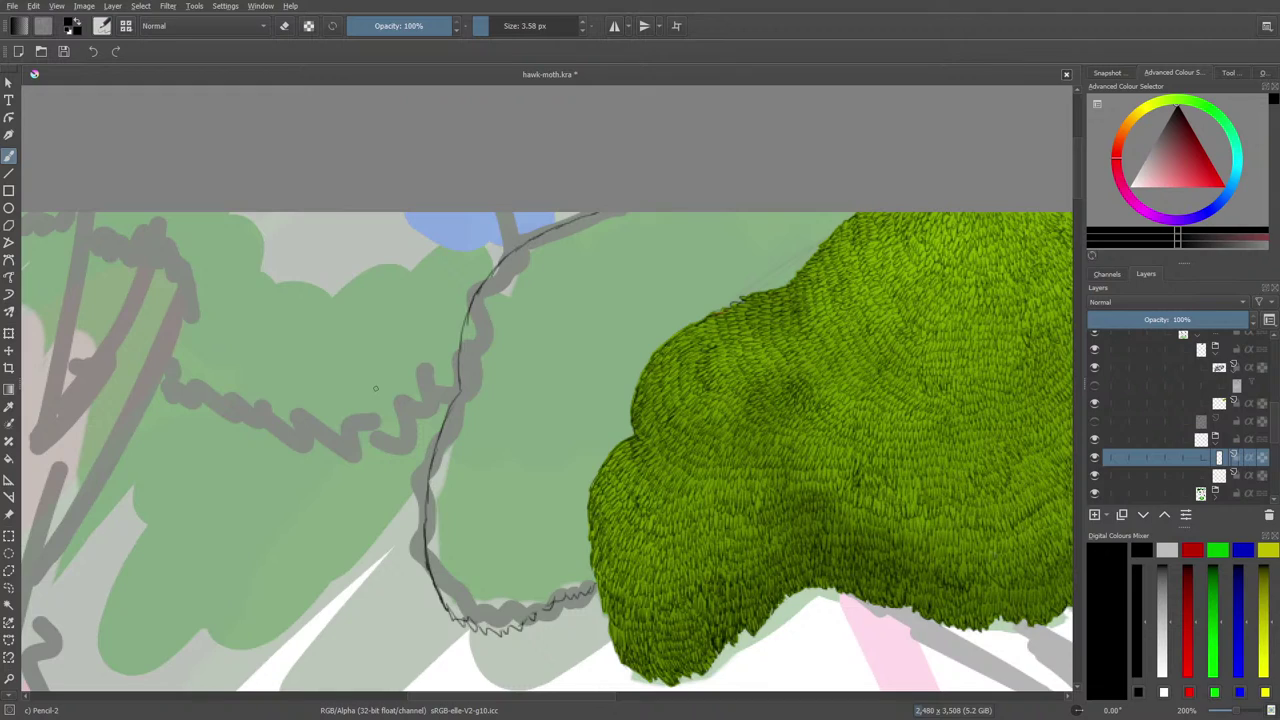
Add a paint layer above the outline layer, and set the outline layer's opacity to 71%.
left_click(1096, 514)
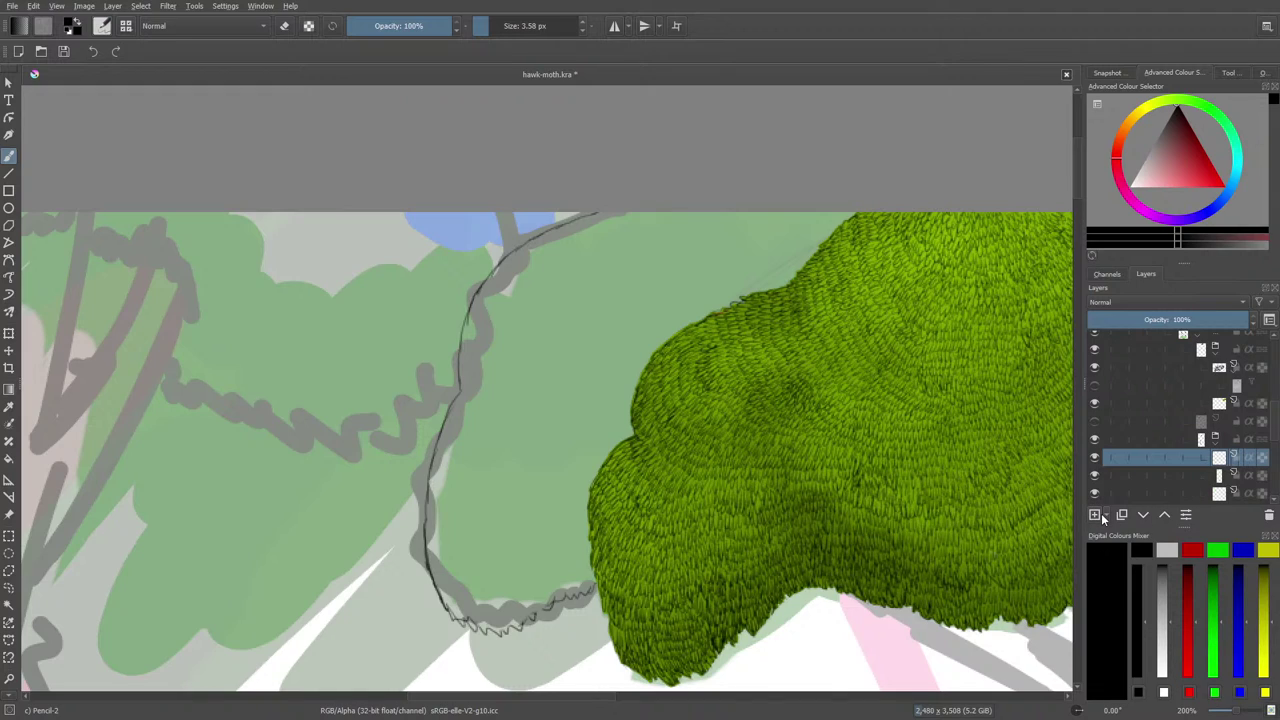
left_click(1221, 477)
left_click(1206, 319)
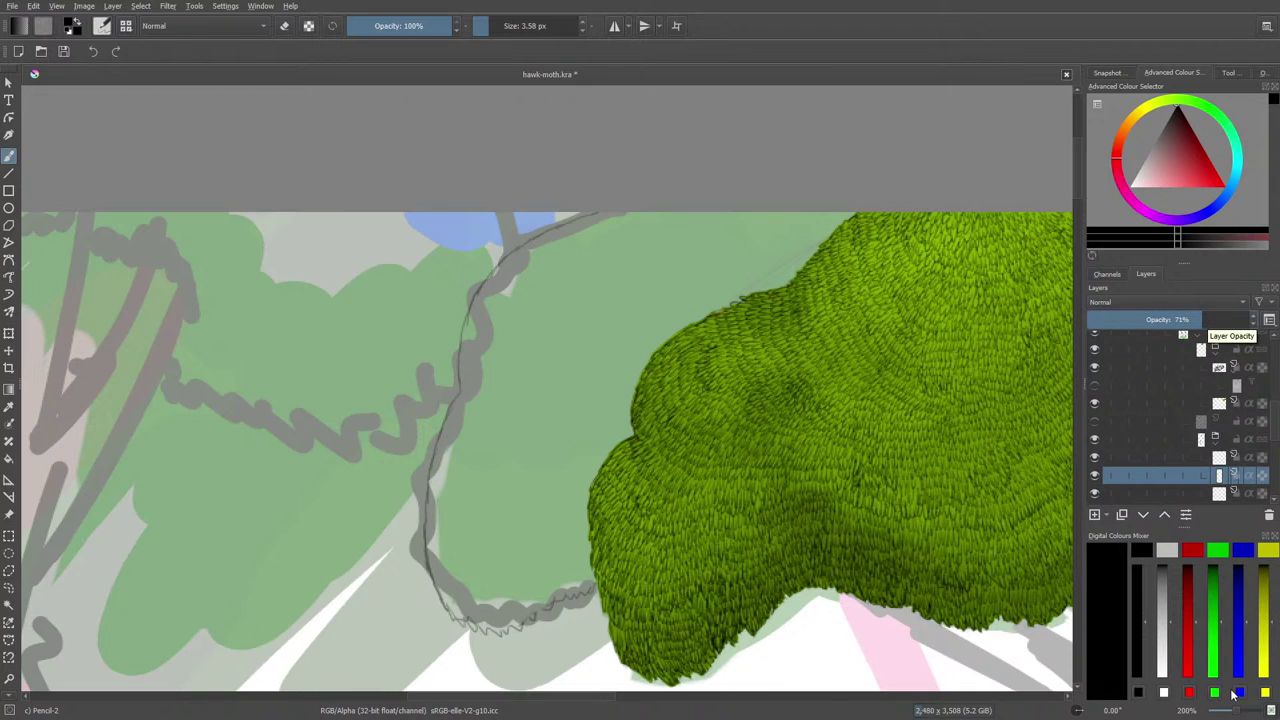
On the new layer, draw short leaf-like hatching rows at the clump's lower left and along its jagged lower edge.
left_click_drag(1234, 710, 1241, 708)
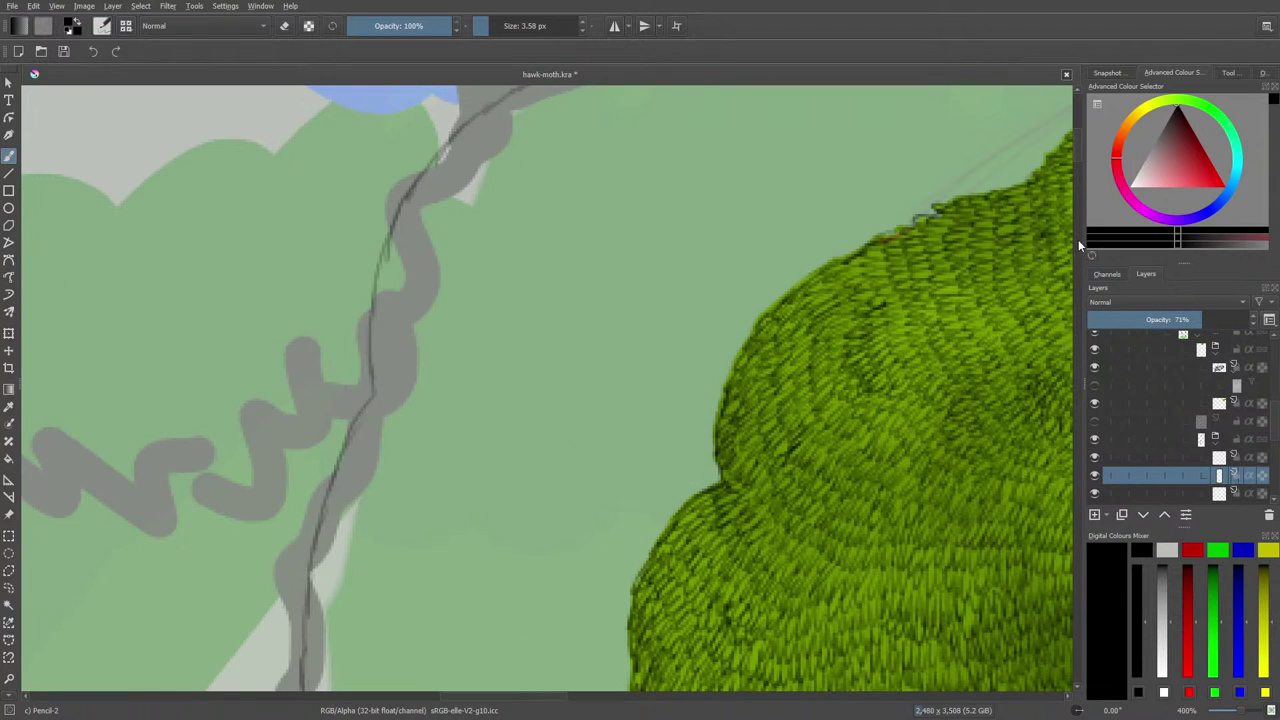
left_click_drag(1078, 149, 1081, 166)
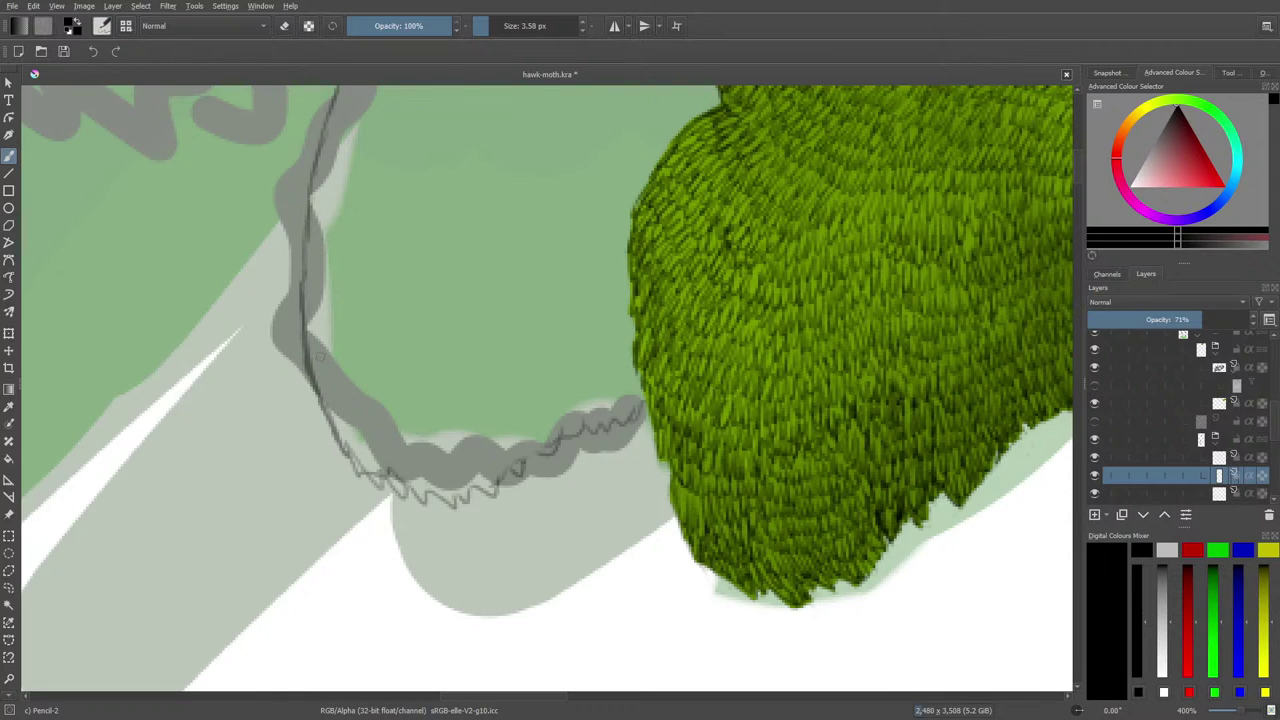
key("Page_Up")
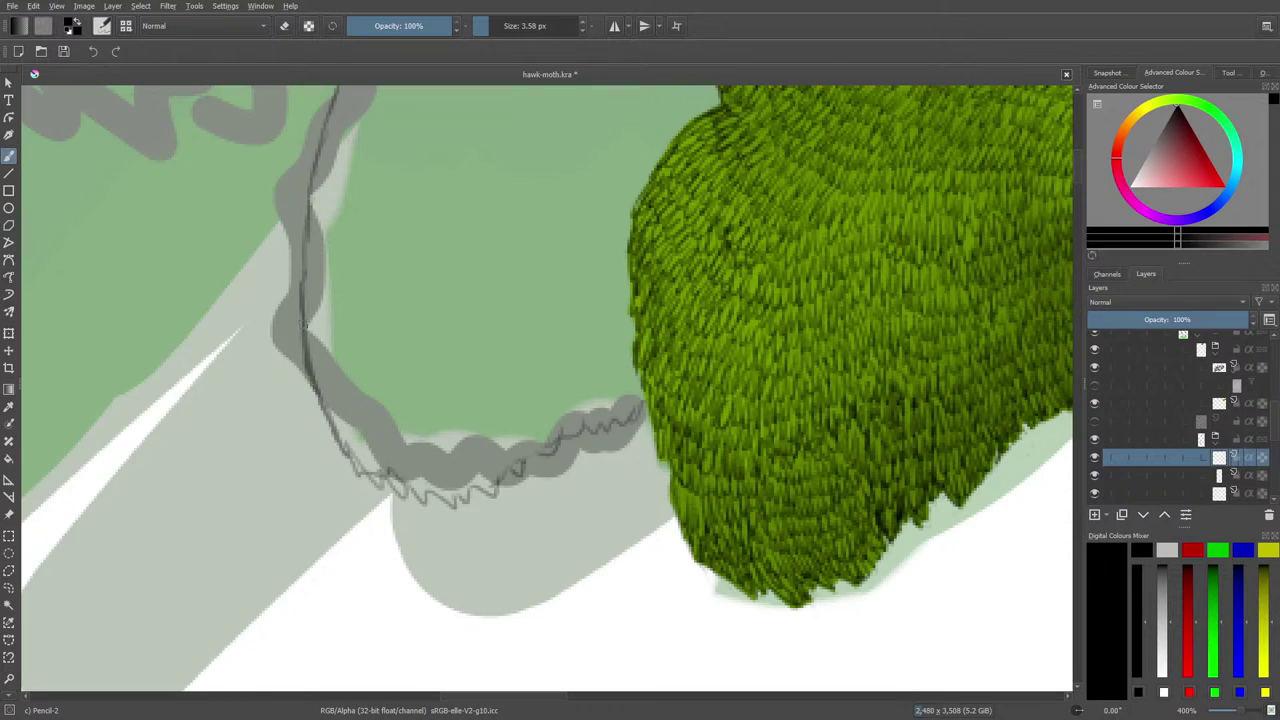
mouse_move(303, 312)
left_mouse_down()
mouse_move(302, 345)
mouse_move(304, 328)
mouse_move(308, 340)
mouse_move(317, 323)
mouse_move(312, 340)
mouse_move(316, 319)
mouse_move(319, 336)
mouse_move(352, 312)
left_mouse_up()
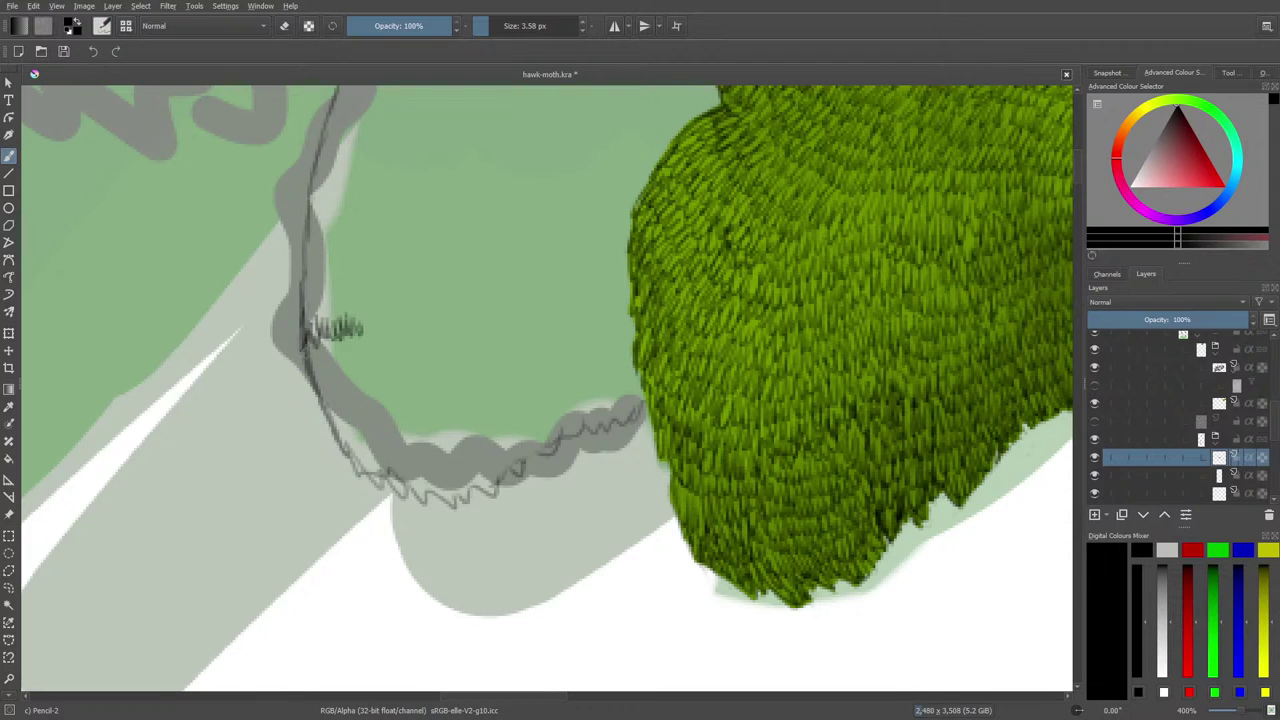
mouse_move(304, 352)
left_mouse_down()
mouse_move(337, 335)
mouse_move(341, 350)
mouse_move(339, 337)
mouse_move(362, 330)
mouse_move(369, 348)
mouse_move(371, 314)
left_mouse_up()
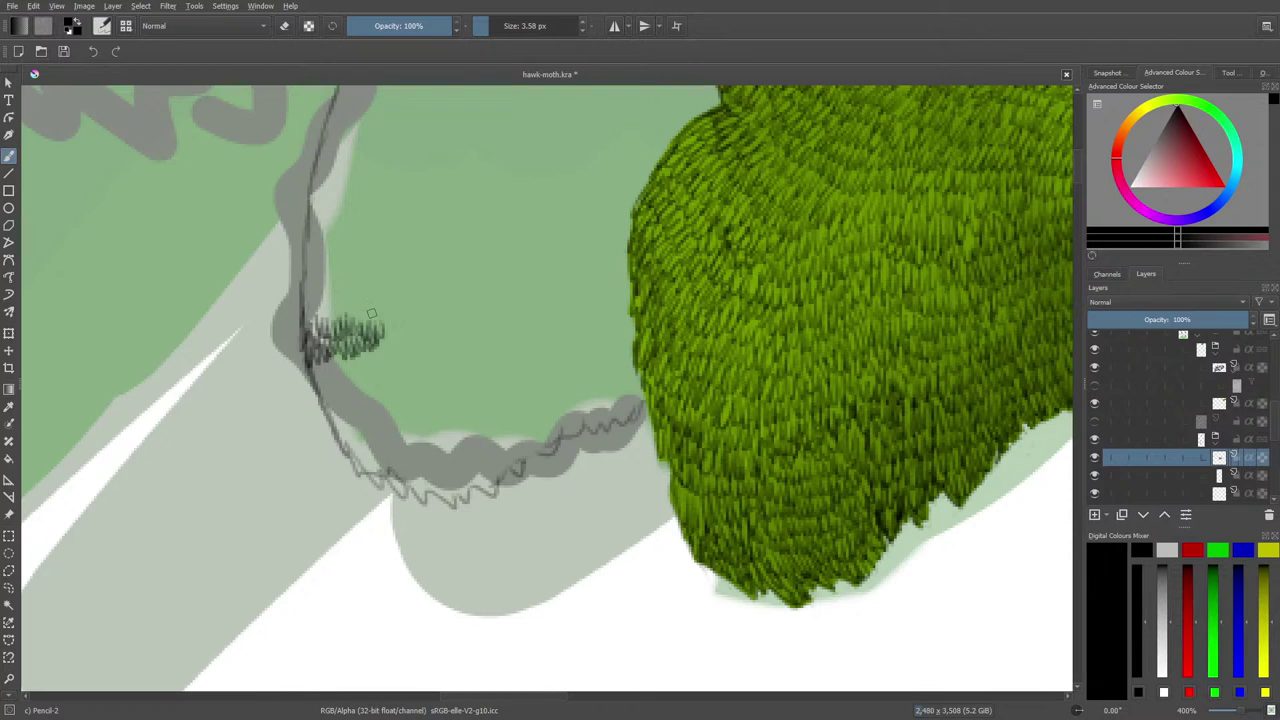
mouse_move(308, 366)
left_mouse_down()
mouse_move(348, 372)
mouse_move(380, 346)
mouse_move(388, 354)
mouse_move(308, 396)
mouse_move(318, 372)
mouse_move(326, 384)
mouse_move(384, 368)
left_mouse_up()
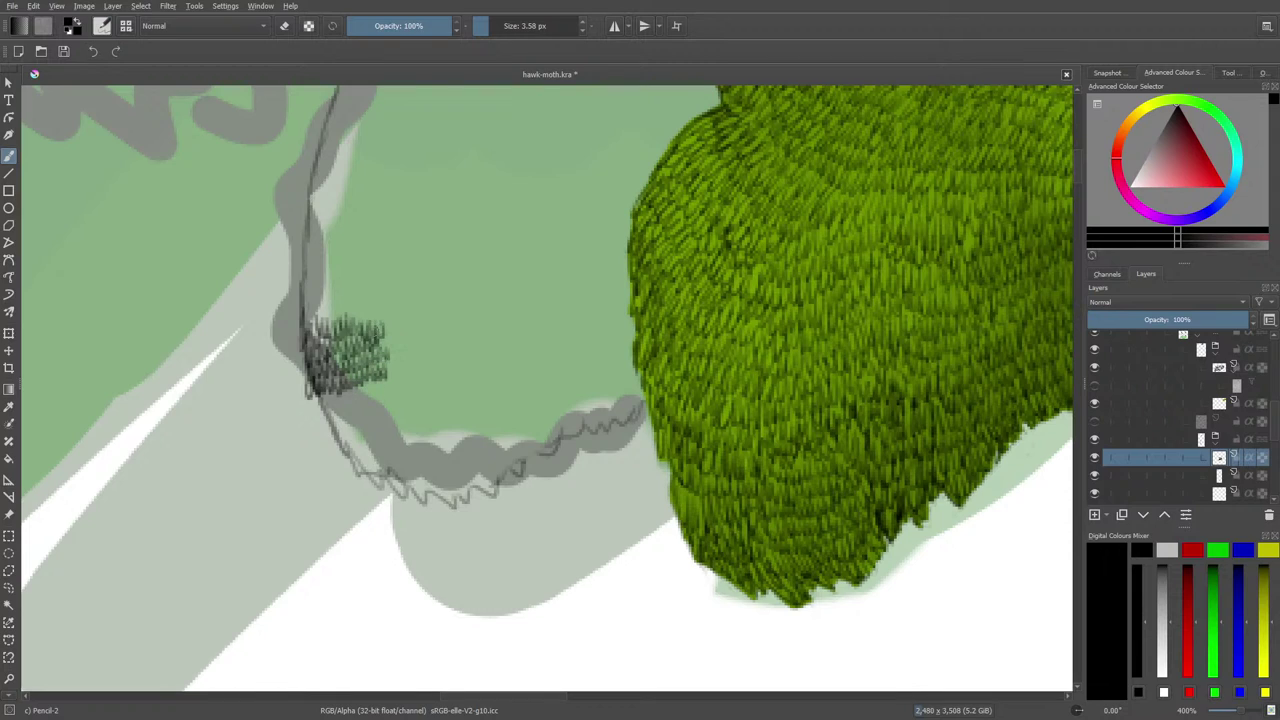
mouse_move(350, 460)
left_mouse_down()
mouse_move(344, 448)
mouse_move(378, 488)
mouse_move(384, 474)
mouse_move(450, 498)
mouse_move(470, 472)
mouse_move(488, 494)
mouse_move(500, 452)
mouse_move(526, 442)
mouse_move(542, 454)
mouse_move(564, 414)
mouse_move(584, 440)
mouse_move(586, 416)
mouse_move(596, 430)
mouse_move(604, 410)
mouse_move(616, 446)
mouse_move(620, 410)
mouse_move(626, 432)
mouse_move(632, 402)
mouse_move(646, 424)
mouse_move(648, 398)
left_mouse_up()
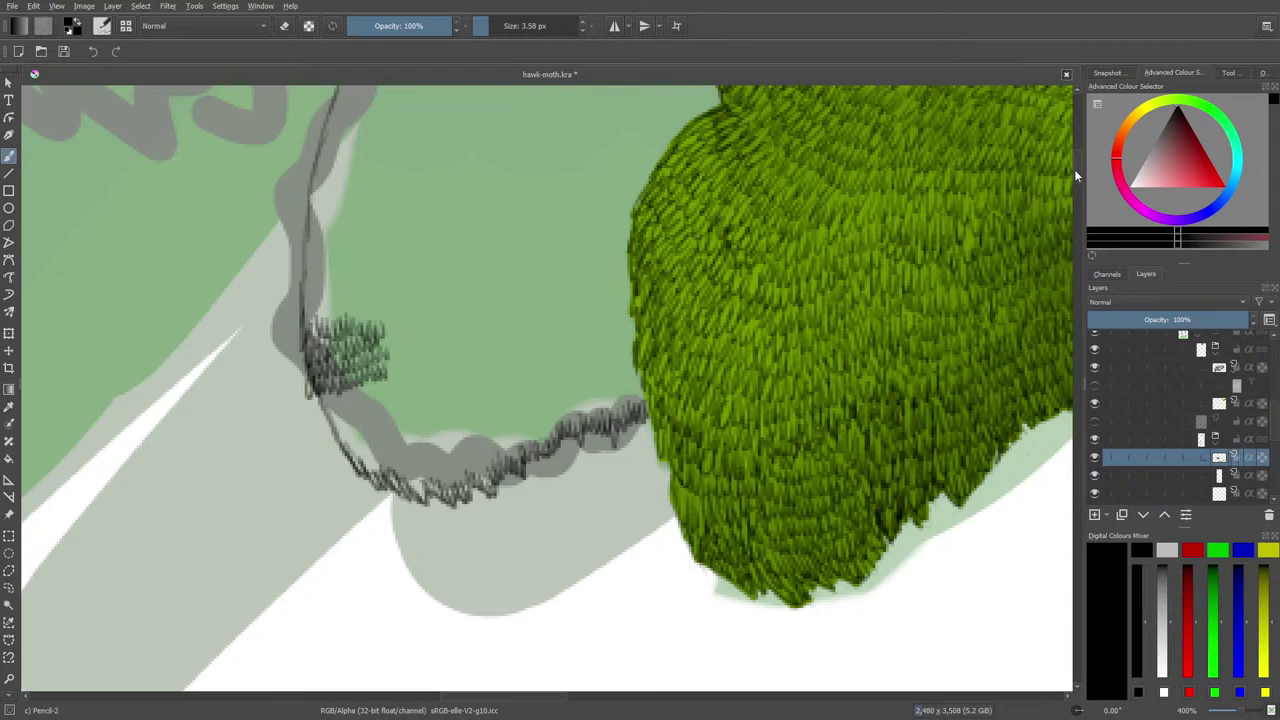
Draw short upright hatching just inside the clump's jagged lower edge, from the lower left bend towards the finished foliage.
scroll(1074, 169, "up", 6)
scroll(1071, 146, "down", 5)
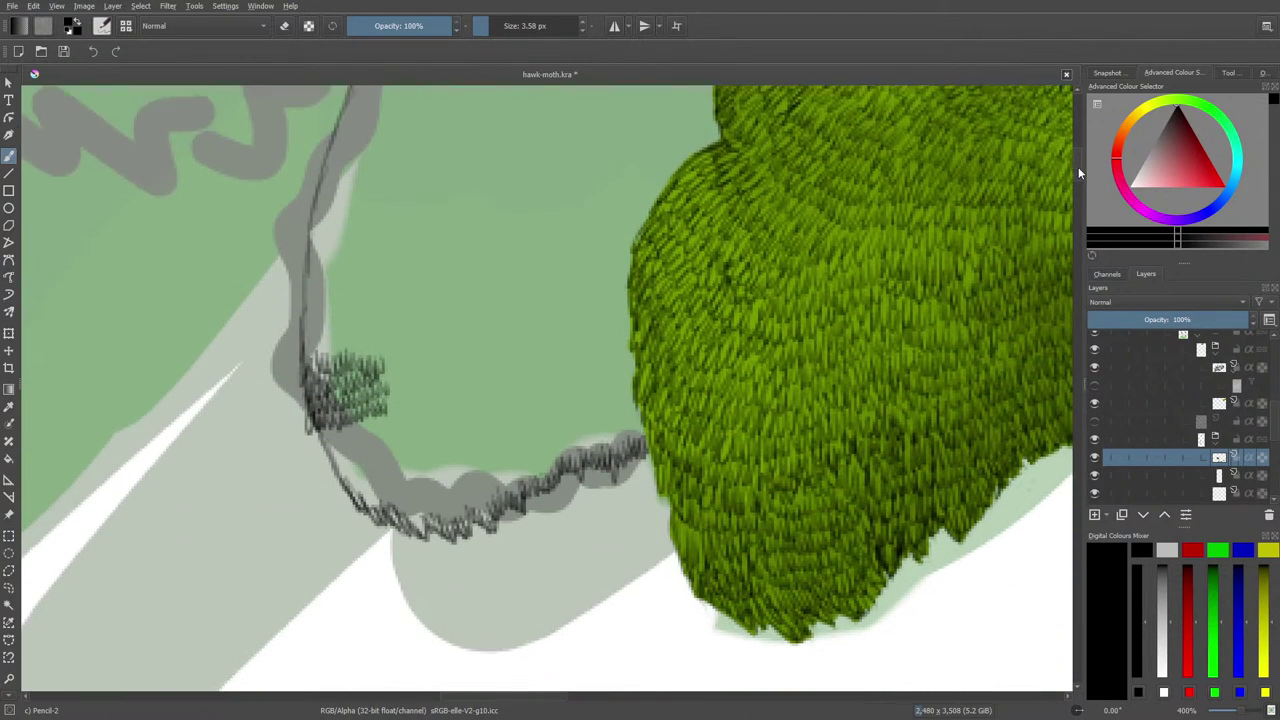
scroll(1080, 166, "down", 1)
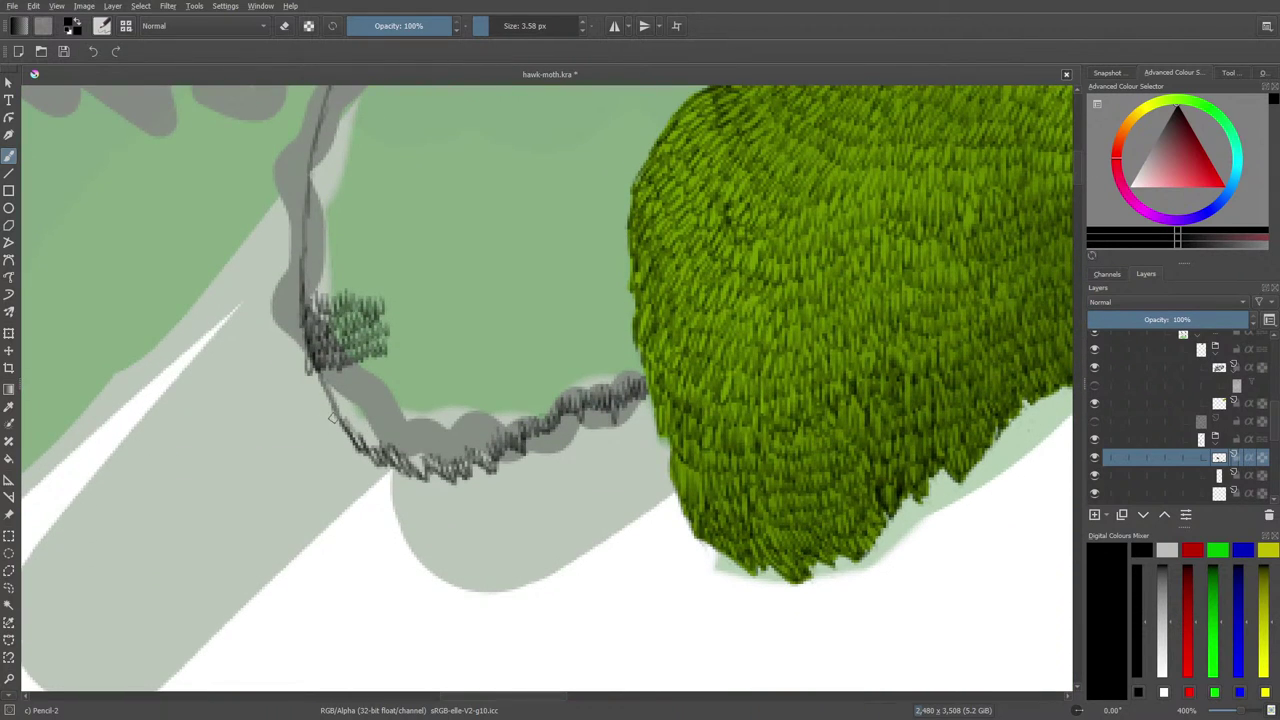
mouse_move(330, 406)
left_mouse_down()
mouse_move(360, 432)
mouse_move(364, 420)
mouse_move(394, 432)
mouse_move(414, 458)
mouse_move(420, 444)
mouse_move(490, 444)
mouse_move(494, 418)
mouse_move(542, 400)
left_mouse_up()
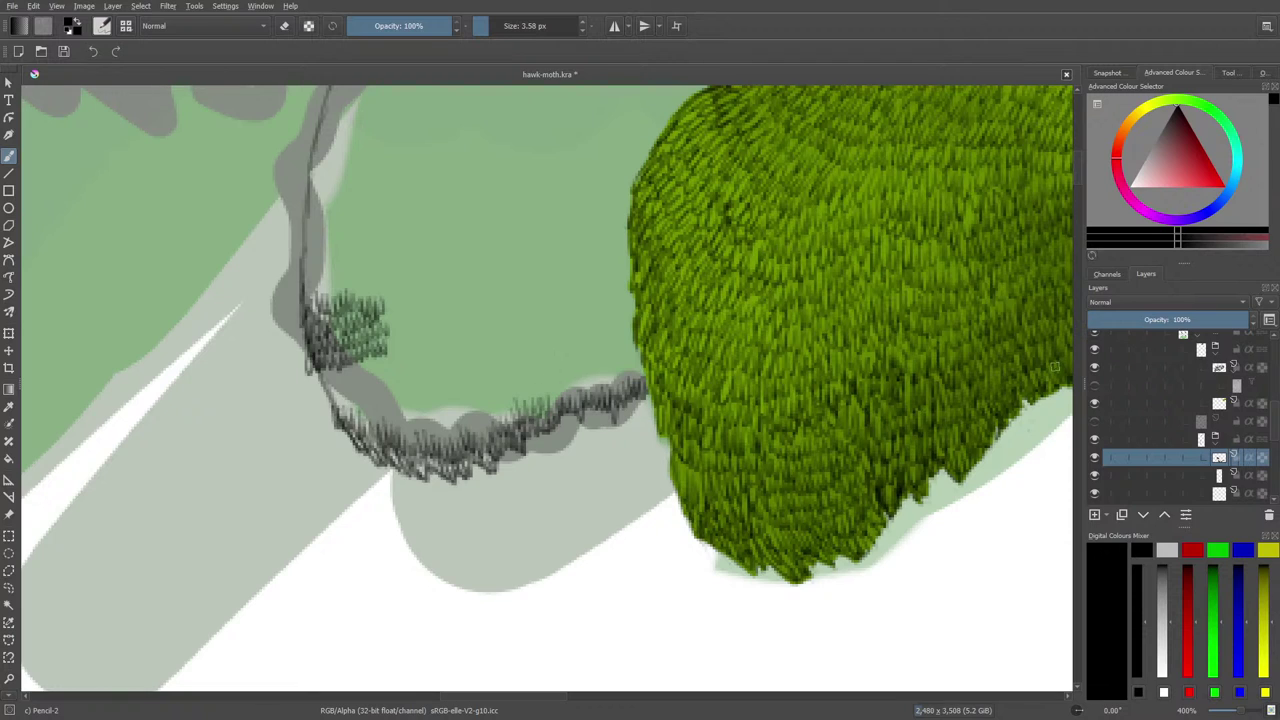
Sketch two short zigzag guide rows inside the clump, one beside the left outline and one against the finished foliage.
scroll(1077, 174, "up", 4)
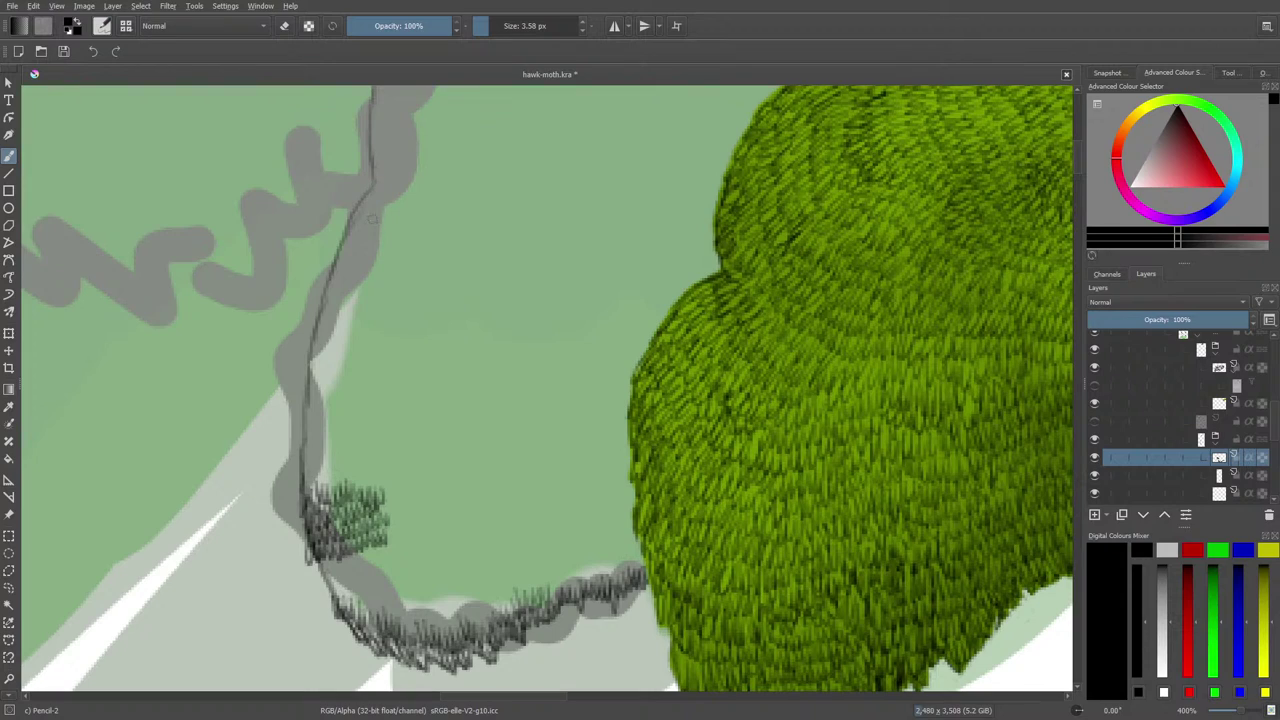
mouse_move(393, 212)
left_mouse_down()
mouse_move(380, 262)
mouse_move(401, 263)
mouse_move(422, 300)
mouse_move(460, 272)
left_mouse_up()
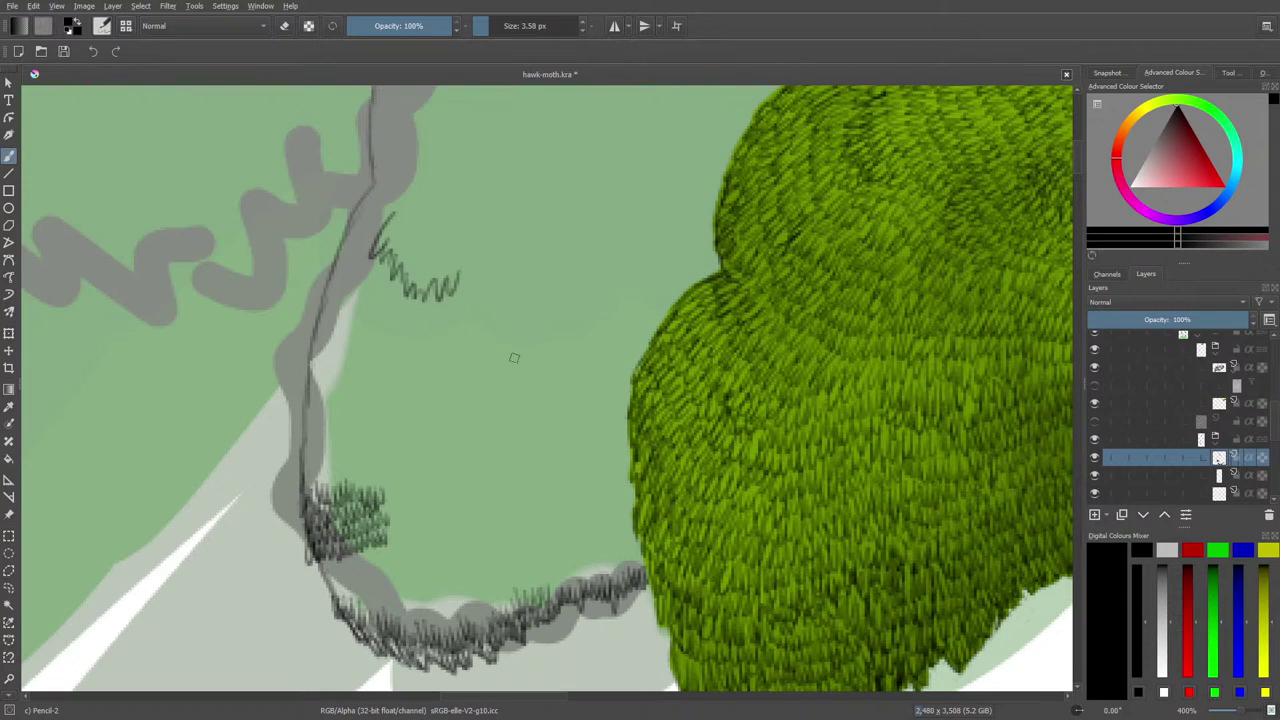
mouse_move(513, 357)
left_mouse_down()
mouse_move(564, 407)
mouse_move(572, 387)
mouse_move(588, 402)
mouse_move(636, 358)
left_mouse_up()
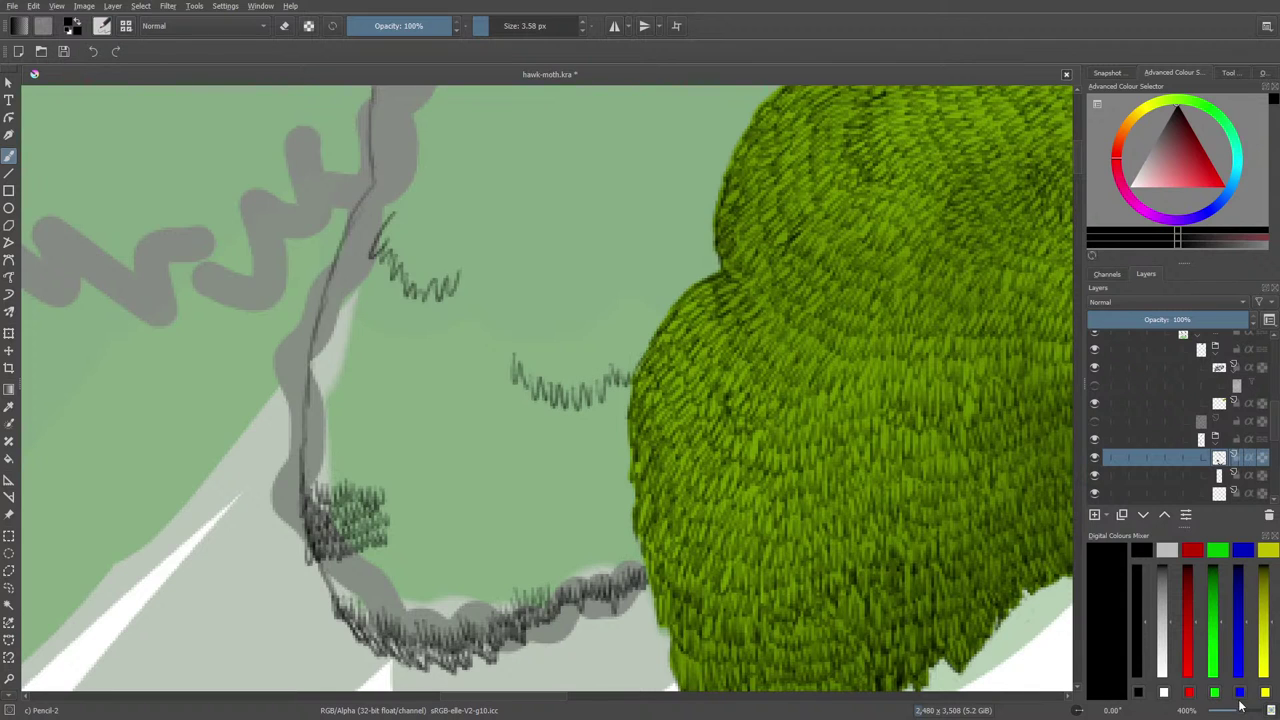
Scatter short zigzag guide rows through the clump's upper part, from the left outline across to the finished foliage.
left_click_drag(1239, 706, 1236, 710)
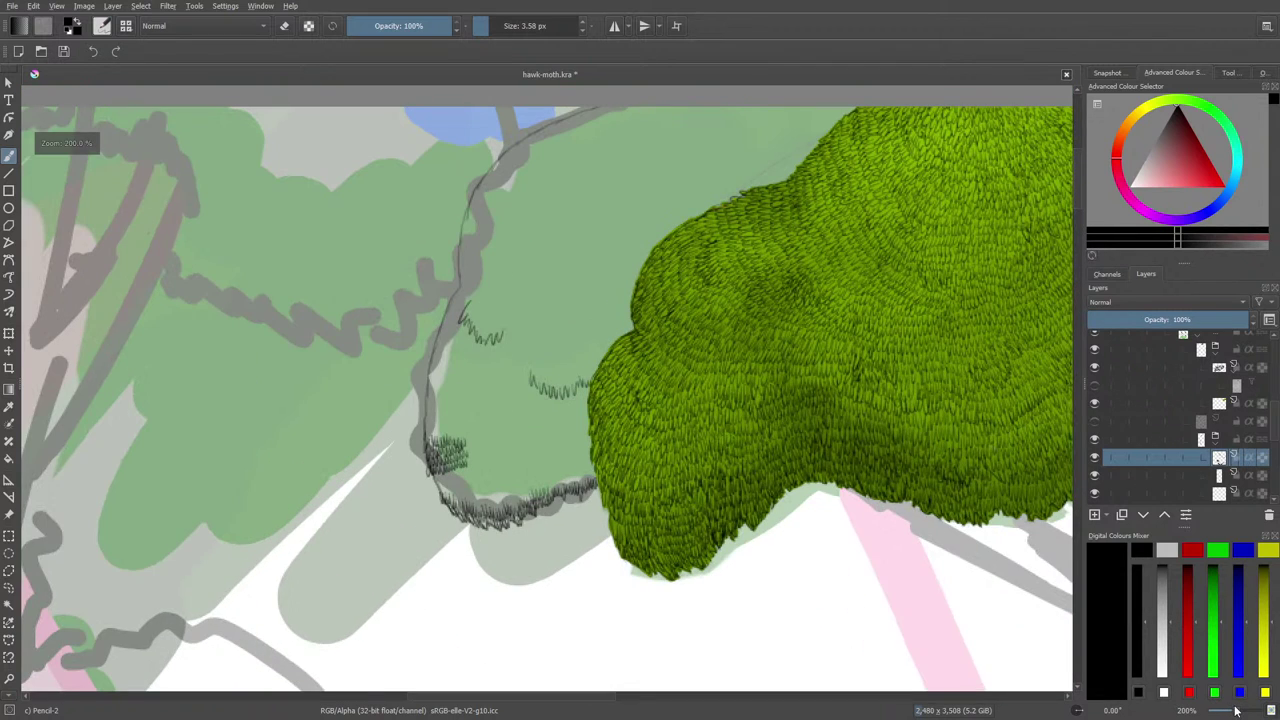
scroll(1077, 184, "up", 3)
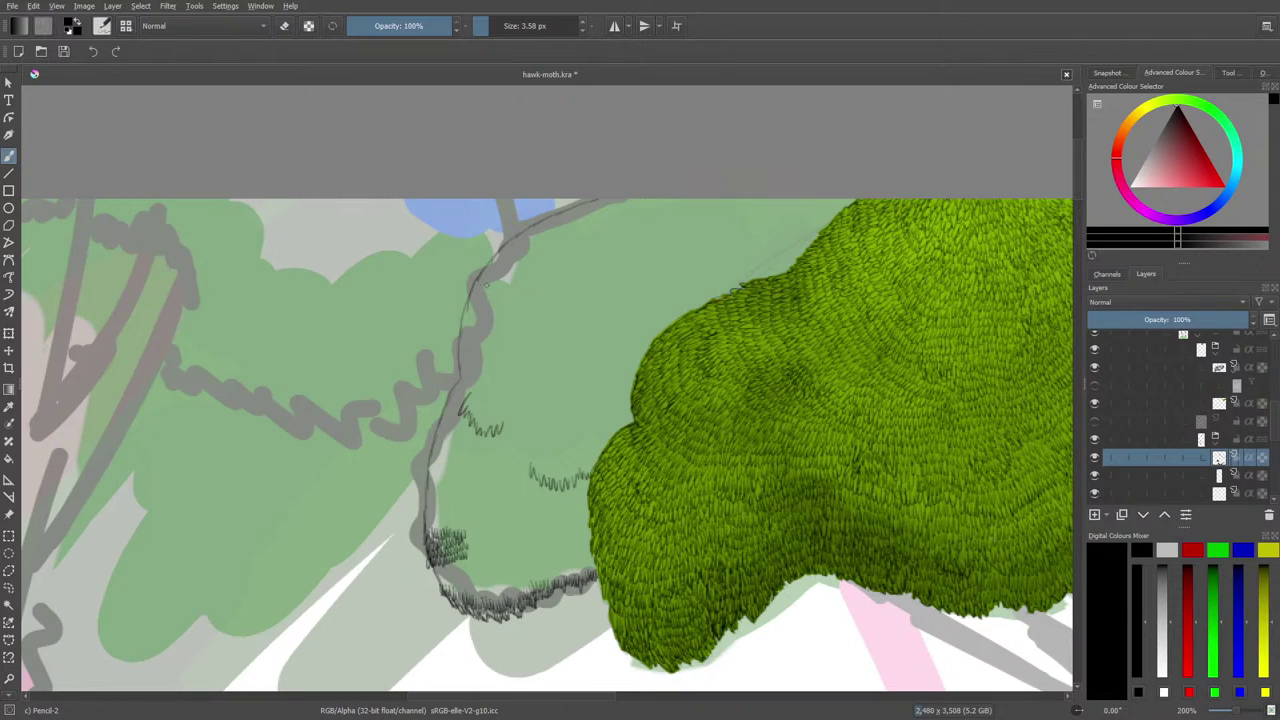
left_click_drag(484, 292, 494, 302)
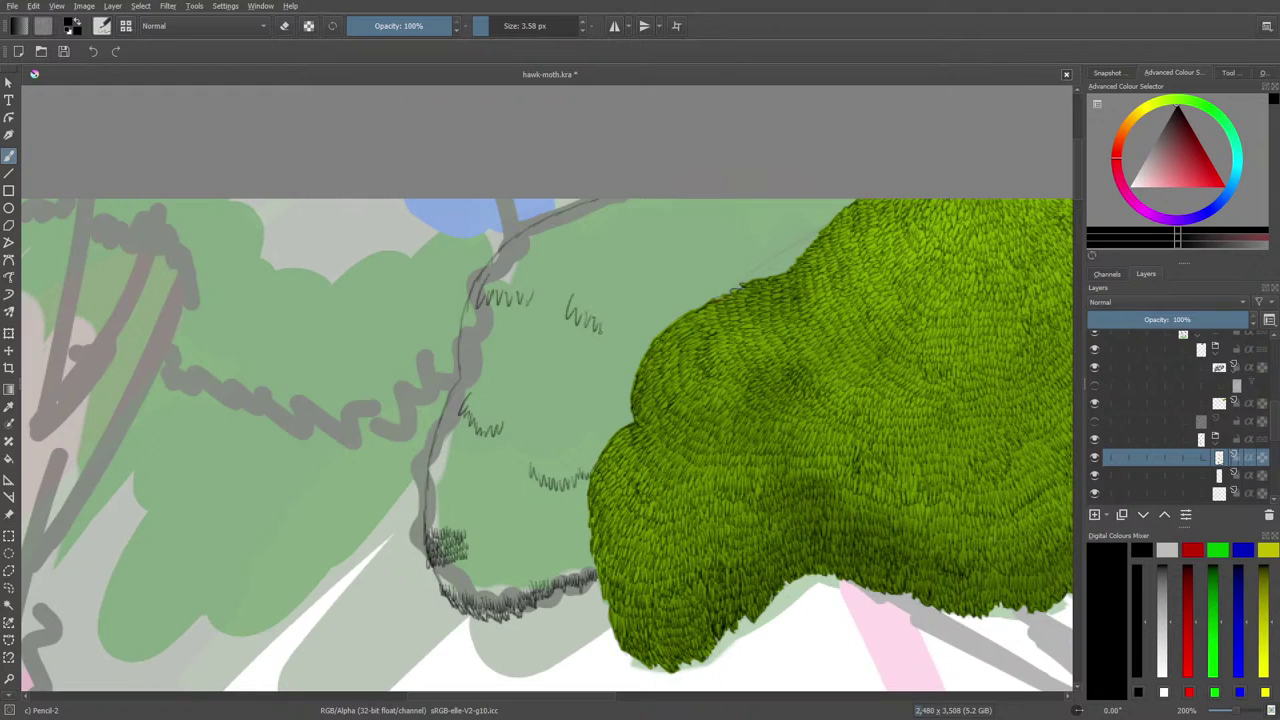
left_click_drag(638, 336, 648, 338)
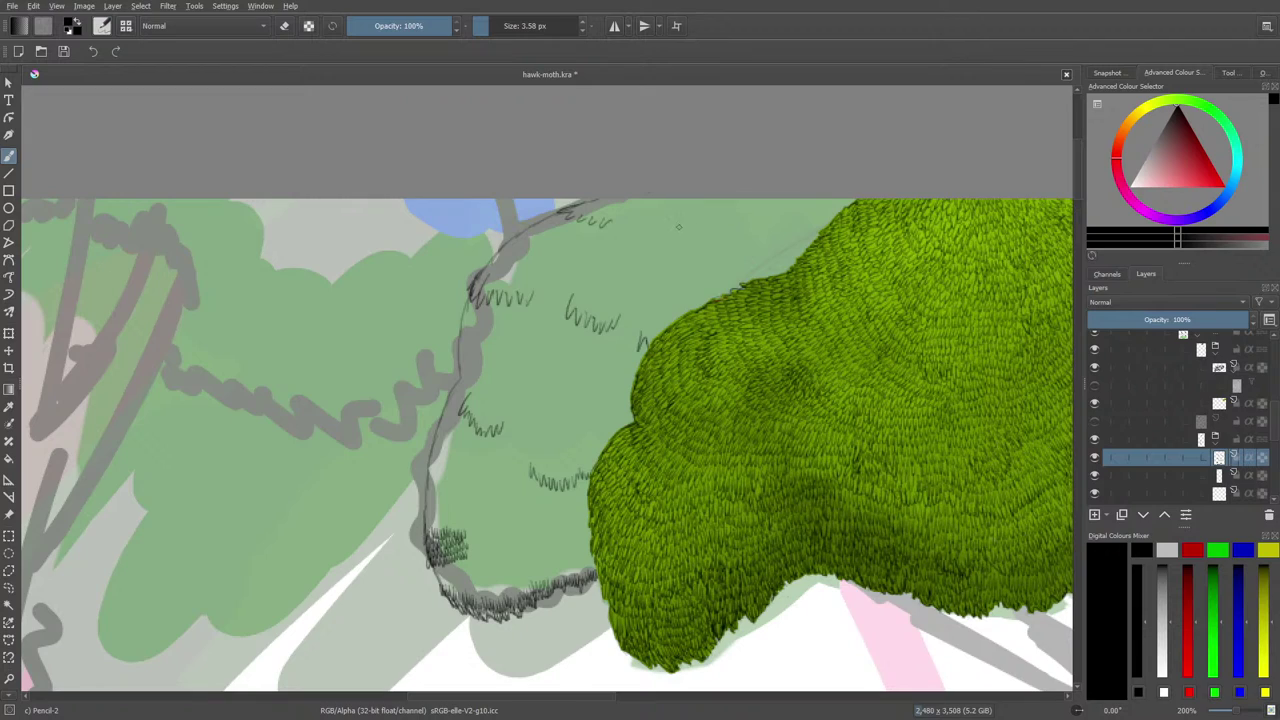
left_click_drag(679, 227, 700, 228)
left_click_drag(783, 250, 800, 244)
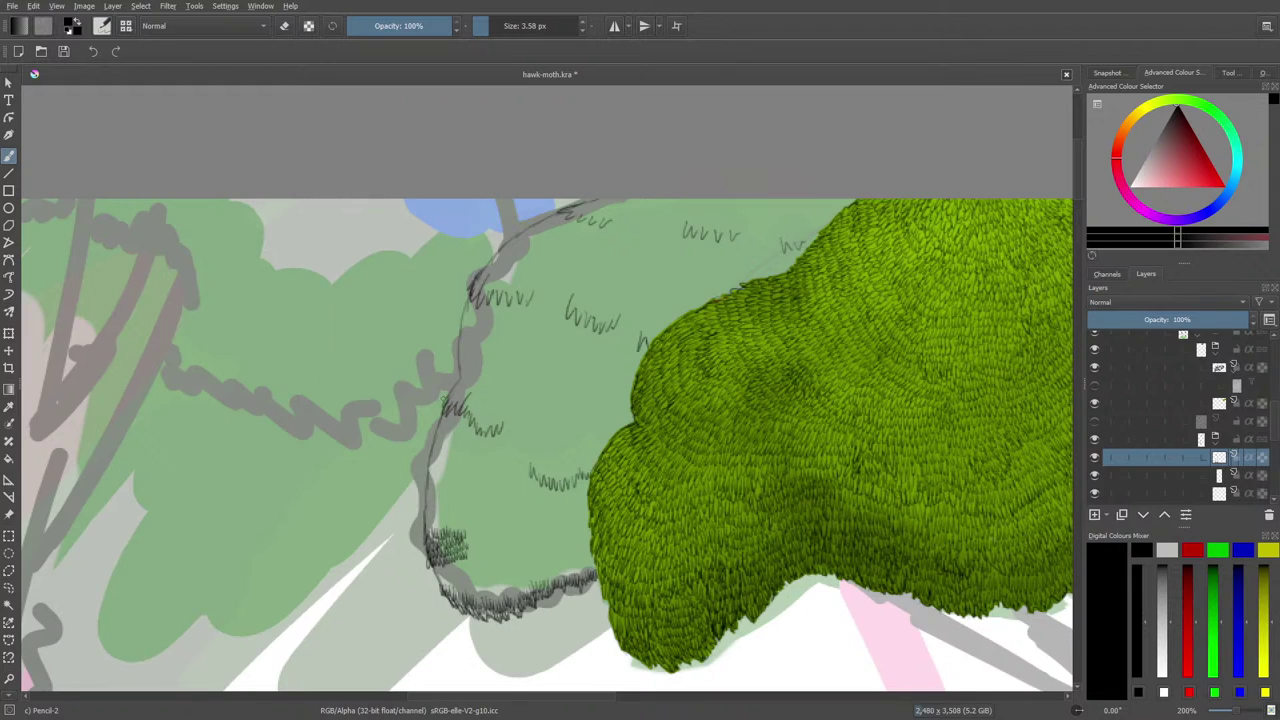
Erase the hatching patch at the clump's lower left with the Eraser Circle brush at 10.16 px.
key("e")
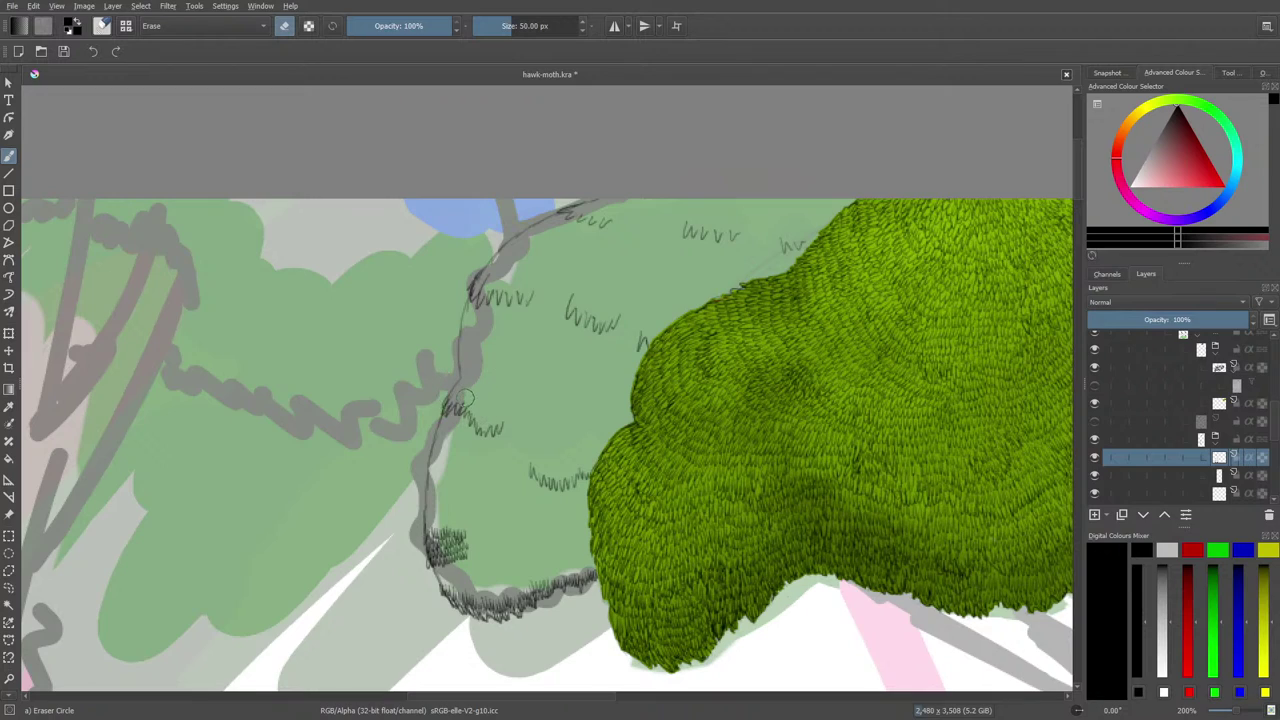
left_click(495, 24)
scroll(1080, 183, "down", 3)
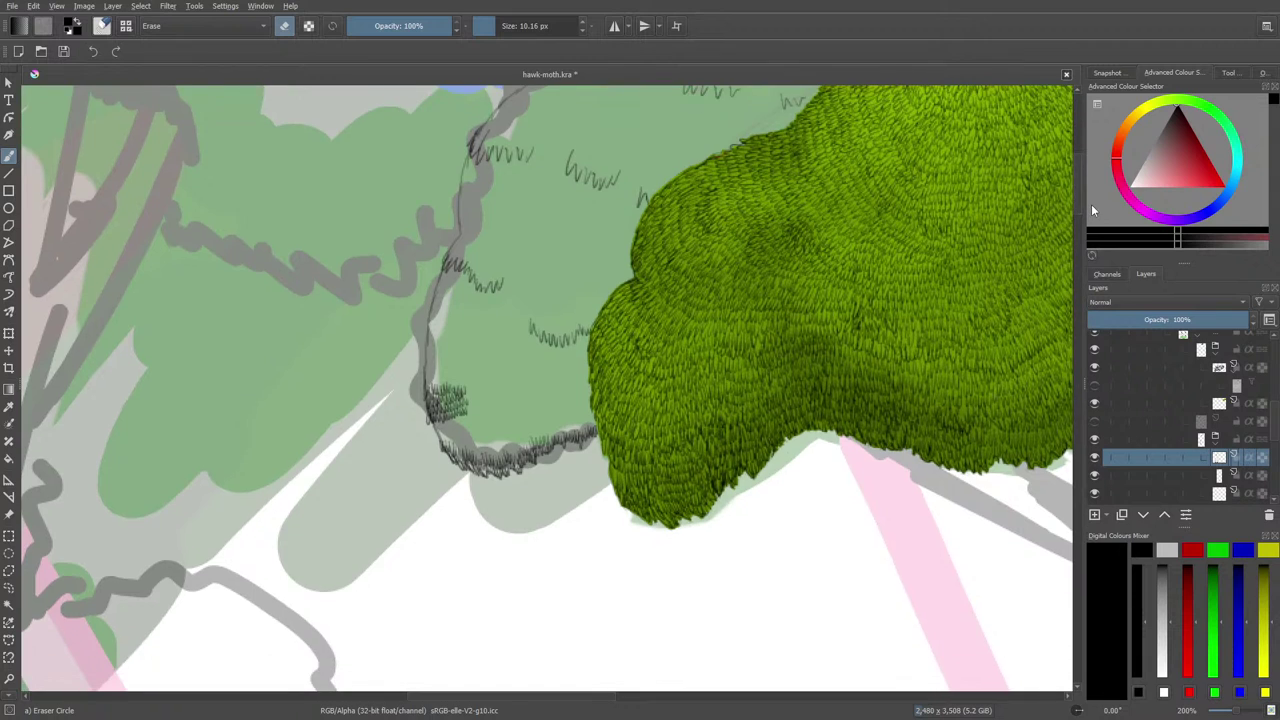
scroll(1236, 710, "up", 3)
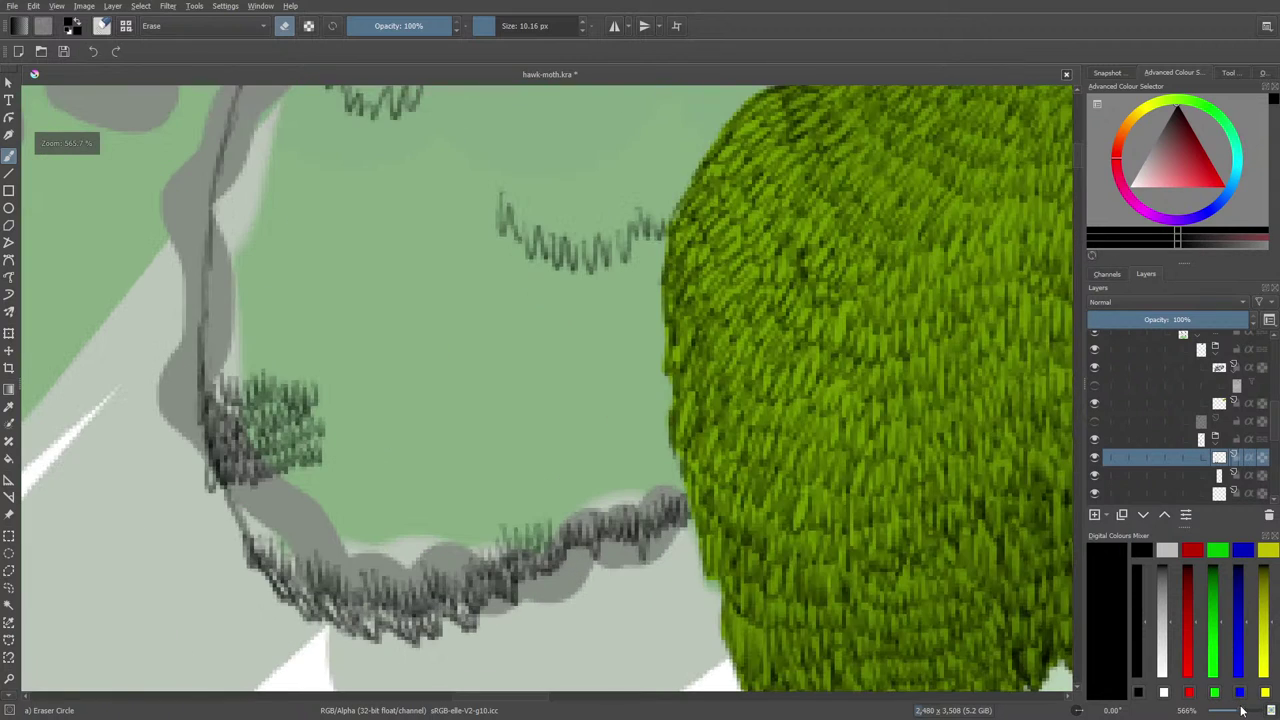
mouse_move(322, 408)
left_mouse_down()
mouse_move(333, 469)
mouse_move(300, 380)
mouse_move(253, 327)
mouse_move(262, 471)
mouse_move(220, 508)
mouse_move(207, 409)
mouse_move(185, 437)
left_mouse_up()
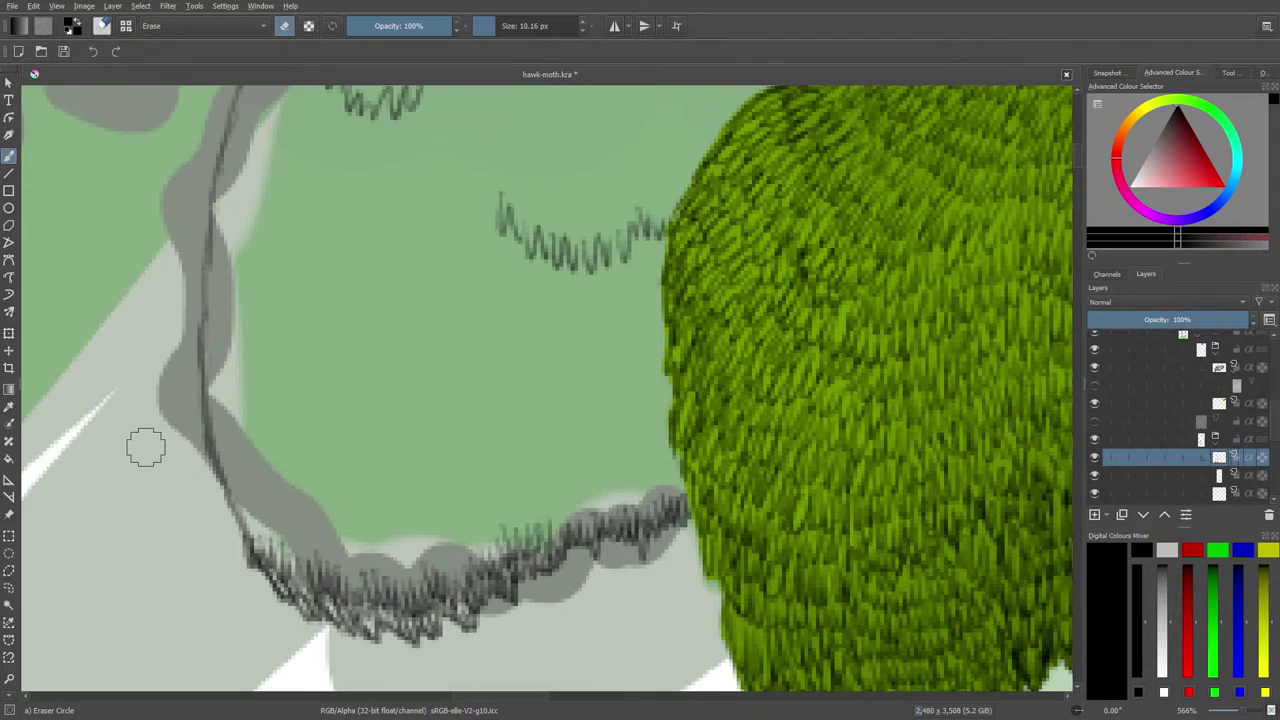
Return to the Pencil-2 brush and build up overlapping leaf-like hatching rows along the clump's whole lower edge.
key("slash")
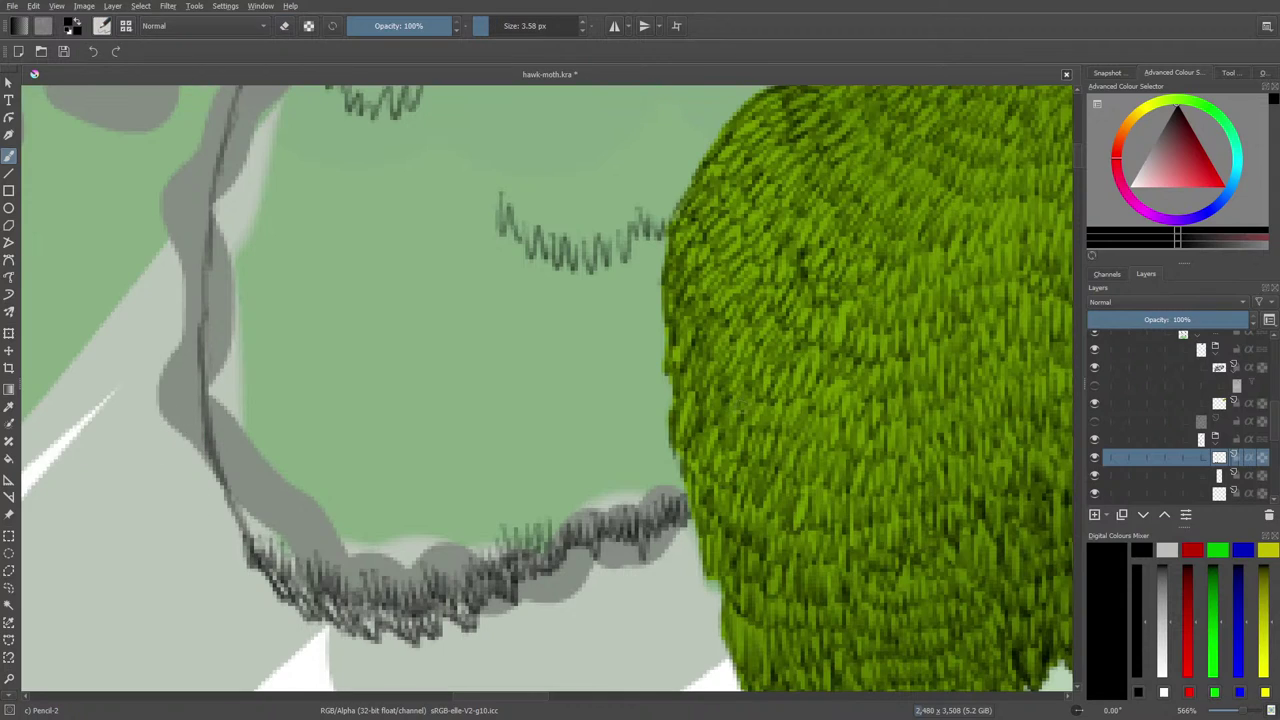
mouse_move(680, 480)
left_mouse_down()
mouse_move(674, 502)
mouse_move(668, 478)
mouse_move(660, 506)
mouse_move(652, 486)
mouse_move(612, 505)
mouse_move(584, 488)
mouse_move(558, 528)
mouse_move(556, 498)
left_mouse_up()
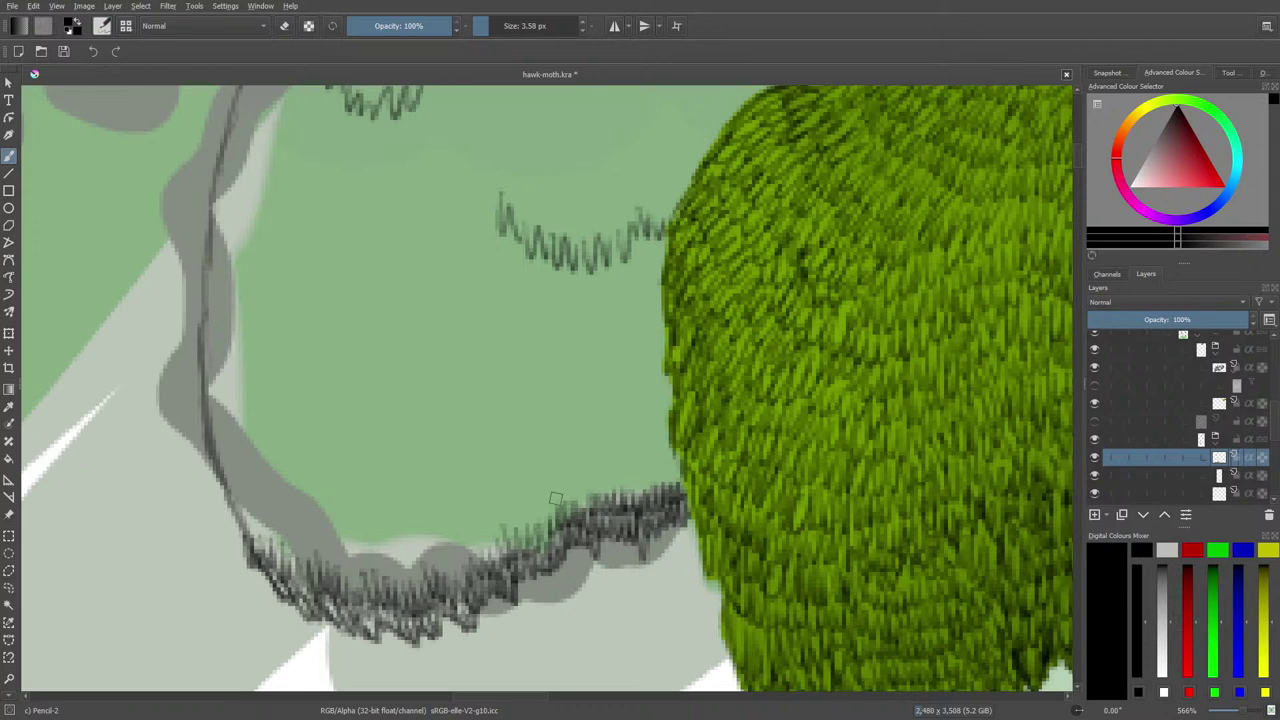
mouse_move(556, 498)
left_mouse_down()
mouse_move(487, 547)
mouse_move(470, 543)
mouse_move(455, 578)
mouse_move(424, 545)
mouse_move(410, 566)
mouse_move(392, 550)
mouse_move(380, 585)
mouse_move(368, 549)
mouse_move(354, 586)
mouse_move(340, 540)
mouse_move(336, 578)
mouse_move(326, 545)
mouse_move(304, 535)
mouse_move(289, 553)
mouse_move(276, 524)
mouse_move(268, 544)
mouse_move(256, 514)
mouse_move(240, 543)
mouse_move(216, 458)
mouse_move(250, 515)
mouse_move(268, 486)
mouse_move(277, 508)
mouse_move(292, 486)
mouse_move(318, 522)
mouse_move(332, 510)
mouse_move(342, 544)
mouse_move(372, 522)
mouse_move(392, 479)
mouse_move(388, 545)
mouse_move(405, 560)
mouse_move(414, 530)
mouse_move(436, 560)
mouse_move(444, 525)
mouse_move(456, 560)
mouse_move(480, 477)
mouse_move(484, 532)
mouse_move(508, 500)
mouse_move(524, 540)
mouse_move(542, 510)
mouse_move(552, 532)
mouse_move(556, 480)
left_mouse_up()
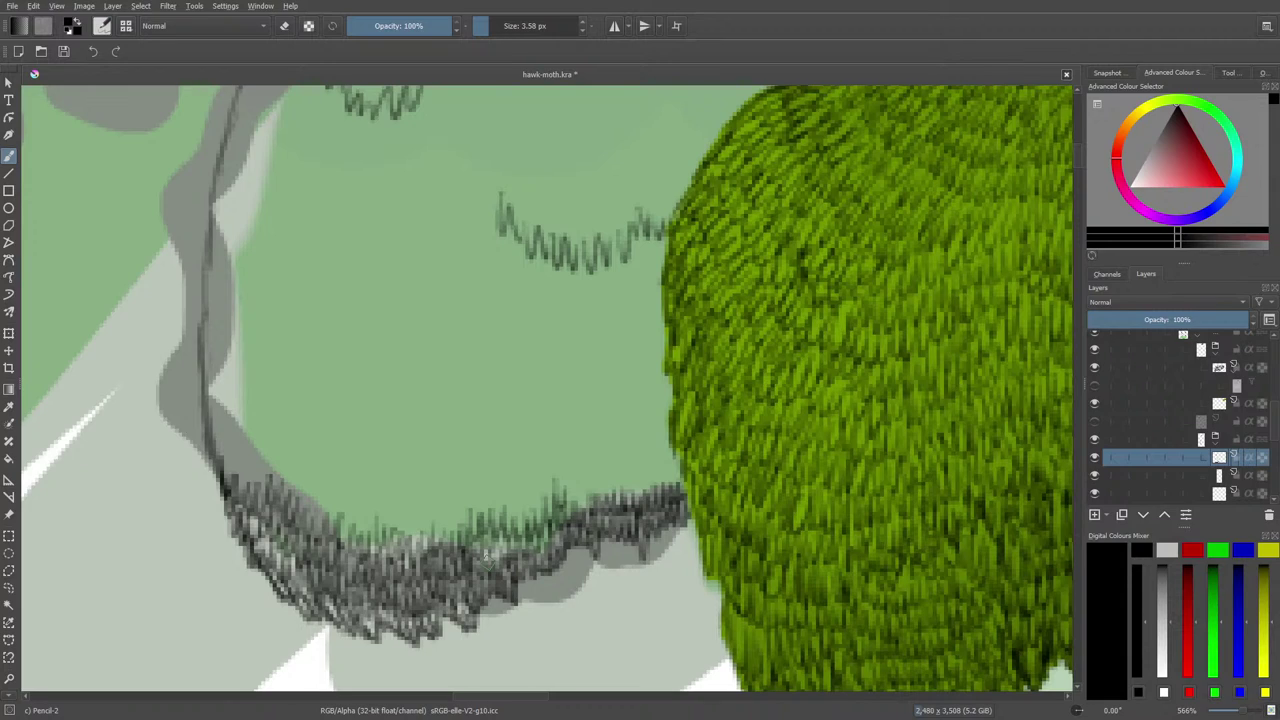
mouse_move(568, 500)
left_mouse_down()
mouse_move(613, 468)
mouse_move(625, 486)
mouse_move(633, 464)
mouse_move(667, 451)
mouse_move(669, 462)
mouse_move(650, 441)
mouse_move(632, 473)
mouse_move(599, 425)
left_mouse_up()
mouse_move(598, 469)
left_mouse_down()
mouse_move(546, 463)
mouse_move(540, 501)
mouse_move(530, 485)
mouse_move(518, 498)
mouse_move(478, 482)
mouse_move(456, 525)
mouse_move(432, 496)
mouse_move(422, 526)
left_mouse_up()
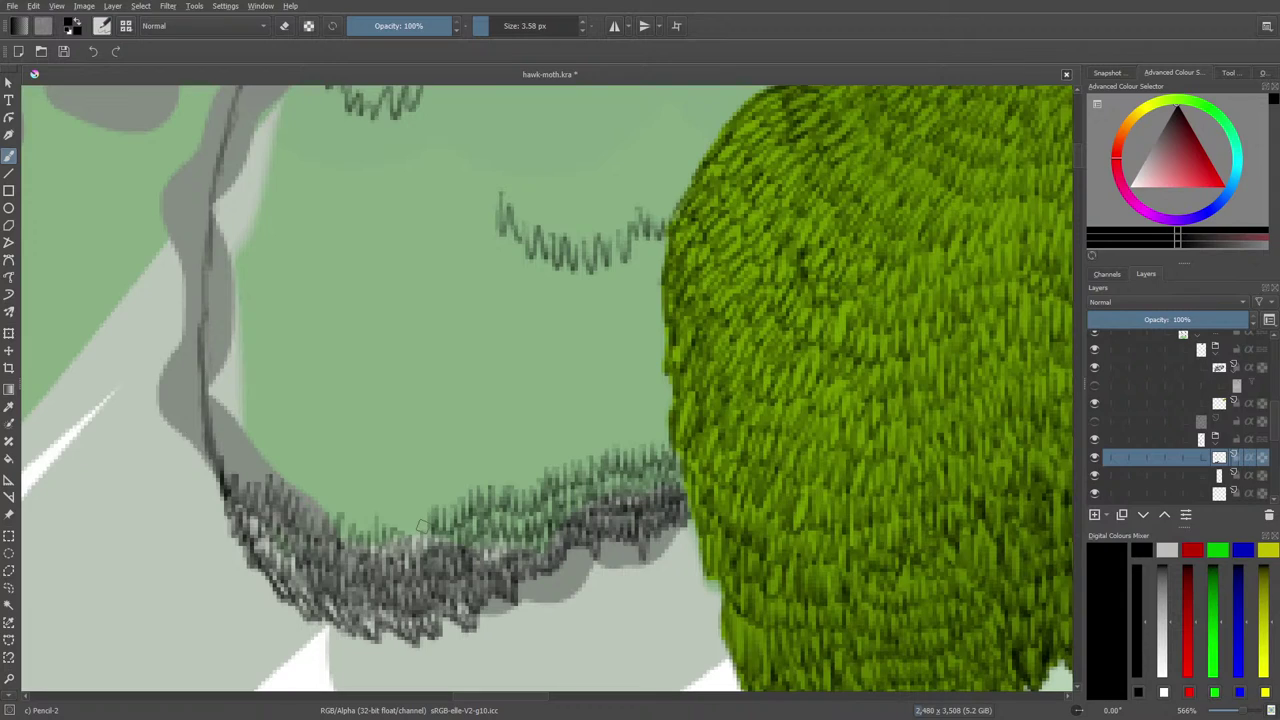
mouse_move(425, 520)
left_mouse_down()
mouse_move(384, 521)
mouse_move(329, 499)
left_mouse_up()
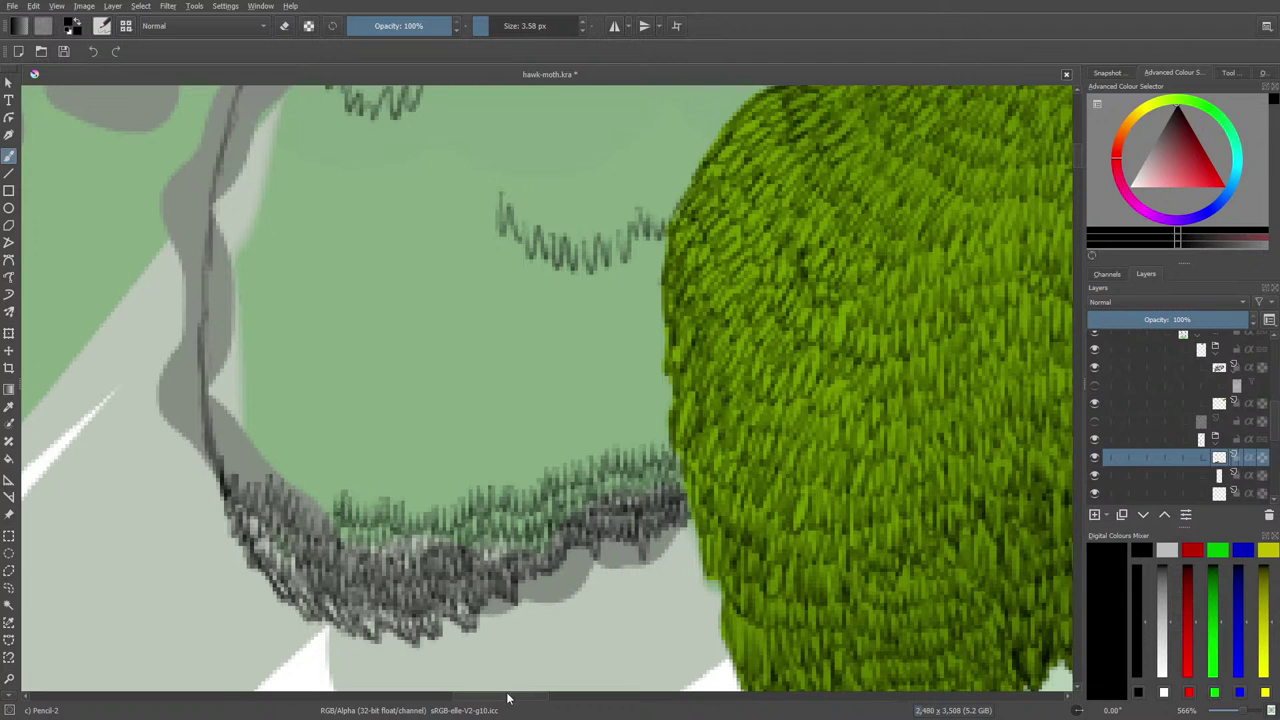
Add further overlapping hatching rows above the lower band, running from the left outline across to the finished foliage.
left_click_drag(506, 698, 491, 697)
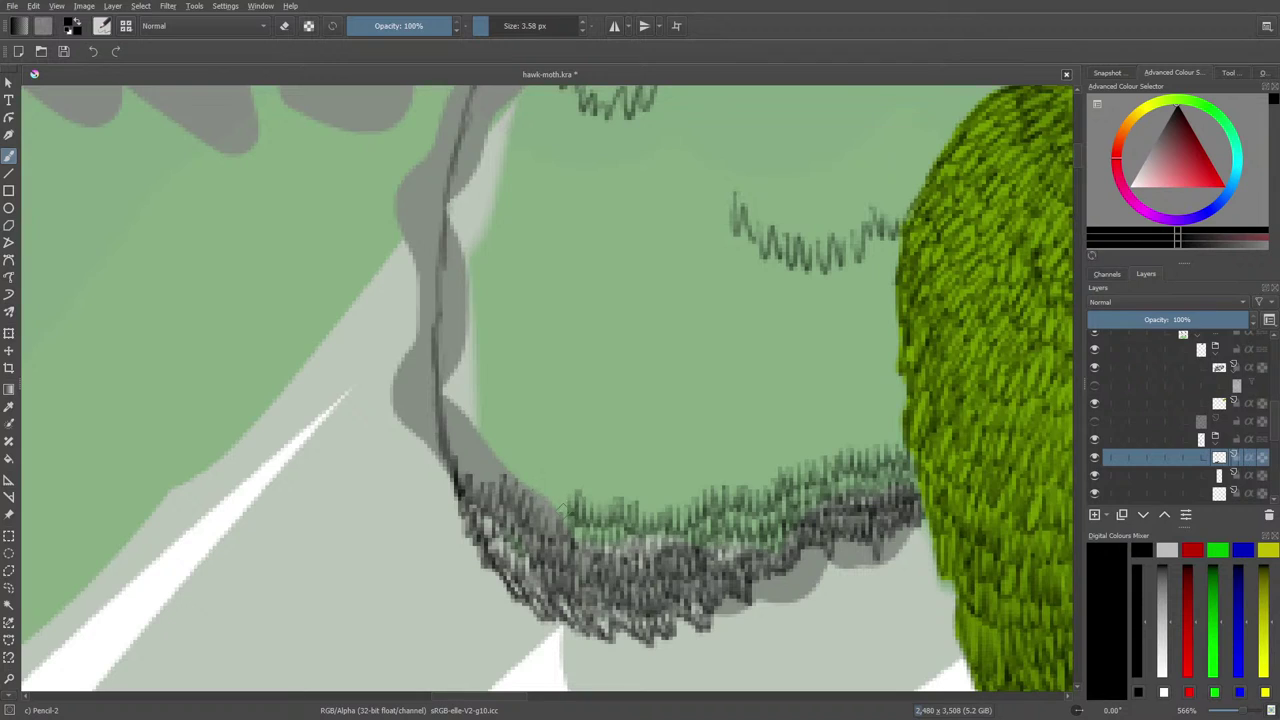
mouse_move(568, 500)
left_mouse_down()
mouse_move(507, 447)
mouse_move(475, 452)
mouse_move(470, 476)
mouse_move(440, 424)
mouse_move(452, 456)
mouse_move(475, 432)
mouse_move(504, 437)
mouse_move(532, 393)
mouse_move(536, 447)
mouse_move(519, 452)
mouse_move(522, 440)
mouse_move(547, 451)
mouse_move(556, 490)
mouse_move(591, 442)
mouse_move(609, 458)
mouse_move(586, 483)
mouse_move(602, 477)
mouse_move(607, 500)
mouse_move(623, 467)
mouse_move(632, 501)
mouse_move(654, 483)
mouse_move(654, 514)
mouse_move(677, 477)
mouse_move(678, 502)
mouse_move(701, 446)
mouse_move(689, 490)
mouse_move(718, 458)
mouse_move(750, 482)
mouse_move(780, 458)
left_mouse_up()
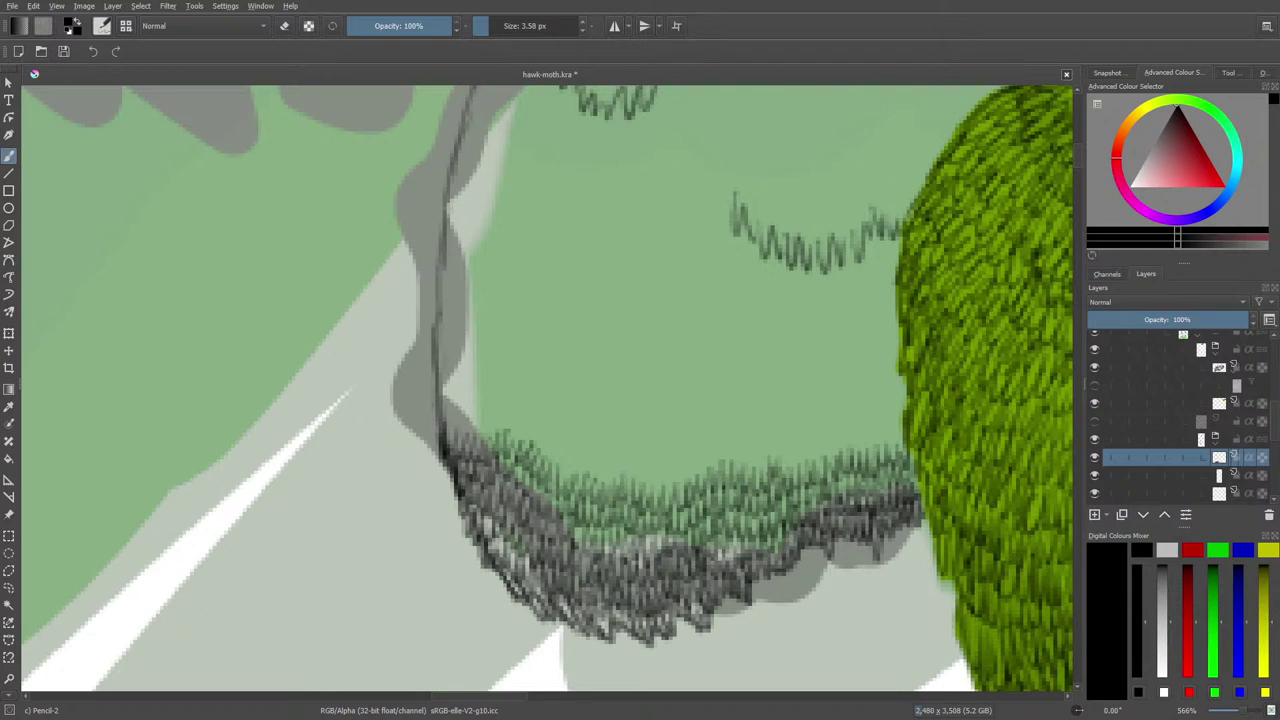
mouse_move(786, 460)
left_mouse_down()
mouse_move(816, 429)
mouse_move(845, 443)
mouse_move(853, 430)
mouse_move(867, 448)
mouse_move(879, 426)
mouse_move(886, 452)
mouse_move(904, 394)
left_mouse_up()
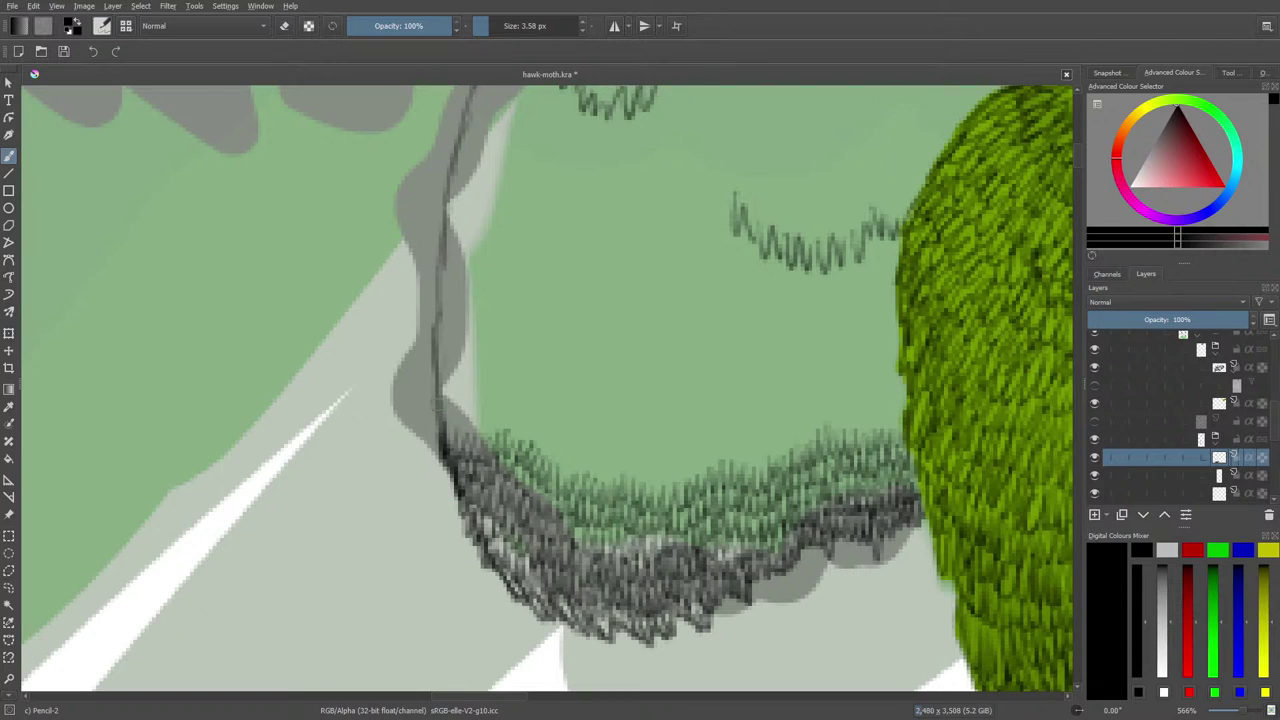
mouse_move(430, 392)
left_mouse_down()
mouse_move(442, 430)
mouse_move(460, 400)
mouse_move(484, 425)
mouse_move(491, 402)
mouse_move(556, 438)
mouse_move(572, 480)
mouse_move(600, 420)
mouse_move(596, 470)
mouse_move(608, 460)
mouse_move(628, 475)
mouse_move(634, 451)
mouse_move(648, 488)
mouse_move(658, 452)
mouse_move(675, 478)
mouse_move(682, 444)
mouse_move(706, 444)
mouse_move(720, 462)
mouse_move(732, 434)
mouse_move(745, 465)
mouse_move(758, 438)
mouse_move(768, 466)
mouse_move(762, 420)
left_mouse_up()
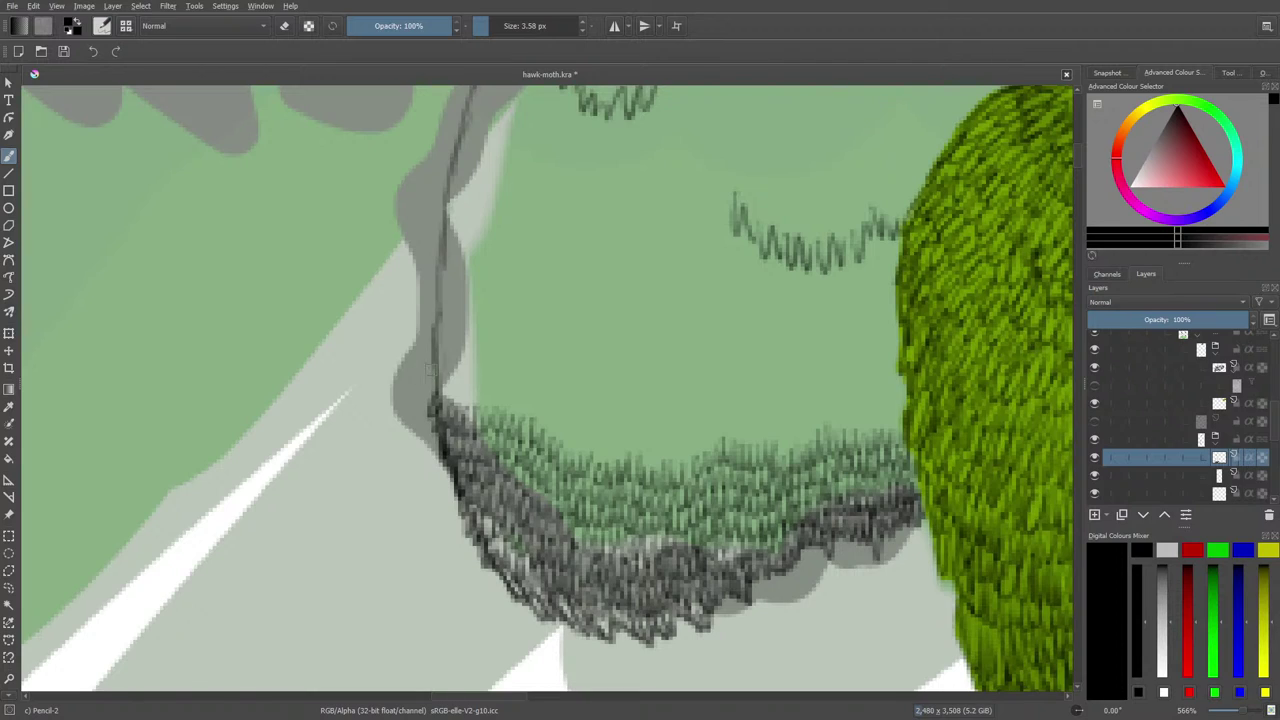
Extend the hatching higher up the left outline and thicken the band across the clump's lower part with more rows.
left_click_drag(431, 368, 428, 390)
mouse_move(440, 381)
left_mouse_down()
mouse_move(567, 413)
mouse_move(572, 444)
mouse_move(586, 414)
mouse_move(588, 432)
mouse_move(632, 424)
mouse_move(648, 448)
mouse_move(676, 432)
mouse_move(752, 436)
mouse_move(768, 420)
mouse_move(802, 440)
mouse_move(812, 420)
mouse_move(820, 430)
left_mouse_up()
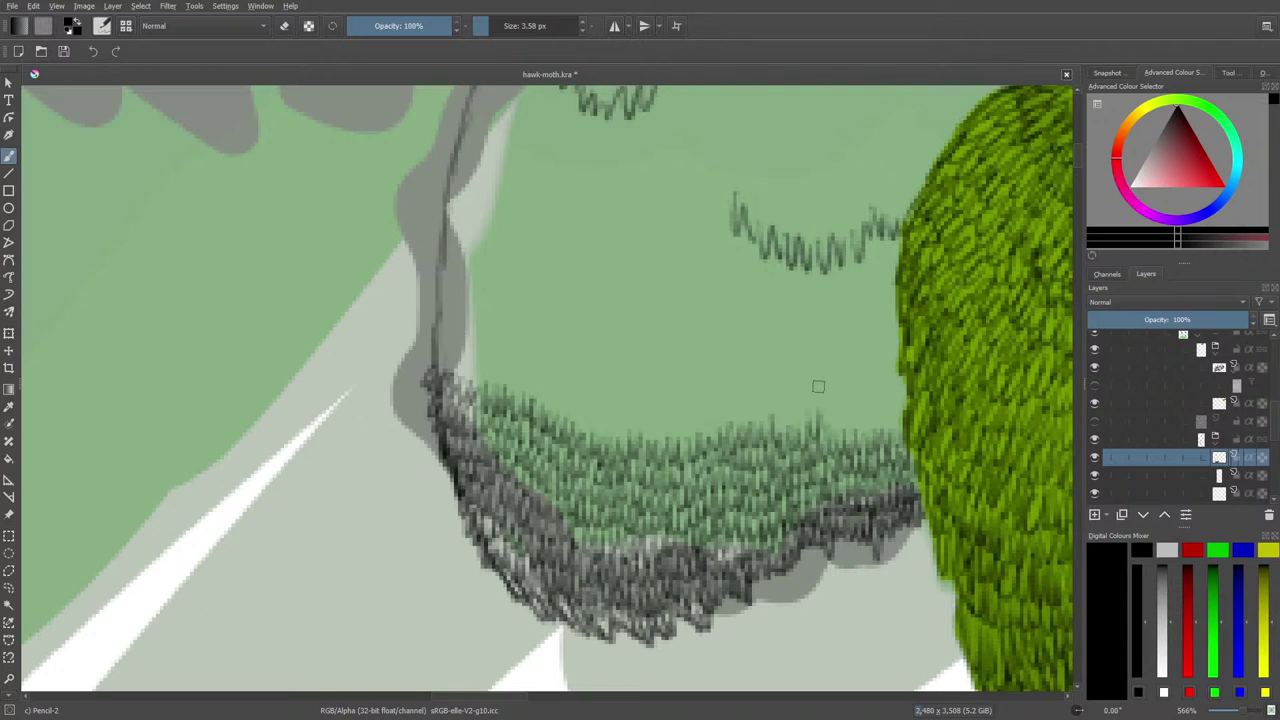
mouse_move(822, 432)
left_mouse_down()
mouse_move(853, 406)
mouse_move(861, 429)
mouse_move(898, 407)
mouse_move(899, 375)
mouse_move(894, 407)
mouse_move(874, 381)
mouse_move(865, 410)
mouse_move(849, 381)
mouse_move(846, 404)
mouse_move(832, 377)
mouse_move(784, 428)
mouse_move(774, 395)
mouse_move(754, 417)
mouse_move(740, 393)
mouse_move(716, 429)
mouse_move(723, 389)
mouse_move(709, 427)
mouse_move(700, 397)
mouse_move(676, 438)
mouse_move(657, 407)
mouse_move(642, 426)
mouse_move(619, 406)
mouse_move(606, 433)
mouse_move(588, 385)
mouse_move(587, 416)
mouse_move(544, 373)
mouse_move(529, 402)
mouse_move(515, 357)
mouse_move(507, 380)
mouse_move(505, 357)
mouse_move(491, 357)
mouse_move(476, 388)
mouse_move(466, 340)
mouse_move(436, 360)
mouse_move(432, 310)
mouse_move(474, 330)
mouse_move(490, 322)
mouse_move(518, 368)
mouse_move(549, 335)
mouse_move(550, 390)
mouse_move(566, 380)
mouse_move(574, 400)
mouse_move(588, 364)
left_mouse_up()
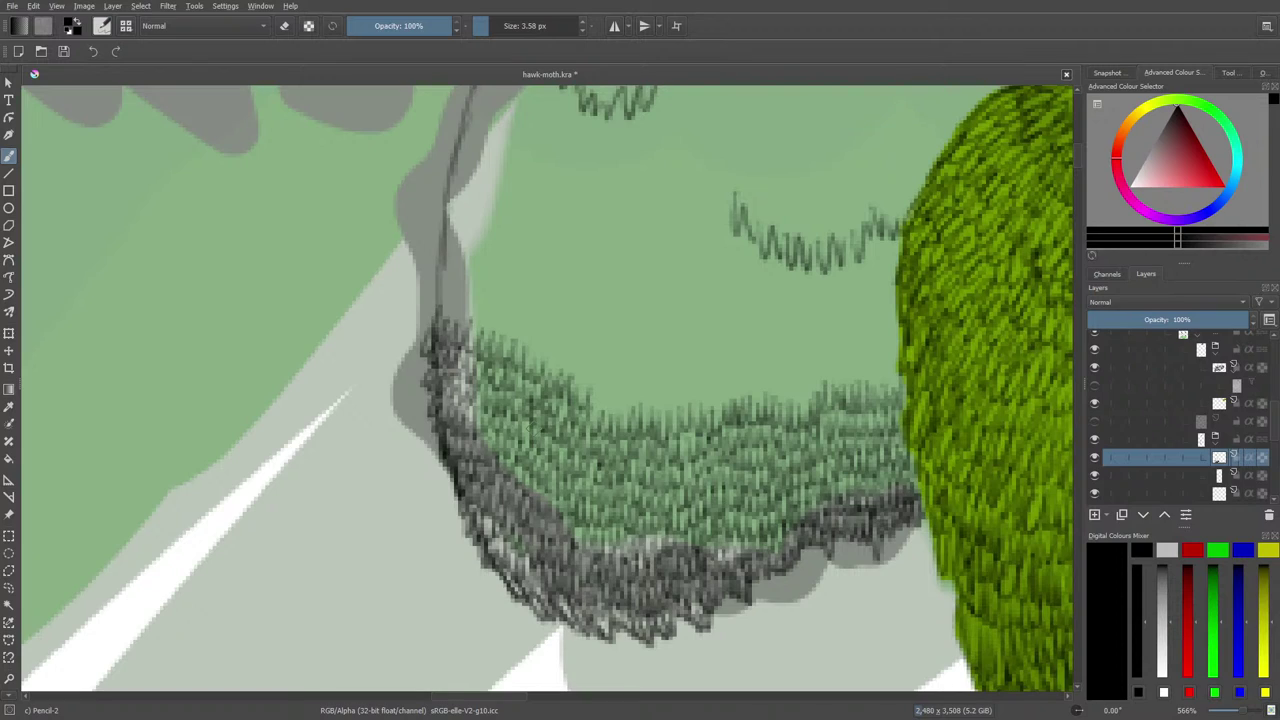
mouse_move(603, 400)
left_mouse_down()
mouse_move(612, 420)
mouse_move(640, 386)
mouse_move(664, 420)
mouse_move(677, 370)
mouse_move(688, 412)
mouse_move(708, 382)
mouse_move(718, 410)
mouse_move(730, 376)
mouse_move(758, 376)
mouse_move(776, 404)
mouse_move(790, 372)
mouse_move(794, 398)
mouse_move(816, 374)
left_mouse_up()
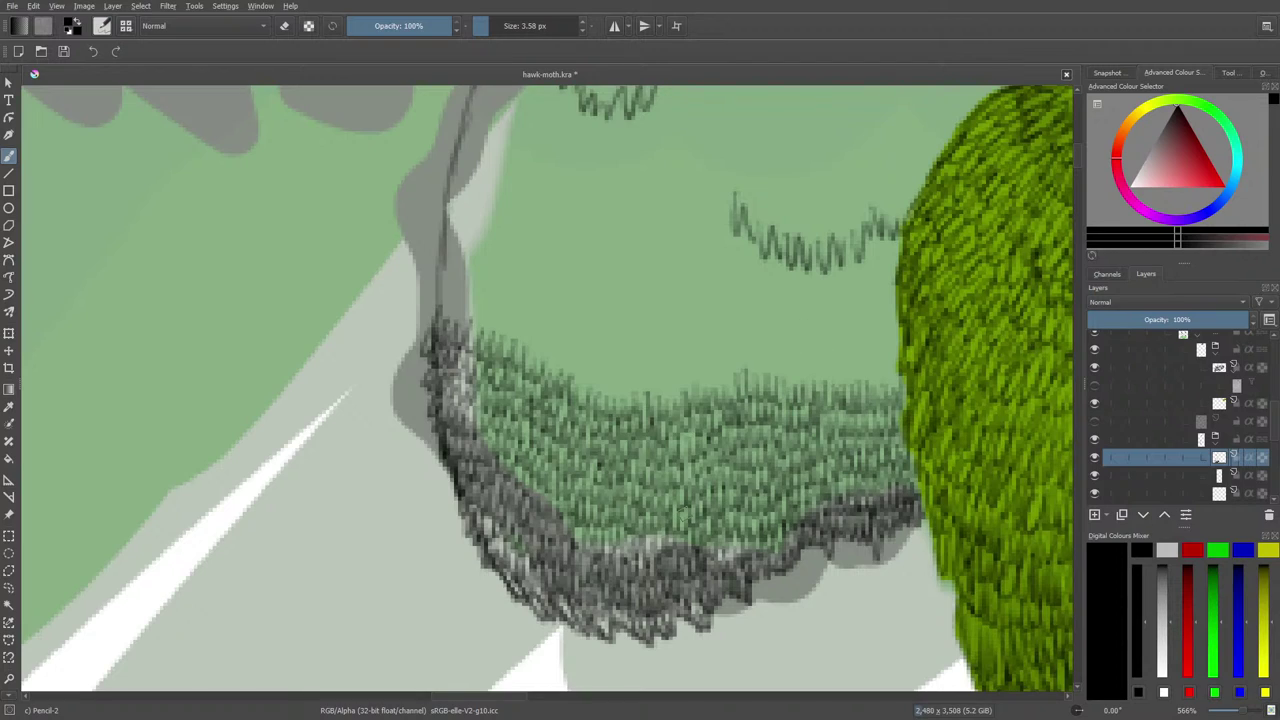
Draw another hatching row along the top of the filled area, sloping down from the left outline to the clump's middle.
mouse_move(1240, 708)
left_mouse_down()
mouse_move(1229, 713)
mouse_move(1245, 715)
left_mouse_up()
mouse_move(430, 320)
left_mouse_down()
mouse_move(456, 288)
mouse_move(502, 300)
left_mouse_up()
mouse_move(504, 348)
left_mouse_down()
mouse_move(514, 310)
mouse_move(526, 312)
left_mouse_up()
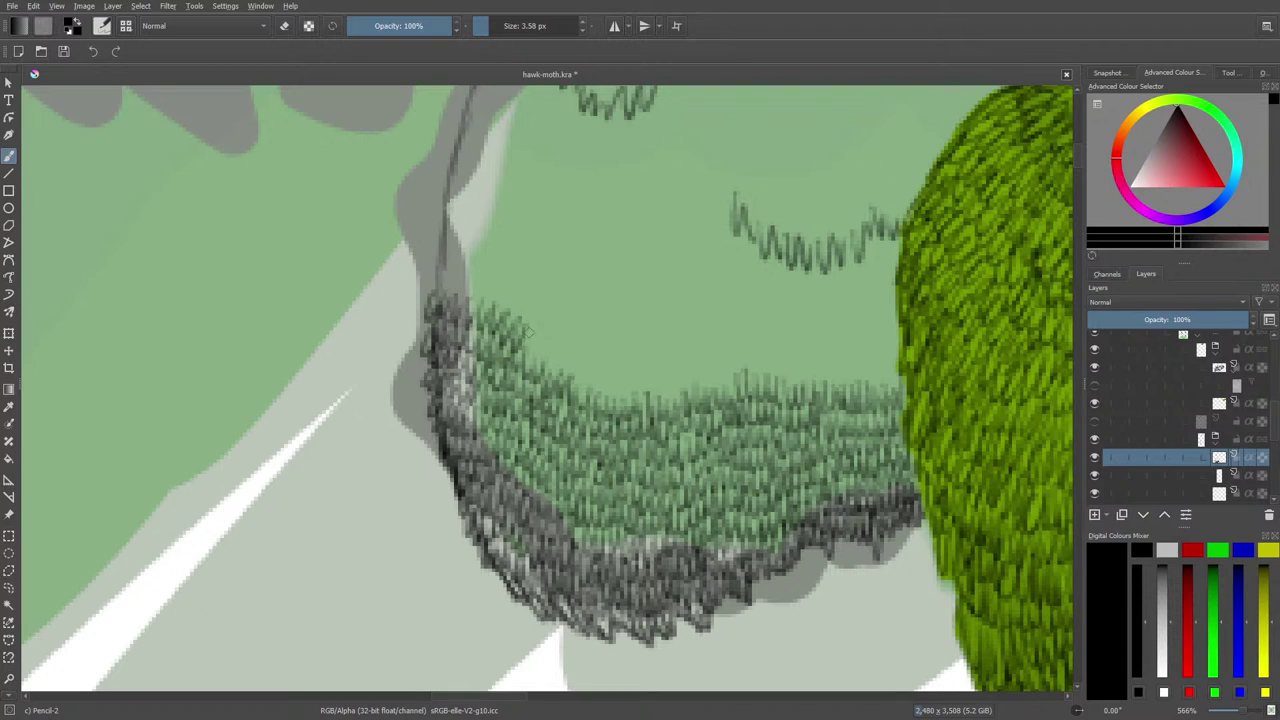
mouse_move(530, 364)
left_mouse_down()
mouse_move(538, 326)
mouse_move(576, 342)
left_mouse_up()
mouse_move(580, 388)
left_mouse_down()
mouse_move(590, 352)
mouse_move(622, 358)
left_mouse_up()
mouse_move(626, 402)
left_mouse_down()
mouse_move(636, 327)
mouse_move(633, 386)
mouse_move(642, 369)
mouse_move(658, 398)
mouse_move(688, 356)
mouse_move(701, 381)
mouse_move(720, 359)
mouse_move(725, 384)
mouse_move(731, 350)
left_mouse_up()
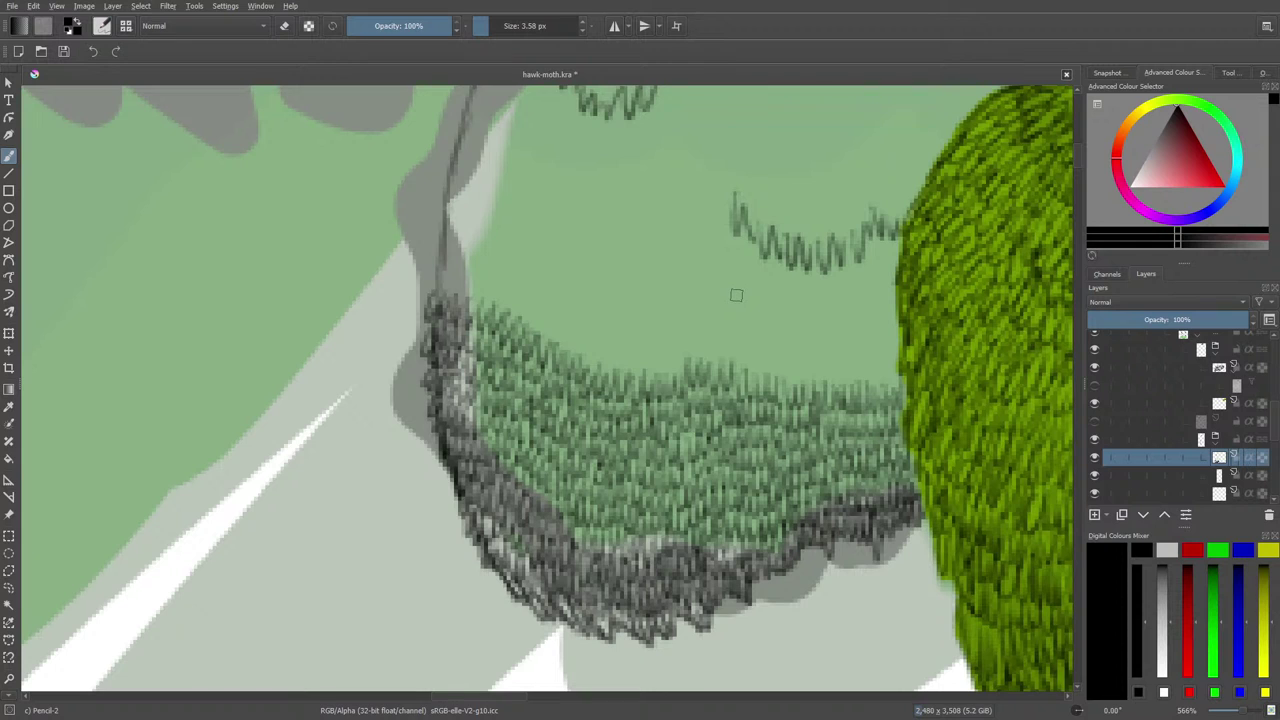
Stack two more hatching rows on the left half of the filled area, from the left outline towards the middle.
scroll(1241, 710, "down", 5)
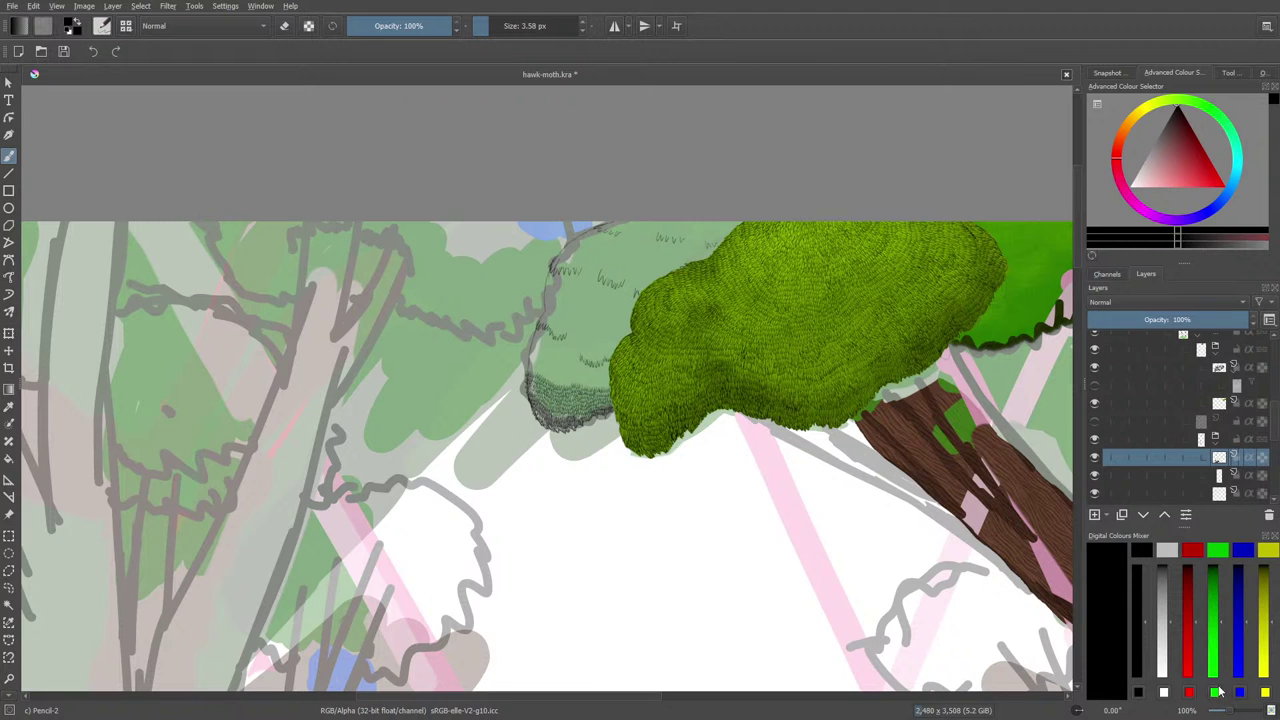
left_click_drag(1226, 712, 1240, 712)
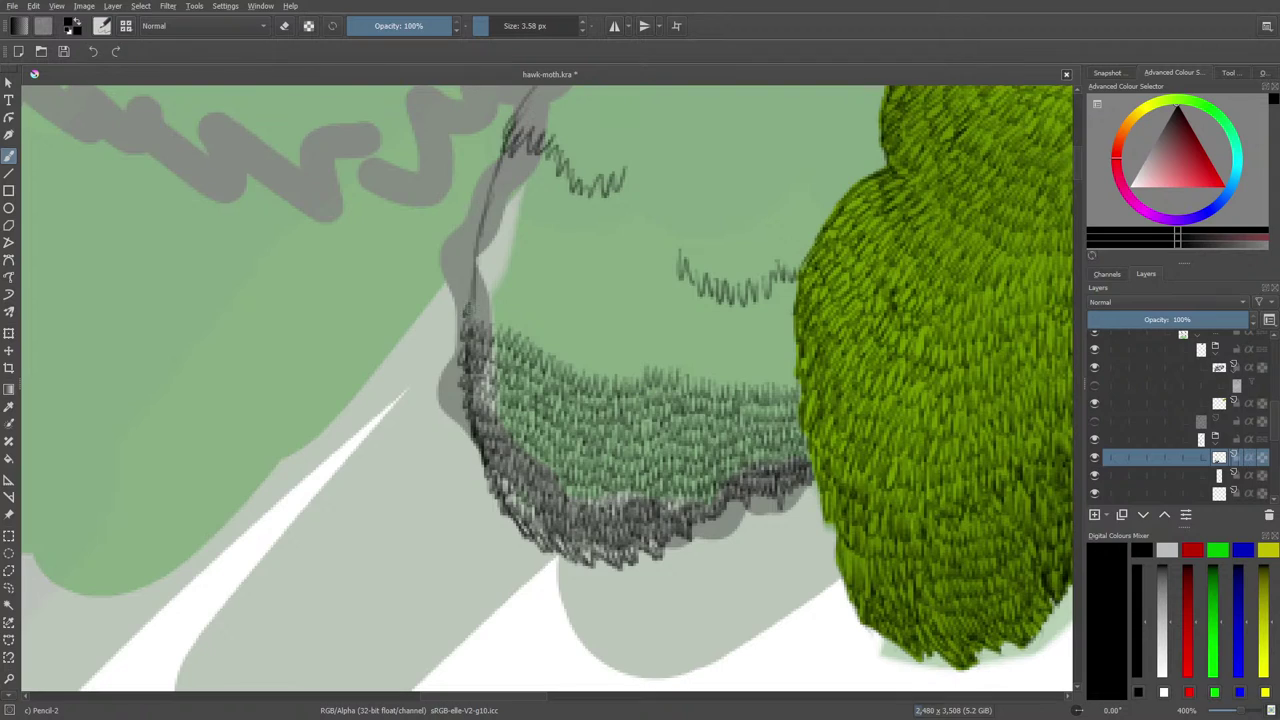
mouse_move(474, 320)
left_mouse_down()
mouse_move(517, 330)
mouse_move(533, 318)
mouse_move(565, 360)
mouse_move(578, 348)
mouse_move(583, 360)
mouse_move(647, 352)
left_mouse_up()
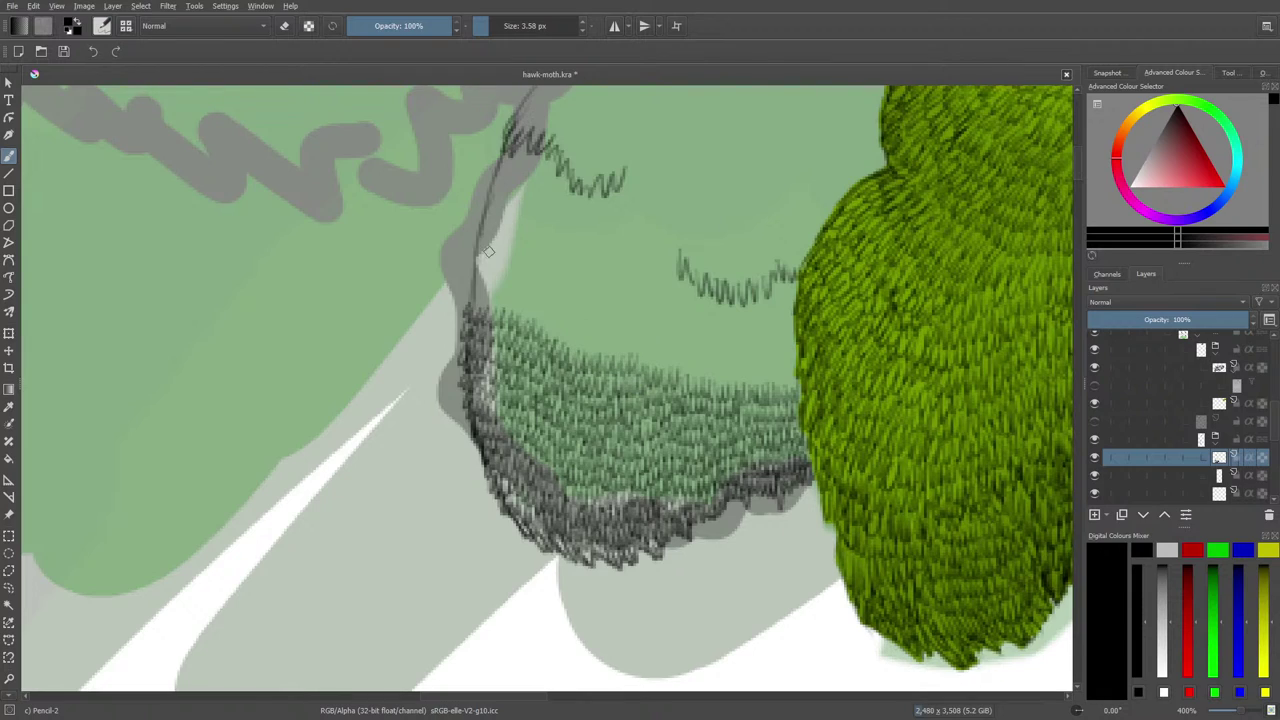
mouse_move(474, 292)
left_mouse_down()
mouse_move(527, 293)
mouse_move(560, 335)
mouse_move(584, 342)
mouse_move(597, 327)
mouse_move(620, 332)
left_mouse_up()
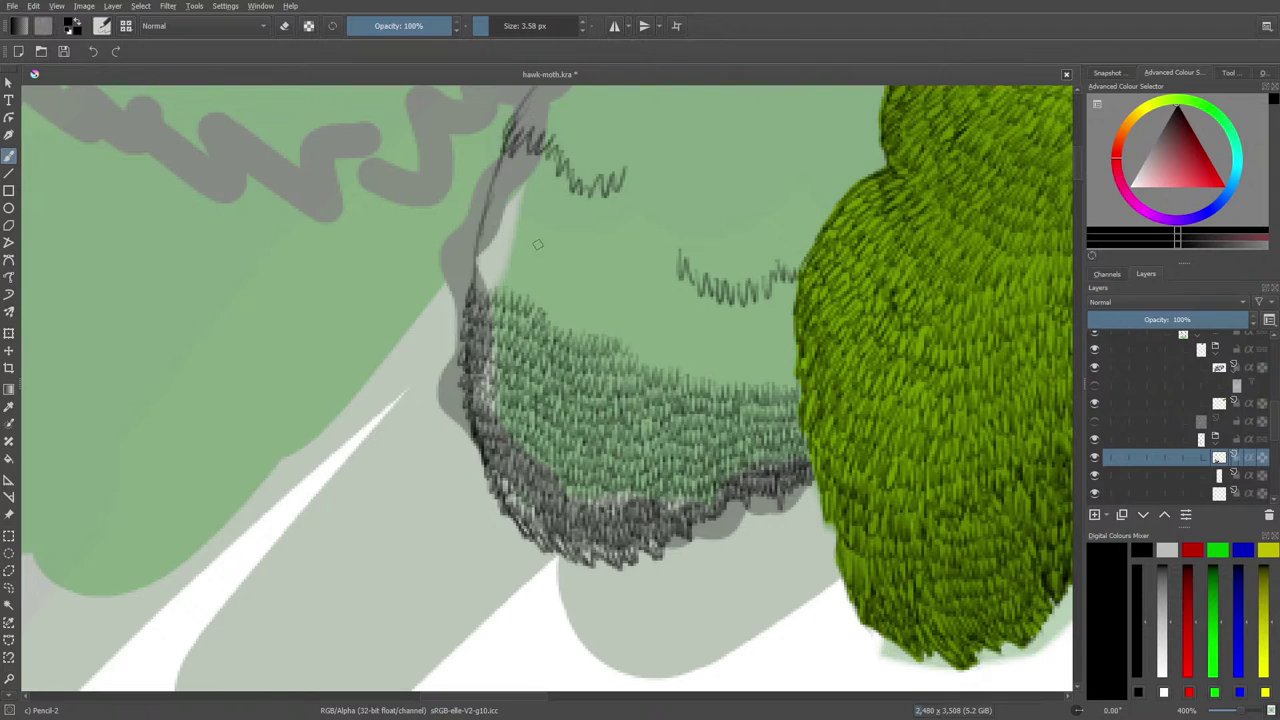
Extend the hatching up the left outline and stack short hatching rows under the guide row beside the finished foliage.
mouse_move(537, 244)
left_mouse_down()
mouse_move(518, 252)
mouse_move(512, 230)
mouse_move(488, 230)
mouse_move(472, 215)
mouse_move(480, 192)
mouse_move(500, 230)
mouse_move(515, 203)
mouse_move(541, 250)
mouse_move(548, 239)
mouse_move(496, 252)
mouse_move(504, 236)
mouse_move(524, 272)
mouse_move(480, 262)
mouse_move(466, 264)
mouse_move(470, 278)
mouse_move(541, 280)
left_mouse_up()
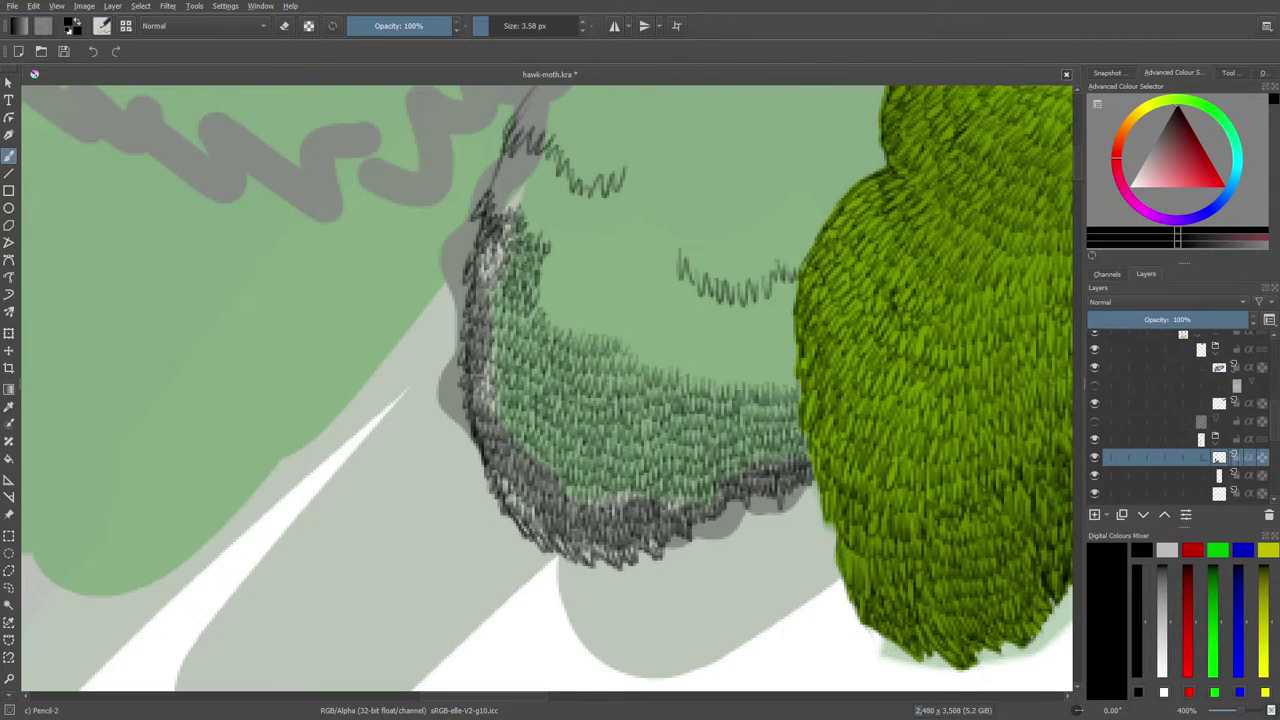
mouse_move(682, 253)
left_mouse_down()
mouse_move(764, 268)
mouse_move(802, 242)
left_mouse_up()
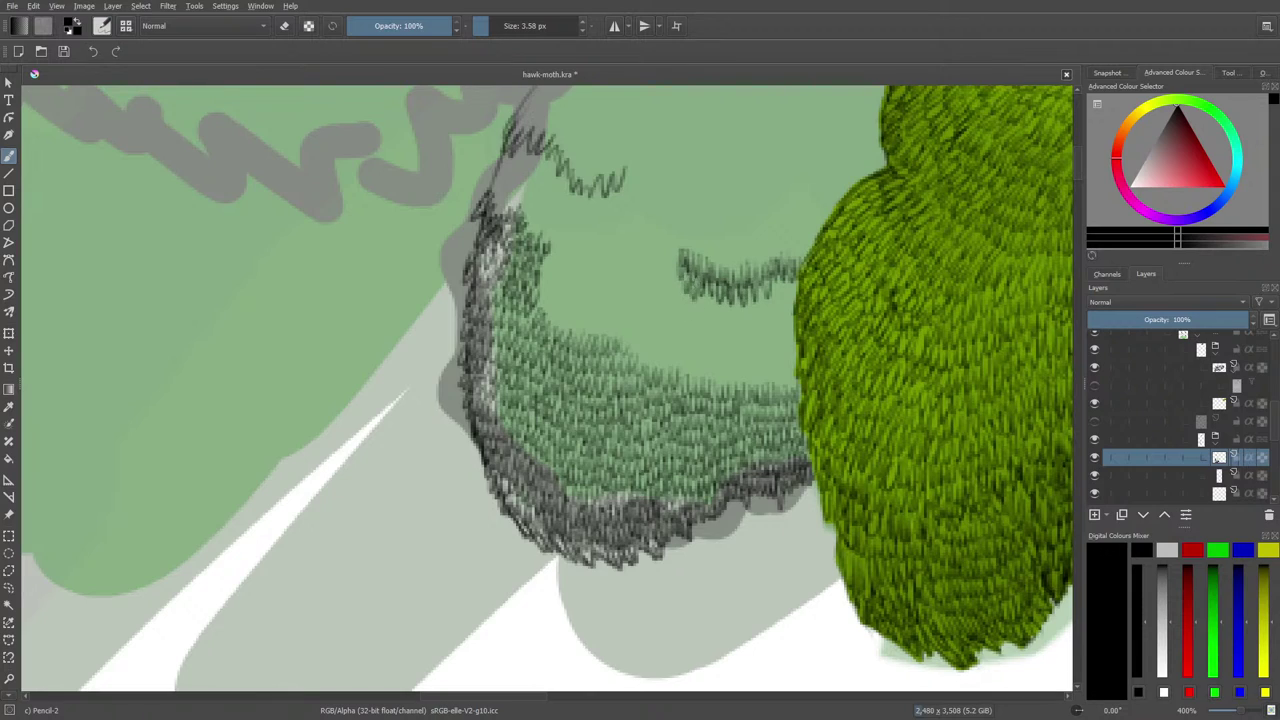
left_click_drag(724, 300, 794, 282)
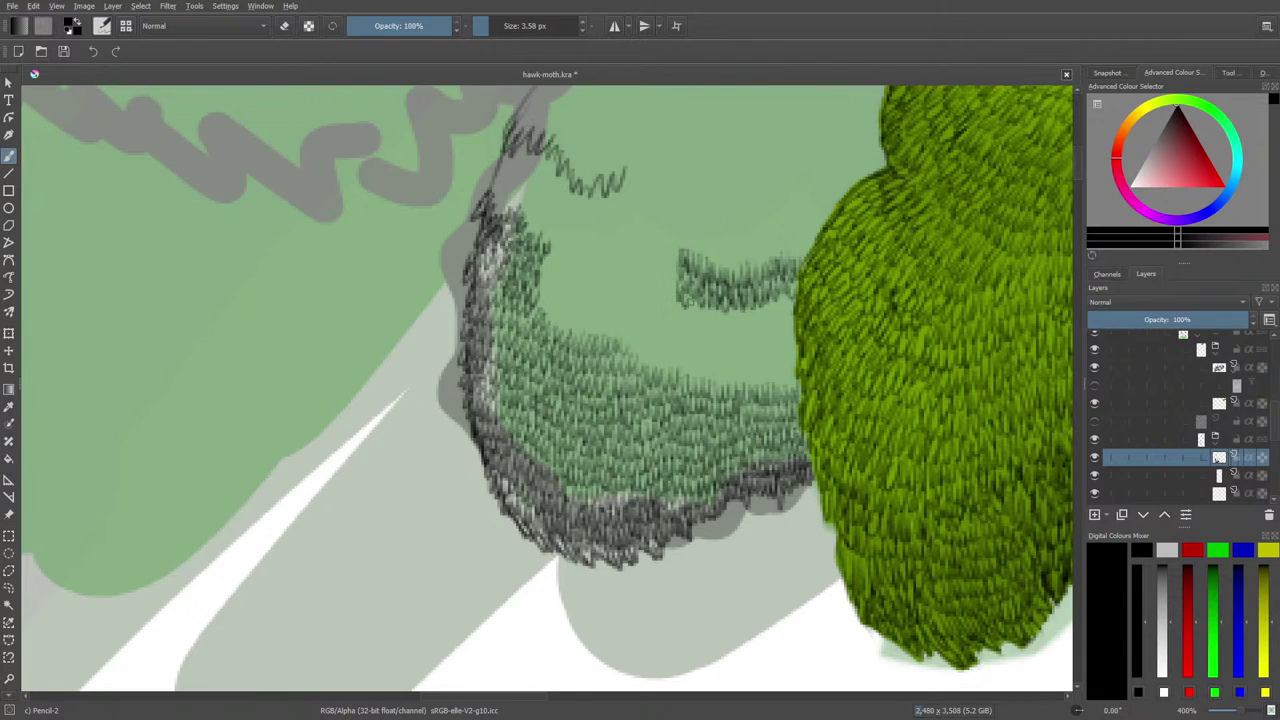
mouse_move(690, 296)
left_mouse_down()
mouse_move(706, 318)
mouse_move(720, 310)
left_mouse_up()
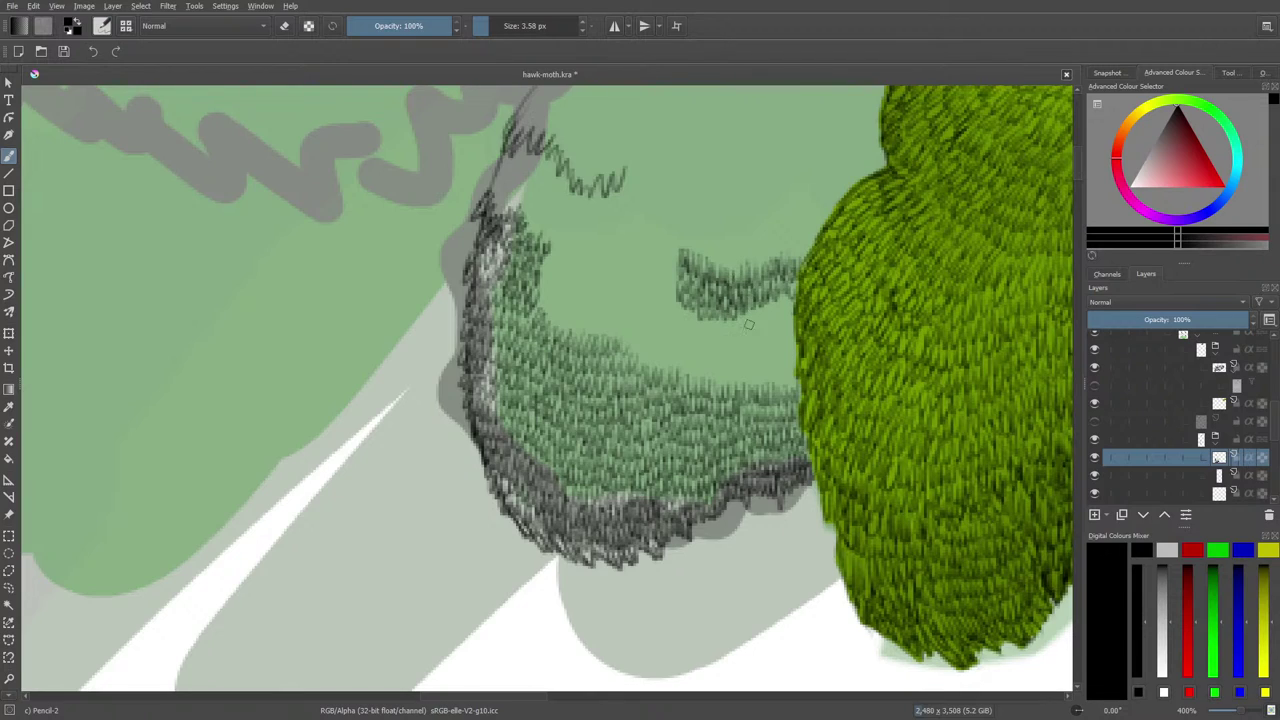
mouse_move(736, 304)
left_mouse_down()
mouse_move(750, 324)
mouse_move(770, 300)
mouse_move(781, 329)
mouse_move(764, 340)
mouse_move(694, 318)
left_mouse_up()
left_click_drag(685, 312, 684, 300)
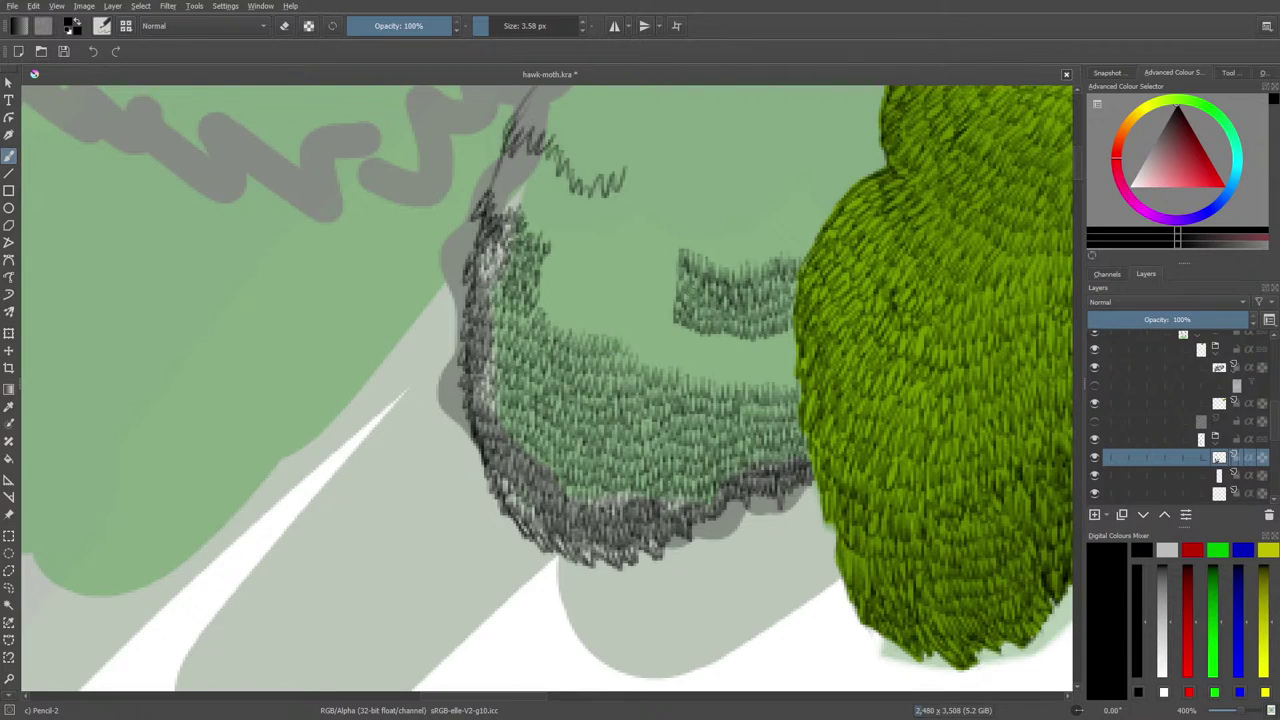
Fill the gaps around the patch beside the finished foliage with hatching rows, joining it to the lower area and left outline.
mouse_move(667, 310)
left_mouse_down()
mouse_move(650, 290)
mouse_move(670, 281)
mouse_move(655, 275)
left_mouse_up()
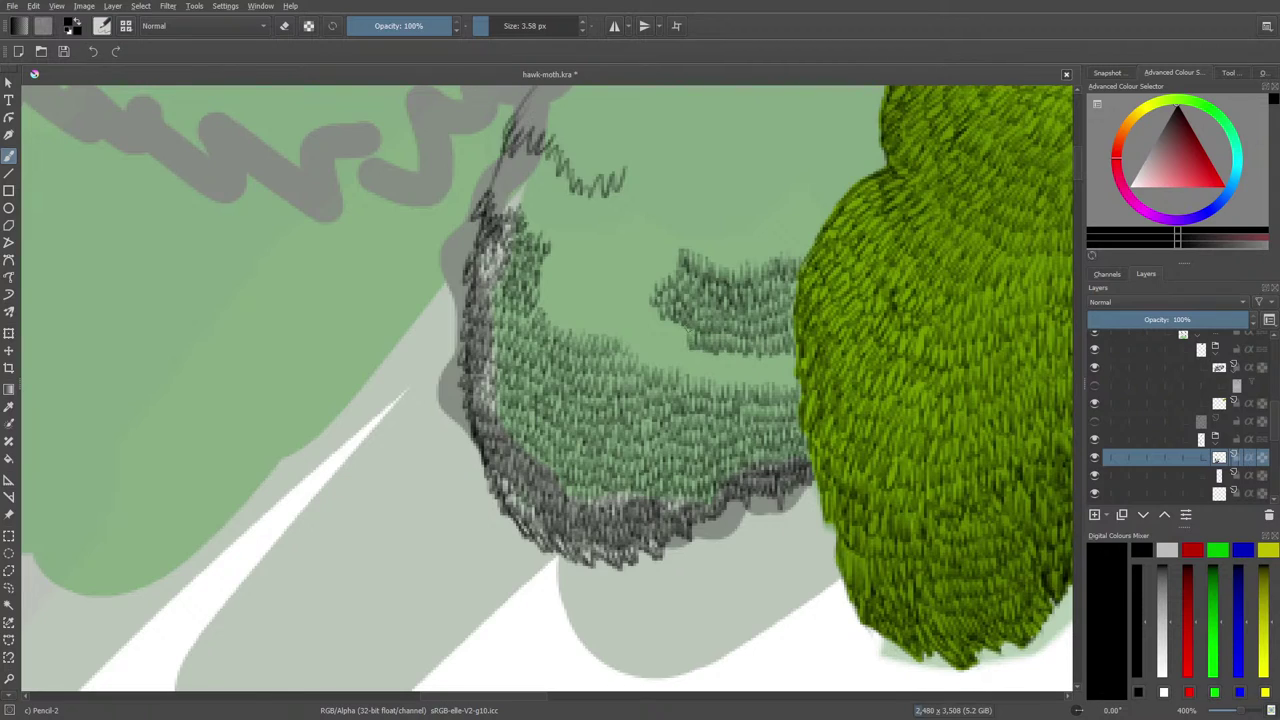
mouse_move(675, 337)
left_mouse_down()
mouse_move(656, 326)
mouse_move(662, 348)
mouse_move(720, 370)
mouse_move(780, 358)
mouse_move(788, 380)
mouse_move(714, 380)
mouse_move(642, 354)
left_mouse_up()
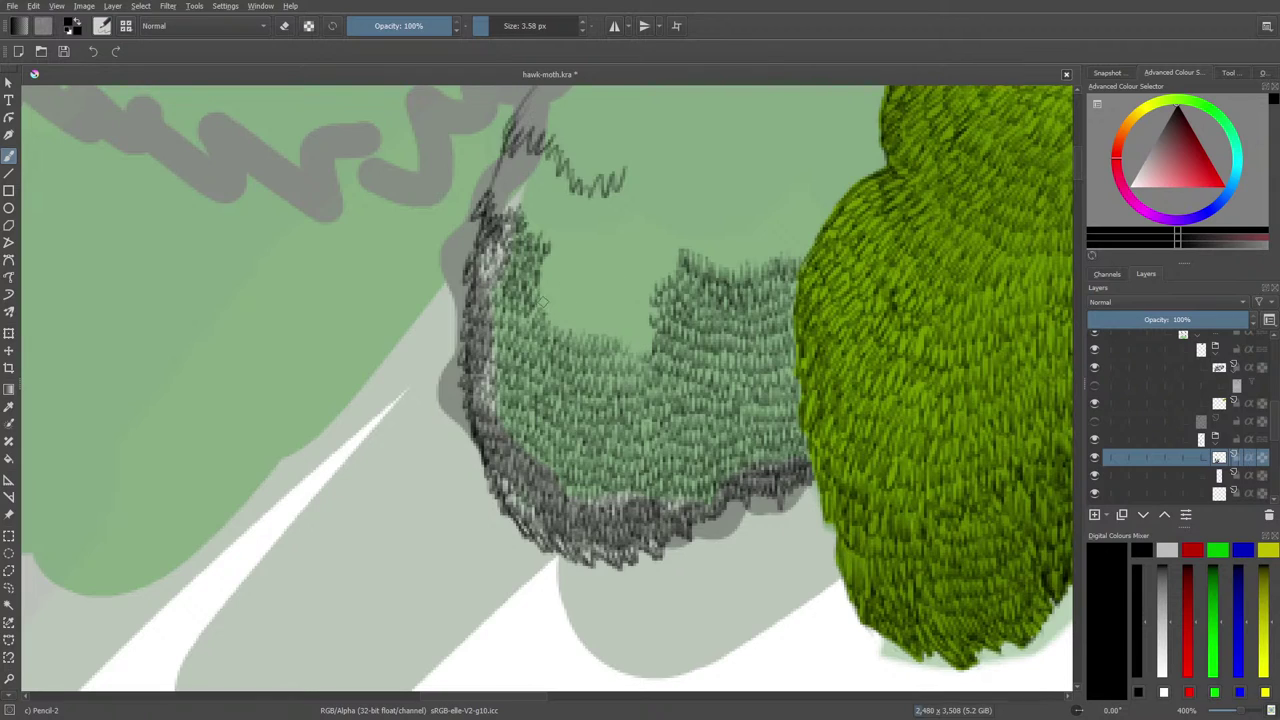
mouse_move(543, 300)
left_mouse_down()
mouse_move(598, 316)
mouse_move(605, 334)
mouse_move(625, 327)
mouse_move(630, 348)
mouse_move(641, 313)
mouse_move(644, 341)
mouse_move(643, 317)
mouse_move(559, 297)
mouse_move(542, 270)
mouse_move(650, 314)
mouse_move(644, 283)
mouse_move(633, 291)
mouse_move(564, 260)
mouse_move(555, 223)
mouse_move(568, 254)
mouse_move(606, 271)
mouse_move(650, 280)
mouse_move(654, 263)
mouse_move(678, 256)
mouse_move(536, 227)
left_mouse_up()
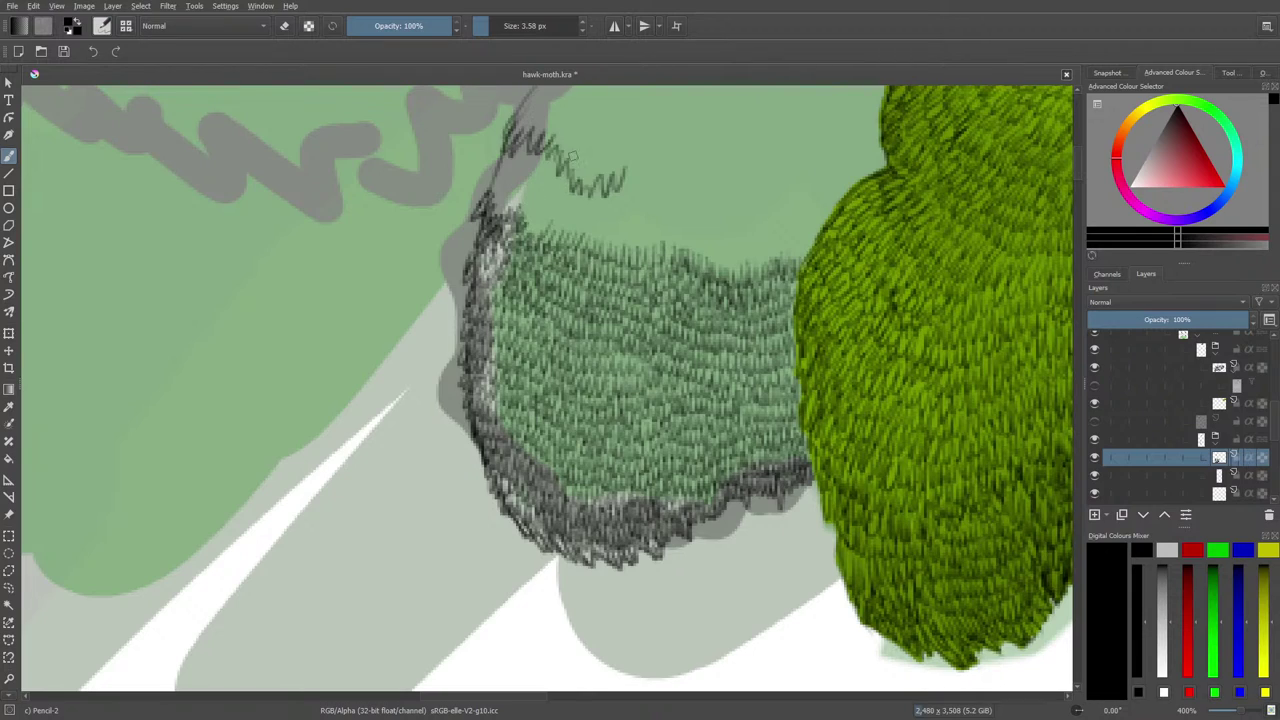
mouse_move(478, 180)
left_mouse_down()
mouse_move(542, 230)
mouse_move(580, 230)
mouse_move(596, 246)
mouse_move(660, 236)
left_mouse_up()
Sketch two small fir trees with short pencil strokes in the plain green area left of the clump and erase them.
mouse_move(314, 347)
left_mouse_down()
mouse_move(340, 312)
mouse_move(330, 330)
mouse_move(362, 337)
mouse_move(380, 368)
mouse_move(348, 298)
mouse_move(382, 326)
mouse_move(356, 286)
mouse_move(328, 312)
mouse_move(350, 274)
mouse_move(340, 266)
mouse_move(372, 304)
mouse_move(344, 252)
mouse_move(366, 220)
mouse_move(352, 386)
left_mouse_up()
mouse_move(348, 308)
left_mouse_down()
mouse_move(346, 382)
mouse_move(331, 402)
mouse_move(285, 335)
mouse_move(292, 378)
left_mouse_up()
left_click_drag(283, 304, 293, 406)
mouse_move(286, 348)
left_mouse_down()
mouse_move(298, 376)
mouse_move(278, 260)
left_mouse_up()
mouse_move(286, 310)
left_mouse_down()
mouse_move(279, 241)
mouse_move(270, 336)
left_mouse_up()
left_click_drag(280, 280, 278, 376)
left_click_drag(284, 326, 274, 394)
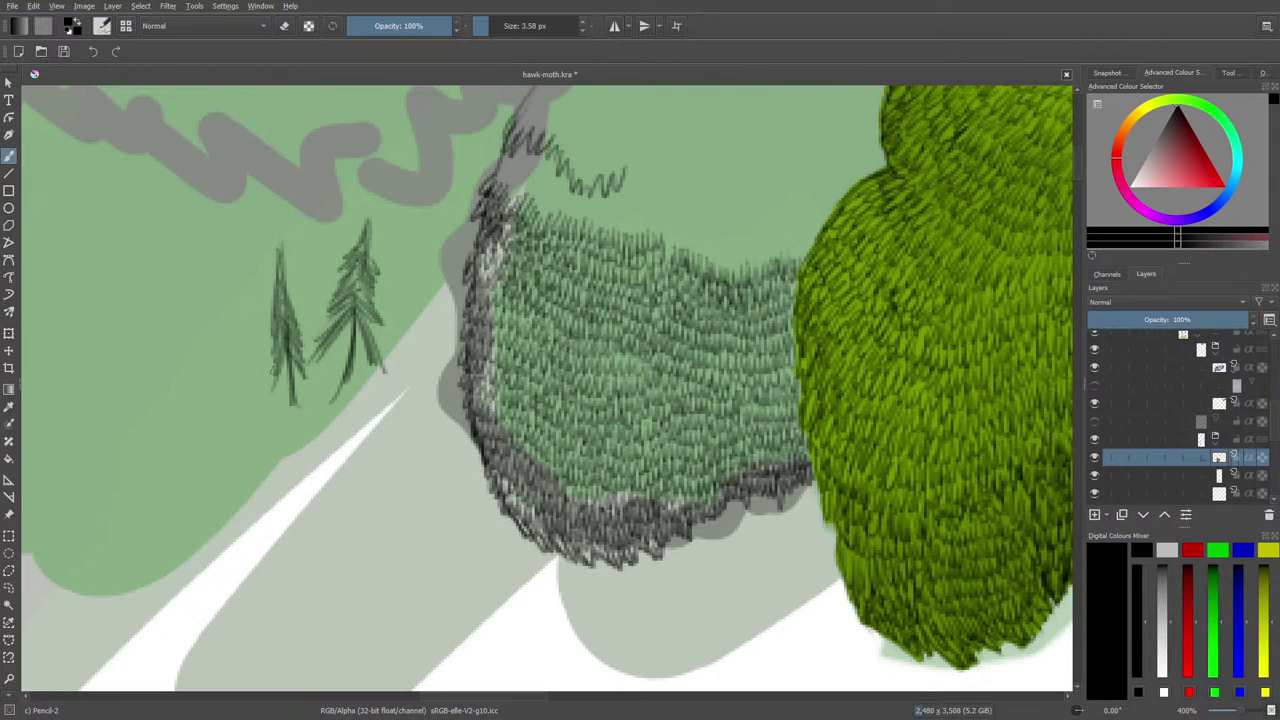
left_click_drag(286, 348, 290, 378)
left_click_drag(296, 318, 288, 370)
mouse_move(294, 272)
left_mouse_down()
mouse_move(292, 336)
mouse_move(292, 312)
mouse_move(266, 342)
left_mouse_up()
mouse_move(274, 304)
left_mouse_down()
mouse_move(266, 348)
mouse_move(304, 342)
left_mouse_up()
key("e")
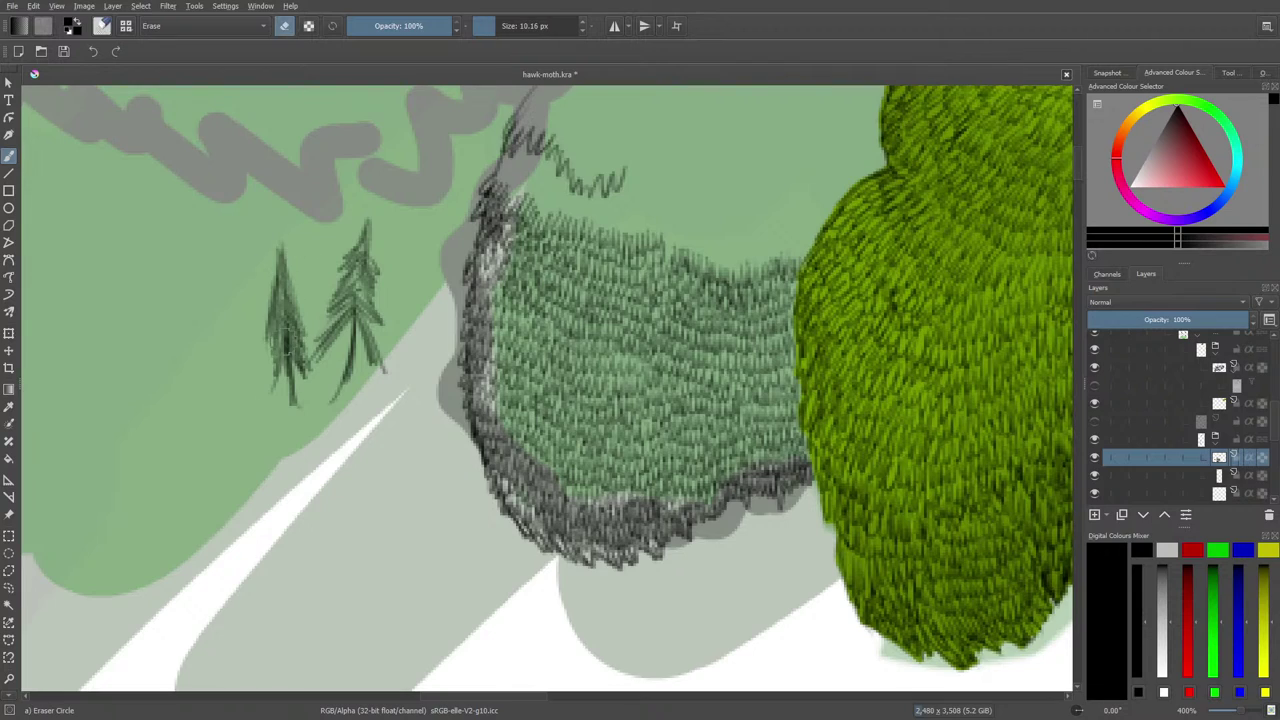
mouse_move(272, 270)
left_mouse_down()
mouse_move(278, 390)
mouse_move(297, 286)
mouse_move(327, 370)
mouse_move(371, 271)
mouse_move(374, 357)
left_mouse_up()
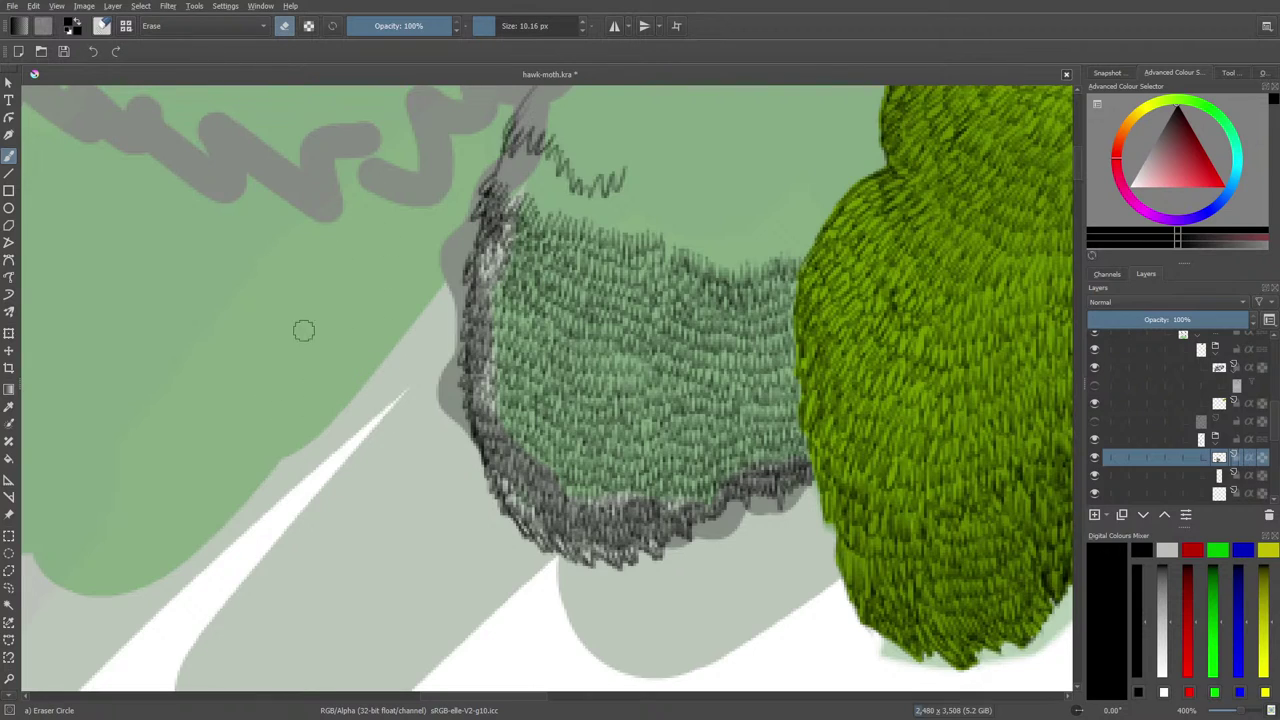
Sketch a small round-crowned tree with a trunk in the plain green area left of the clump and erase it.
key("e")
left_click_drag(344, 355, 357, 428)
mouse_move(336, 376)
left_mouse_down()
mouse_move(332, 343)
mouse_move(372, 351)
mouse_move(334, 364)
mouse_move(354, 370)
mouse_move(357, 354)
mouse_move(334, 360)
mouse_move(355, 369)
mouse_move(356, 352)
mouse_move(366, 362)
mouse_move(324, 369)
mouse_move(341, 412)
mouse_move(358, 412)
mouse_move(353, 389)
mouse_move(352, 432)
left_mouse_up()
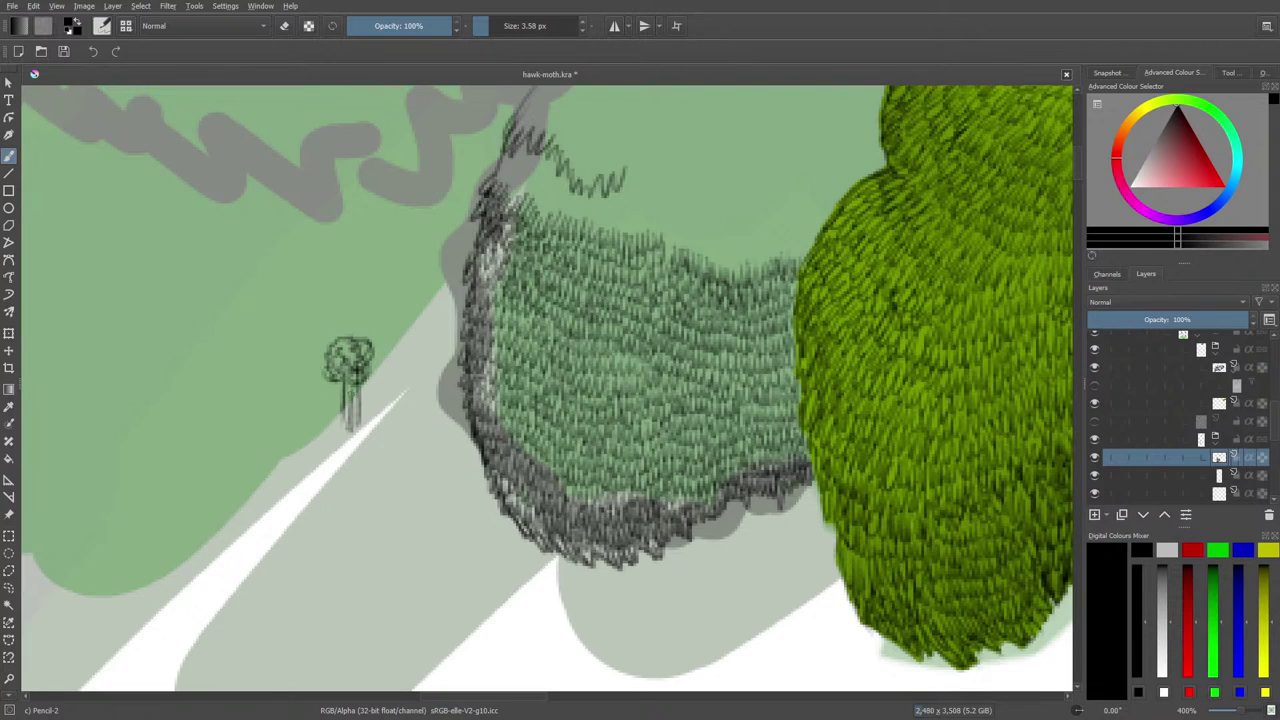
mouse_move(342, 386)
left_mouse_down()
mouse_move(337, 450)
mouse_move(348, 447)
mouse_move(334, 357)
mouse_move(313, 425)
left_mouse_up()
key("e")
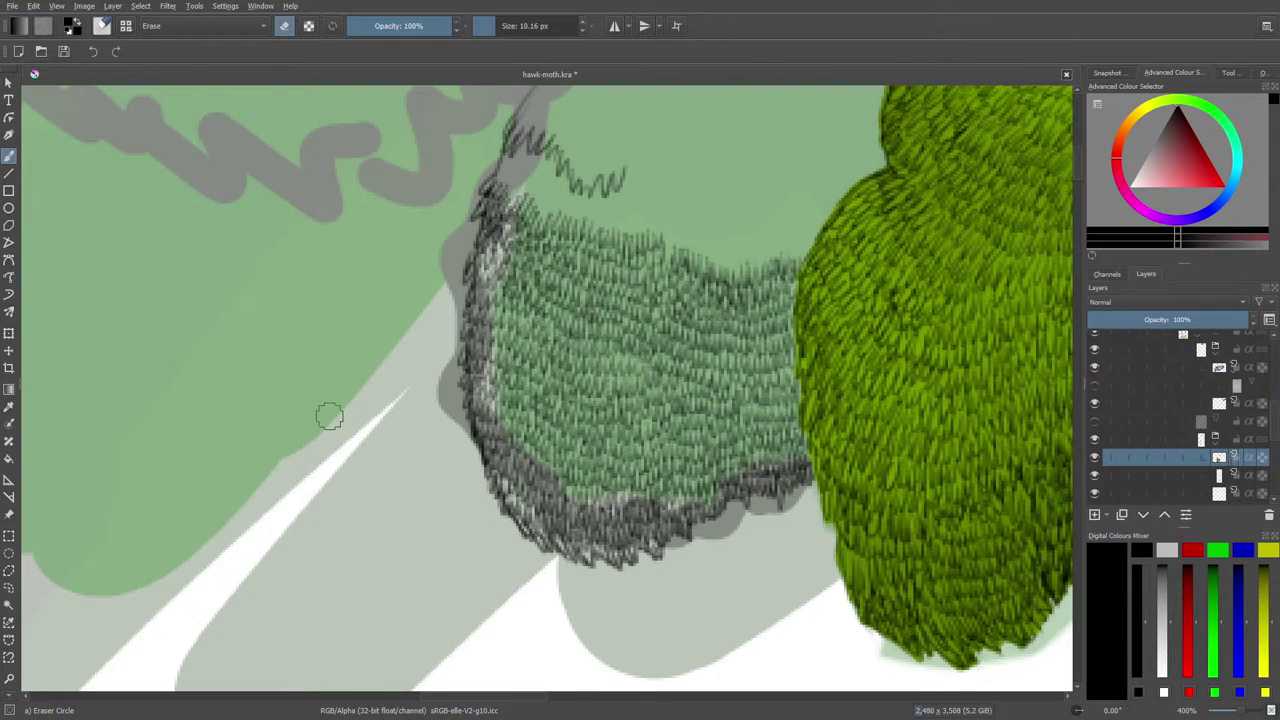
Draw a pencil hatching row along the filled area's top edge, sloping from the left outline towards the finished foliage.
key("e")
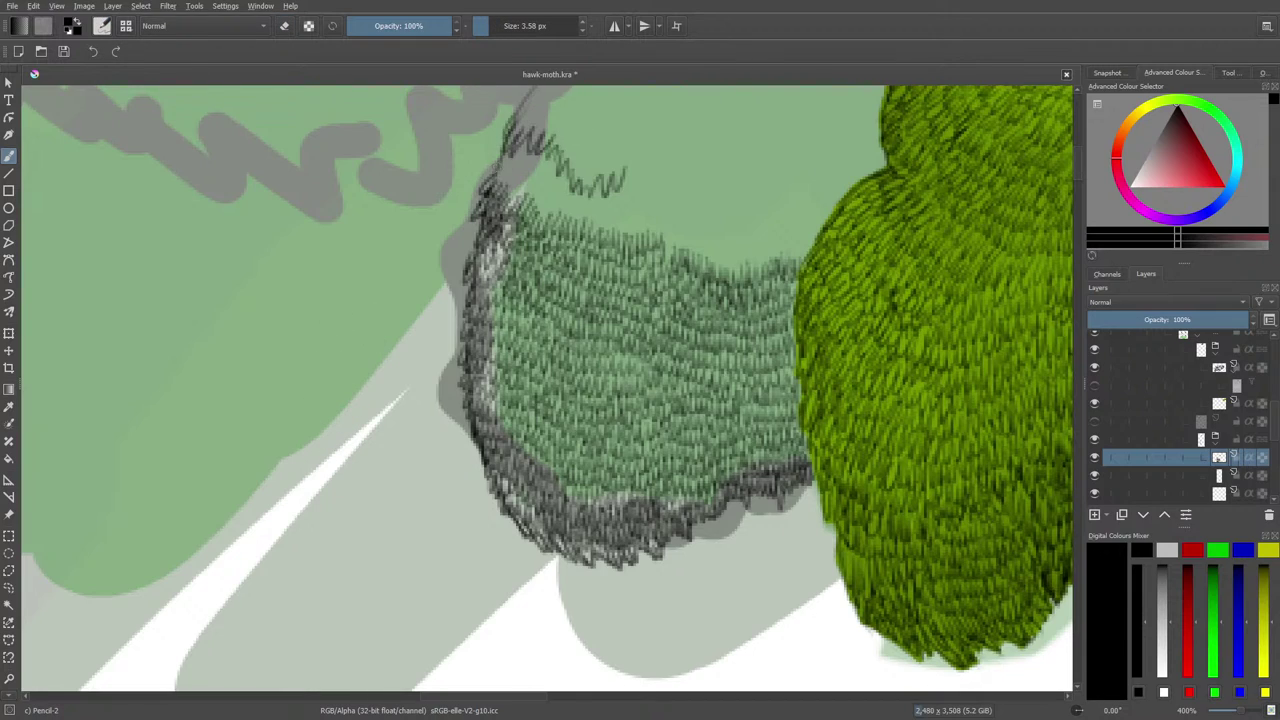
mouse_move(486, 160)
left_mouse_down()
mouse_move(518, 188)
mouse_move(539, 186)
mouse_move(564, 148)
mouse_move(545, 195)
mouse_move(564, 186)
mouse_move(591, 214)
mouse_move(650, 236)
left_mouse_up()
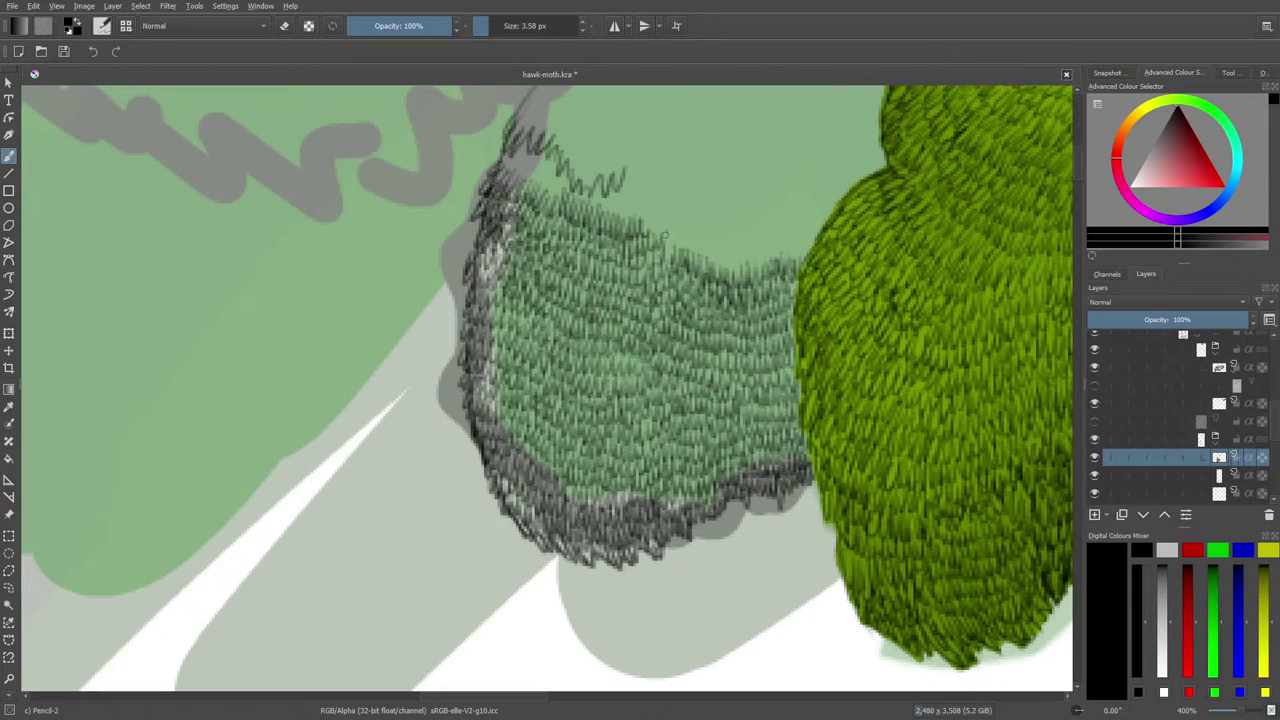
left_click_drag(664, 236, 740, 268)
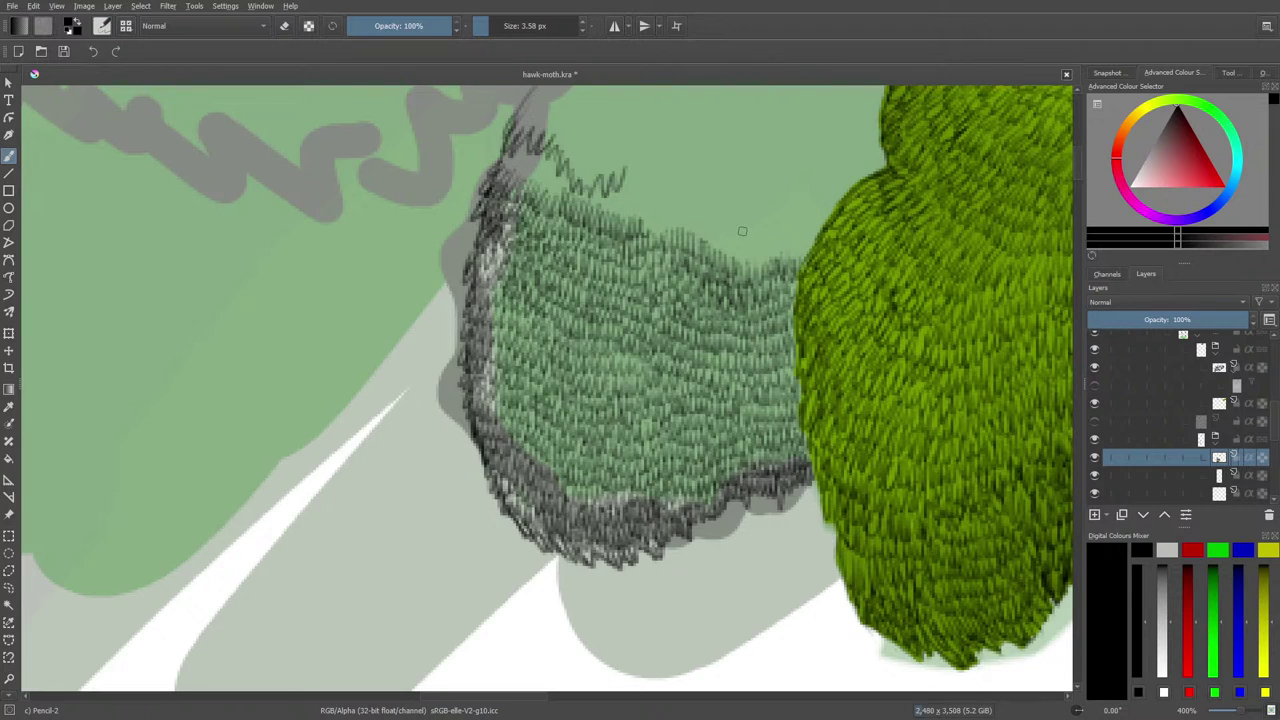
Draw a short zigzag guide row beside the notch in the finished foliage and thicken the guide row at the left outline.
scroll(1076, 163, "up", 4)
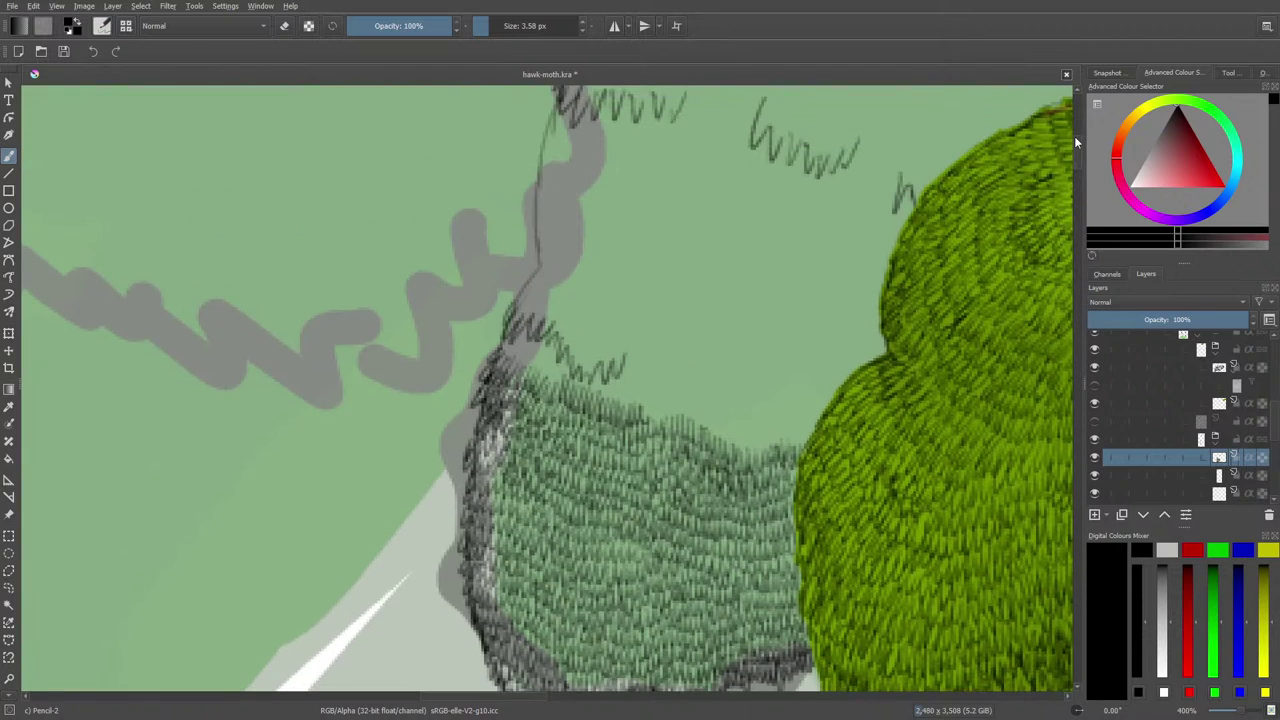
left_click_drag(506, 698, 535, 698)
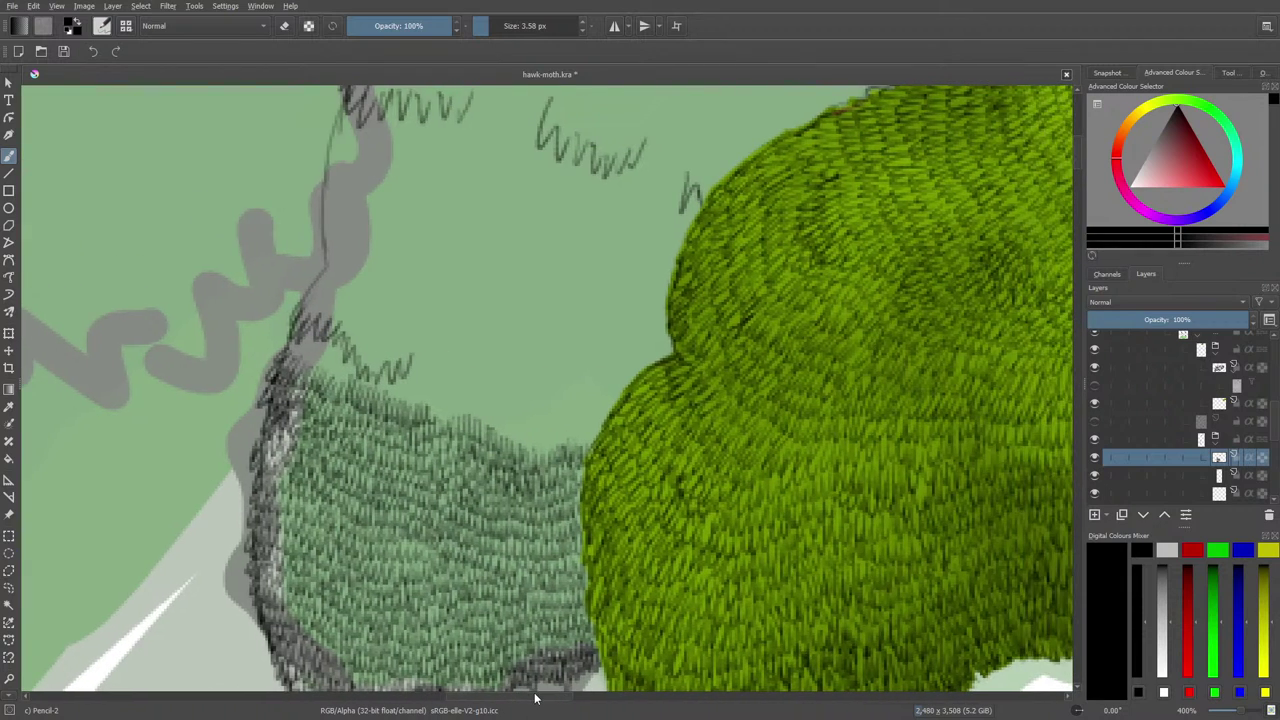
mouse_move(528, 296)
left_mouse_down()
mouse_move(536, 326)
mouse_move(556, 322)
mouse_move(580, 352)
mouse_move(628, 340)
left_mouse_up()
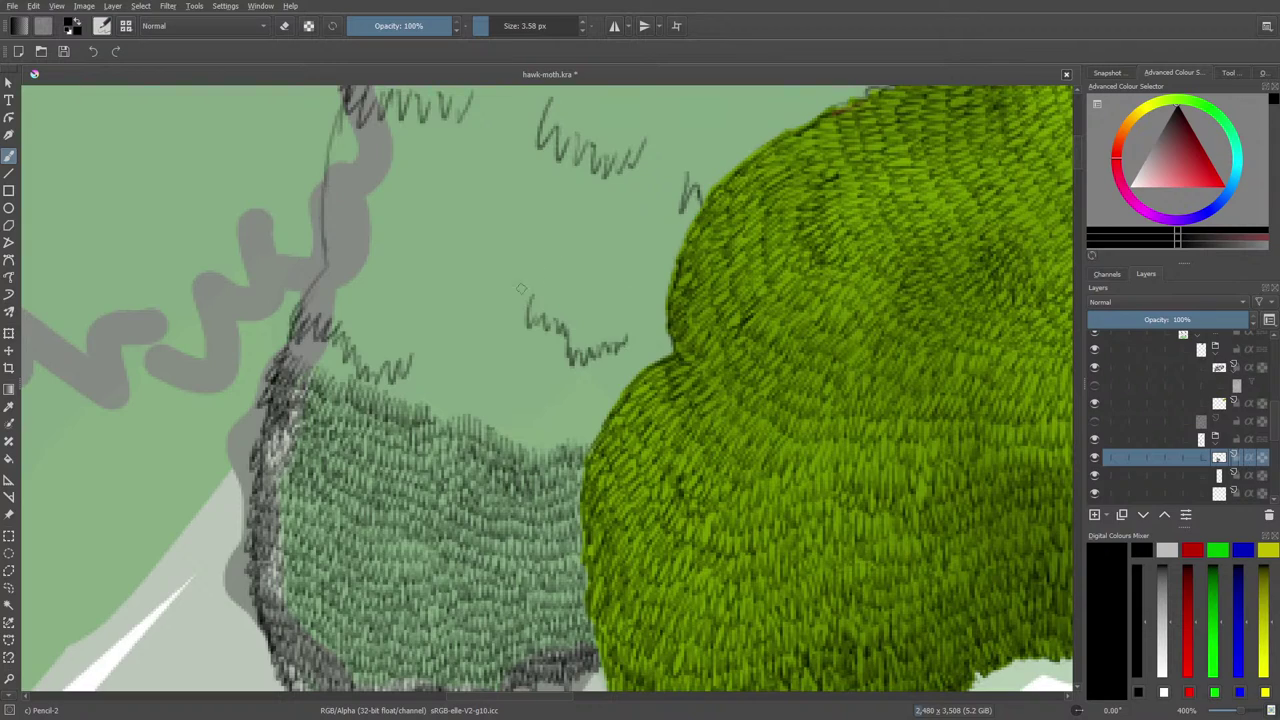
left_click_drag(519, 315, 506, 290)
mouse_move(288, 330)
left_mouse_down()
mouse_move(296, 292)
mouse_move(358, 334)
mouse_move(372, 362)
mouse_move(410, 356)
left_mouse_up()
Sketch a few loose curved marks in the empty middle of the clump and erase them.
mouse_move(382, 196)
left_mouse_down()
mouse_move(410, 244)
mouse_move(450, 258)
mouse_move(472, 238)
left_mouse_up()
mouse_move(396, 275)
left_mouse_down()
mouse_move(402, 296)
mouse_move(412, 280)
left_mouse_up()
left_click_drag(428, 290, 450, 300)
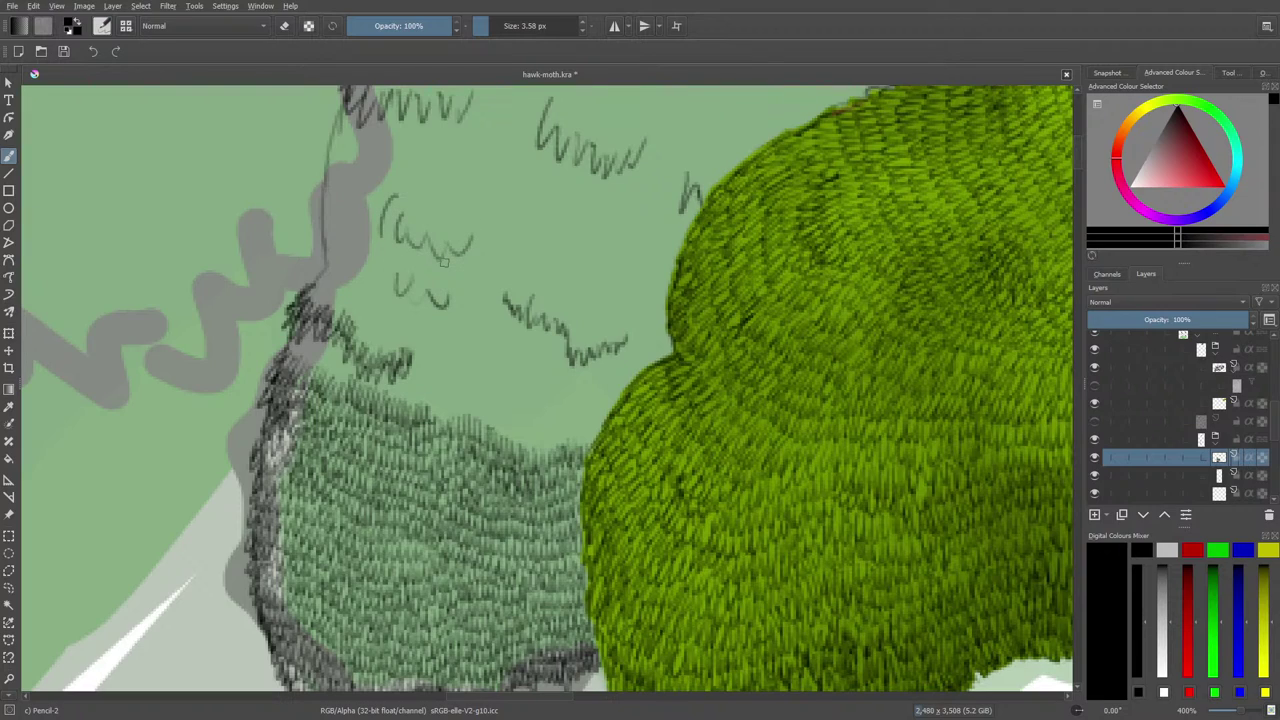
key("e")
mouse_move(392, 205)
left_mouse_down()
mouse_move(384, 232)
mouse_move(398, 260)
mouse_move(381, 280)
mouse_move(451, 229)
mouse_move(431, 309)
mouse_move(449, 303)
left_mouse_up()
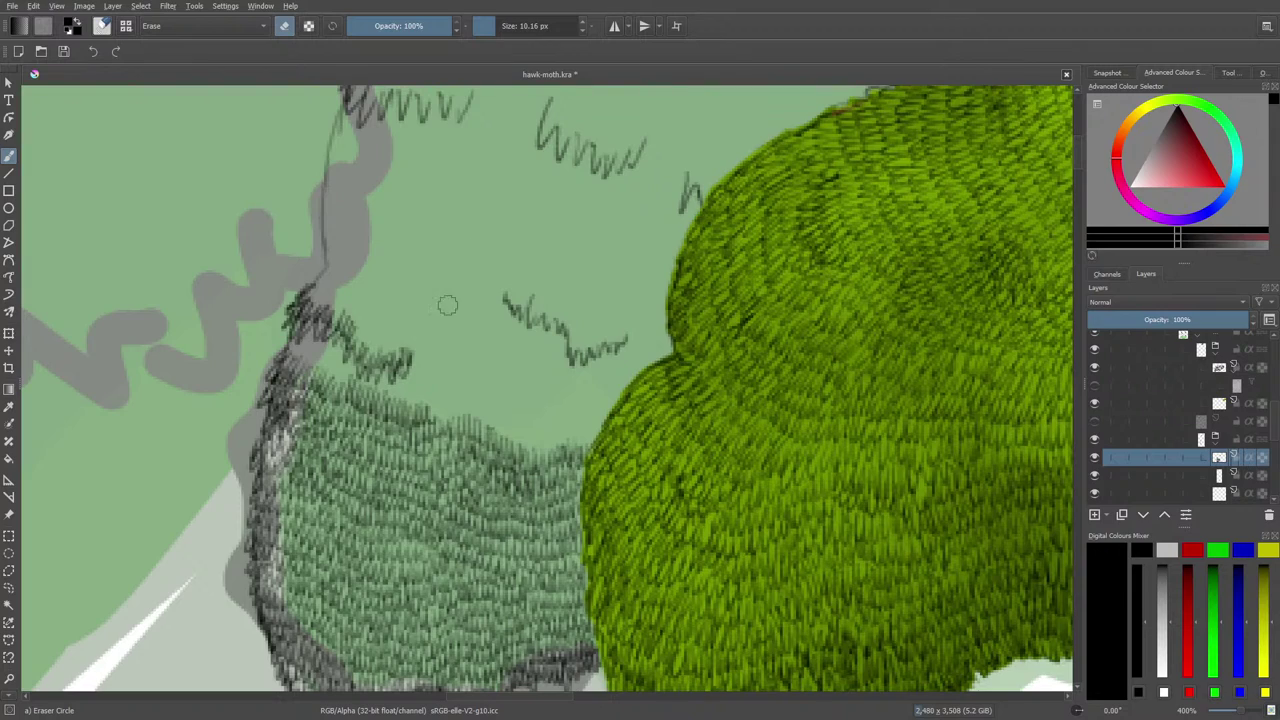
Hatch overlapping rows between the filled area and the guide rows, from the left outline to the finished foliage's notch.
key("e")
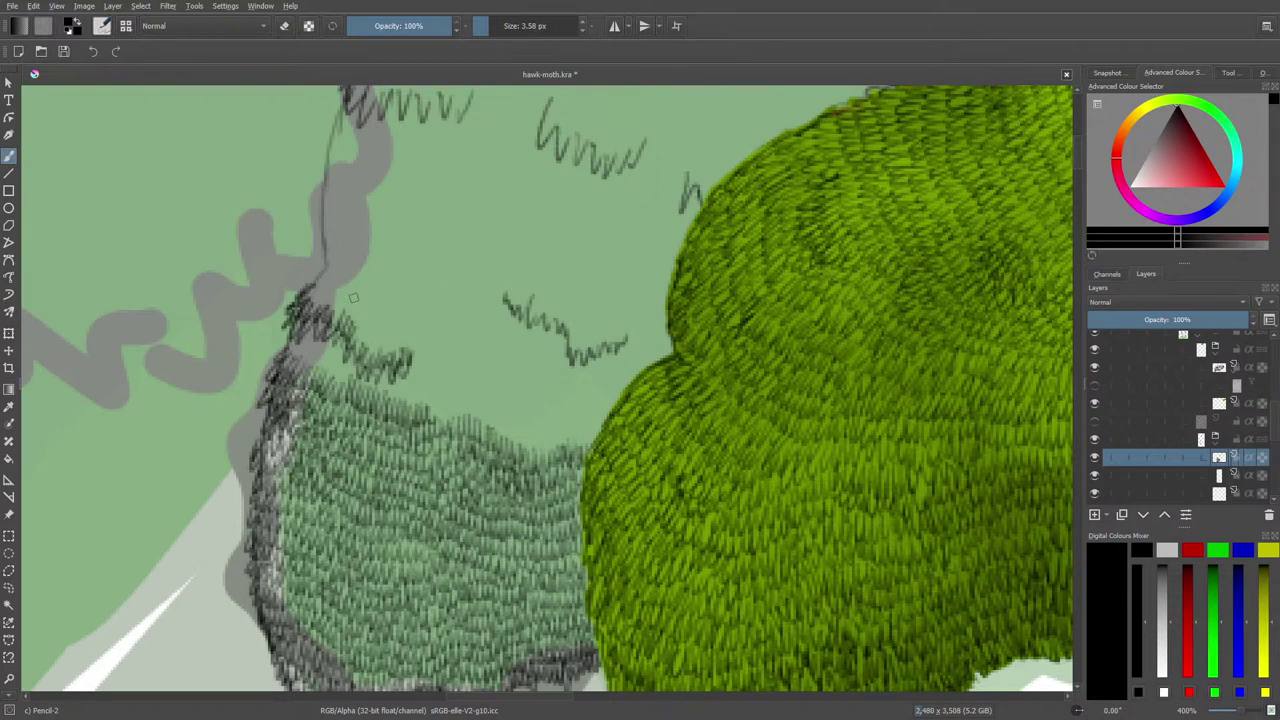
mouse_move(284, 340)
left_mouse_down()
mouse_move(354, 384)
mouse_move(340, 356)
mouse_move(298, 336)
left_mouse_up()
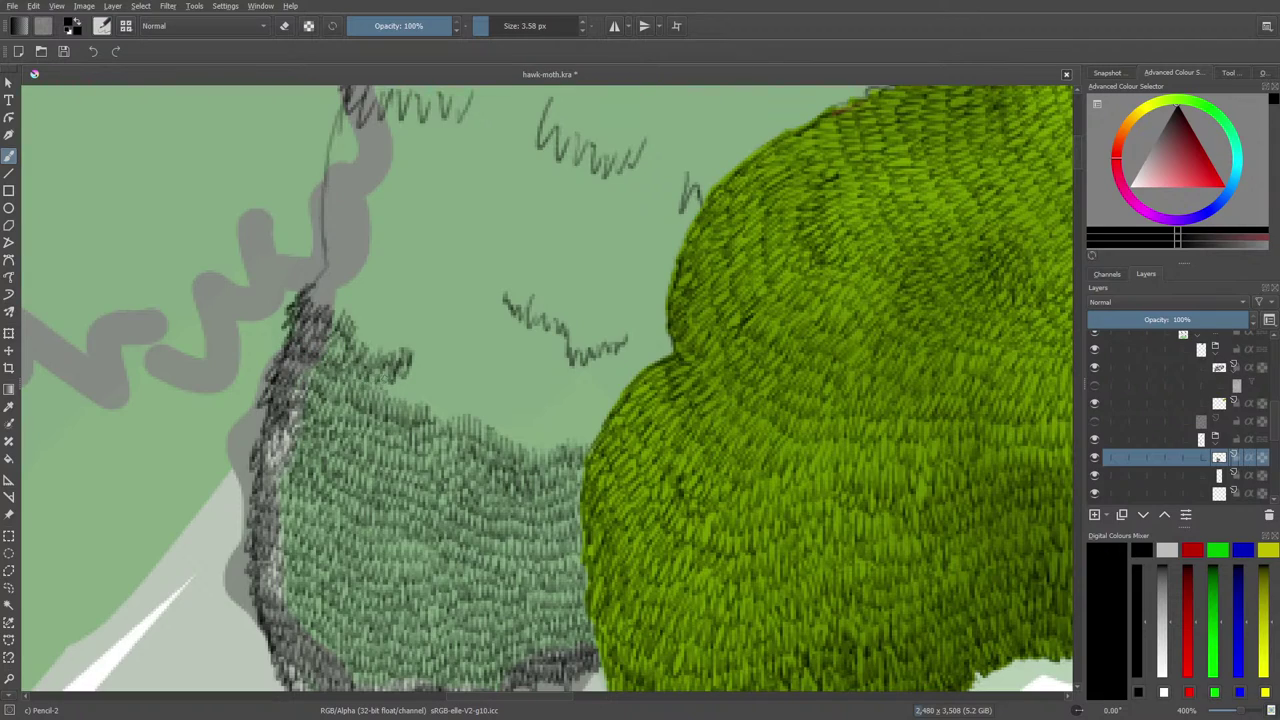
mouse_move(380, 376)
left_mouse_down()
mouse_move(396, 400)
mouse_move(408, 384)
mouse_move(440, 410)
mouse_move(460, 400)
mouse_move(408, 368)
left_mouse_up()
mouse_move(414, 360)
left_mouse_down()
mouse_move(510, 418)
mouse_move(532, 448)
mouse_move(569, 423)
mouse_move(582, 434)
mouse_move(605, 408)
mouse_move(591, 417)
mouse_move(576, 403)
mouse_move(545, 425)
mouse_move(526, 415)
mouse_move(520, 385)
mouse_move(491, 399)
left_mouse_up()
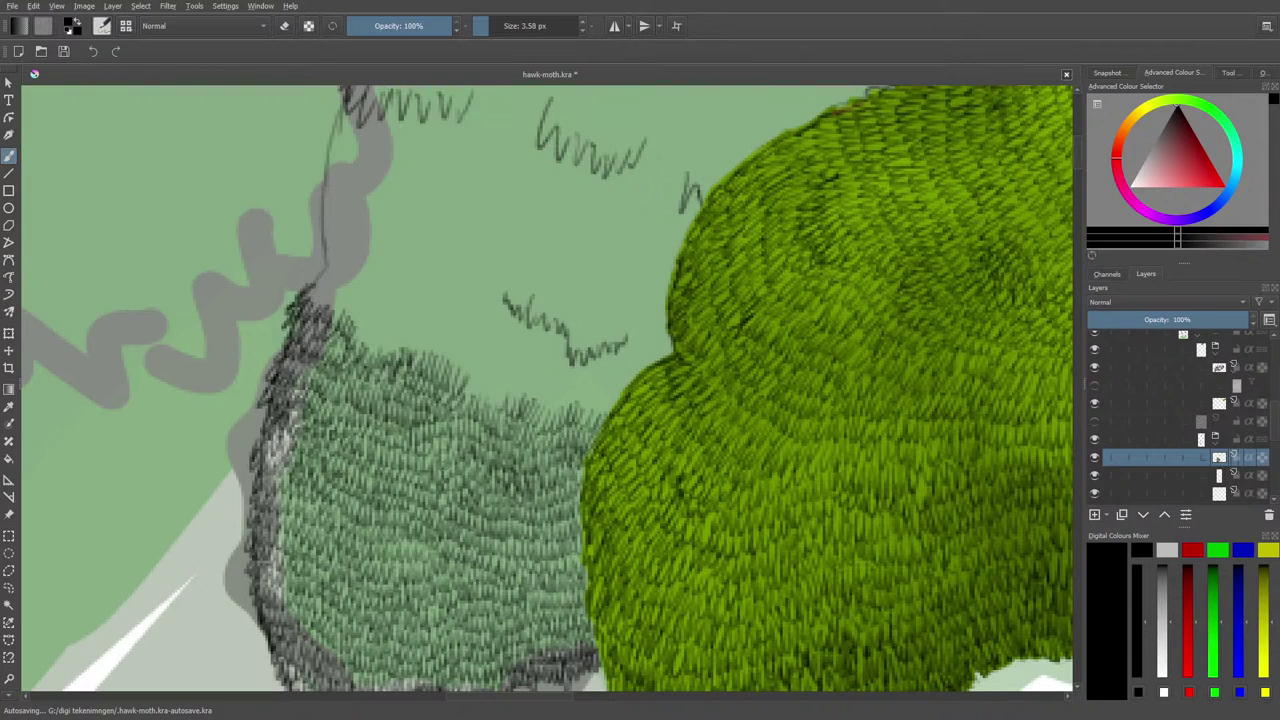
mouse_move(491, 399)
left_mouse_down()
mouse_move(500, 392)
mouse_move(466, 388)
mouse_move(495, 372)
mouse_move(533, 378)
mouse_move(550, 402)
mouse_move(572, 386)
mouse_move(600, 410)
mouse_move(616, 392)
mouse_move(572, 378)
mouse_move(556, 392)
mouse_move(546, 356)
mouse_move(562, 352)
mouse_move(570, 378)
mouse_move(612, 372)
mouse_move(624, 352)
mouse_move(630, 378)
mouse_move(644, 350)
mouse_move(622, 356)
mouse_move(612, 336)
mouse_move(640, 366)
mouse_move(663, 345)
mouse_move(622, 348)
left_mouse_up()
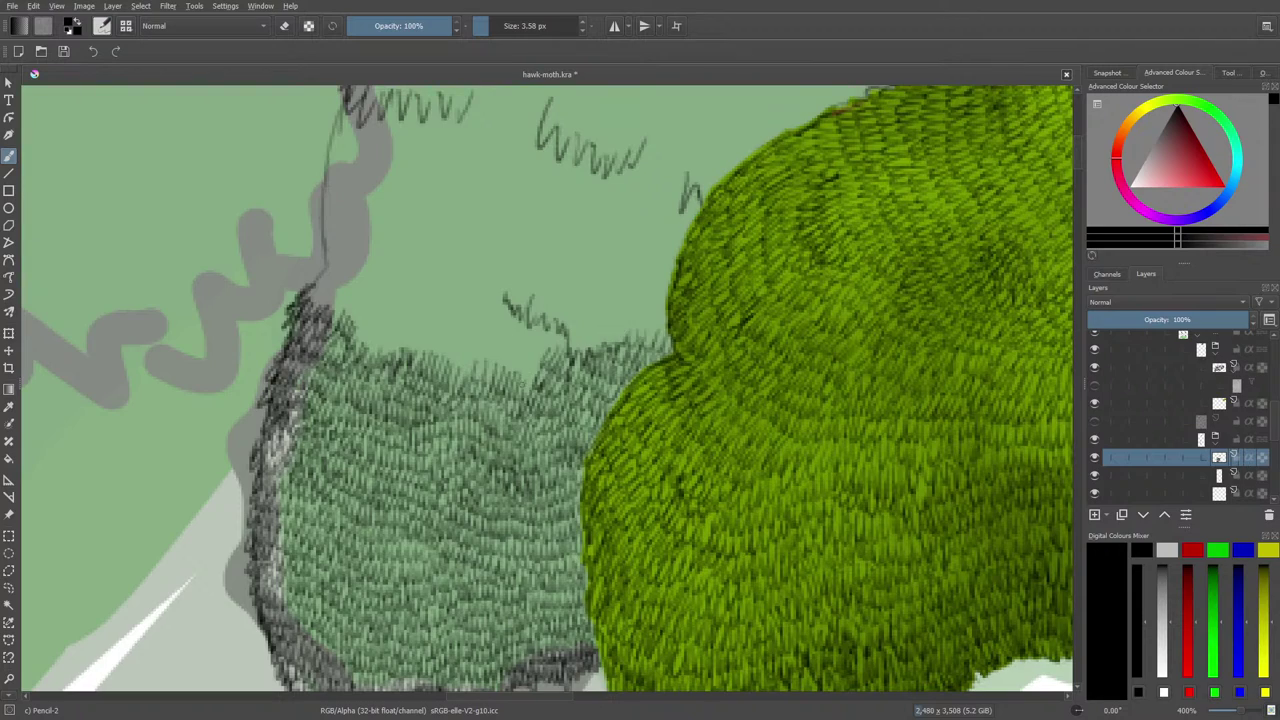
Build the hatching up to the middle guide row and continue it across to the left outline at the same height.
mouse_move(540, 378)
left_mouse_down()
mouse_move(498, 358)
mouse_move(468, 362)
mouse_move(456, 340)
mouse_move(445, 350)
mouse_move(455, 326)
mouse_move(474, 354)
mouse_move(488, 328)
mouse_move(528, 356)
mouse_move(548, 332)
mouse_move(534, 350)
mouse_move(520, 330)
mouse_move(562, 330)
left_mouse_up()
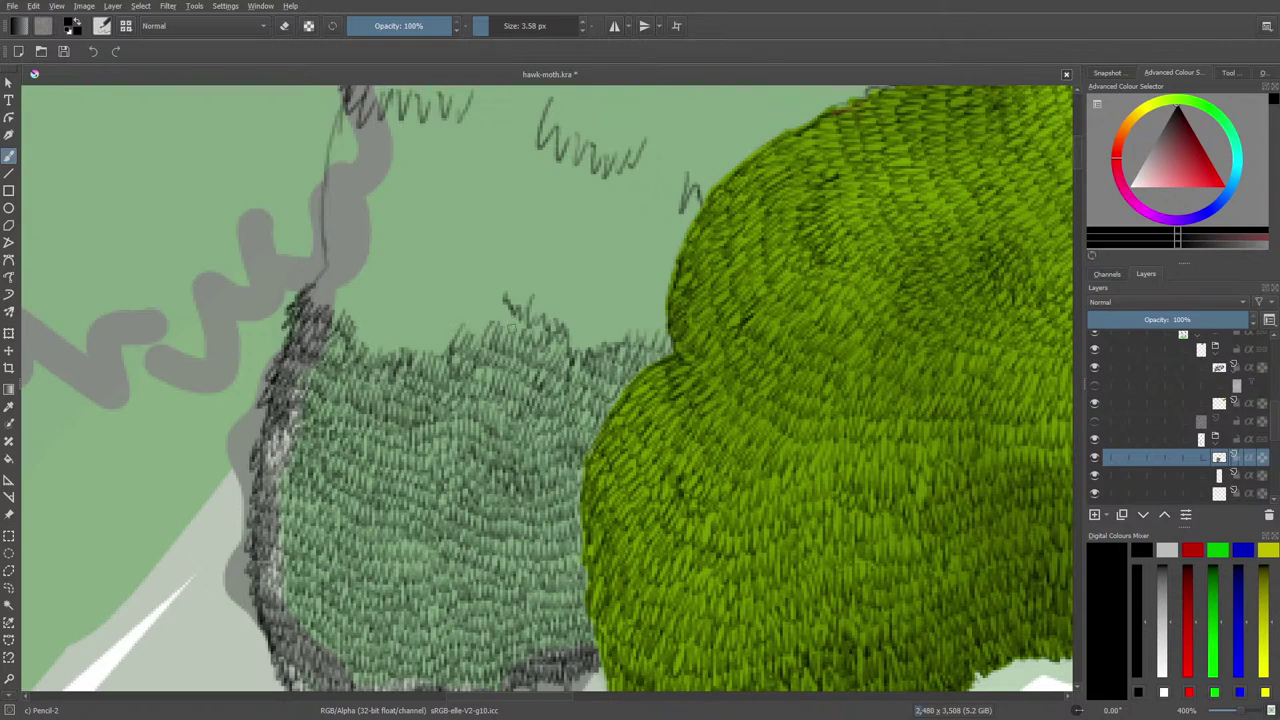
mouse_move(534, 336)
left_mouse_down()
mouse_move(494, 318)
mouse_move(494, 302)
mouse_move(464, 336)
mouse_move(488, 316)
mouse_move(461, 312)
mouse_move(438, 337)
left_mouse_up()
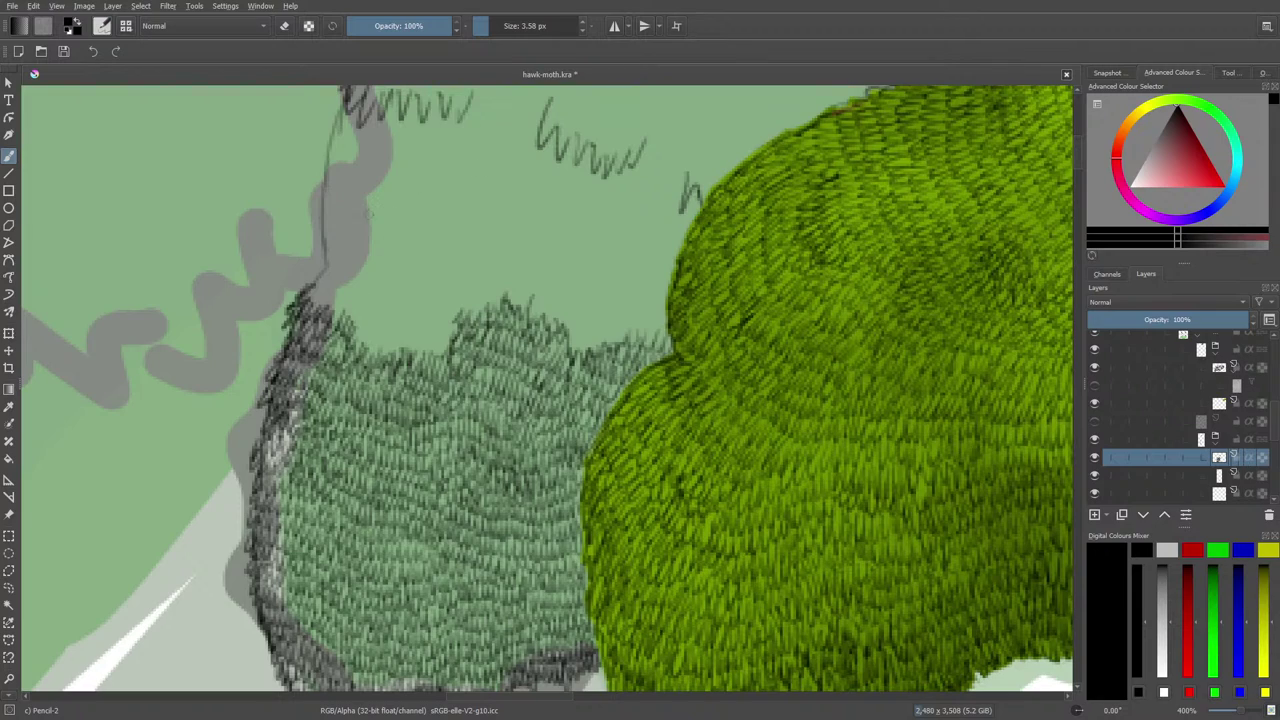
mouse_move(318, 268)
left_mouse_down()
mouse_move(318, 306)
mouse_move(330, 312)
mouse_move(354, 290)
mouse_move(376, 346)
mouse_move(412, 336)
mouse_move(446, 356)
mouse_move(434, 318)
mouse_move(391, 313)
mouse_move(384, 330)
mouse_move(365, 283)
mouse_move(330, 282)
mouse_move(362, 276)
mouse_move(402, 320)
mouse_move(452, 293)
left_mouse_up()
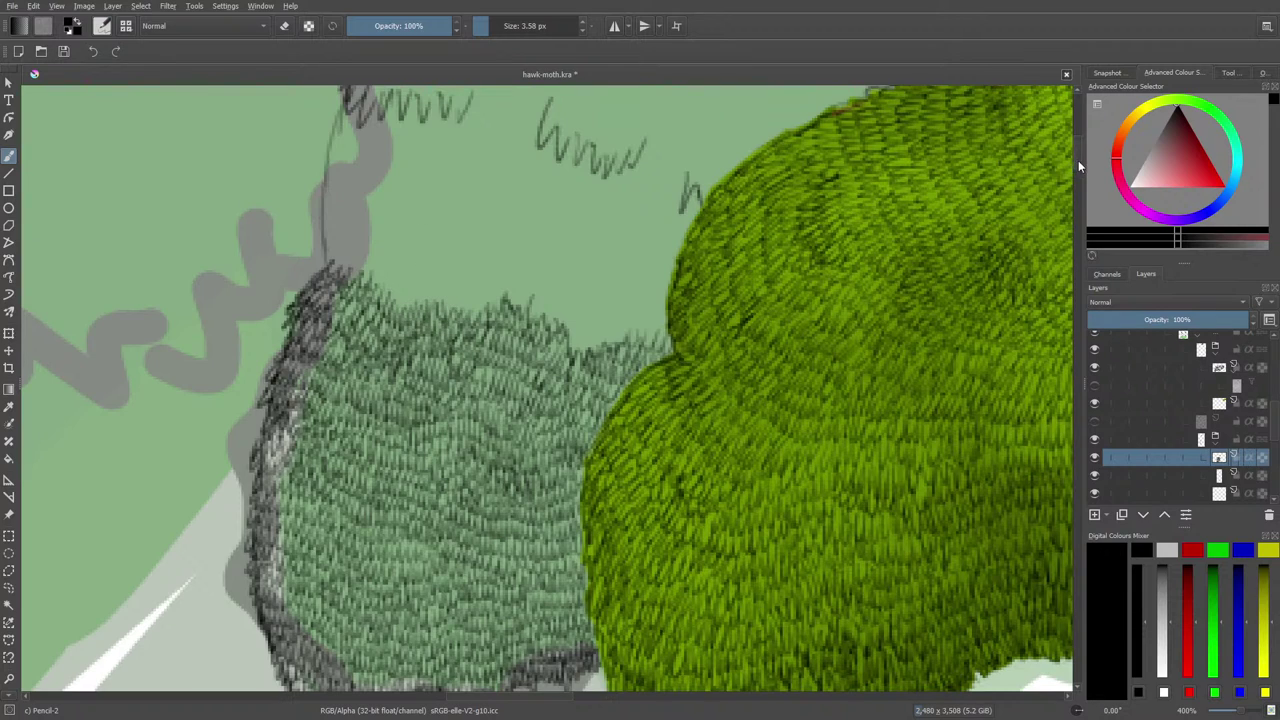
Hatch over the upper guide row at the left outline's bend with short, dense vertical pencil strokes.
scroll(1078, 160, "up", 3)
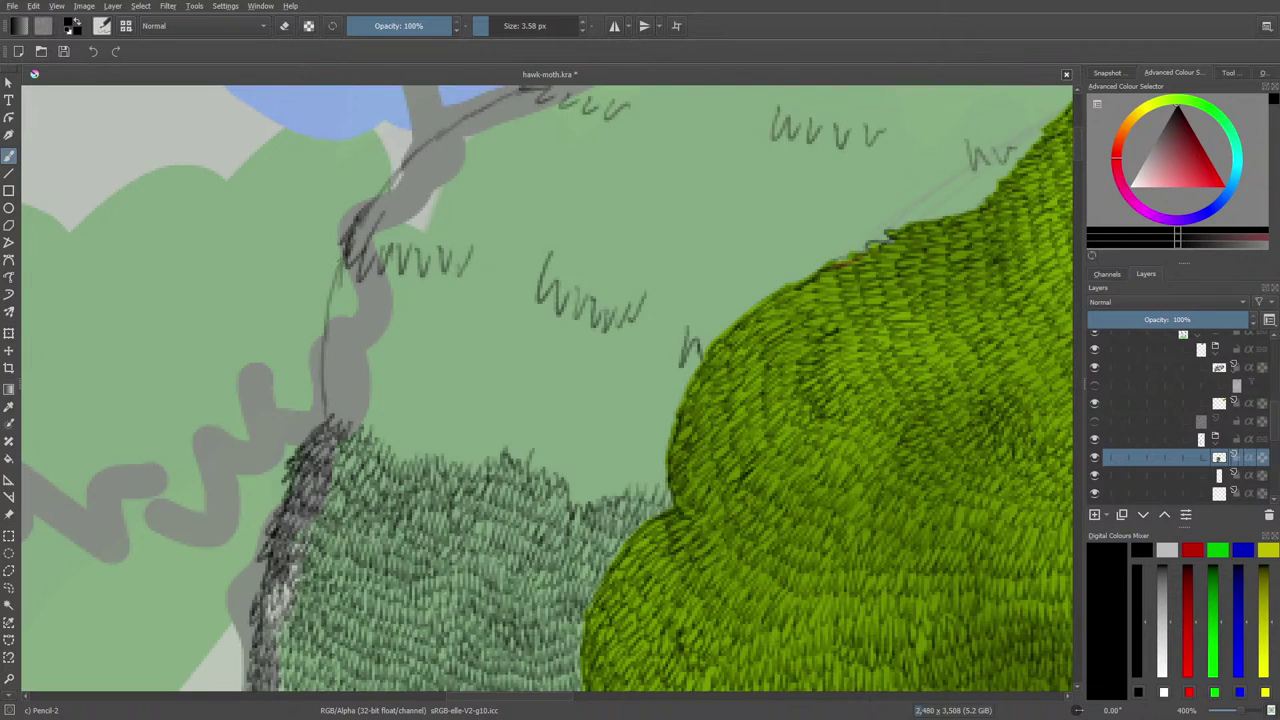
mouse_move(336, 246)
left_mouse_down()
mouse_move(348, 280)
mouse_move(384, 285)
left_mouse_up()
left_click_drag(360, 226, 352, 250)
left_click_drag(372, 232, 366, 262)
left_click_drag(382, 232, 380, 256)
left_click_drag(396, 222, 394, 252)
left_click_drag(412, 226, 406, 248)
left_click_drag(422, 230, 418, 256)
left_click_drag(432, 236, 428, 262)
mouse_move(440, 232)
left_mouse_down()
mouse_move(432, 270)
mouse_move(434, 256)
left_mouse_up()
left_click_drag(452, 226, 446, 256)
left_click_drag(462, 230, 450, 274)
left_click_drag(468, 240, 466, 258)
Add two rows of short strokes above the upper-left guide row, starting at the left outline.
left_click_drag(464, 218, 454, 244)
left_click_drag(458, 216, 438, 240)
left_click_drag(440, 202, 424, 236)
left_click_drag(426, 214, 412, 236)
left_click_drag(414, 216, 400, 234)
left_click_drag(398, 212, 376, 242)
mouse_move(376, 222)
left_mouse_down()
mouse_move(362, 236)
mouse_move(376, 224)
left_mouse_up()
left_click_drag(392, 200, 392, 224)
left_click_drag(414, 198, 410, 224)
left_click_drag(426, 198, 428, 226)
left_click_drag(446, 196, 438, 228)
left_click_drag(456, 196, 454, 230)
left_click_drag(472, 198, 464, 228)
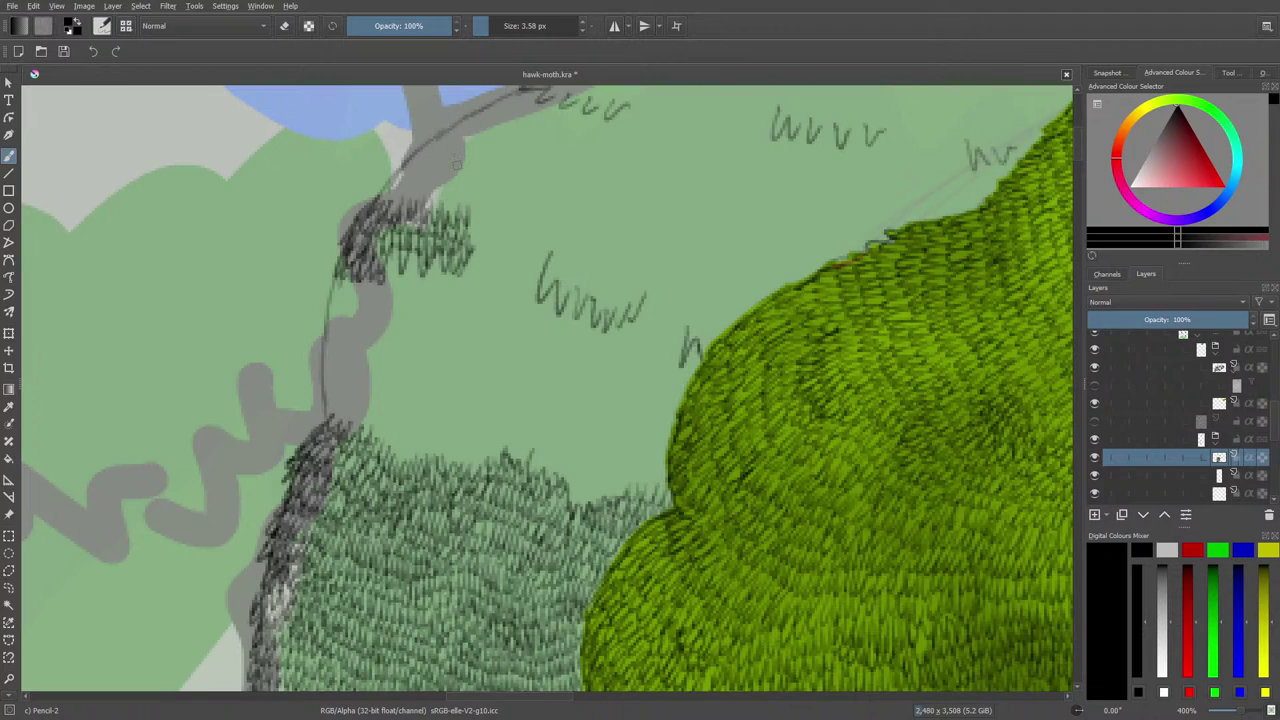
Add a row of short strokes along the lower edge of the upper-left patch and widen its right end.
left_click_drag(392, 252, 386, 276)
left_click_drag(400, 250, 398, 282)
left_click_drag(412, 254, 410, 284)
mouse_move(420, 252)
left_mouse_down()
mouse_move(416, 284)
mouse_move(432, 282)
left_mouse_up()
left_click_drag(446, 254, 446, 288)
left_click_drag(460, 266, 460, 290)
left_click_drag(472, 252, 470, 286)
left_click_drag(486, 260, 484, 288)
mouse_move(494, 246)
left_mouse_down()
mouse_move(486, 272)
mouse_move(474, 270)
left_mouse_up()
left_click_drag(476, 242, 476, 252)
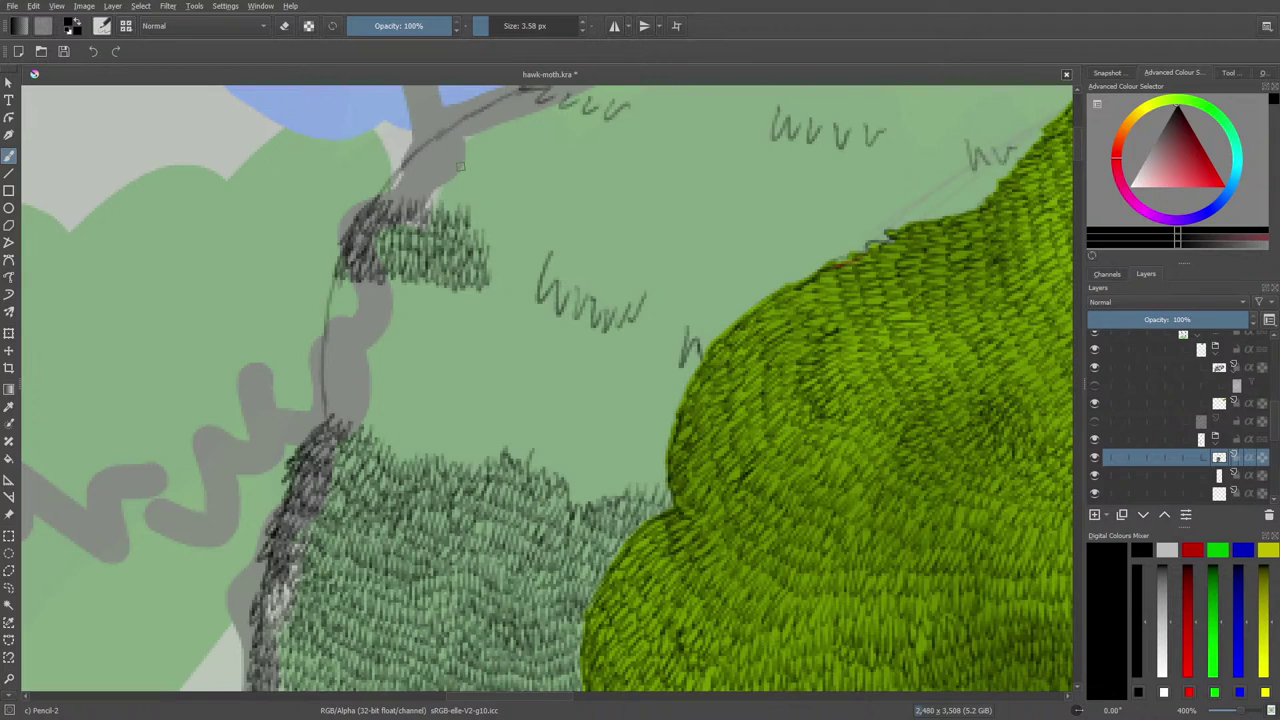
Stack two overlapping hatching rows beneath the upper-left patch, each running from the left outline to the patch's right edge.
left_click_drag(334, 274, 328, 296)
left_click_drag(340, 276, 340, 296)
left_click_drag(352, 274, 350, 300)
left_click_drag(362, 286, 362, 304)
mouse_move(380, 270)
left_mouse_down()
mouse_move(372, 302)
mouse_move(376, 290)
left_mouse_up()
left_click_drag(388, 282, 388, 300)
left_click_drag(400, 274, 400, 298)
left_click_drag(414, 276, 408, 298)
left_click_drag(422, 280, 422, 304)
mouse_move(436, 278)
left_mouse_down()
mouse_move(428, 306)
mouse_move(394, 286)
mouse_move(436, 306)
left_mouse_up()
left_click_drag(446, 282, 446, 308)
left_click_drag(460, 284, 458, 310)
left_click_drag(472, 284, 470, 308)
left_click_drag(484, 280, 482, 308)
left_click_drag(492, 288, 486, 310)
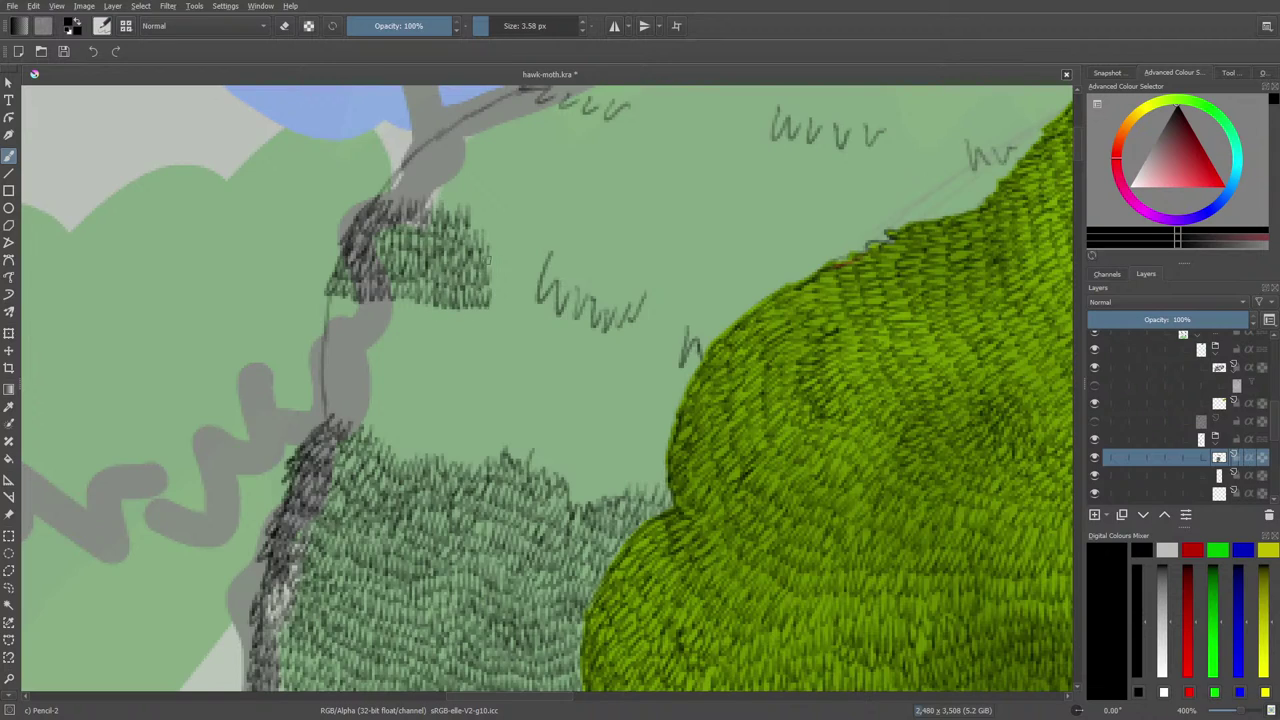
left_click_drag(324, 292, 316, 316)
left_click_drag(330, 294, 326, 316)
left_click_drag(342, 292, 338, 320)
left_click_drag(352, 298, 354, 328)
left_click_drag(368, 300, 364, 320)
mouse_move(376, 300)
left_mouse_down()
mouse_move(370, 326)
mouse_move(384, 318)
left_mouse_up()
left_click_drag(398, 296, 396, 320)
left_click_drag(406, 300, 402, 318)
left_click_drag(412, 296, 410, 320)
left_click_drag(420, 298, 420, 324)
left_click_drag(432, 298, 432, 326)
left_click_drag(444, 308, 442, 324)
left_click_drag(456, 298, 458, 326)
left_click_drag(472, 308, 470, 326)
left_click_drag(484, 308, 480, 326)
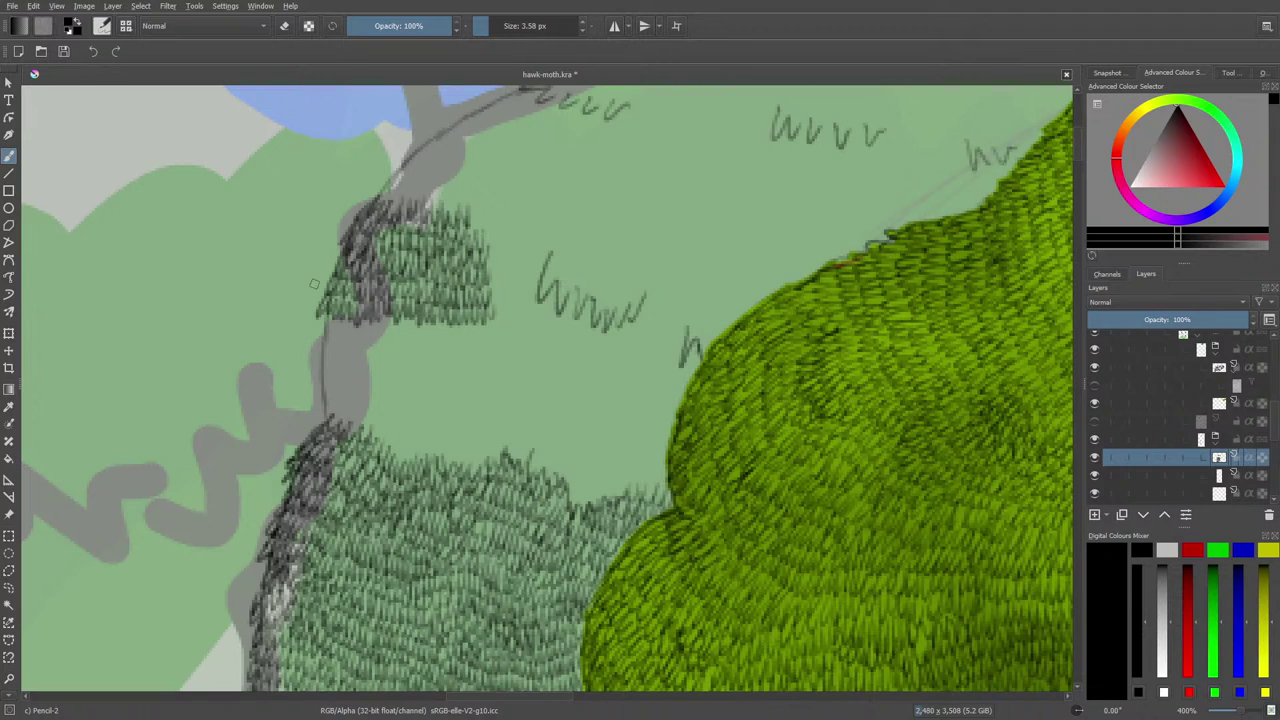
Extend the upper-left patch downward by one more full-width hatching row and thicken its right edge.
left_click_drag(318, 314, 314, 336)
left_click_drag(326, 316, 328, 338)
left_click_drag(338, 320, 338, 340)
left_click_drag(348, 318, 350, 340)
left_click_drag(364, 314, 362, 336)
left_click_drag(372, 312, 368, 336)
left_click_drag(380, 310, 380, 338)
left_click_drag(390, 310, 392, 340)
left_click_drag(404, 316, 406, 340)
left_click_drag(416, 314, 418, 342)
left_click_drag(428, 316, 430, 342)
left_click_drag(446, 314, 440, 344)
left_click_drag(452, 316, 454, 346)
left_click_drag(466, 320, 466, 348)
left_click_drag(478, 318, 480, 344)
left_click_drag(492, 322, 486, 340)
left_click_drag(490, 302, 492, 326)
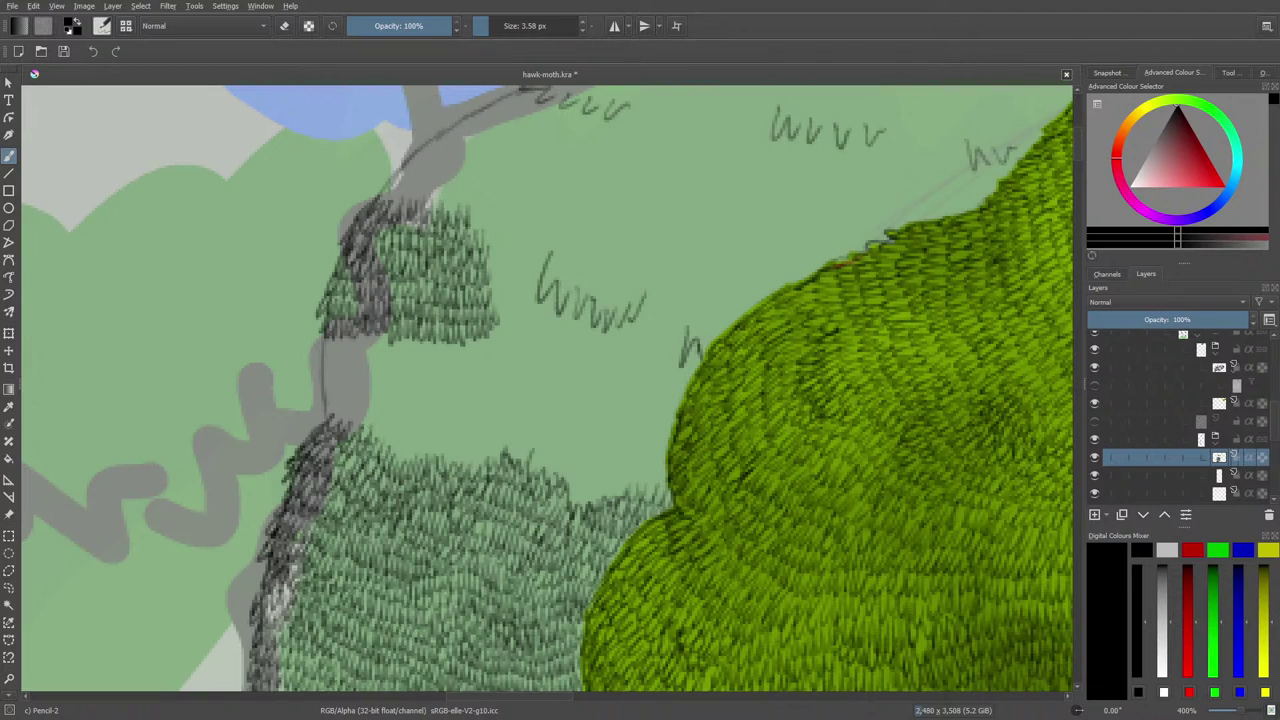
Add a short hatching row beneath the upper-left patch, running from the left outline to the patch's middle.
mouse_move(318, 332)
left_mouse_down()
mouse_move(320, 356)
mouse_move(350, 356)
left_mouse_up()
left_click_drag(358, 340, 362, 356)
left_click_drag(372, 330, 376, 350)
left_click_drag(386, 328, 388, 358)
left_click_drag(398, 336, 400, 358)
left_click_drag(408, 338, 412, 352)
left_click_drag(422, 338, 426, 356)
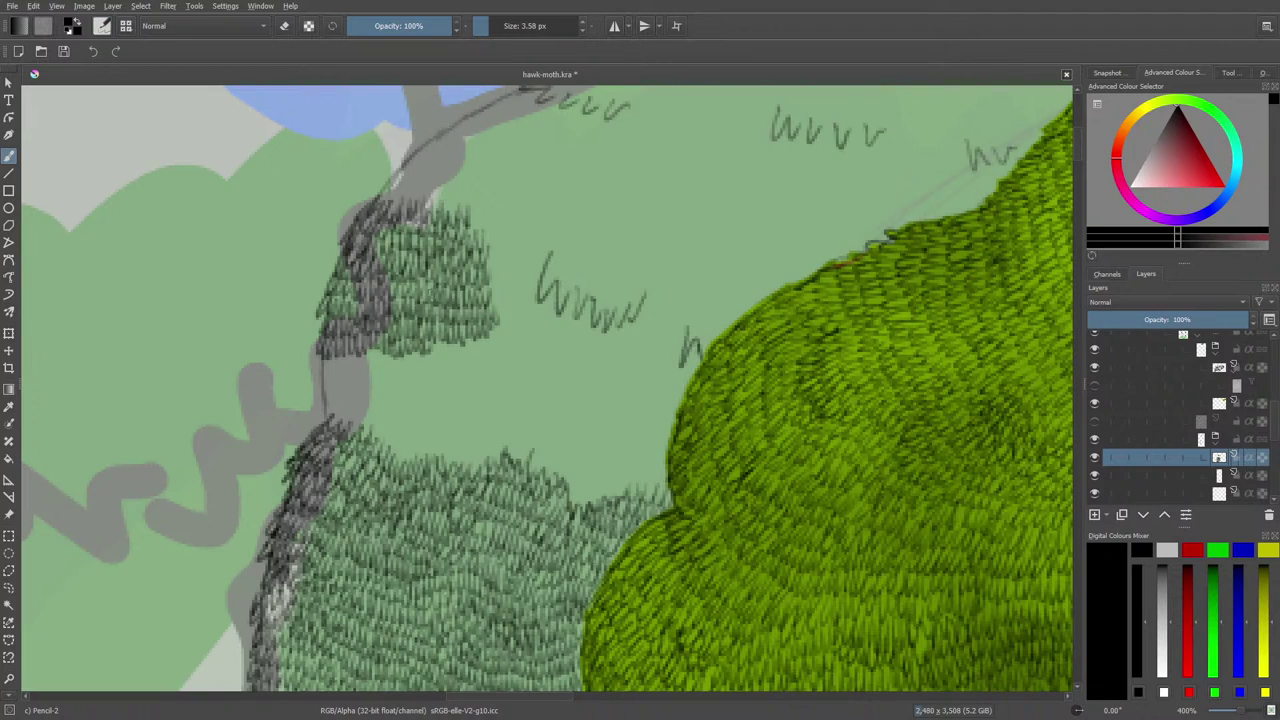
Hatch a row of short upright strokes along the lower foliage mass's top edge, from the left outline to the bright green bush.
left_click_drag(322, 402, 320, 426)
left_click_drag(332, 410, 336, 426)
left_click_drag(346, 400, 350, 424)
left_click_drag(360, 402, 364, 430)
mouse_move(376, 404)
left_mouse_down()
mouse_move(370, 432)
mouse_move(392, 454)
left_mouse_up()
left_click_drag(404, 428, 402, 456)
left_click_drag(412, 432, 416, 456)
left_click_drag(426, 434, 428, 452)
left_click_drag(436, 430, 438, 456)
left_click_drag(444, 432, 440, 458)
left_click_drag(450, 438, 452, 466)
left_click_drag(464, 432, 466, 460)
left_click_drag(472, 438, 476, 462)
mouse_move(486, 446)
left_mouse_down()
mouse_move(484, 468)
mouse_move(510, 456)
left_mouse_up()
mouse_move(522, 432)
left_mouse_down()
mouse_move(520, 458)
mouse_move(534, 466)
left_mouse_up()
mouse_move(546, 444)
left_mouse_down()
mouse_move(544, 472)
mouse_move(566, 492)
left_mouse_up()
left_click_drag(576, 470, 576, 500)
left_click_drag(588, 470, 592, 500)
left_click_drag(602, 470, 606, 496)
left_click_drag(616, 466, 620, 494)
mouse_move(628, 478)
left_mouse_down()
mouse_move(626, 494)
mouse_move(642, 492)
left_mouse_up()
left_click_drag(652, 468, 656, 498)
mouse_move(664, 478)
left_mouse_down()
mouse_move(662, 498)
mouse_move(646, 476)
left_mouse_up()
left_click_drag(638, 457, 636, 479)
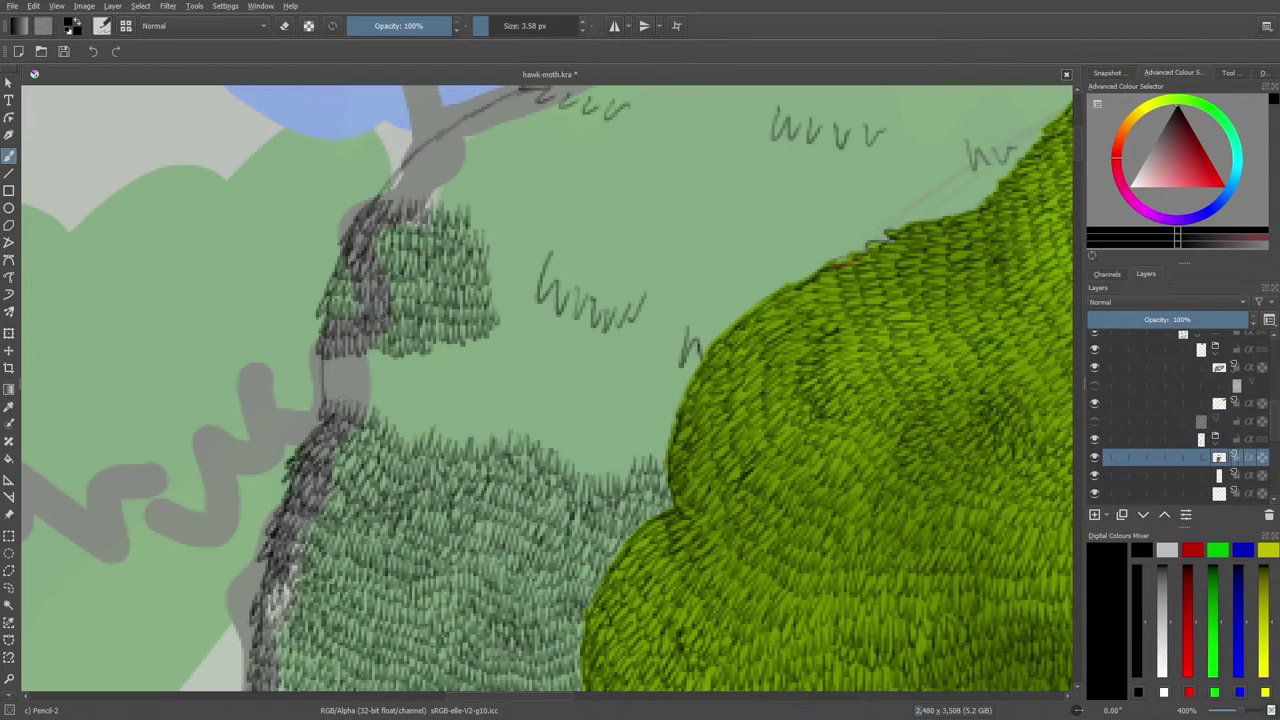
Raise the lower foliage mass's top edge with more overlapping hatching between the left outline and the bright green bush.
left_click_drag(312, 394, 408, 413)
mouse_move(421, 416)
left_mouse_down()
mouse_move(425, 442)
mouse_move(450, 416)
mouse_move(492, 413)
mouse_move(496, 442)
left_mouse_up()
mouse_move(502, 412)
left_mouse_down()
mouse_move(512, 411)
mouse_move(558, 431)
mouse_move(572, 390)
mouse_move(573, 447)
mouse_move(610, 463)
mouse_move(626, 414)
mouse_move(652, 418)
mouse_move(633, 447)
mouse_move(668, 411)
mouse_move(627, 429)
mouse_move(624, 454)
mouse_move(607, 431)
mouse_move(600, 452)
mouse_move(596, 408)
mouse_move(592, 449)
mouse_move(585, 427)
mouse_move(596, 356)
mouse_move(563, 423)
mouse_move(575, 410)
mouse_move(563, 398)
mouse_move(488, 404)
left_mouse_up()
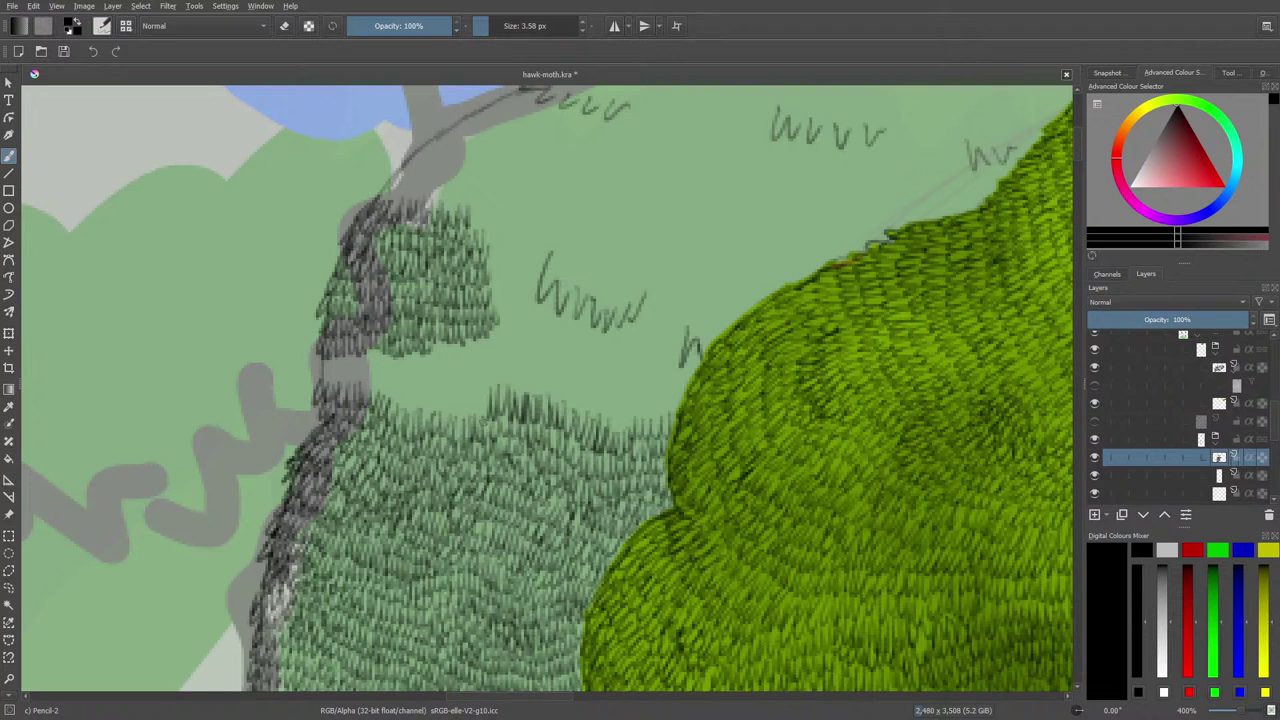
Fill the gap between the upper-left patch and the lower mass with hatching, rotate the canvas to about 13°, and extend the hatching to the bush.
right_click(352, 405)
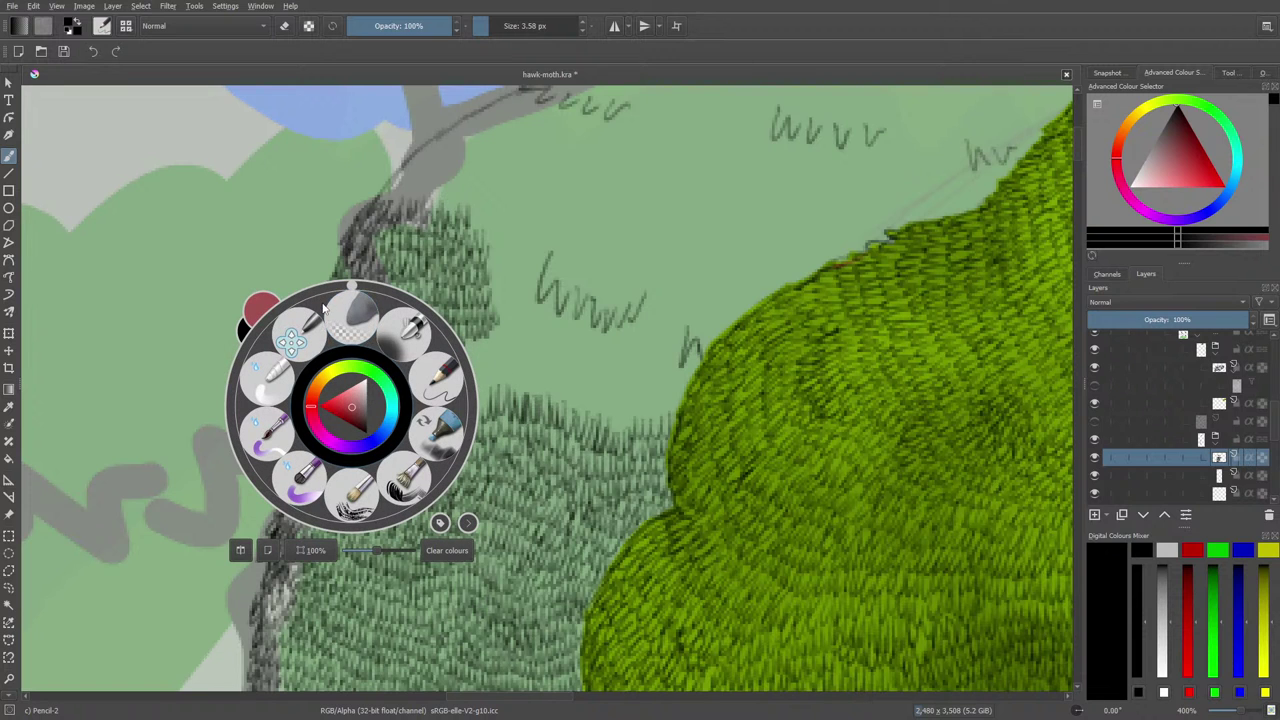
mouse_move(351, 290)
left_mouse_down()
mouse_move(386, 302)
mouse_move(282, 328)
mouse_move(316, 314)
mouse_move(425, 328)
mouse_move(397, 324)
mouse_move(372, 326)
mouse_move(415, 346)
mouse_move(431, 335)
mouse_move(437, 349)
mouse_move(455, 320)
mouse_move(477, 343)
mouse_move(488, 332)
mouse_move(474, 355)
mouse_move(418, 360)
mouse_move(374, 328)
left_mouse_up()
mouse_move(402, 378)
left_mouse_down()
mouse_move(460, 374)
mouse_move(477, 387)
mouse_move(534, 370)
mouse_move(561, 376)
mouse_move(569, 409)
mouse_move(598, 382)
left_mouse_up()
mouse_move(596, 430)
left_mouse_down()
mouse_move(648, 417)
mouse_move(651, 437)
mouse_move(679, 399)
left_mouse_up()
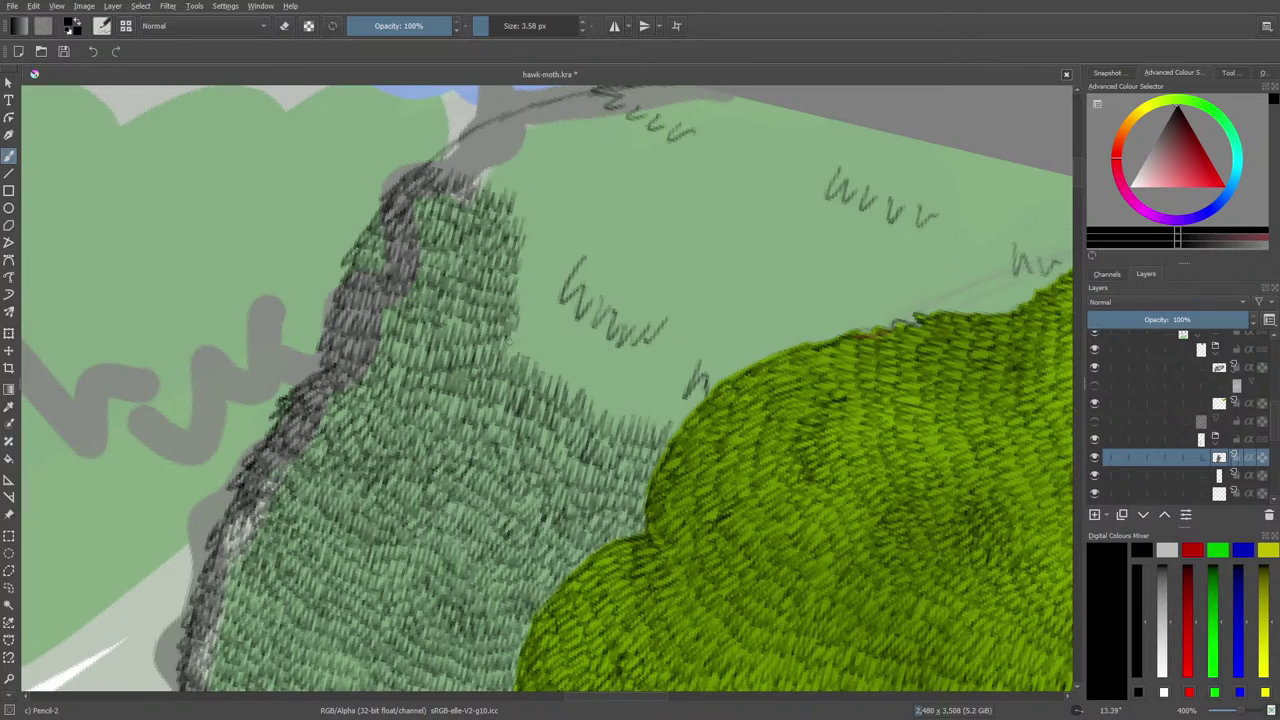
mouse_move(508, 340)
left_mouse_down()
mouse_move(538, 342)
mouse_move(572, 358)
mouse_move(588, 402)
mouse_move(603, 377)
mouse_move(639, 412)
mouse_move(686, 406)
left_mouse_up()
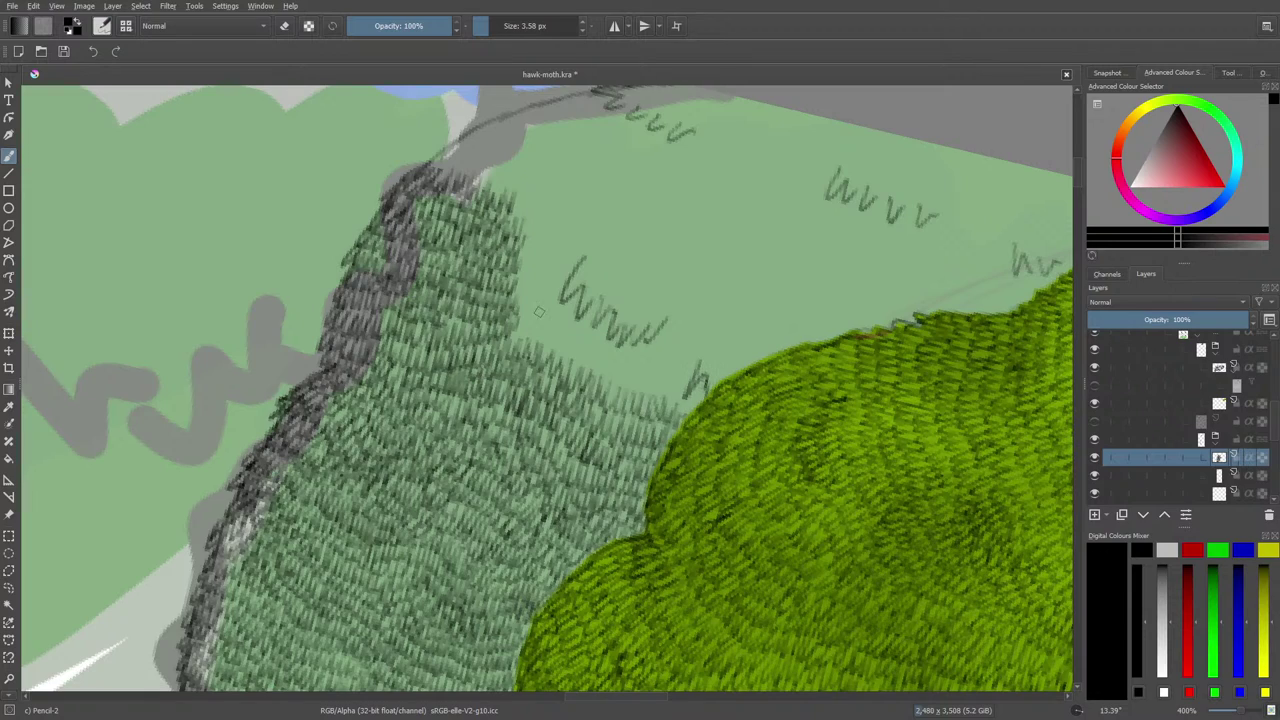
Extend the hatching from the upper-left patch over the central zigzag guide and down to the bright green bush's edge.
mouse_move(516, 332)
left_mouse_down()
mouse_move(571, 331)
mouse_move(577, 354)
mouse_move(602, 345)
mouse_move(617, 367)
mouse_move(648, 370)
mouse_move(656, 395)
mouse_move(685, 381)
mouse_move(682, 410)
mouse_move(688, 352)
mouse_move(666, 375)
mouse_move(658, 347)
mouse_move(649, 357)
mouse_move(598, 340)
mouse_move(534, 289)
mouse_move(523, 316)
mouse_move(520, 286)
mouse_move(537, 264)
mouse_move(586, 285)
mouse_move(573, 268)
mouse_move(583, 265)
mouse_move(606, 281)
mouse_move(606, 312)
mouse_move(640, 298)
mouse_move(645, 322)
mouse_move(658, 320)
mouse_move(600, 241)
left_mouse_up()
mouse_move(572, 294)
left_mouse_down()
mouse_move(586, 326)
mouse_move(560, 276)
mouse_move(536, 284)
mouse_move(523, 254)
mouse_move(560, 264)
mouse_move(576, 250)
mouse_move(568, 232)
mouse_move(535, 230)
mouse_move(533, 211)
left_mouse_up()
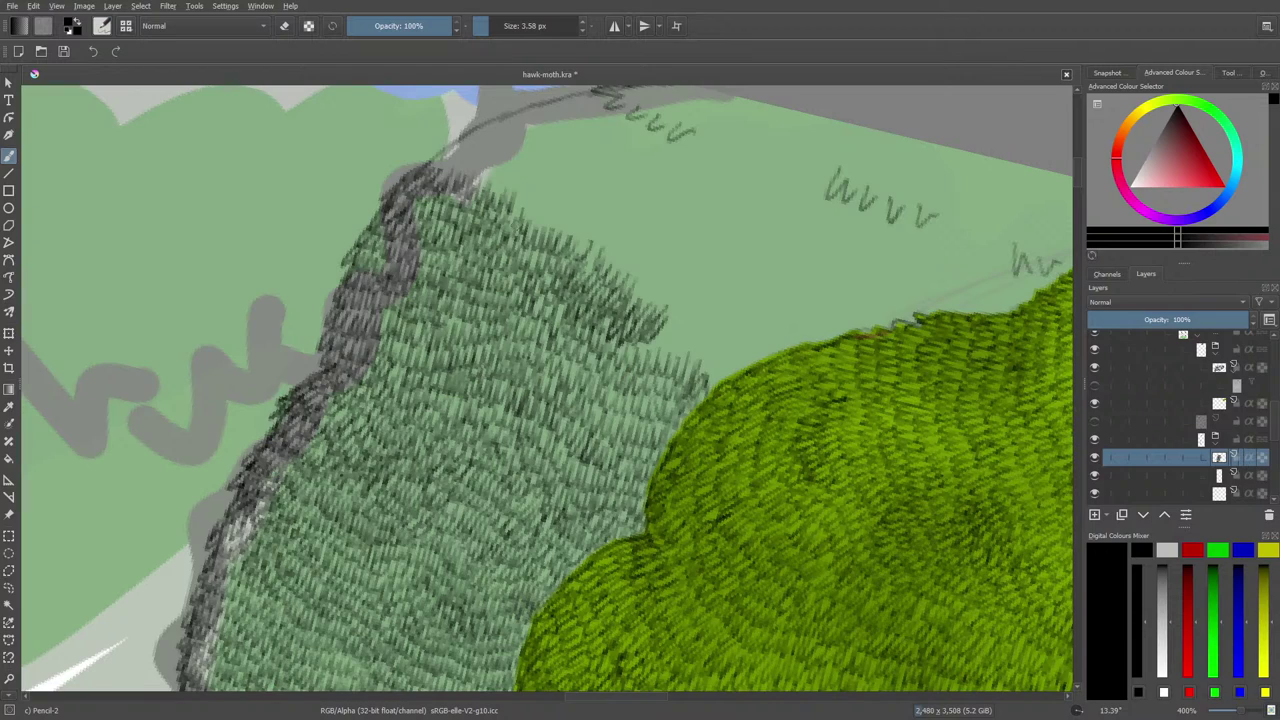
mouse_move(634, 356)
left_mouse_down()
mouse_move(684, 335)
mouse_move(727, 367)
left_mouse_up()
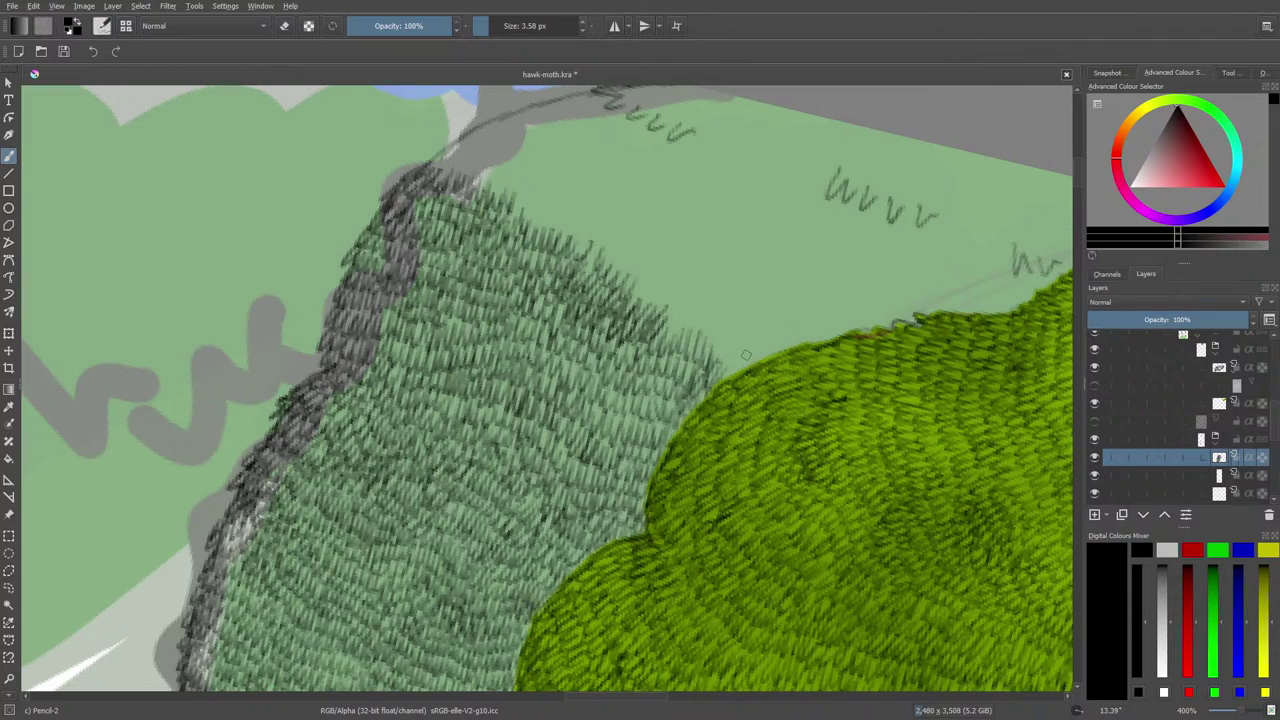
Rotate the canvas to about -66° and hatch a new patch over the zigzag guide at the canvas edge, following the curved outline.
right_click(443, 271)
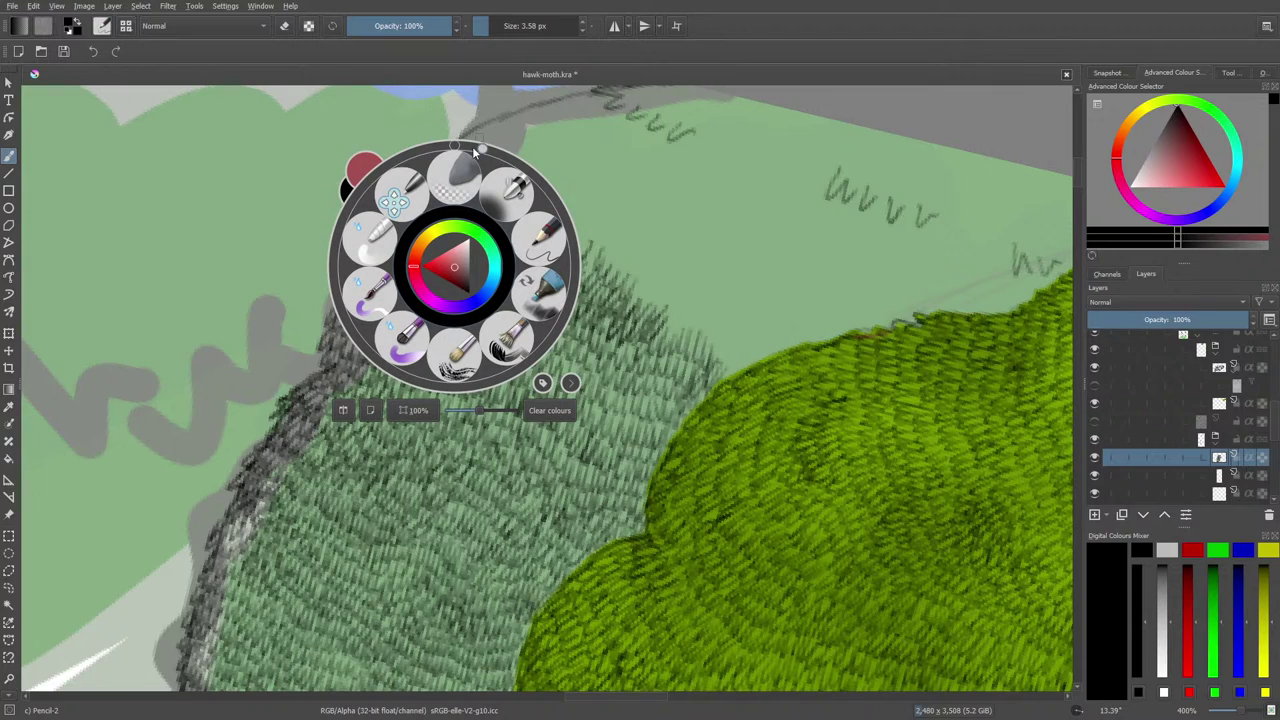
left_click_drag(363, 163, 317, 210)
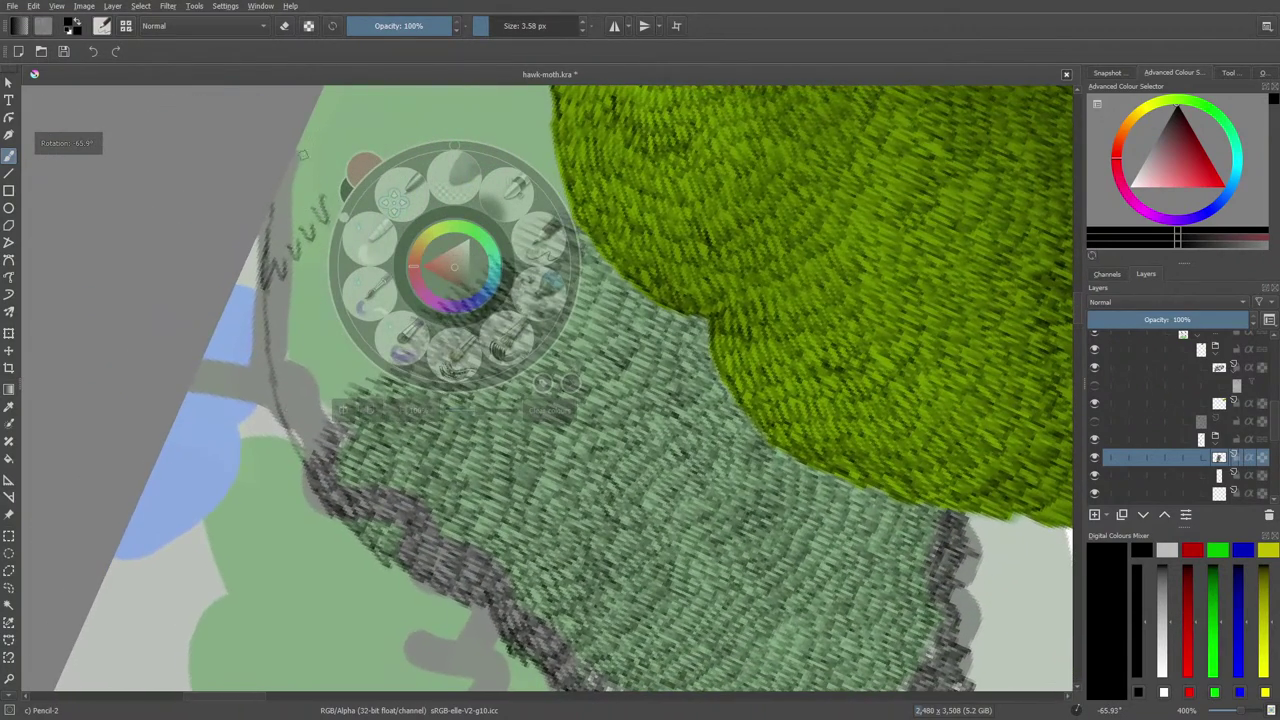
mouse_move(258, 250)
left_mouse_down()
mouse_move(272, 262)
mouse_move(288, 250)
mouse_move(320, 188)
mouse_move(300, 238)
mouse_move(284, 212)
mouse_move(268, 240)
mouse_move(314, 176)
mouse_move(300, 152)
mouse_move(294, 178)
left_mouse_up()
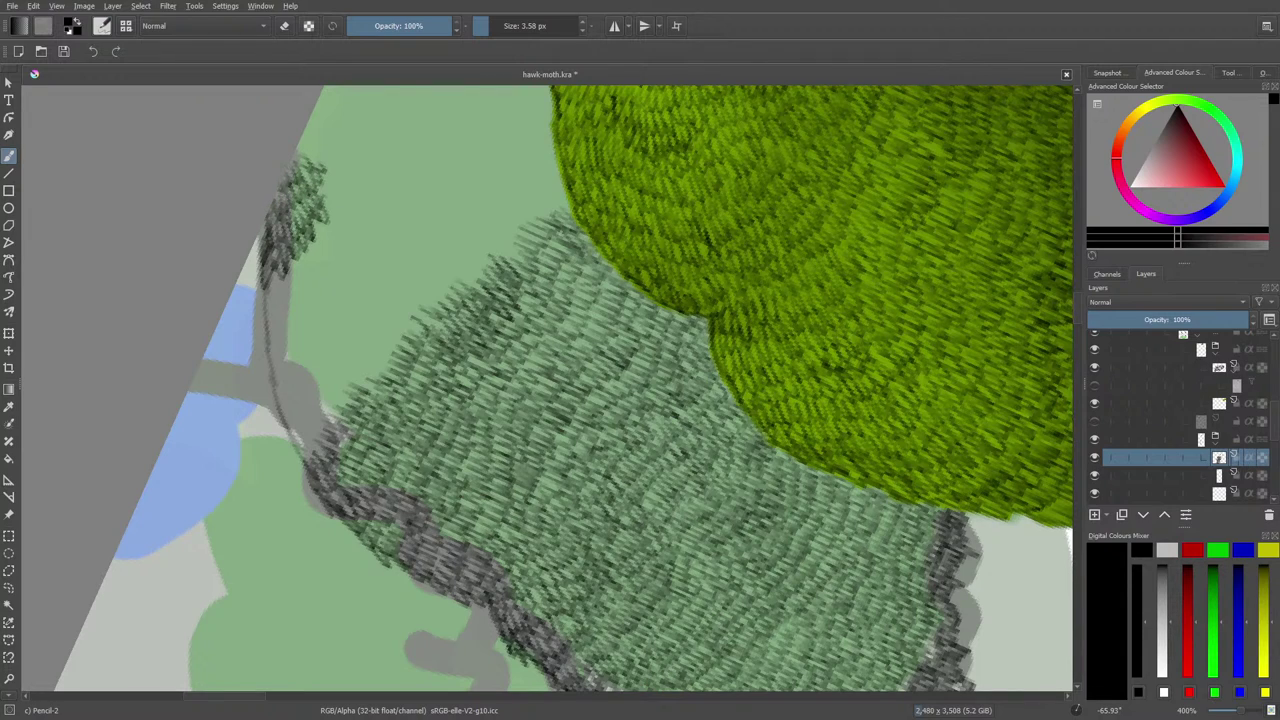
mouse_move(267, 300)
left_mouse_down()
mouse_move(292, 255)
mouse_move(326, 224)
mouse_move(337, 230)
mouse_move(323, 163)
left_mouse_up()
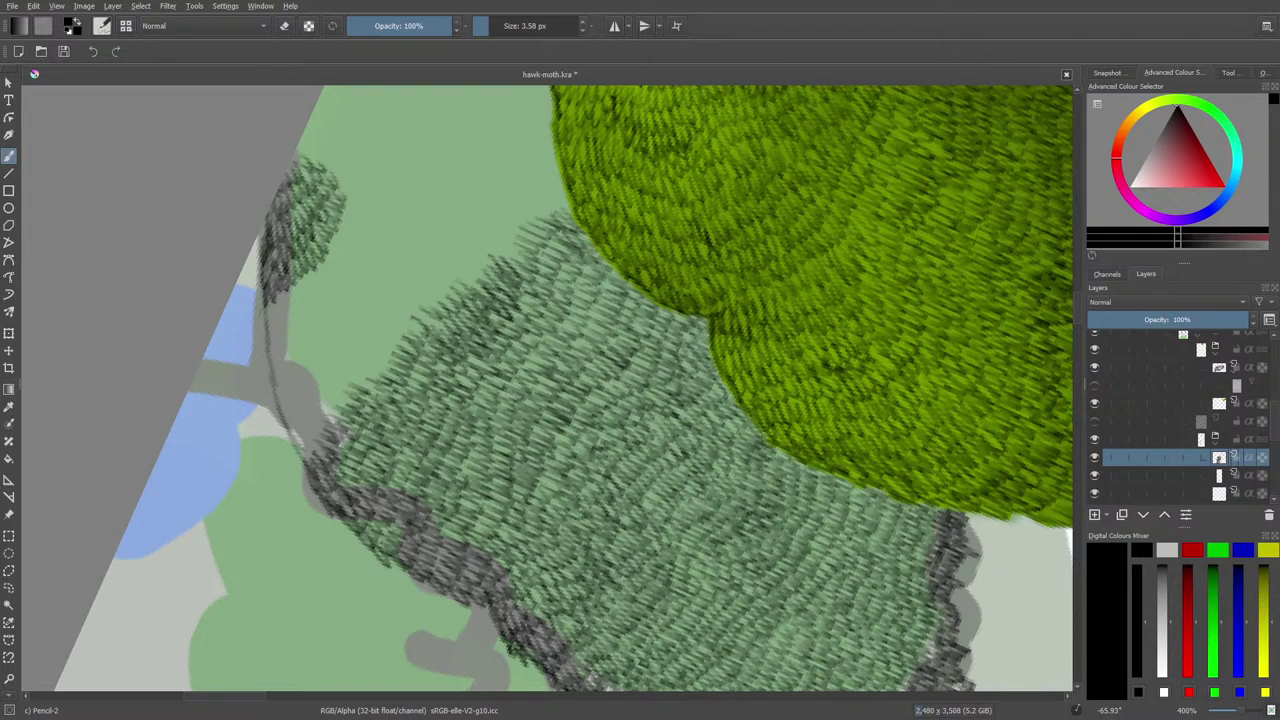
mouse_move(271, 338)
left_mouse_down()
mouse_move(284, 292)
mouse_move(342, 238)
left_mouse_up()
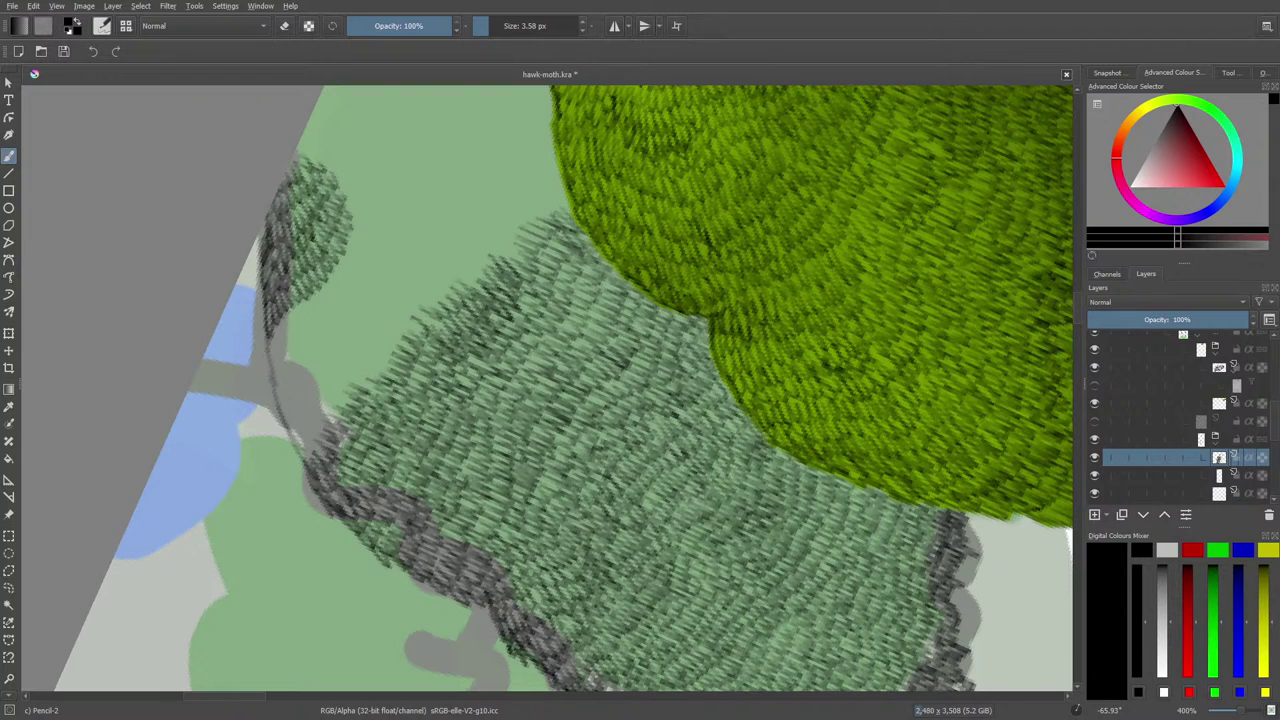
mouse_move(262, 355)
left_mouse_down()
mouse_move(270, 340)
mouse_move(276, 360)
mouse_move(292, 312)
mouse_move(307, 308)
left_mouse_up()
Extend the canvas-edge patch with overlapping black hatching rows along the curved outline and over the grey branch junction.
right_click(268, 345)
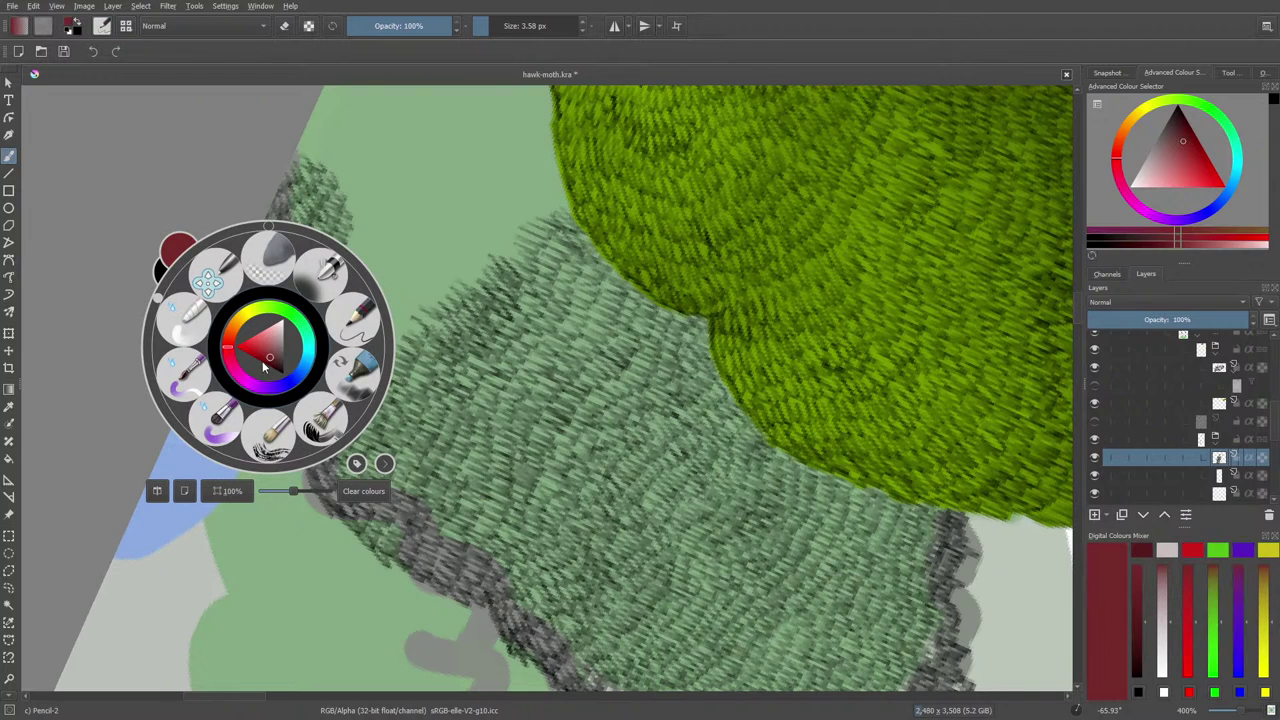
key("Escape")
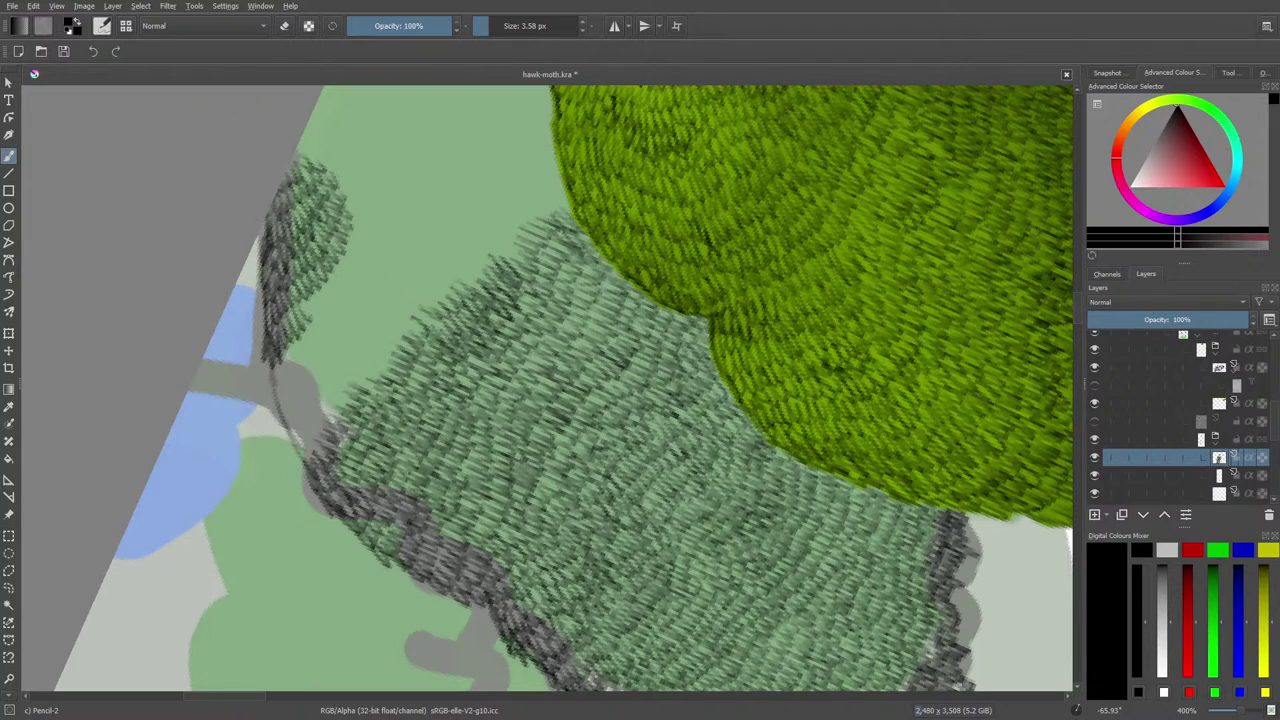
mouse_move(266, 390)
left_mouse_down()
mouse_move(276, 360)
mouse_move(290, 372)
mouse_move(324, 320)
mouse_move(310, 304)
mouse_move(350, 262)
mouse_move(362, 216)
mouse_move(366, 232)
left_mouse_up()
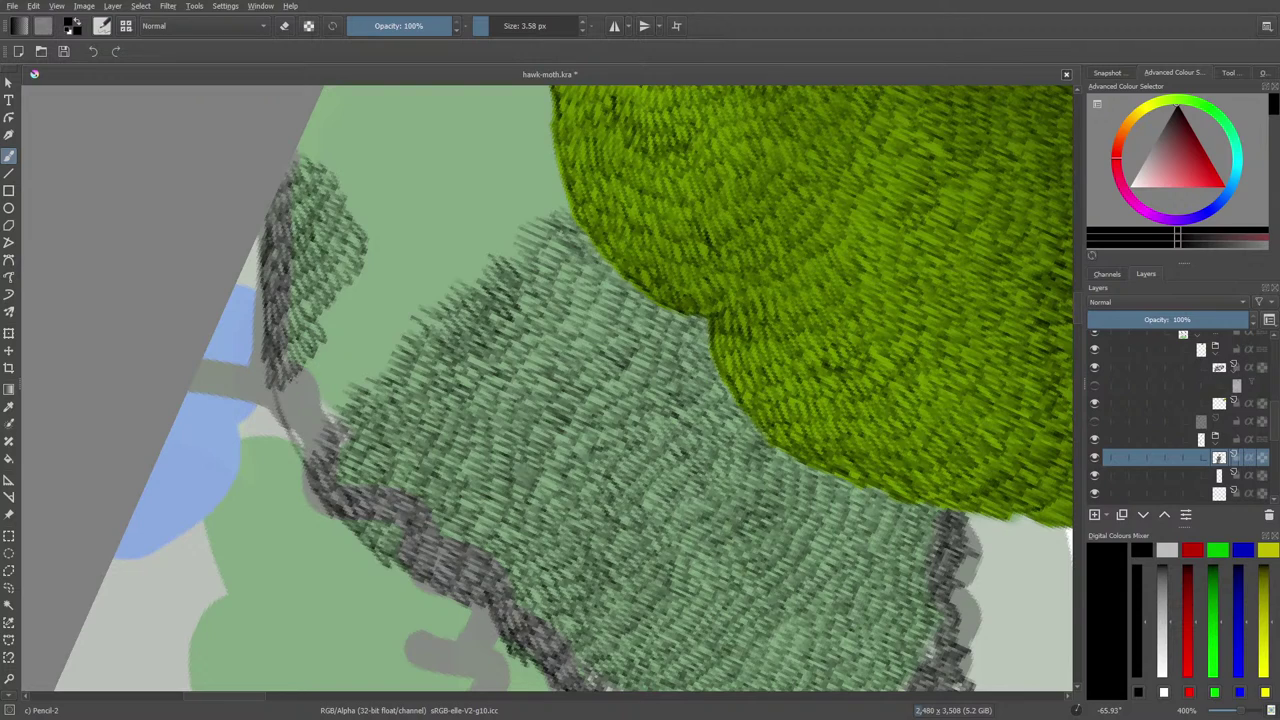
mouse_move(280, 405)
left_mouse_down()
mouse_move(314, 376)
mouse_move(314, 328)
mouse_move(352, 292)
left_mouse_up()
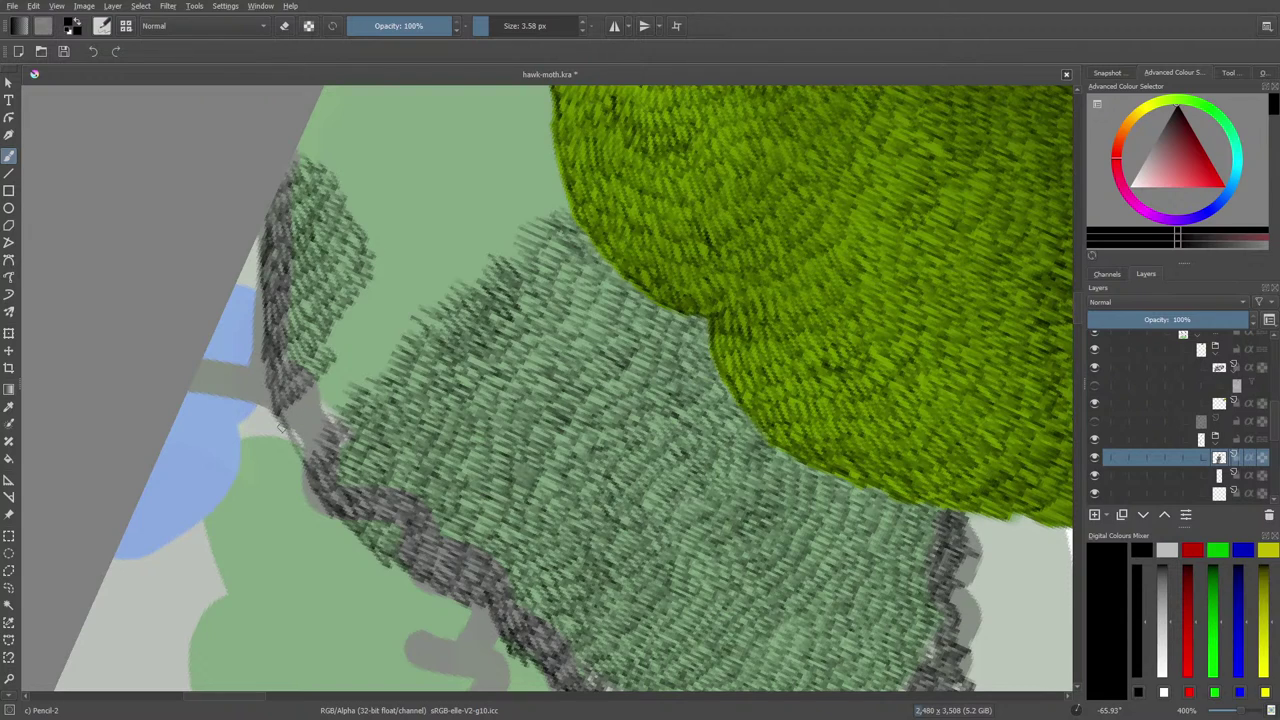
left_click_drag(281, 428, 322, 386)
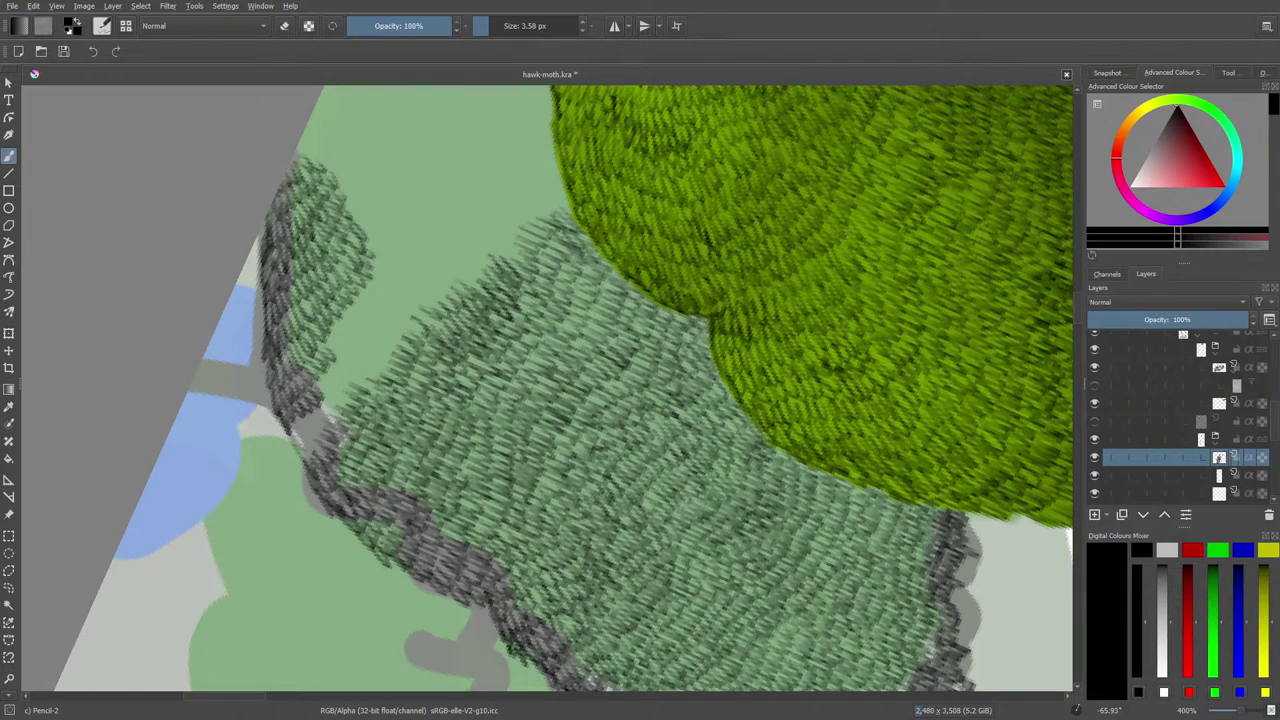
Widen the canvas-edge patch and hatch along the outline past the branch junction, joining it to the main foliage mass.
right_click(170, 300)
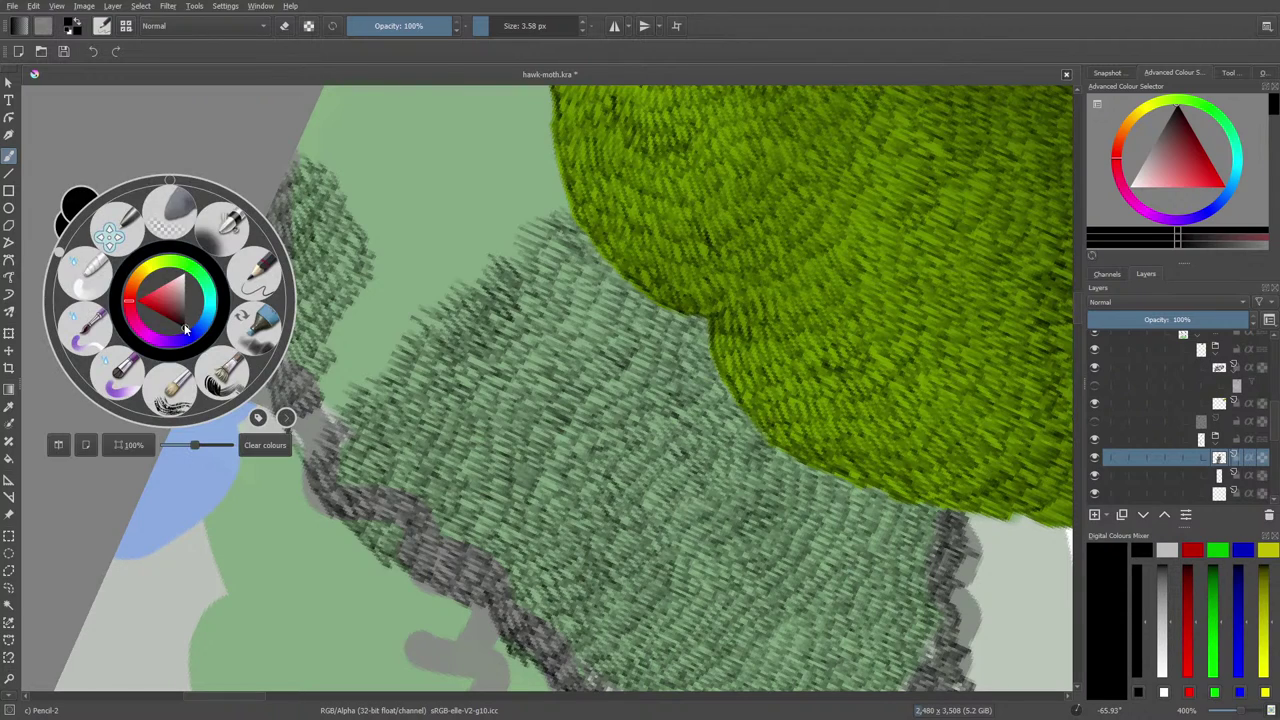
right_click(160, 293)
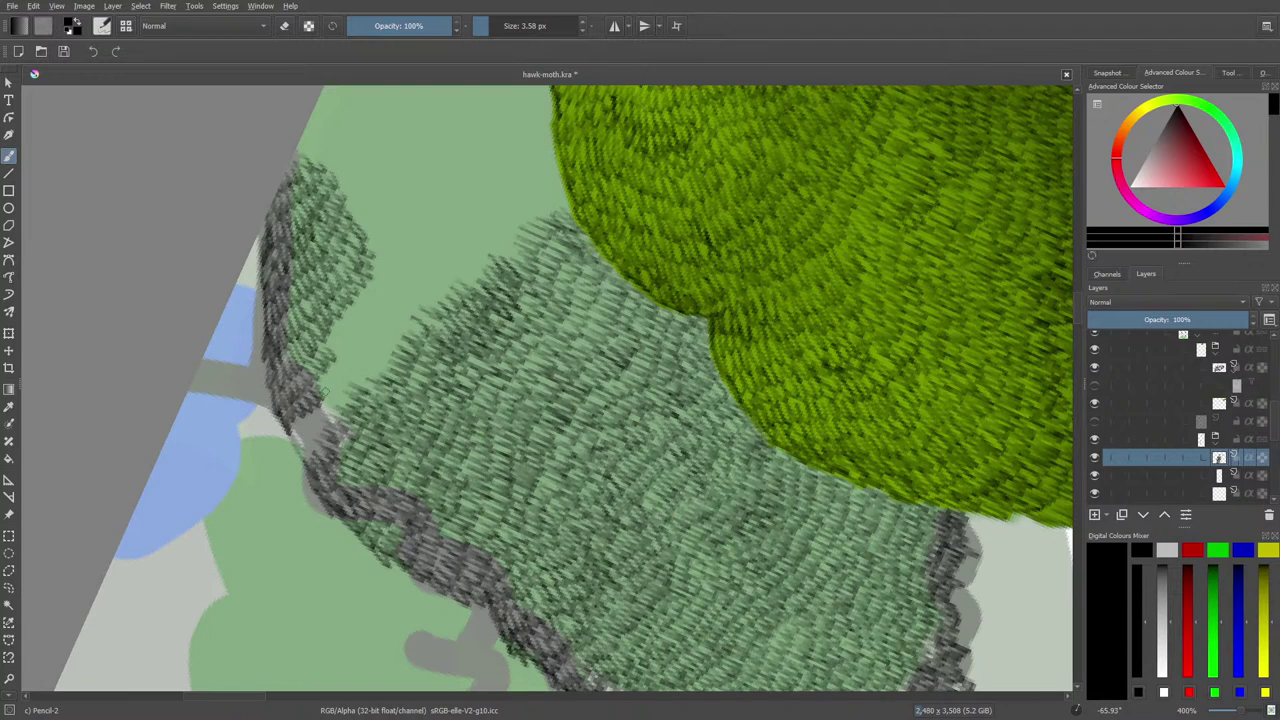
mouse_move(323, 391)
left_mouse_down()
mouse_move(340, 366)
mouse_move(336, 322)
mouse_move(369, 302)
mouse_move(386, 262)
left_mouse_up()
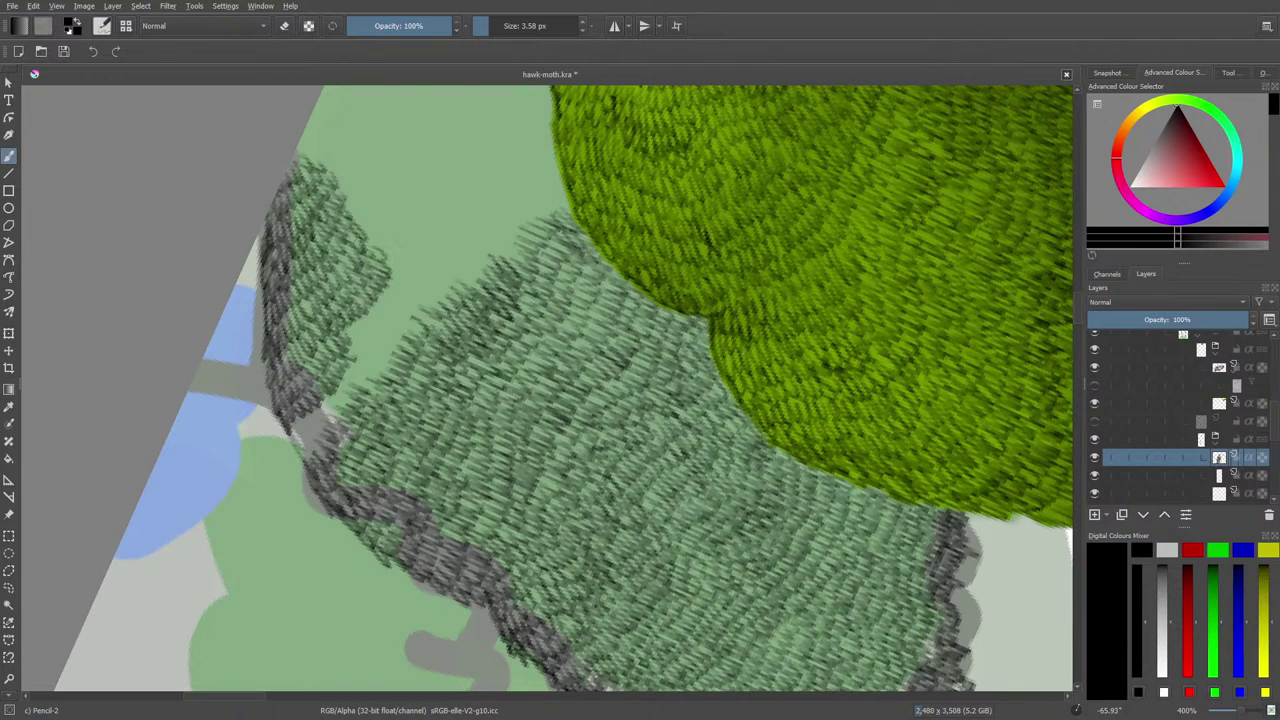
left_click_drag(285, 444, 360, 368)
left_click_drag(299, 458, 318, 440)
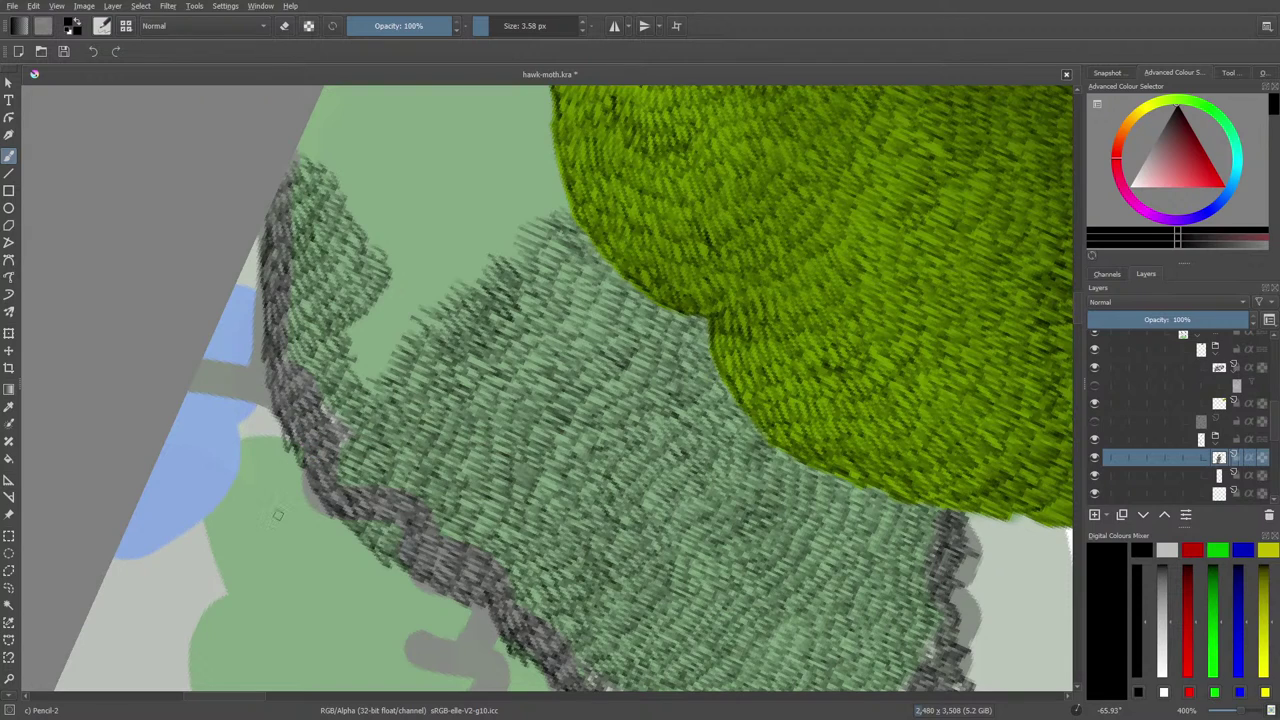
Rotate the canvas to about -53° and fill the wedge-shaped gap between the canvas-edge patch and the main mass with hatching rows.
right_click(265, 496)
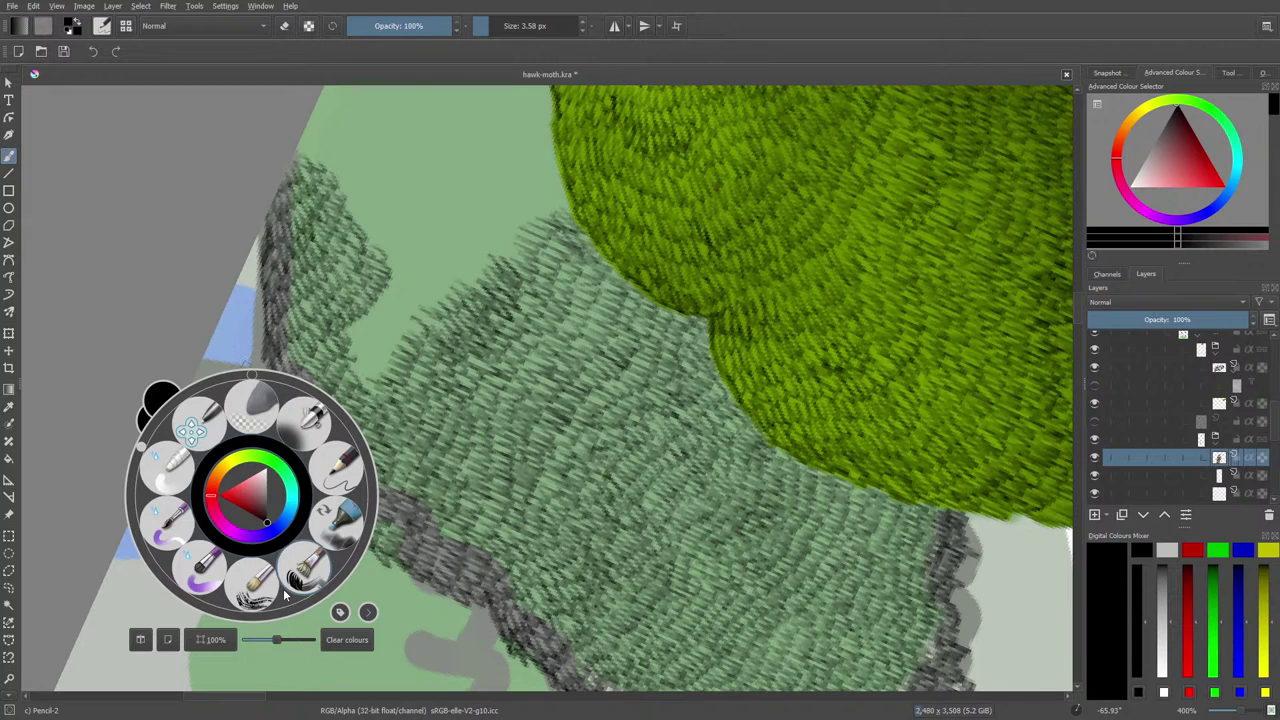
left_click(254, 379)
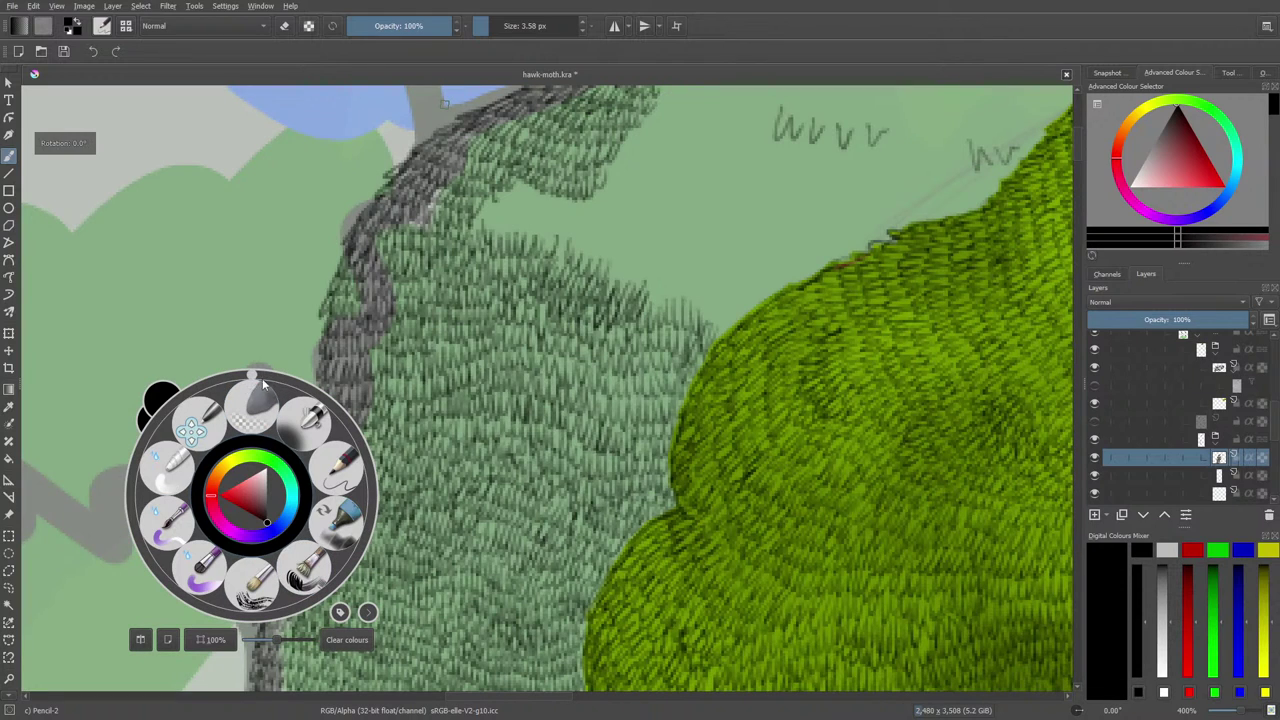
left_click_drag(252, 380, 159, 425)
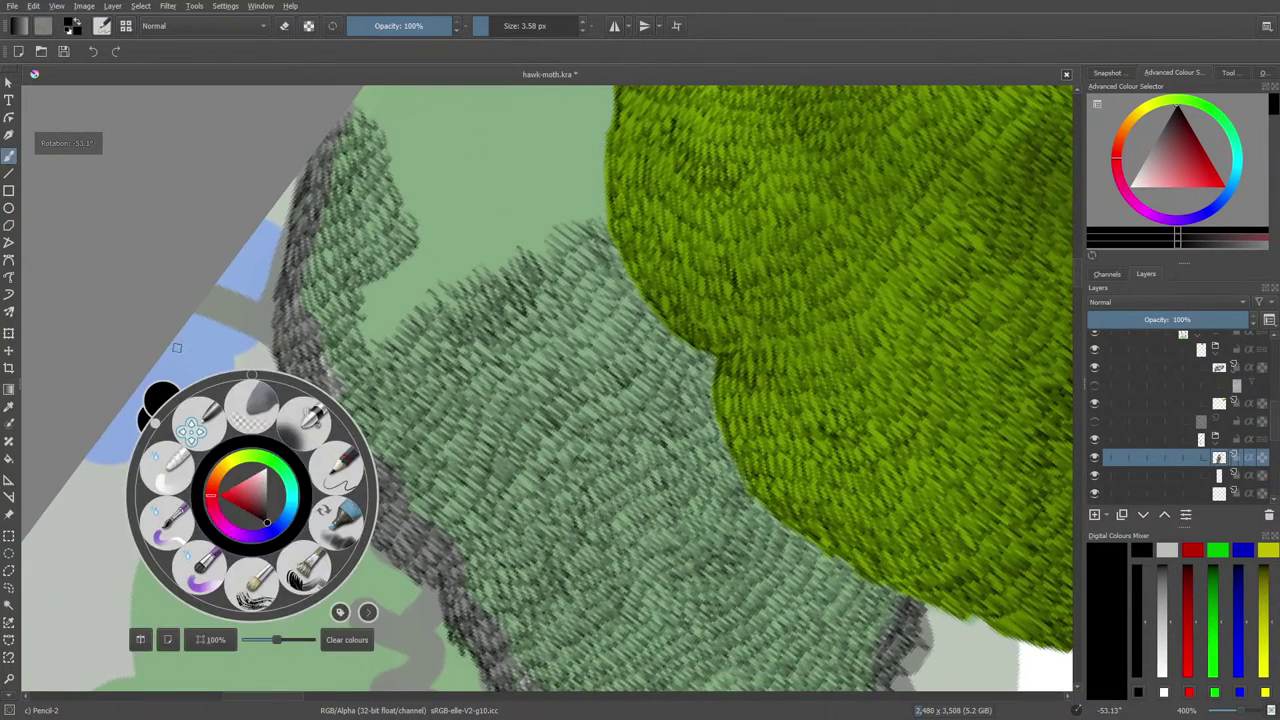
mouse_move(358, 298)
left_mouse_down()
mouse_move(416, 266)
mouse_move(421, 244)
left_mouse_up()
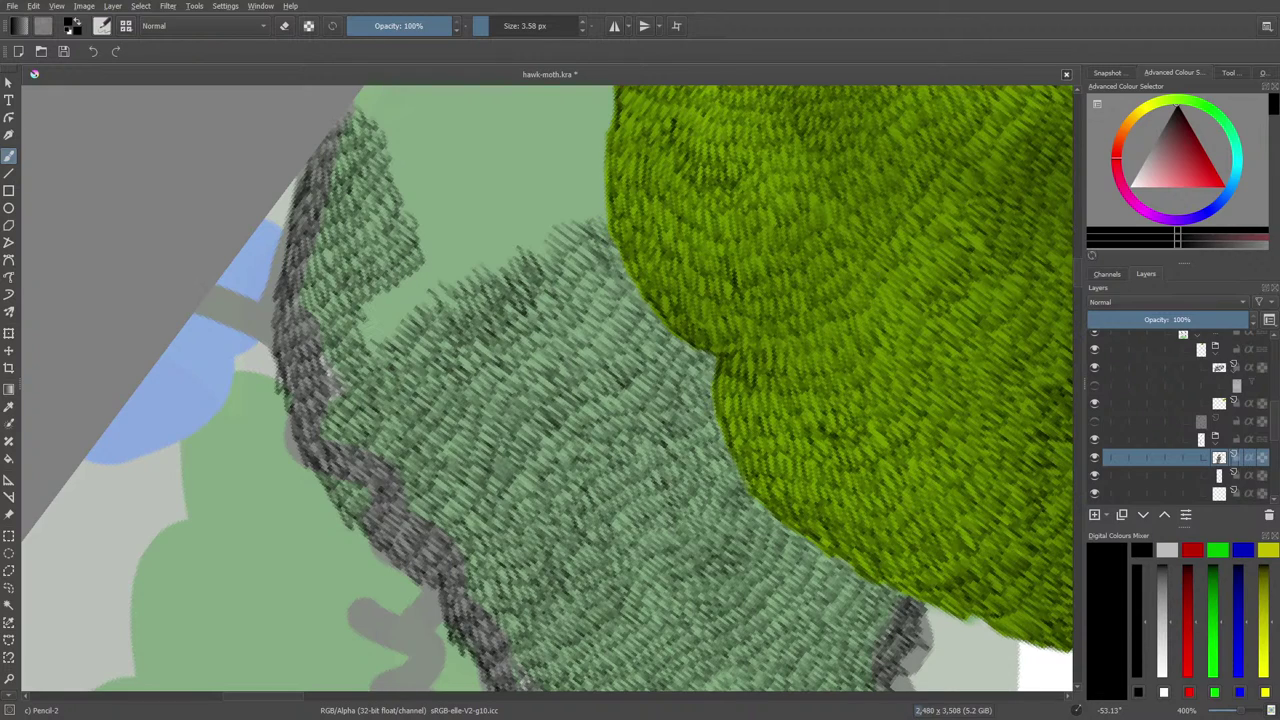
left_click_drag(362, 318, 427, 271)
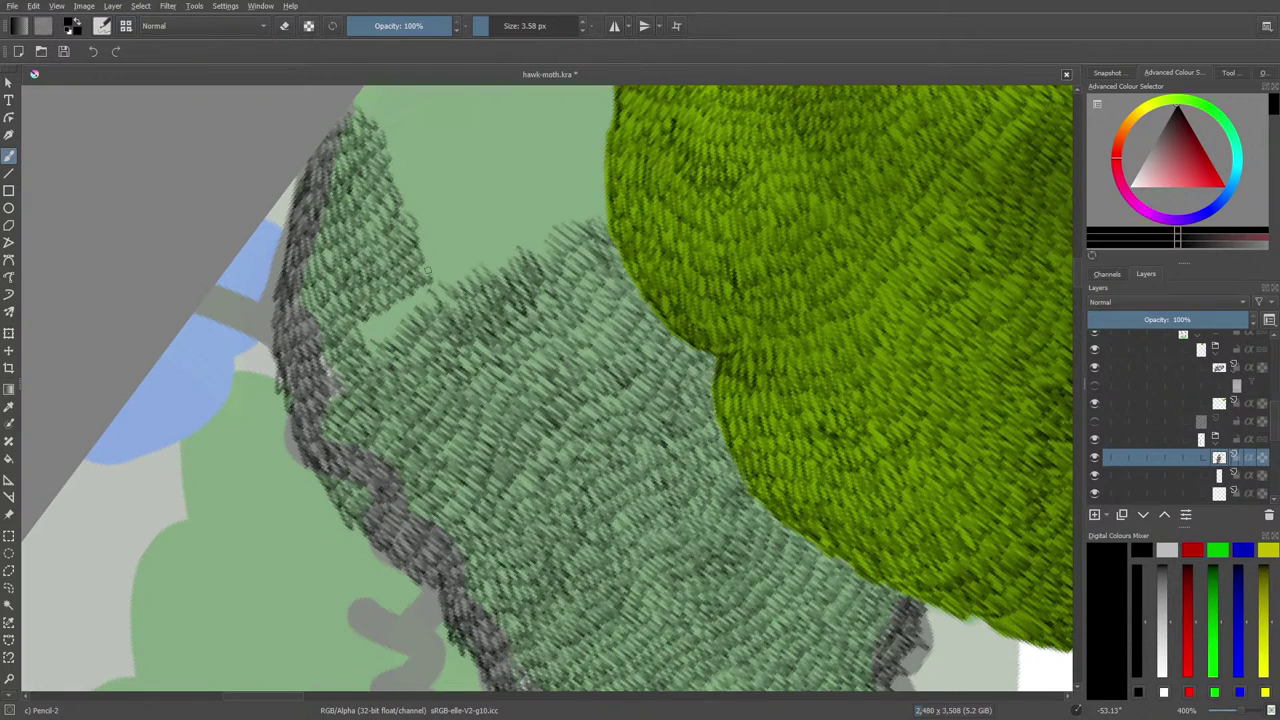
left_click_drag(367, 332, 438, 282)
mouse_move(370, 354)
left_mouse_down()
mouse_move(447, 282)
mouse_move(442, 264)
mouse_move(474, 259)
mouse_move(492, 238)
mouse_move(514, 242)
left_mouse_up()
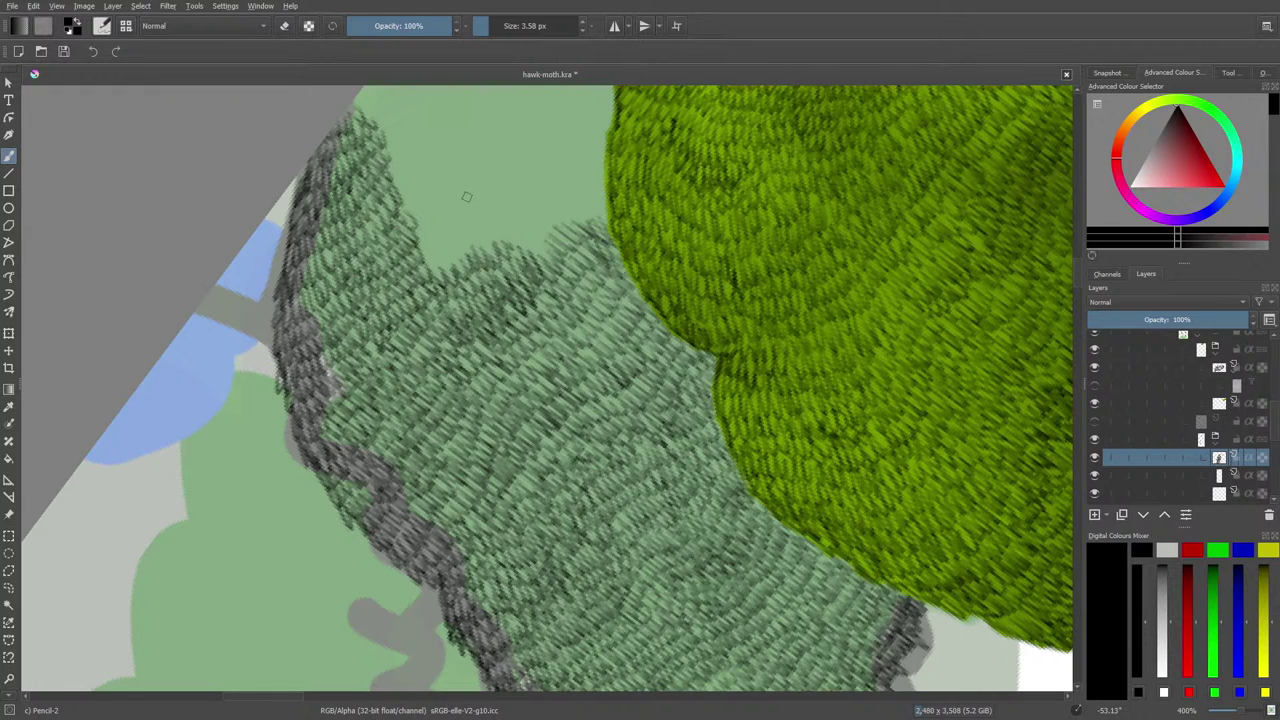
Rotate the canvas to about 12.5° and hatch a small patch over the zigzag guide beside the bright green bush.
mouse_move(1078, 270)
left_mouse_down()
mouse_move(1075, 252)
mouse_move(256, 332)
left_mouse_up()
right_click(256, 332)
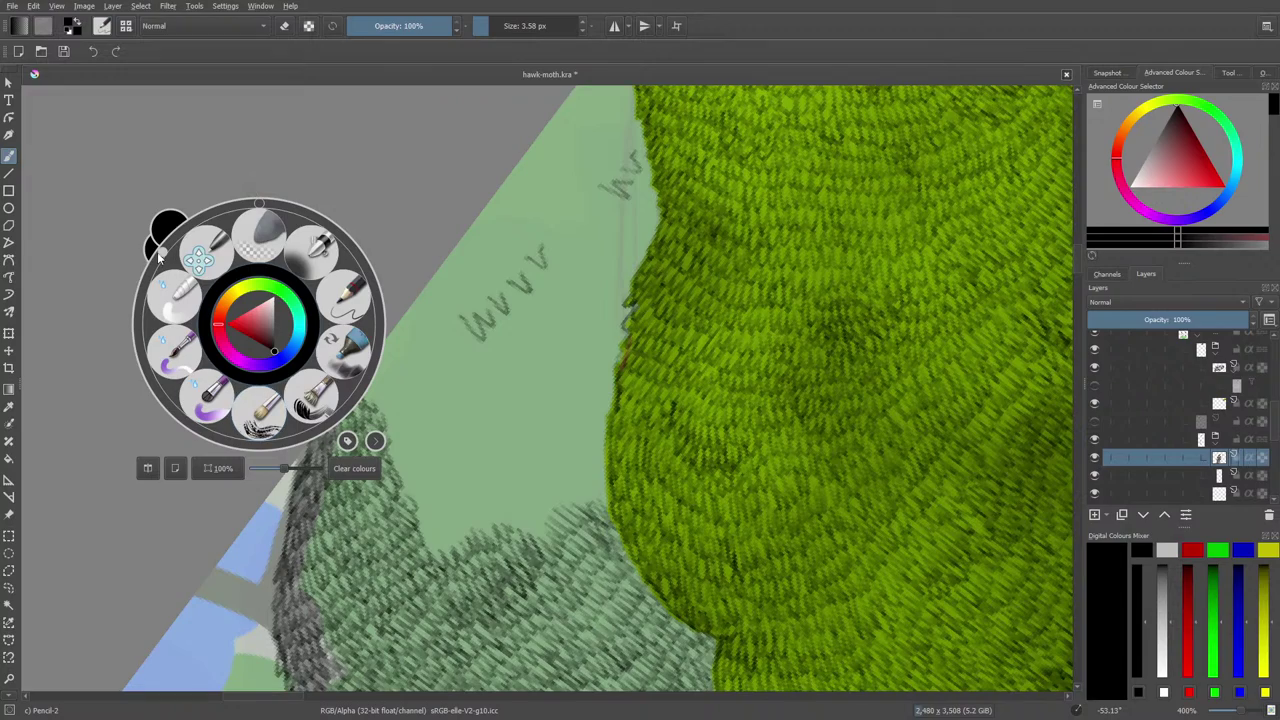
left_click_drag(161, 252, 285, 205)
left_click(790, 330)
mouse_move(757, 352)
left_mouse_down()
mouse_move(760, 390)
mouse_move(770, 362)
mouse_move(796, 378)
mouse_move(820, 358)
mouse_move(784, 358)
mouse_move(759, 337)
mouse_move(822, 331)
mouse_move(836, 350)
mouse_move(850, 335)
left_mouse_up()
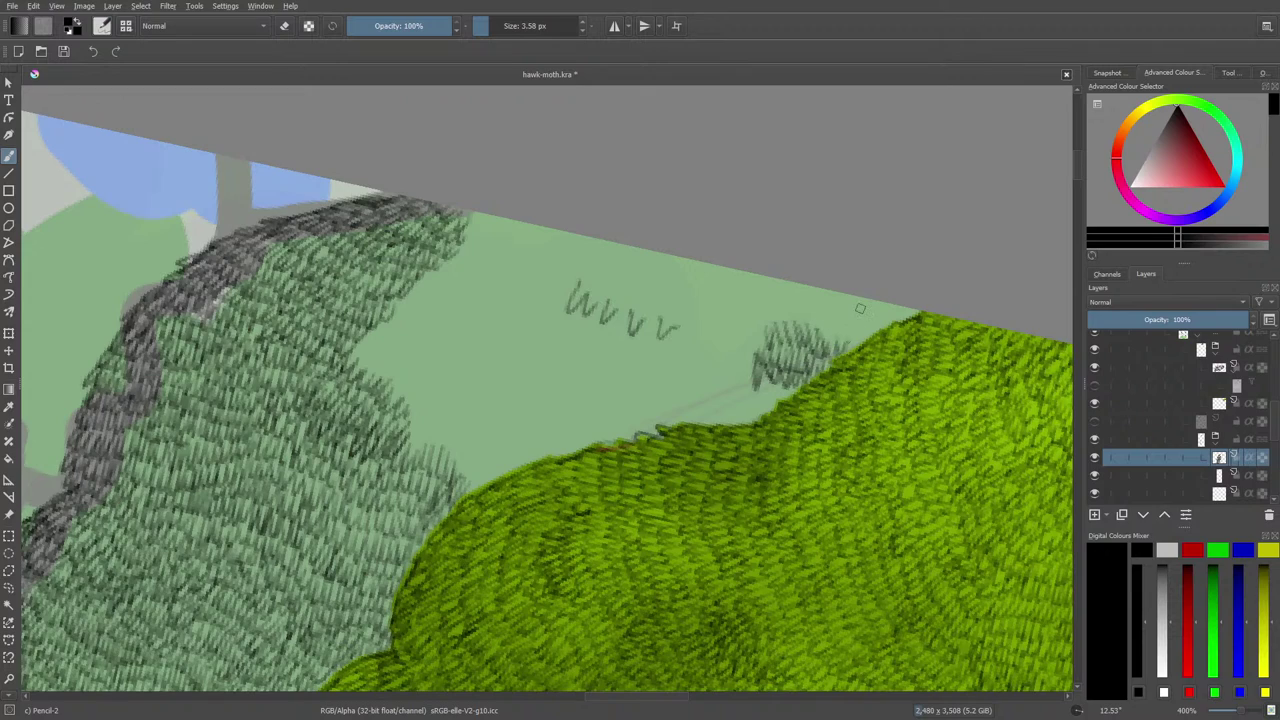
Hatch over the remaining zigzag guide and along the canvas edge to the bright green bush, joining the small patch beside it.
mouse_move(673, 317)
left_mouse_down()
mouse_move(642, 300)
mouse_move(623, 320)
mouse_move(621, 299)
mouse_move(586, 291)
mouse_move(577, 265)
mouse_move(593, 254)
mouse_move(672, 322)
mouse_move(670, 300)
mouse_move(688, 294)
mouse_move(679, 269)
mouse_move(683, 280)
mouse_move(580, 237)
mouse_move(500, 226)
left_mouse_up()
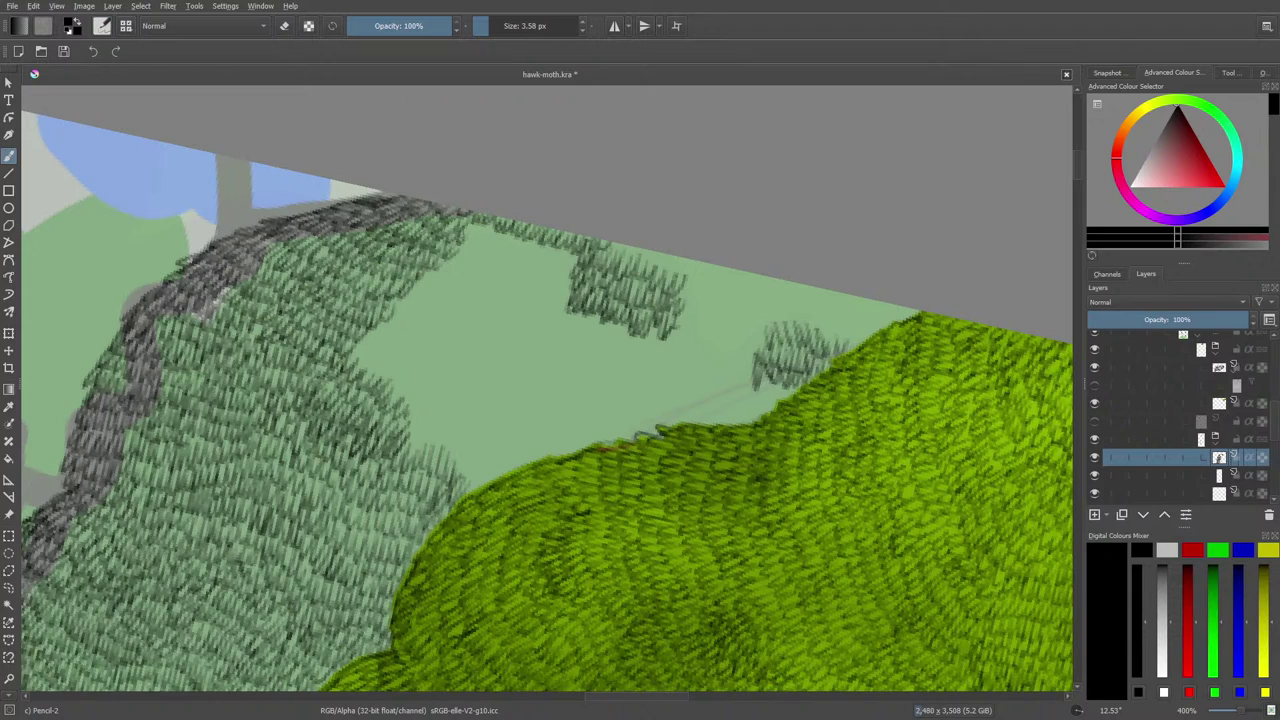
mouse_move(474, 233)
left_mouse_down()
mouse_move(580, 262)
mouse_move(626, 252)
mouse_move(678, 265)
left_mouse_up()
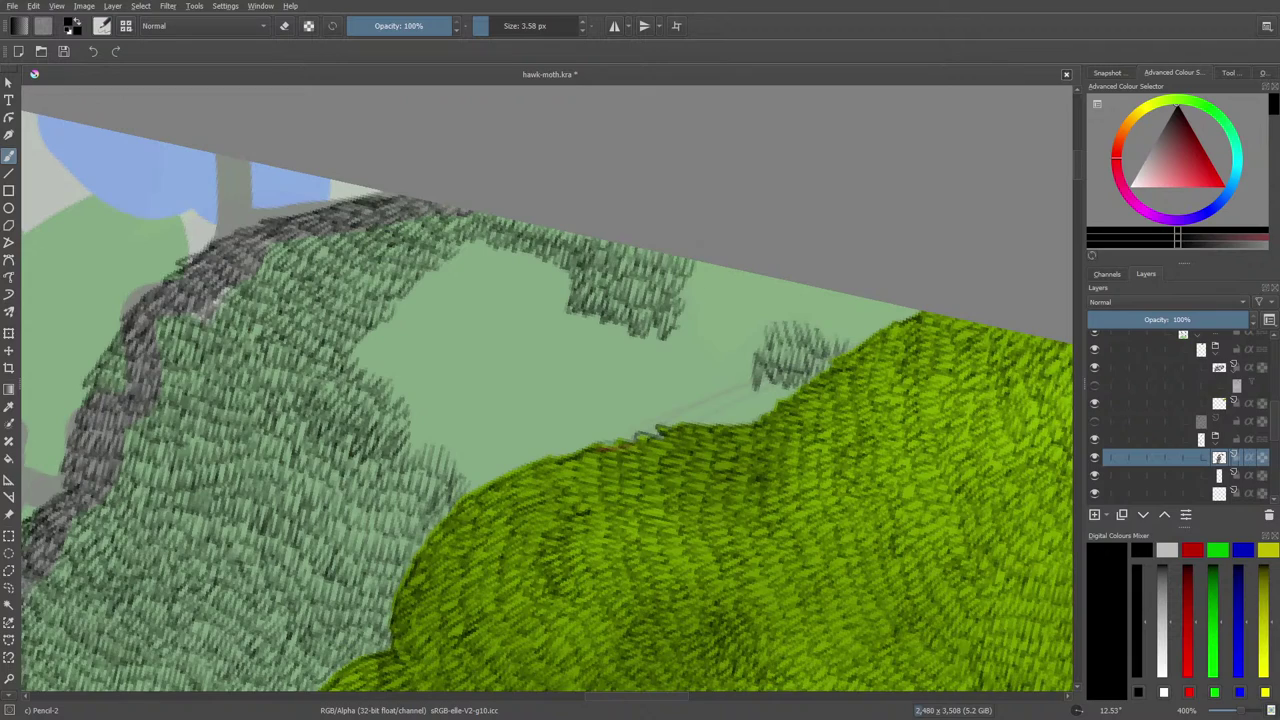
mouse_move(690, 320)
left_mouse_down()
mouse_move(692, 298)
mouse_move(720, 304)
mouse_move(705, 263)
mouse_move(746, 288)
mouse_move(772, 282)
mouse_move(888, 318)
left_mouse_up()
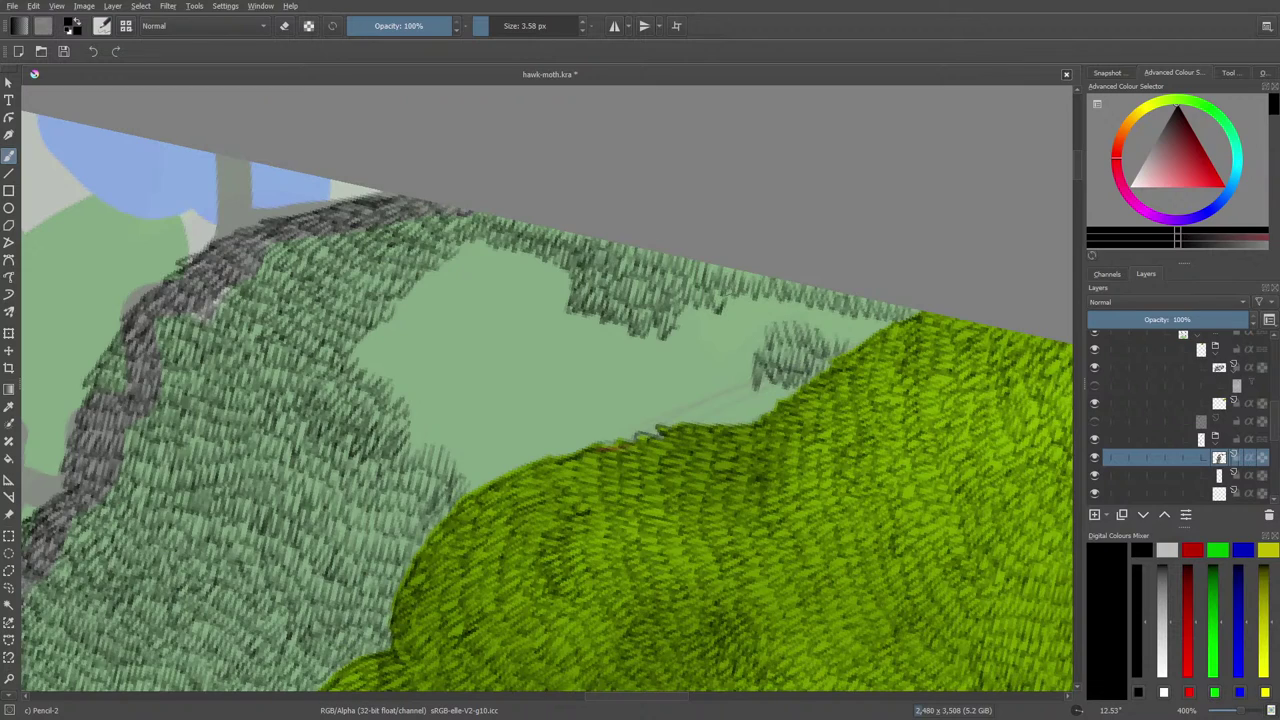
mouse_move(728, 300)
left_mouse_down()
mouse_move(875, 326)
mouse_move(858, 352)
left_mouse_up()
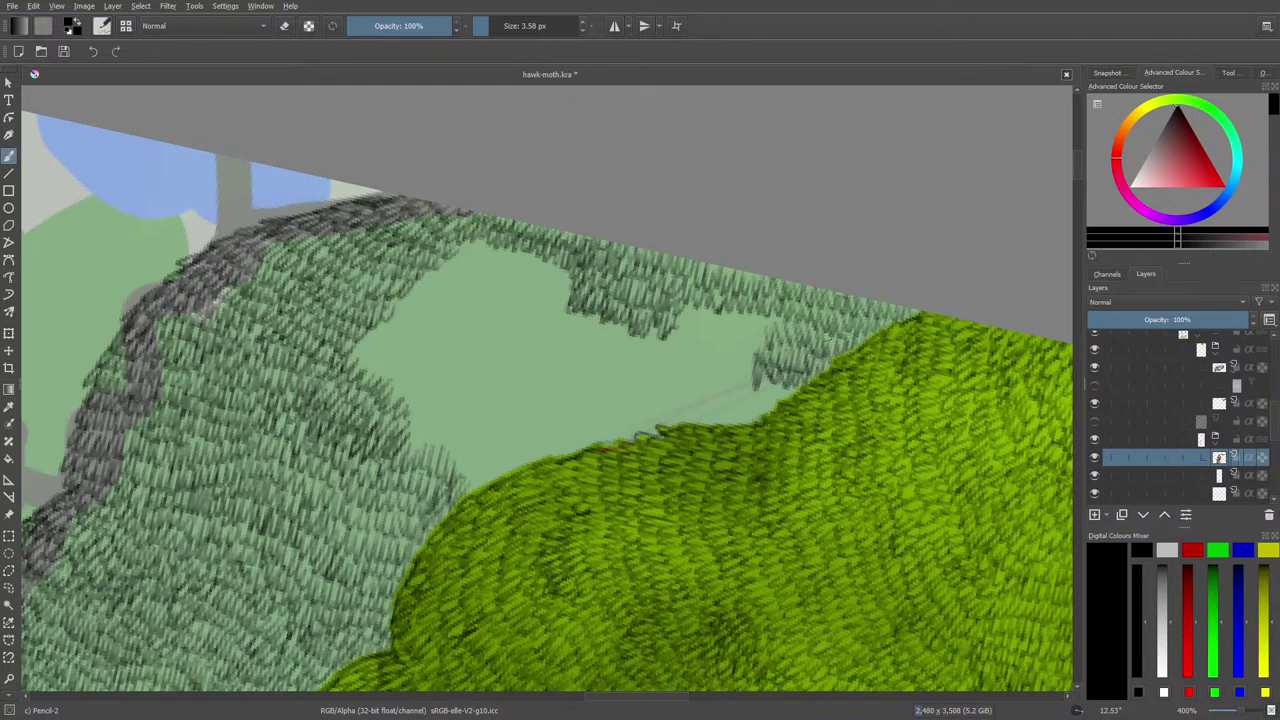
left_click_drag(776, 326, 680, 316)
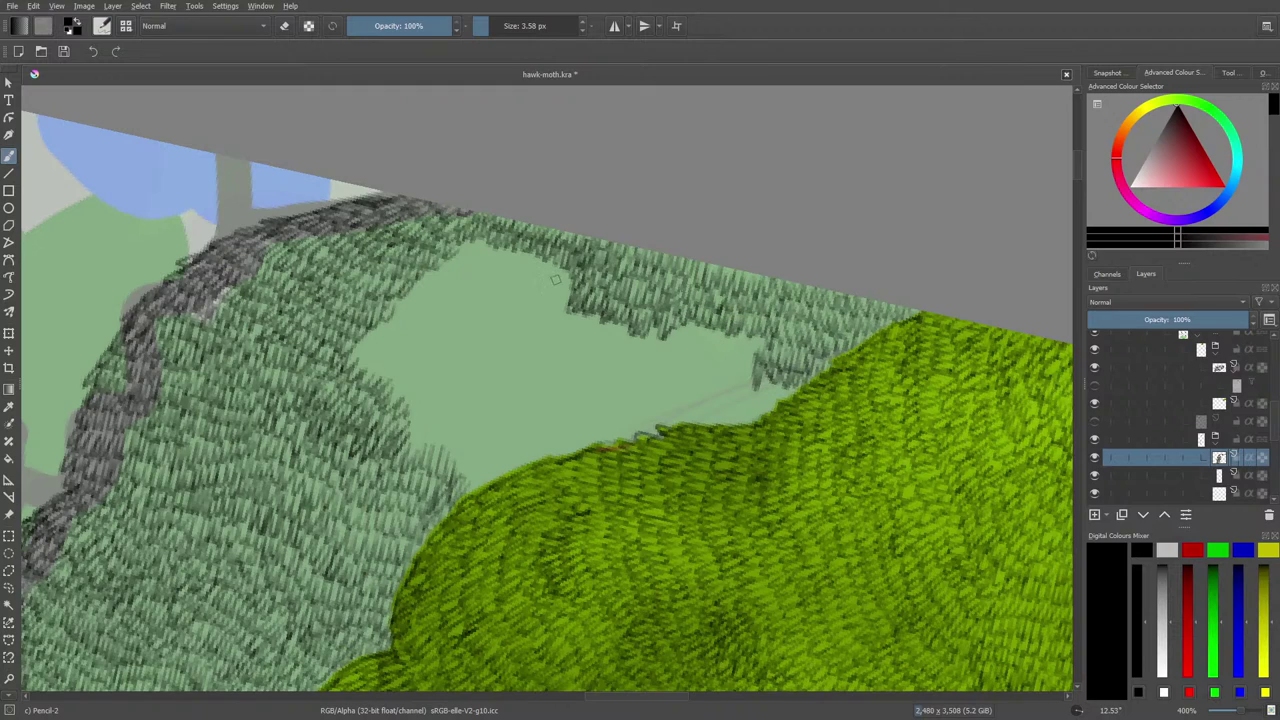
Hatch successive rows beneath the canvas-edge band, from the main foliage mass across to the bright green bush, narrowing the bare gap.
mouse_move(555, 279)
left_mouse_down()
mouse_move(564, 272)
mouse_move(479, 256)
mouse_move(466, 240)
mouse_move(450, 262)
mouse_move(565, 301)
left_mouse_up()
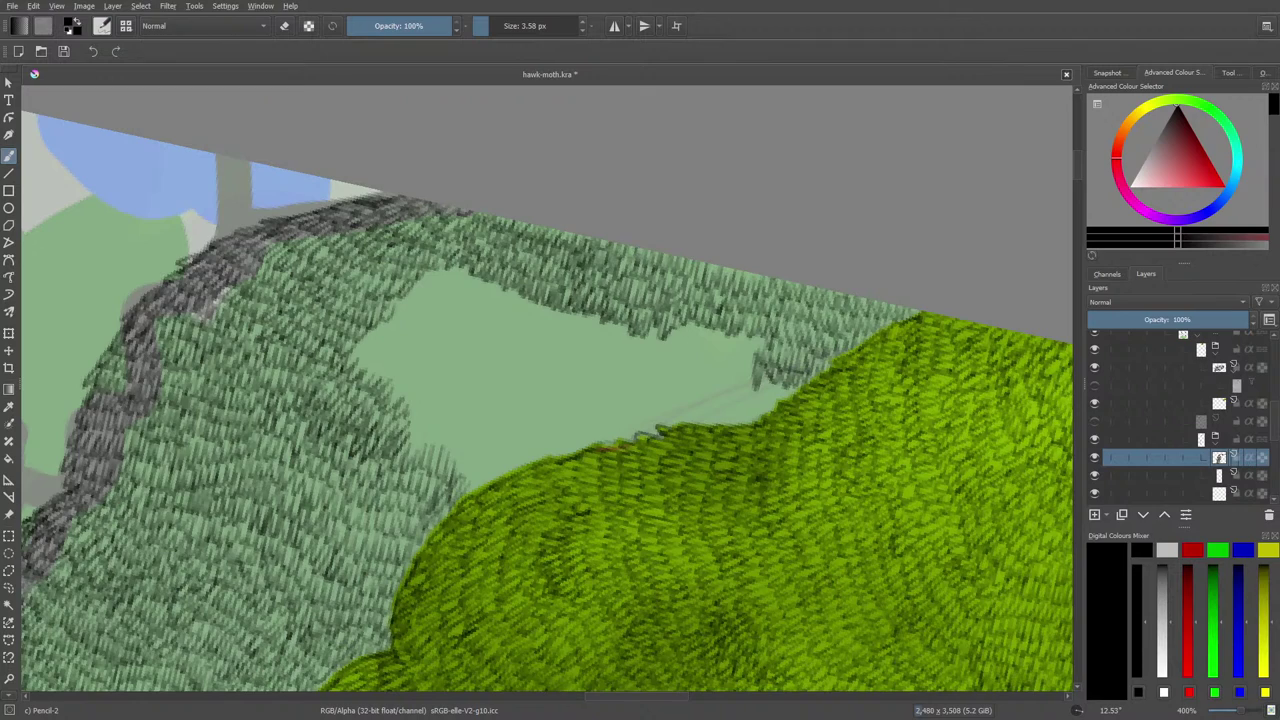
mouse_move(438, 266)
left_mouse_down()
mouse_move(567, 326)
mouse_move(656, 347)
mouse_move(690, 336)
mouse_move(728, 355)
mouse_move(766, 342)
left_mouse_up()
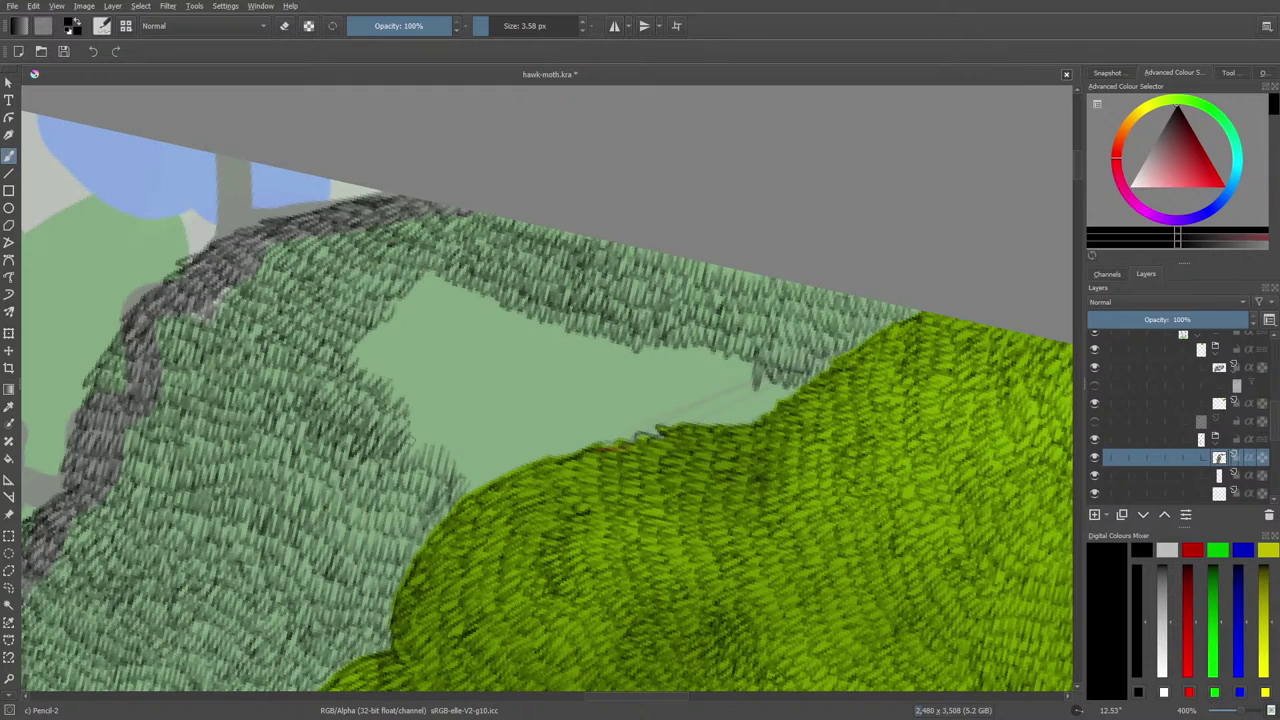
mouse_move(420, 274)
left_mouse_down()
mouse_move(532, 332)
mouse_move(565, 326)
mouse_move(612, 350)
mouse_move(702, 350)
mouse_move(750, 368)
left_mouse_up()
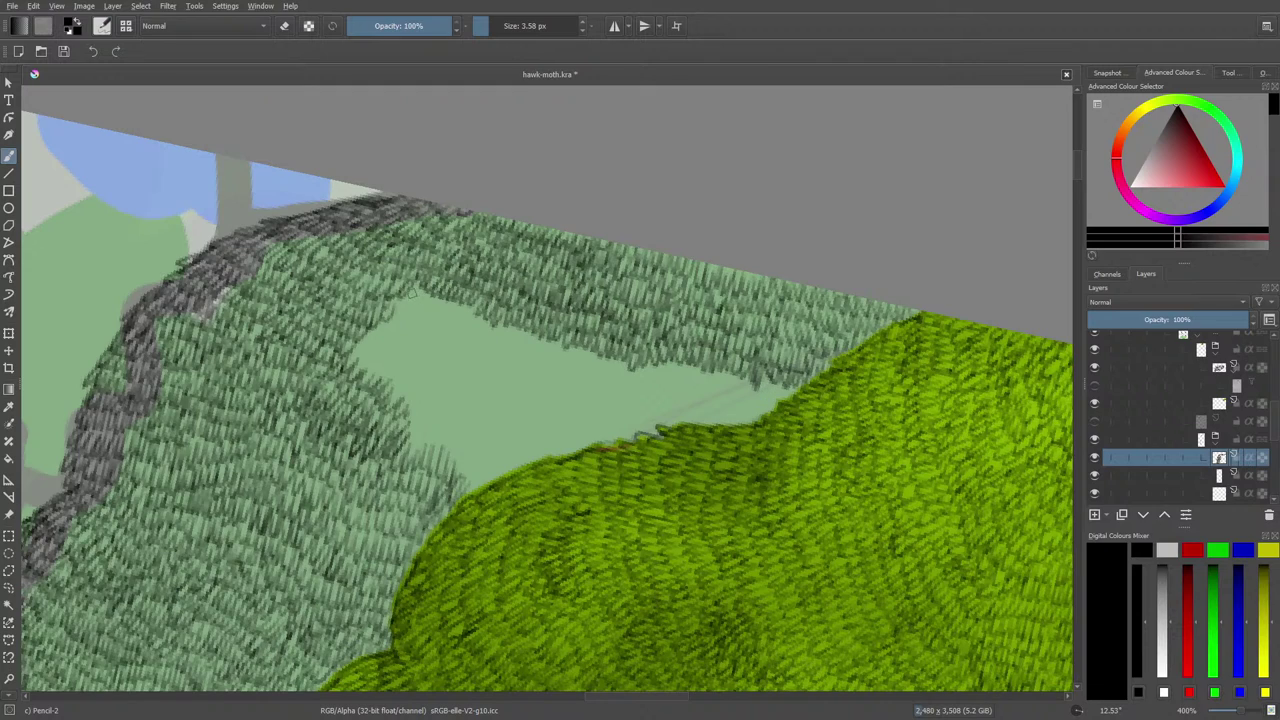
mouse_move(418, 294)
left_mouse_down()
mouse_move(544, 346)
mouse_move(562, 306)
left_mouse_up()
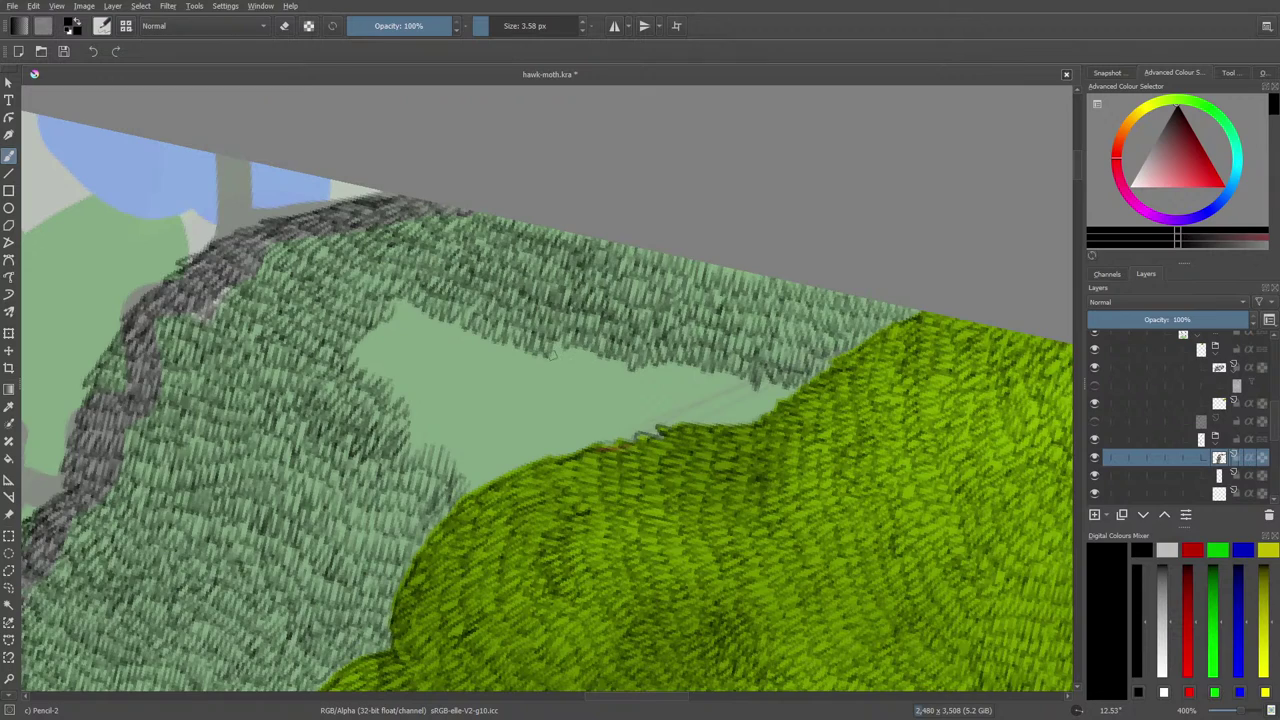
mouse_move(551, 356)
left_mouse_down()
mouse_move(737, 390)
mouse_move(782, 394)
left_mouse_up()
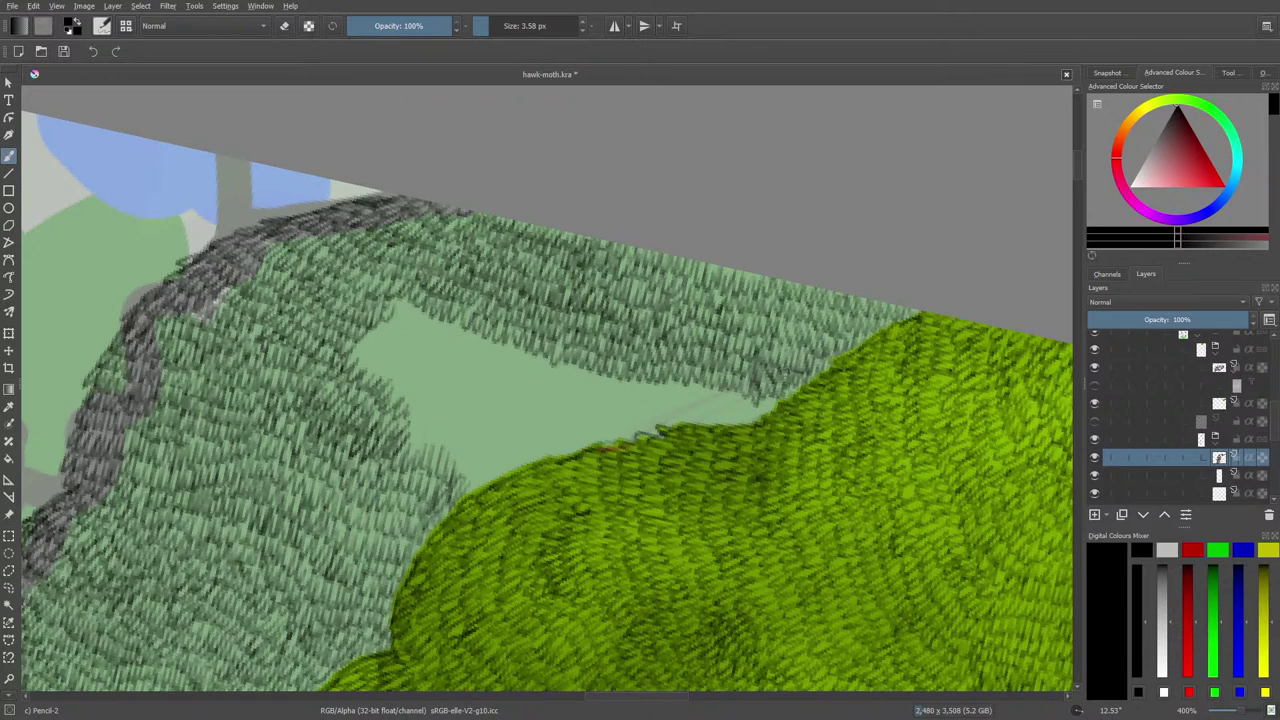
mouse_move(399, 311)
left_mouse_down()
mouse_move(578, 377)
mouse_move(757, 405)
left_mouse_up()
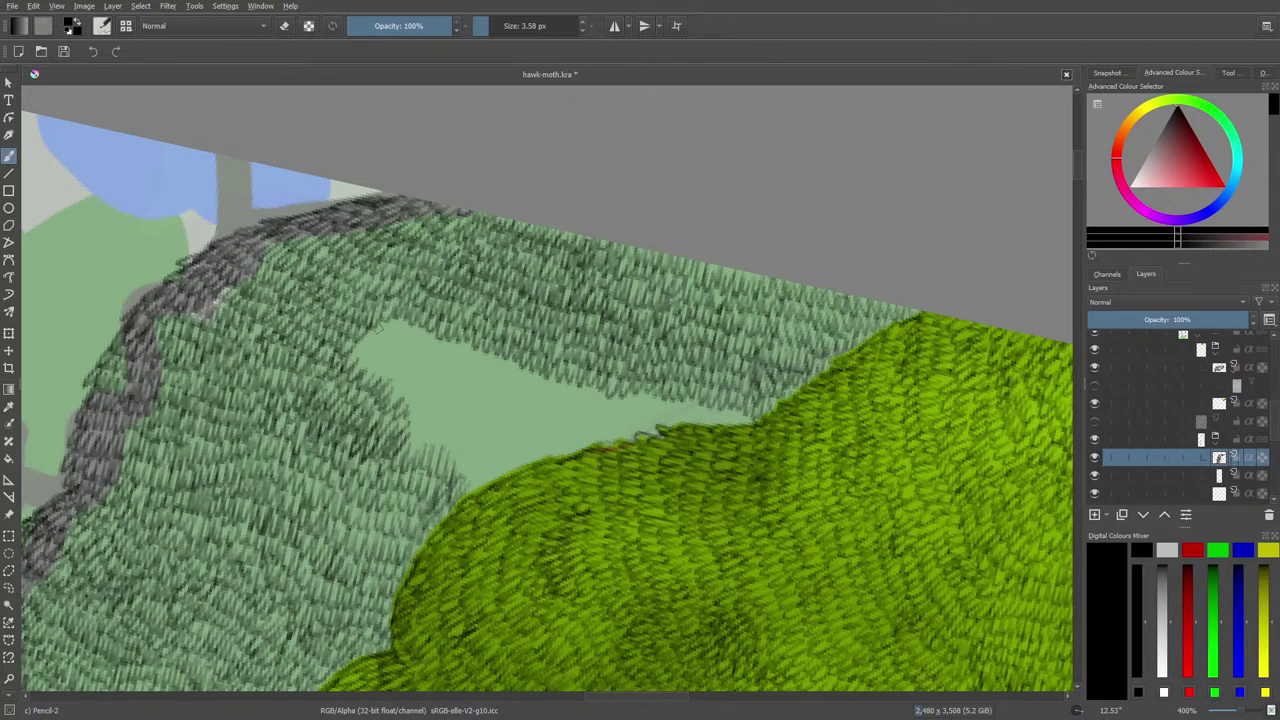
mouse_move(379, 333)
left_mouse_down()
mouse_move(376, 320)
mouse_move(401, 333)
left_mouse_up()
right_click(414, 291)
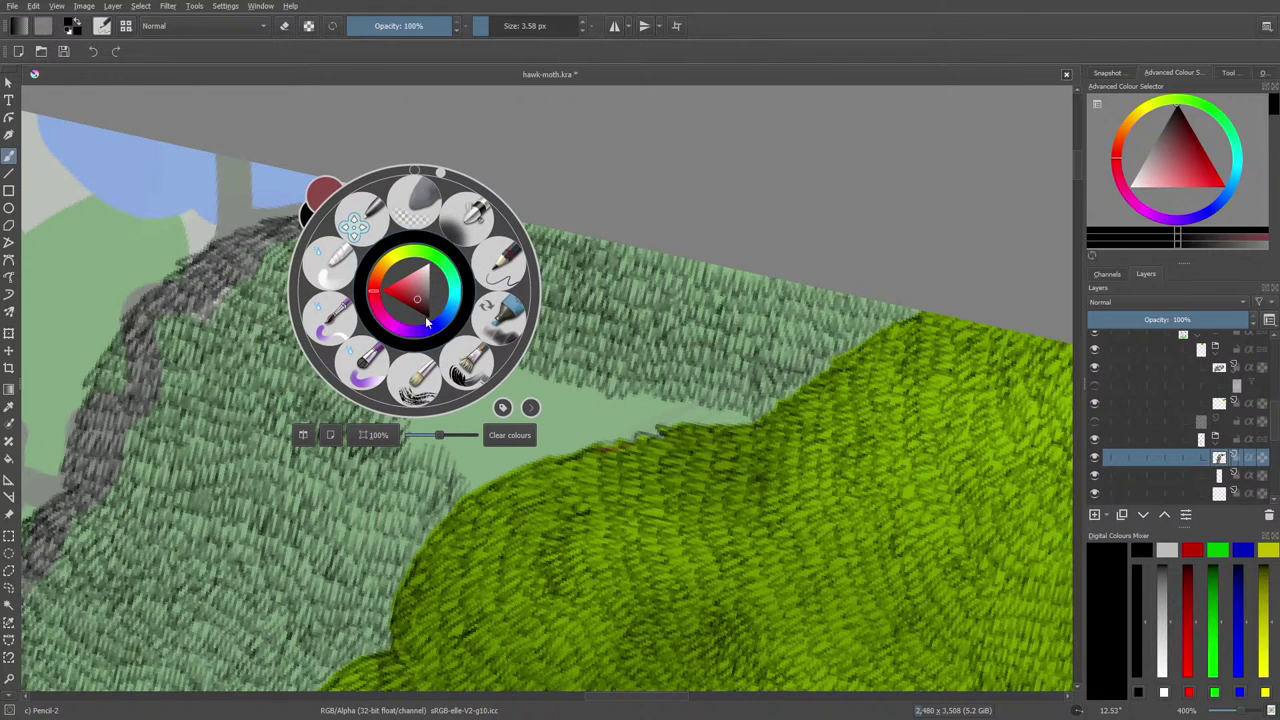
right_click(429, 322)
left_click(101, 25)
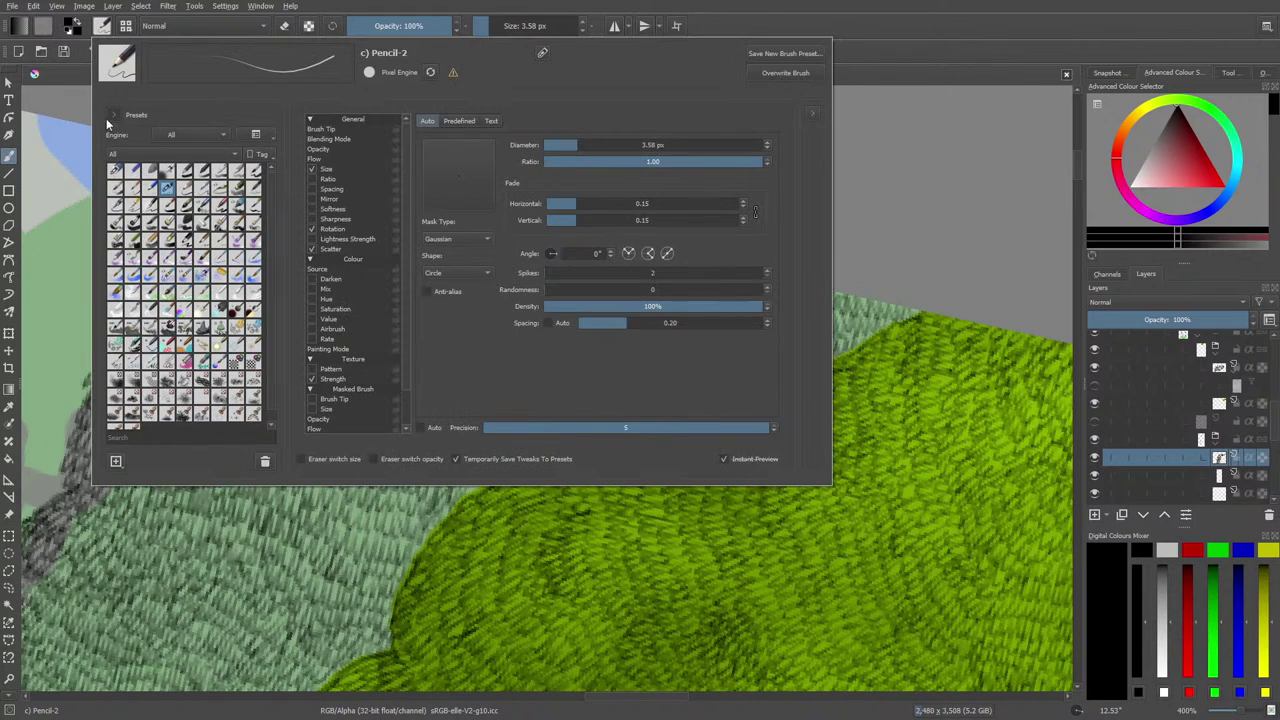
left_click(157, 186)
right_click(88, 75)
right_click(88, 75)
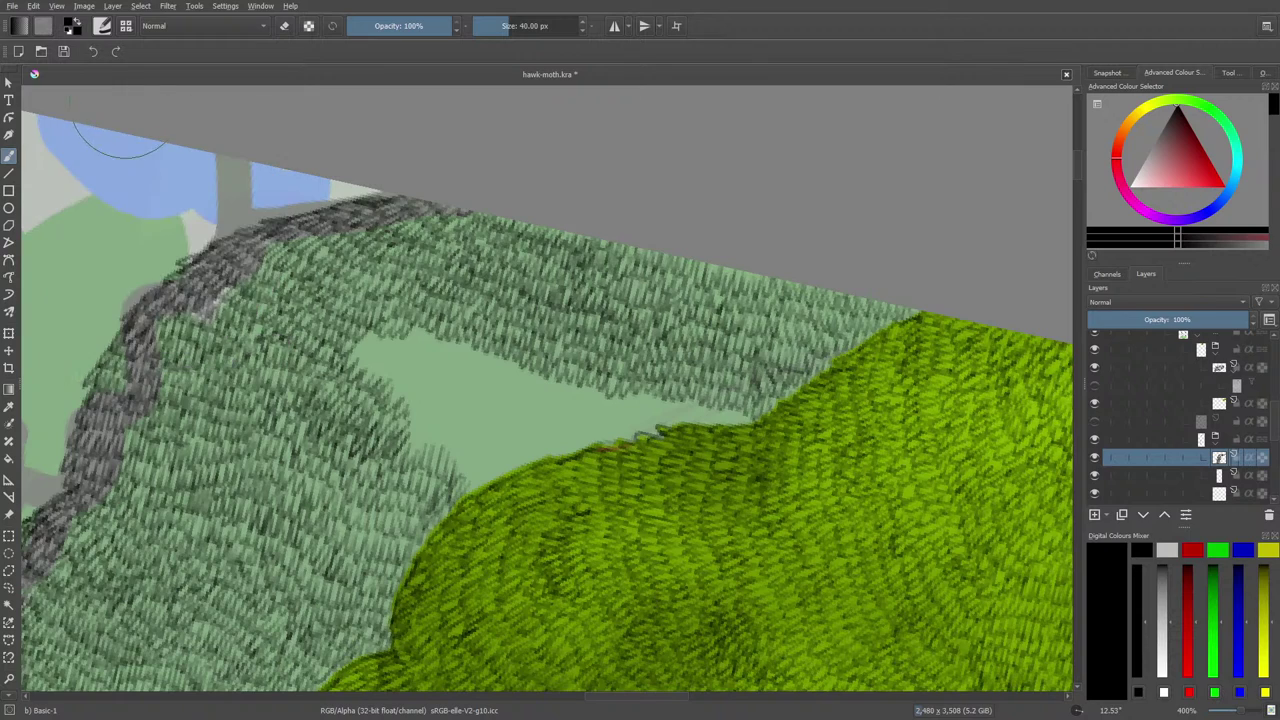
right_click(88, 75)
right_click(269, 72)
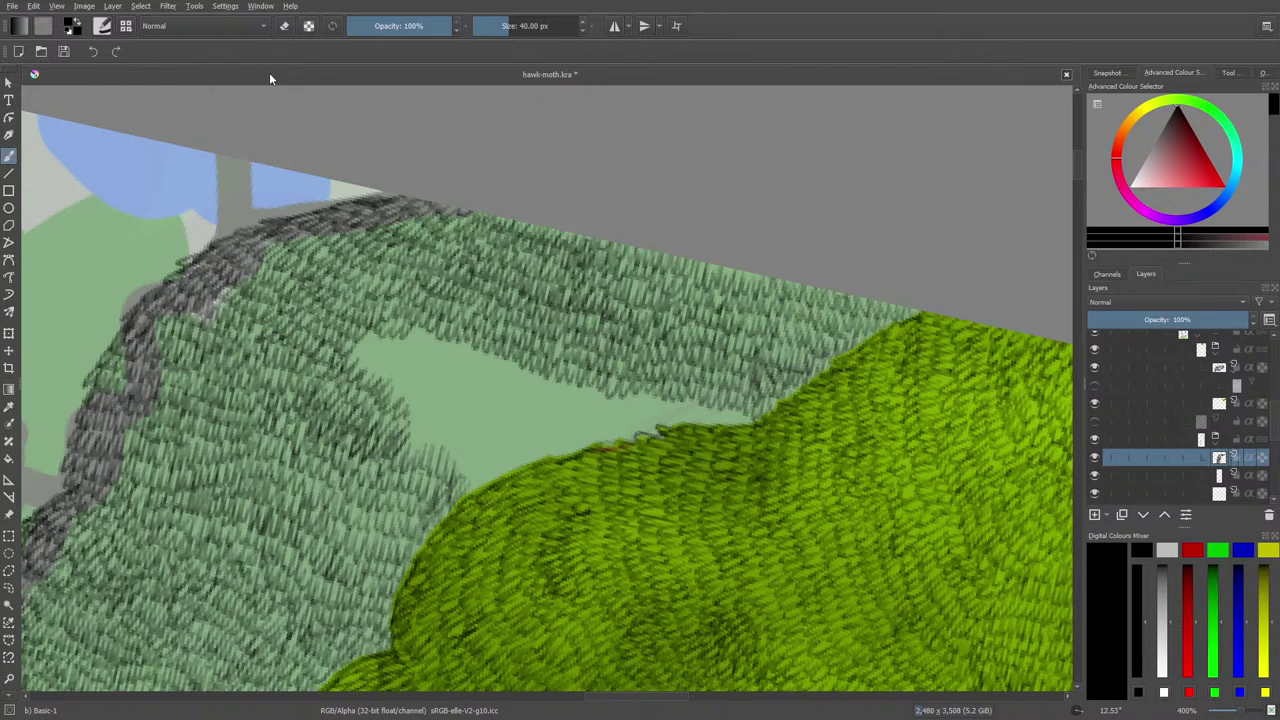
left_click(307, 27)
left_click(102, 26)
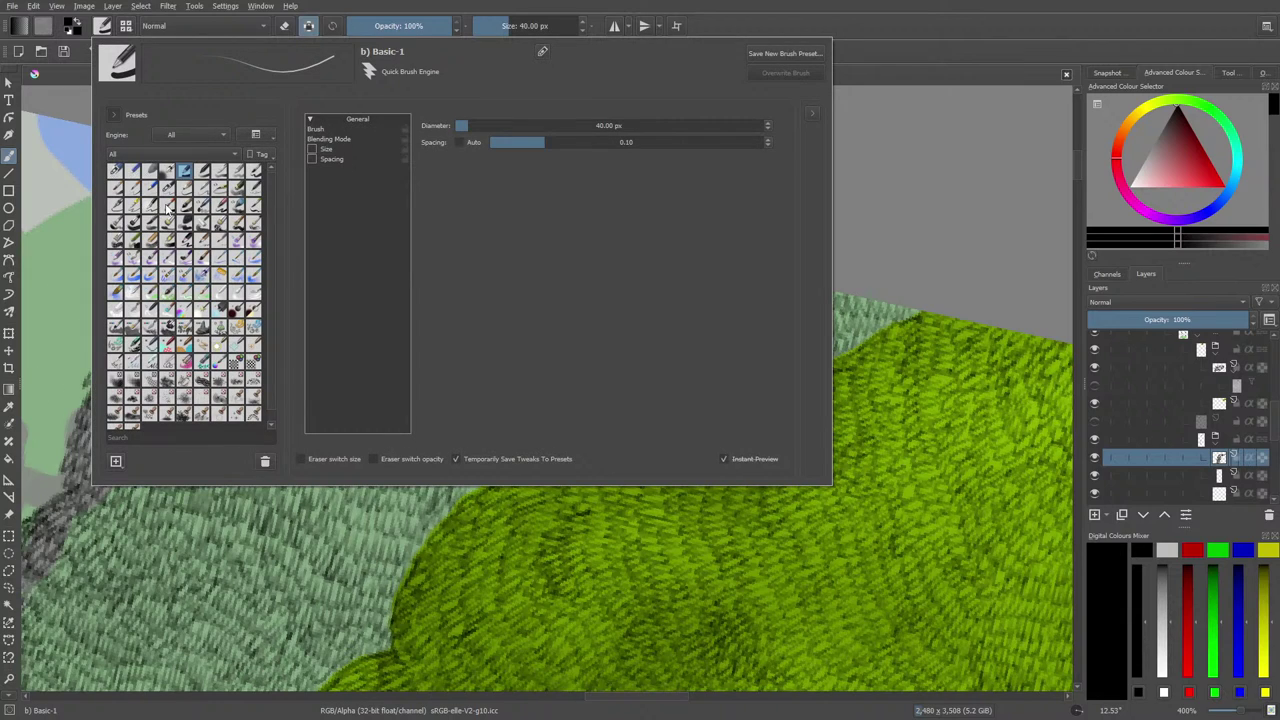
left_click(163, 188)
right_click(76, 133)
right_click(76, 133)
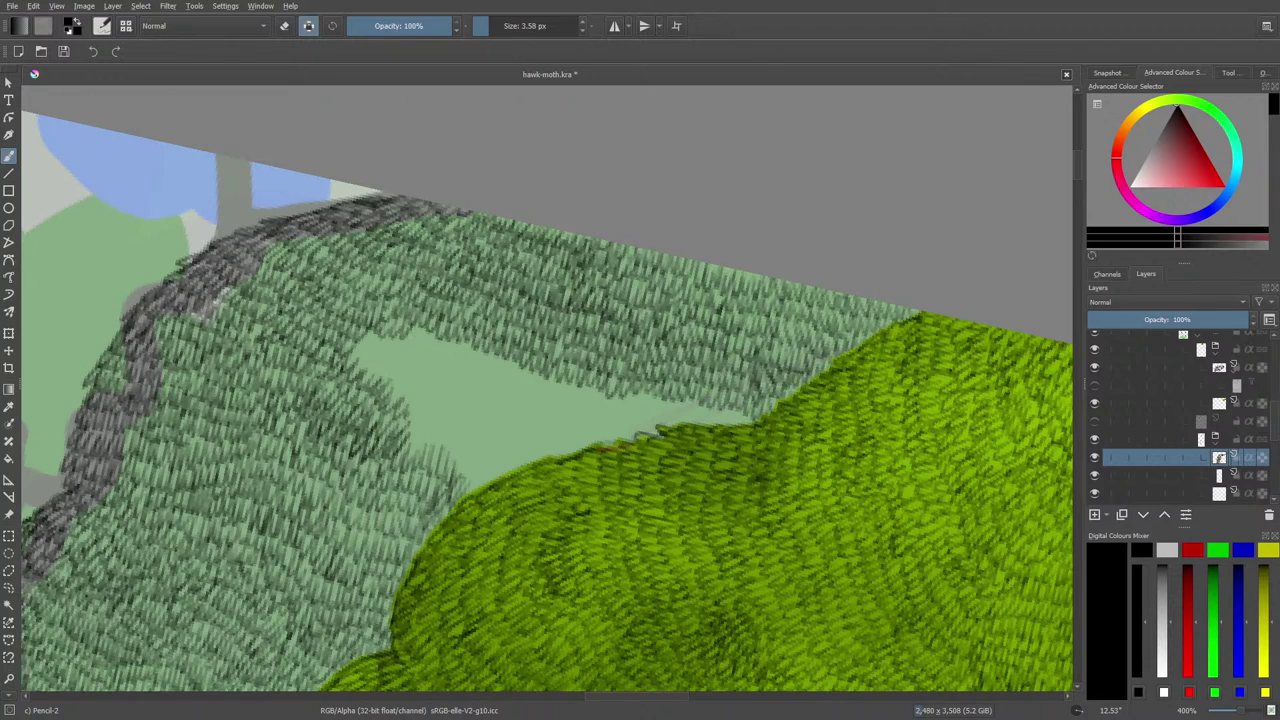
left_click(309, 27)
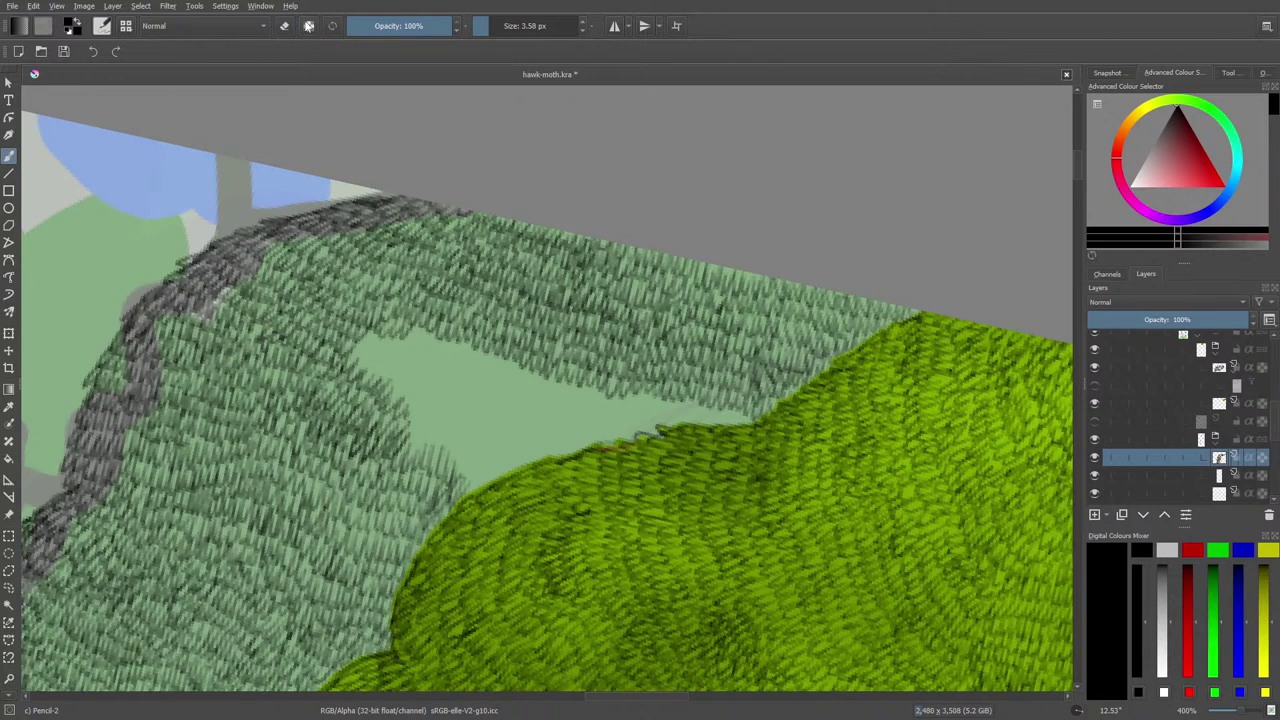
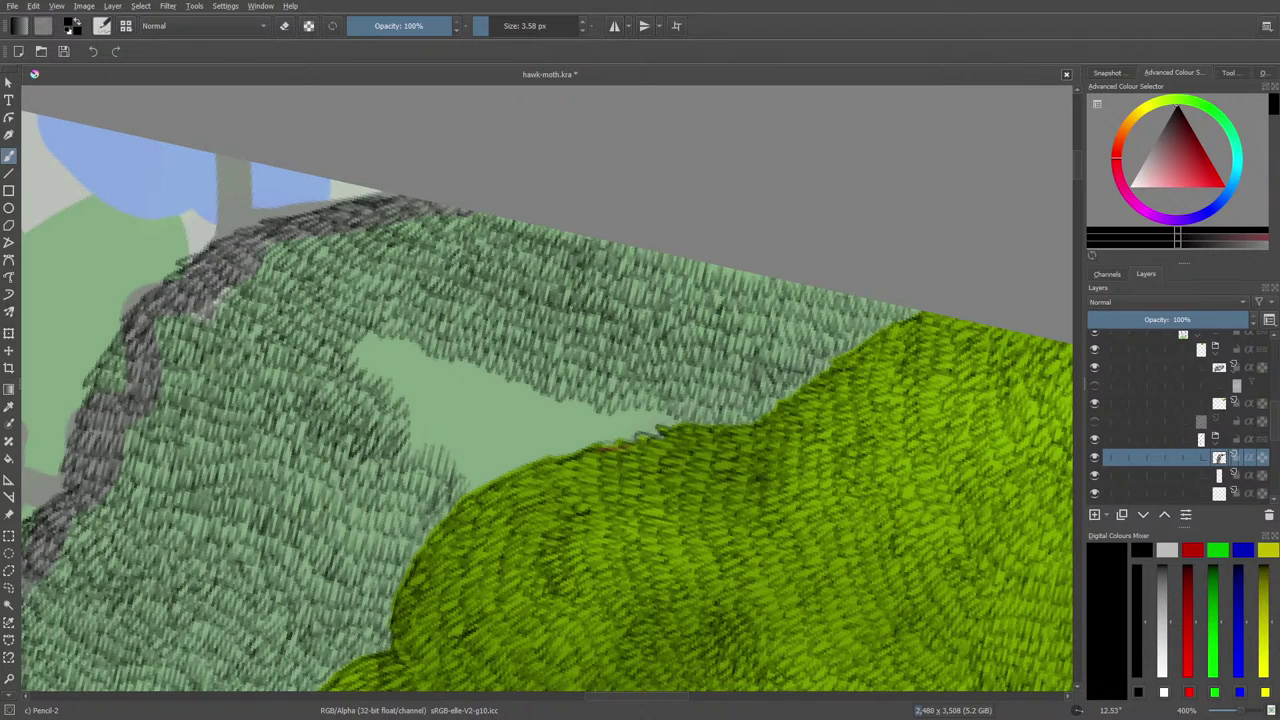
Fill the remaining bare gap down to the bright green bush's edge with overlapping hatching rows, closing the foliage clump.
mouse_move(362, 338)
left_mouse_down()
mouse_move(506, 396)
mouse_move(520, 386)
mouse_move(530, 408)
mouse_move(610, 414)
left_mouse_up()
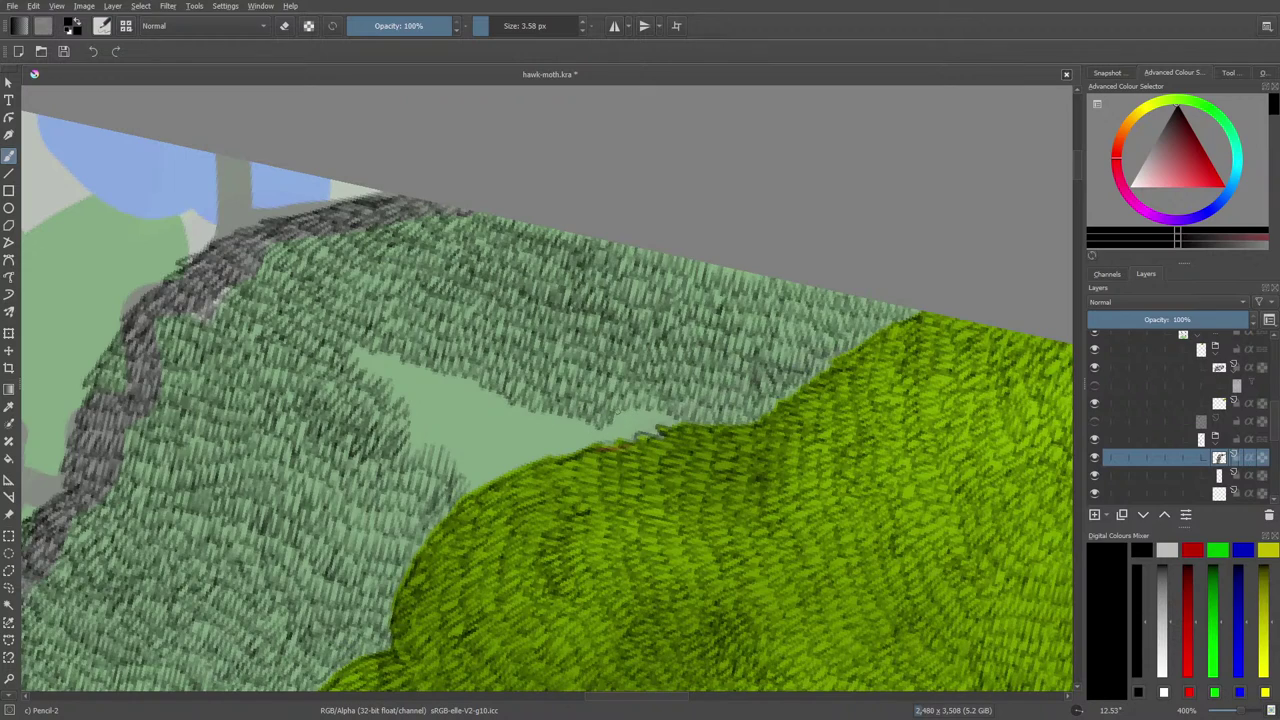
left_click_drag(612, 418, 666, 418)
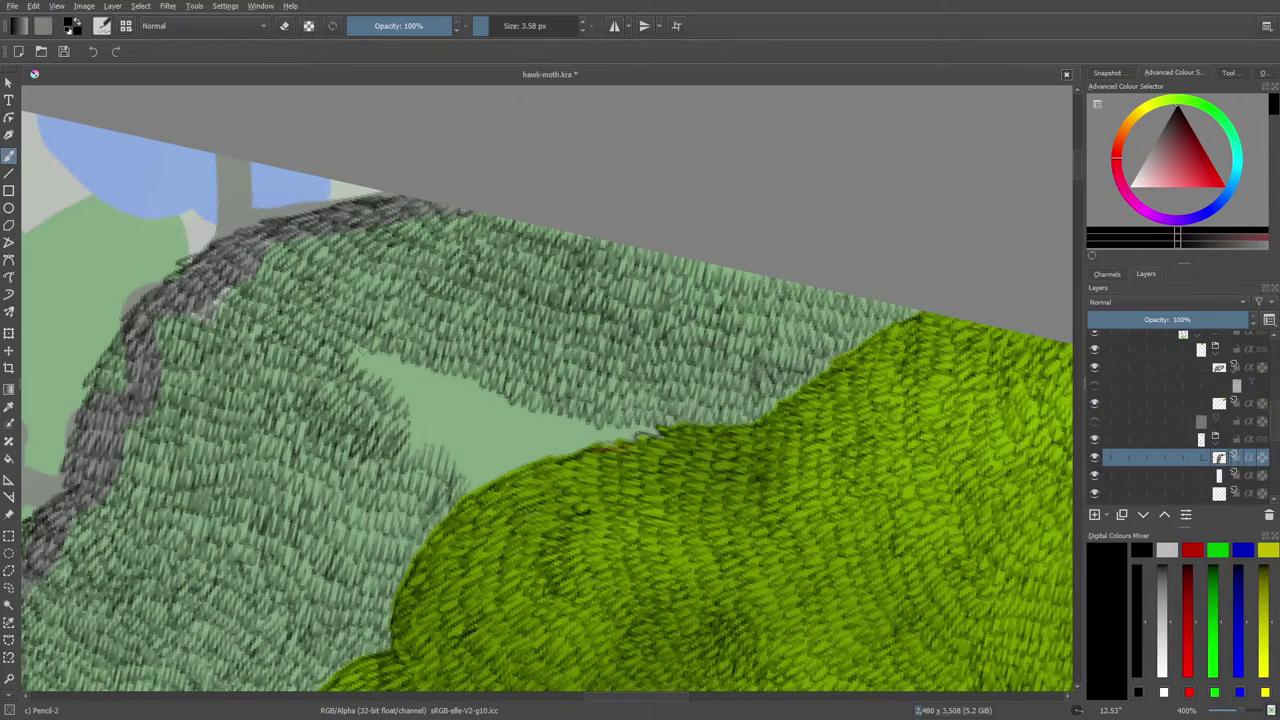
mouse_move(352, 355)
left_mouse_down()
mouse_move(423, 381)
mouse_move(409, 372)
mouse_move(404, 386)
mouse_move(434, 380)
mouse_move(618, 436)
left_mouse_up()
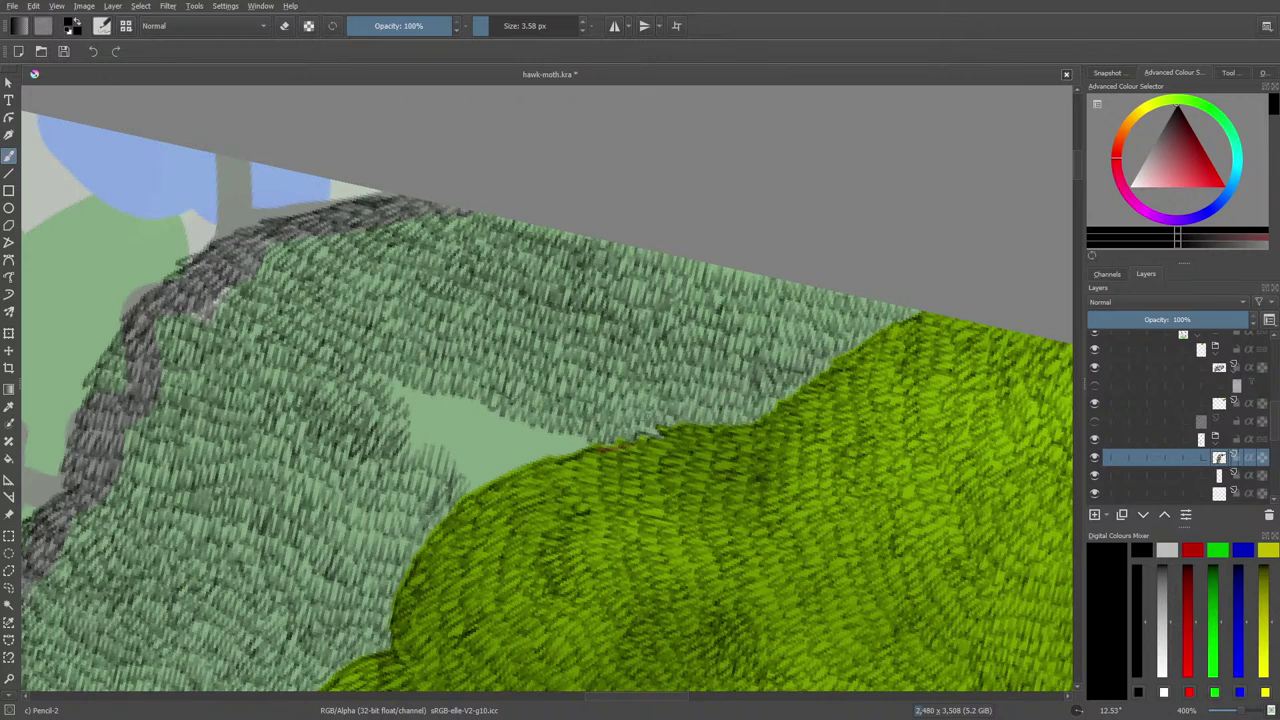
mouse_move(390, 382)
left_mouse_down()
mouse_move(420, 410)
mouse_move(458, 405)
mouse_move(586, 442)
left_mouse_up()
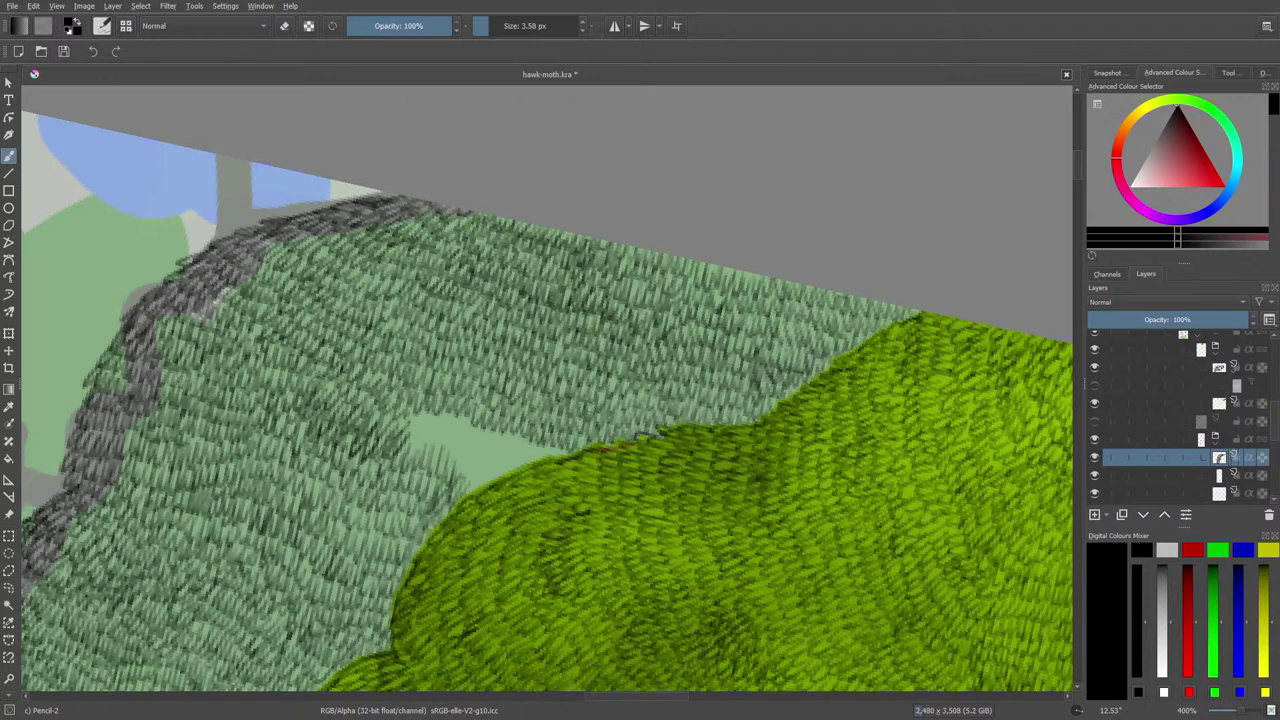
left_click_drag(405, 418, 536, 448)
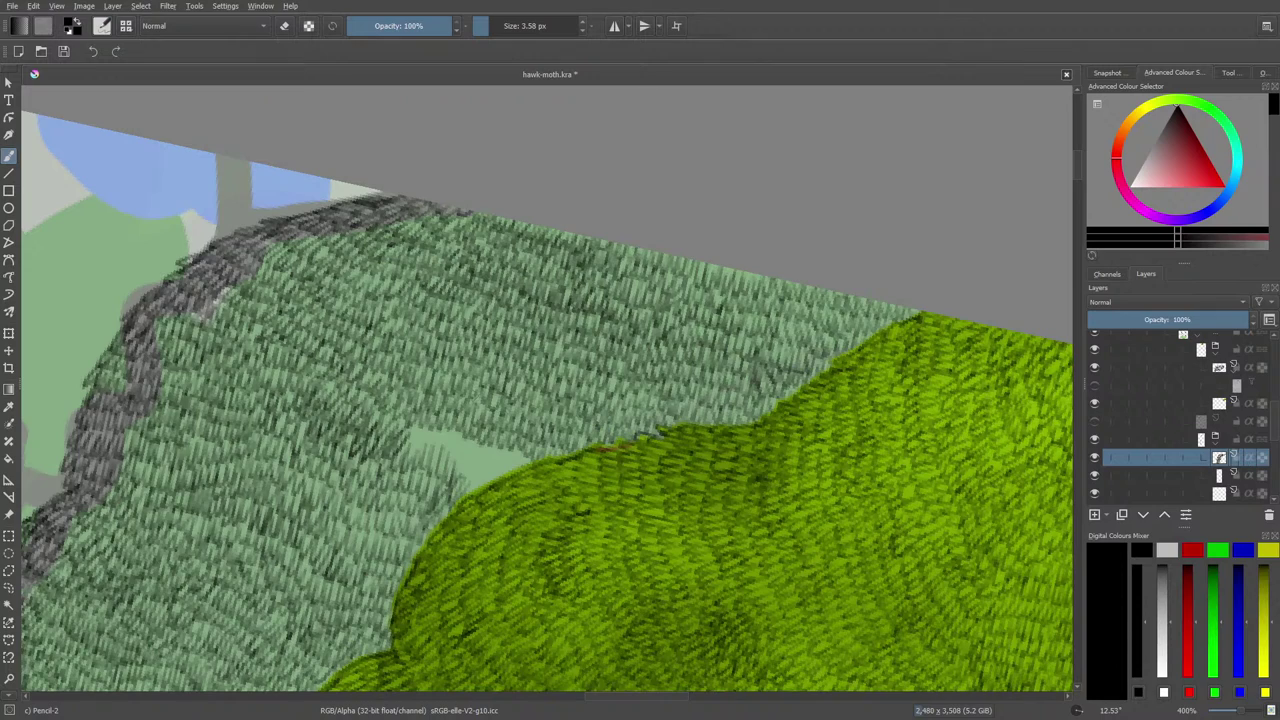
mouse_move(406, 440)
left_mouse_down()
mouse_move(454, 433)
mouse_move(522, 460)
left_mouse_up()
left_click_drag(436, 452, 474, 488)
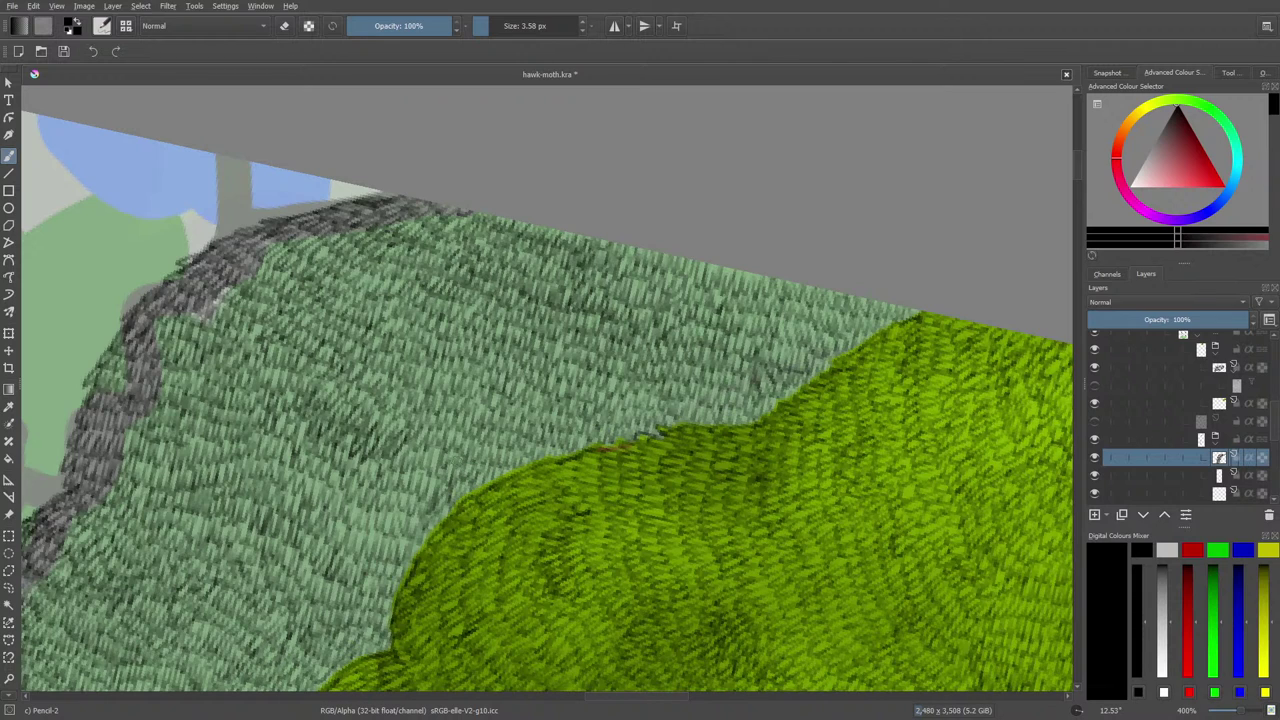
Select the empty layer directly below the clump's hatching layer and hide the hatching texture on the bright green bush.
left_click_drag(1238, 711, 1229, 711)
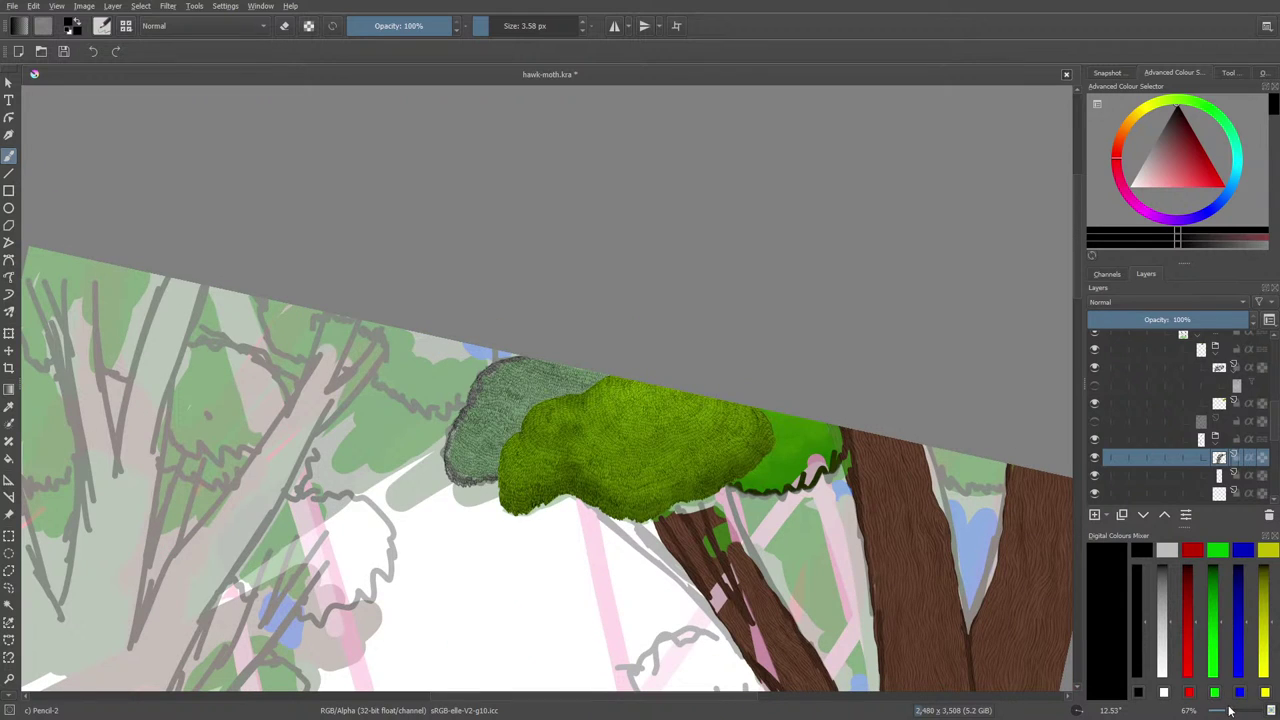
left_click_drag(1231, 711, 1232, 711)
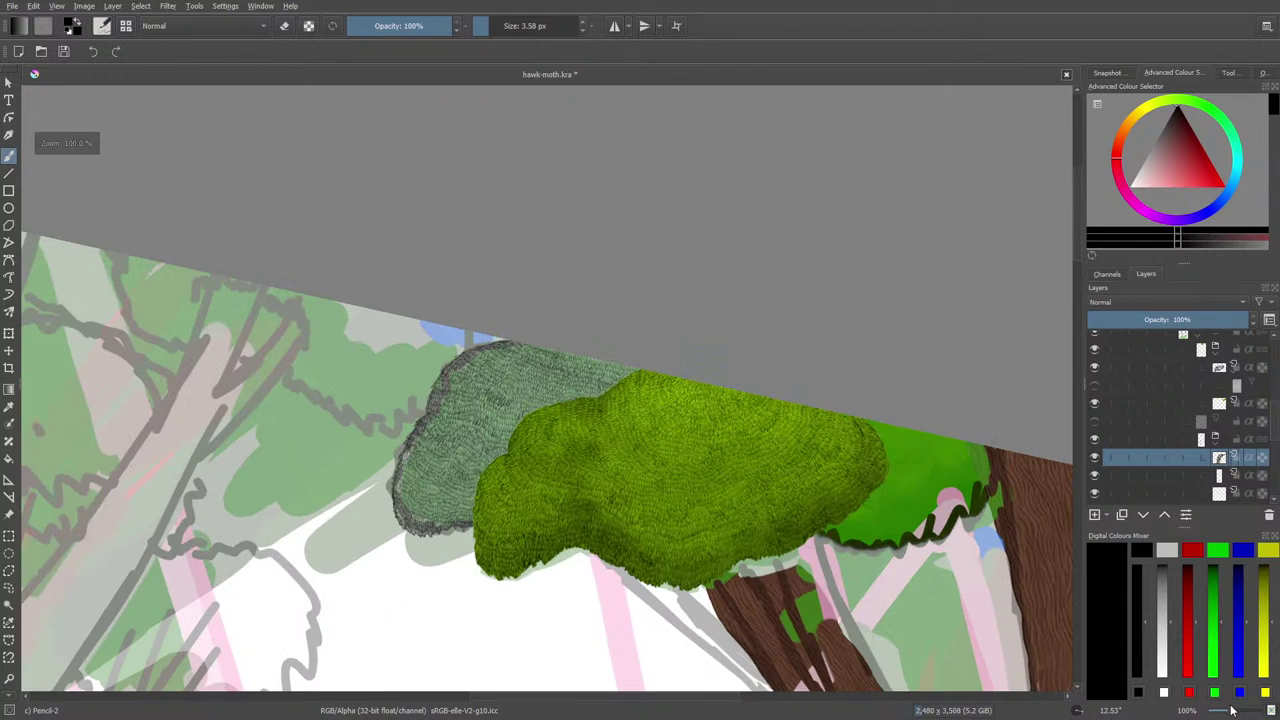
left_click(1226, 478)
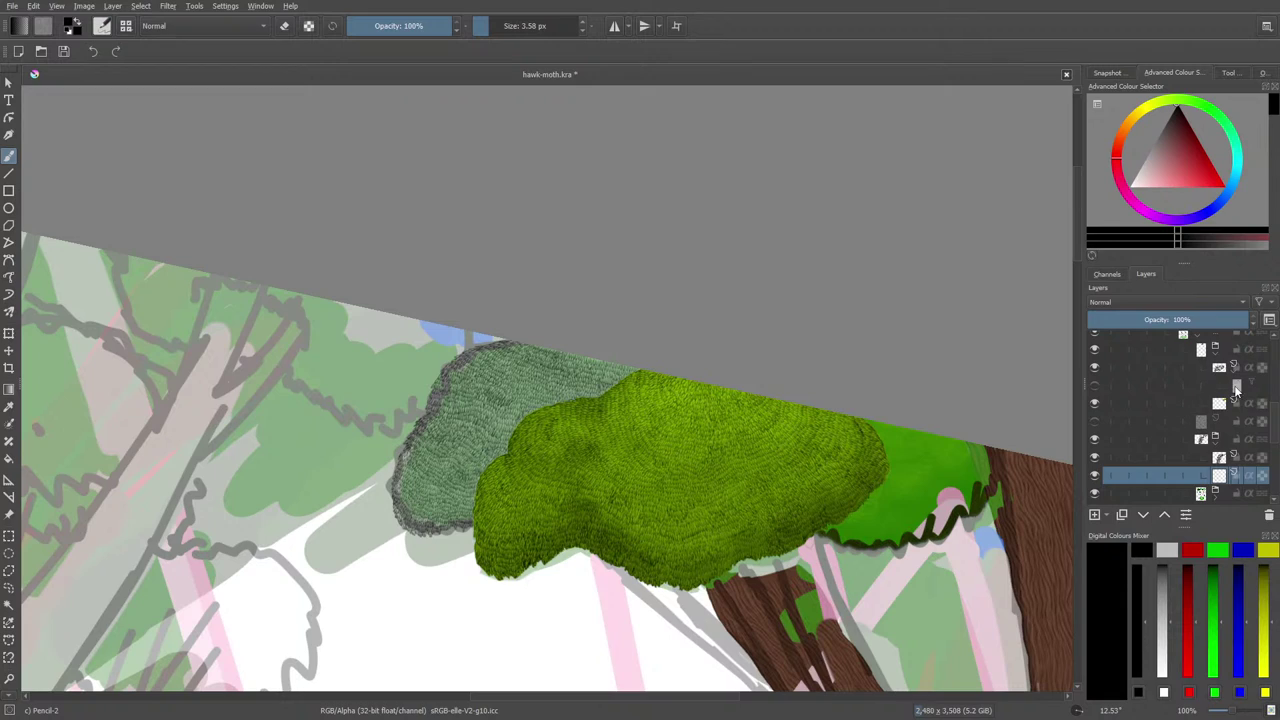
left_click(1094, 368)
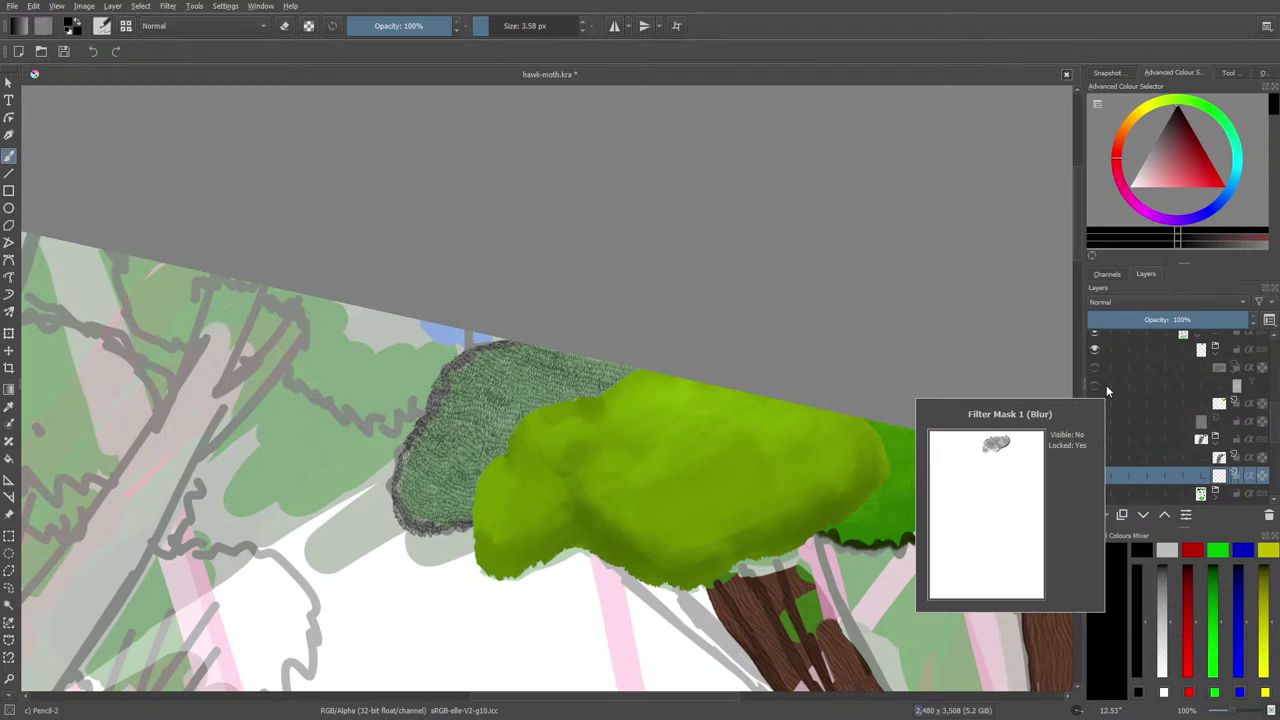
Sample a dark green from the shaded areas of the bright green bush and return to the freehand brush.
left_click(10, 406)
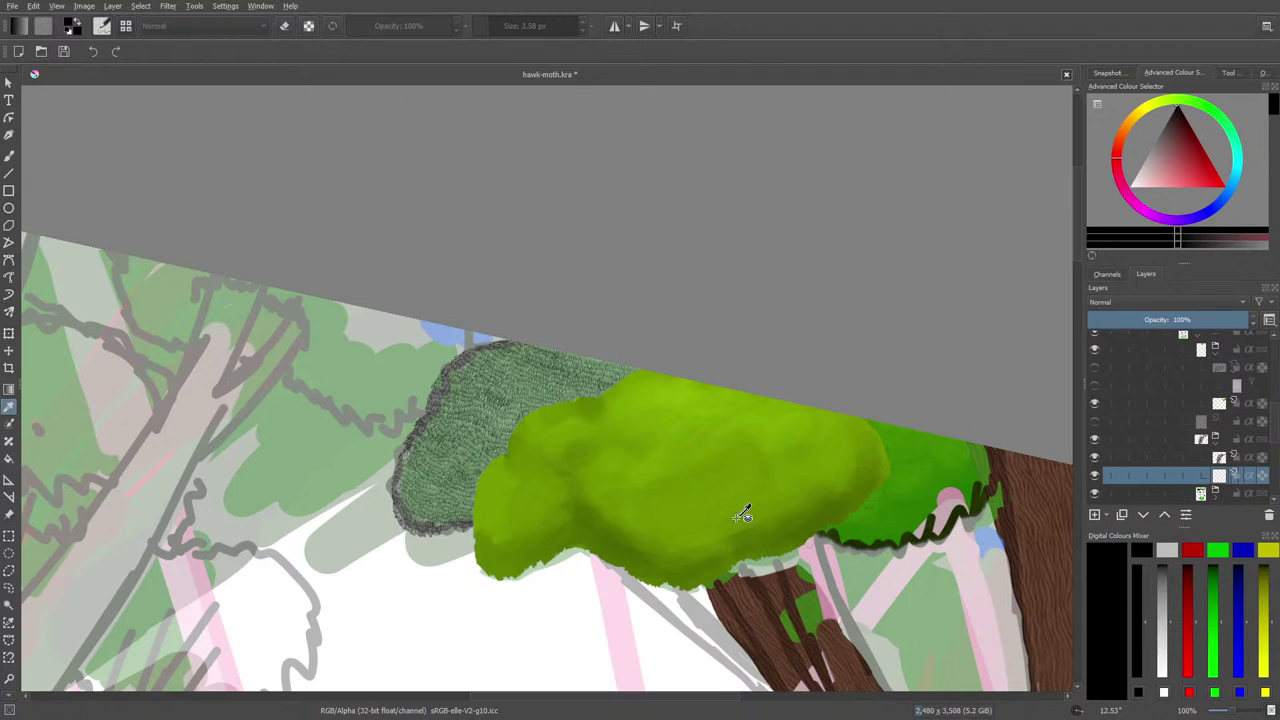
left_click(737, 483)
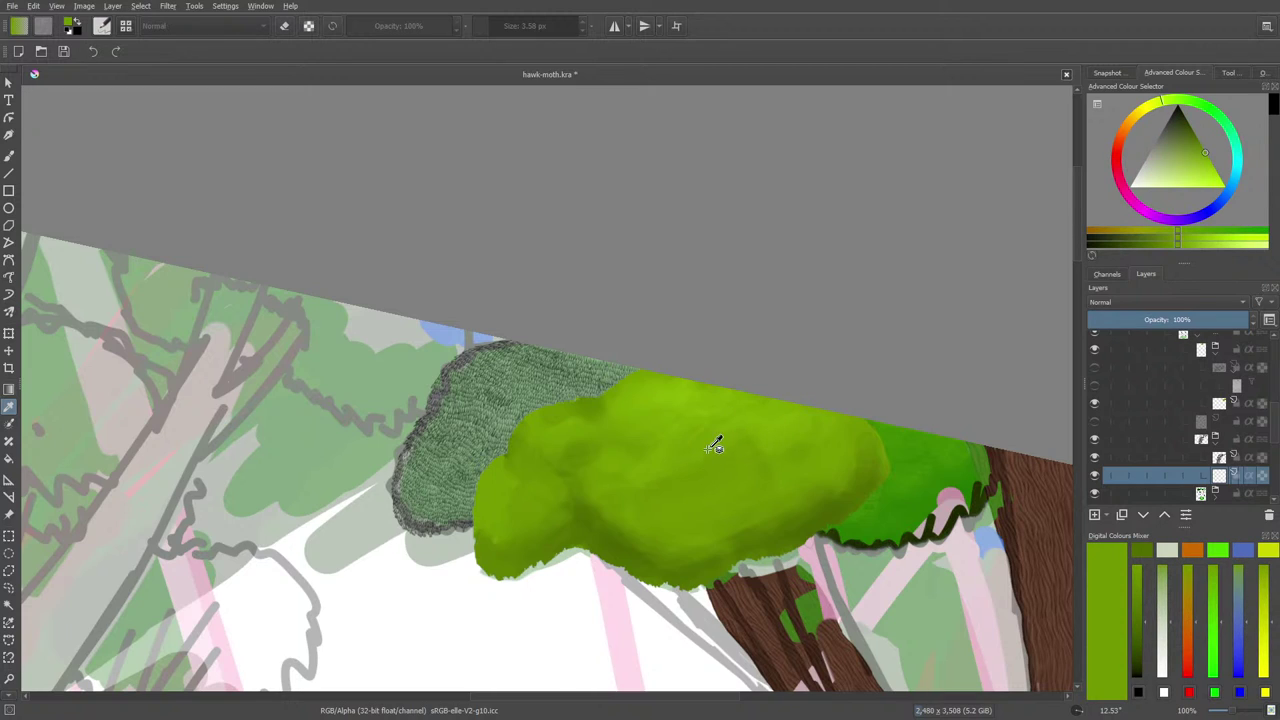
left_click(716, 566)
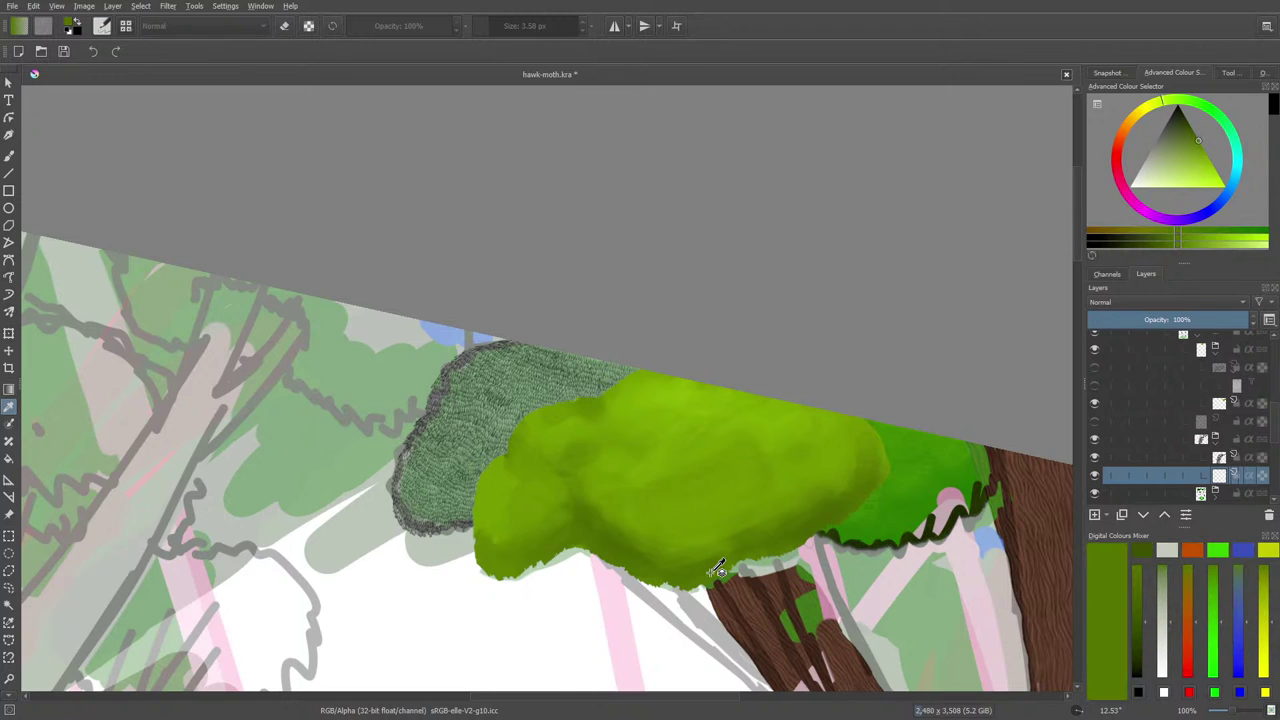
left_click(648, 472)
left_click_drag(648, 472, 609, 543)
left_click(10, 155)
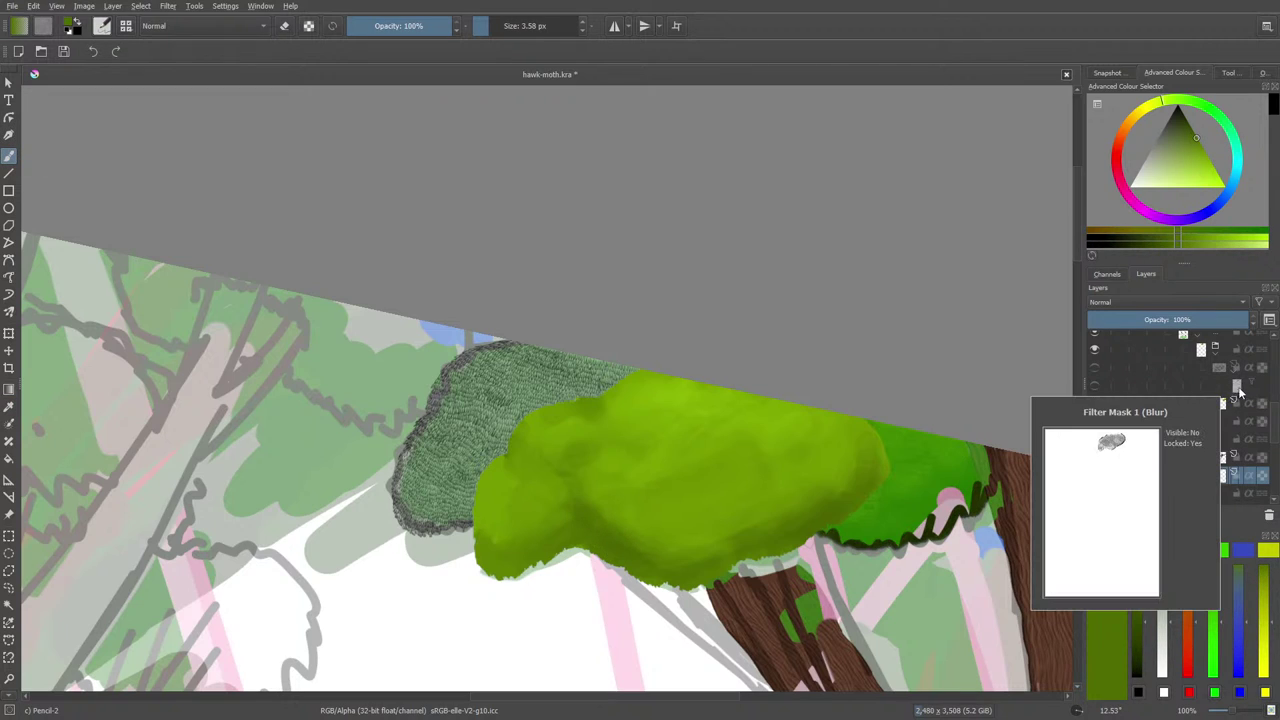
Switch to the Basic-1 brush at 40 px and paint a dark green base beneath the whole hatched clump.
mouse_move(1212, 481)
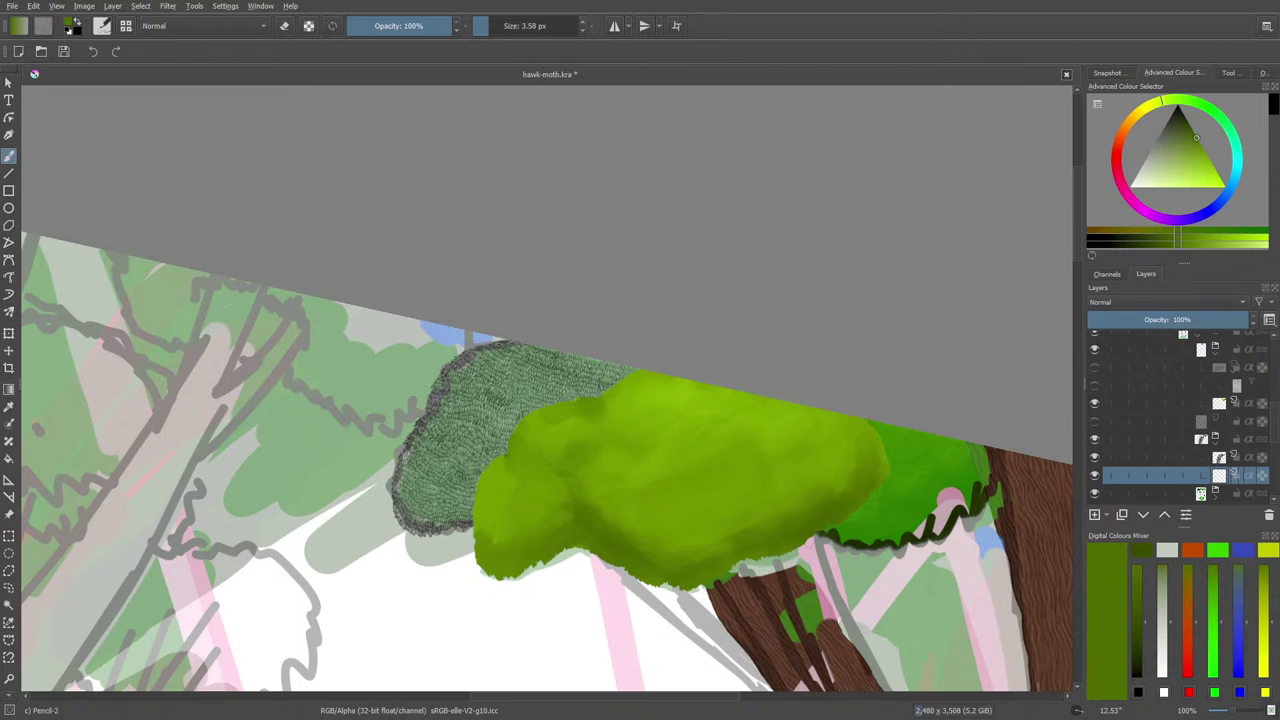
left_click(104, 27)
left_click(160, 195)
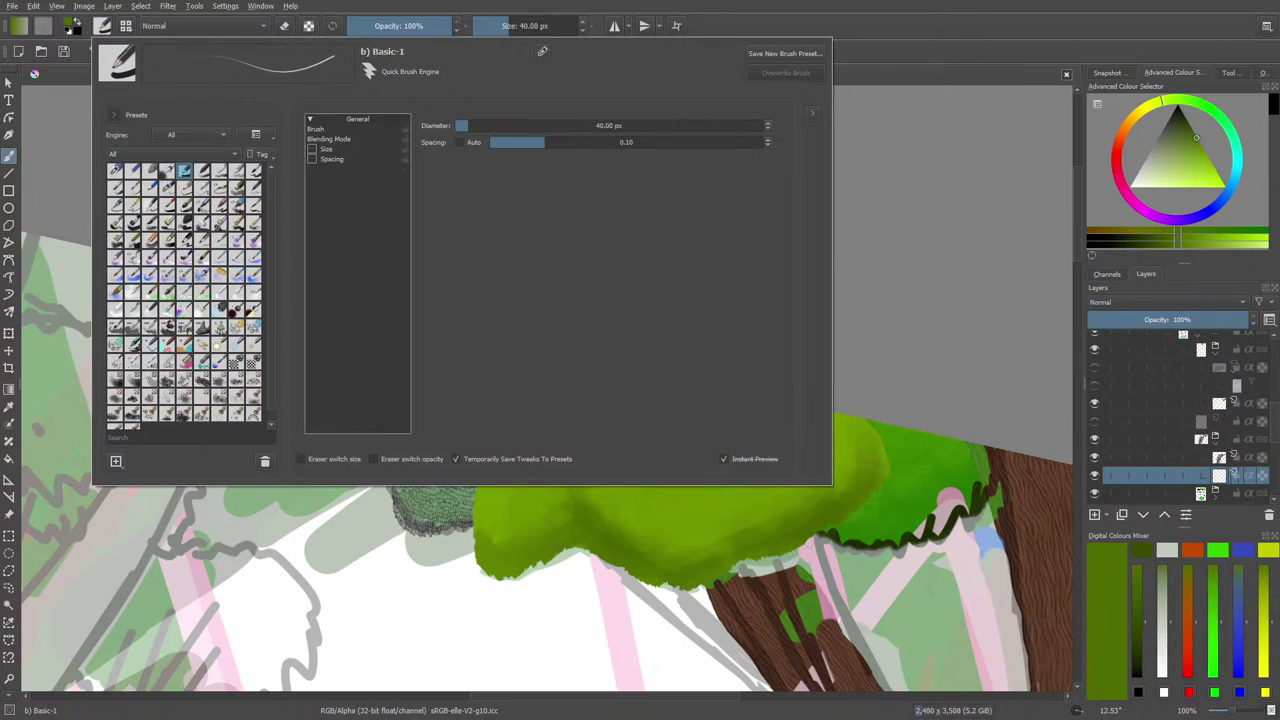
key("Escape")
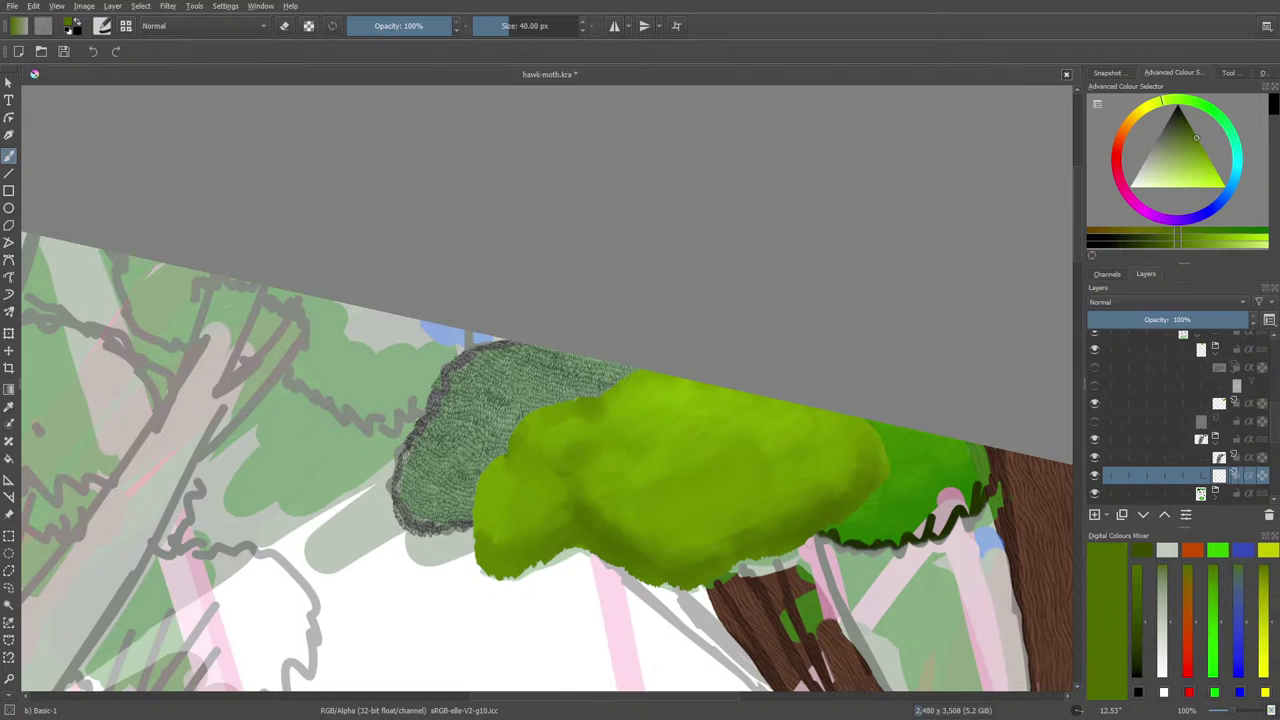
mouse_move(628, 372)
left_mouse_down()
mouse_move(555, 400)
mouse_move(497, 391)
mouse_move(438, 345)
mouse_move(470, 365)
mouse_move(402, 461)
mouse_move(480, 470)
mouse_move(420, 510)
mouse_move(450, 525)
mouse_move(493, 507)
mouse_move(428, 506)
left_mouse_up()
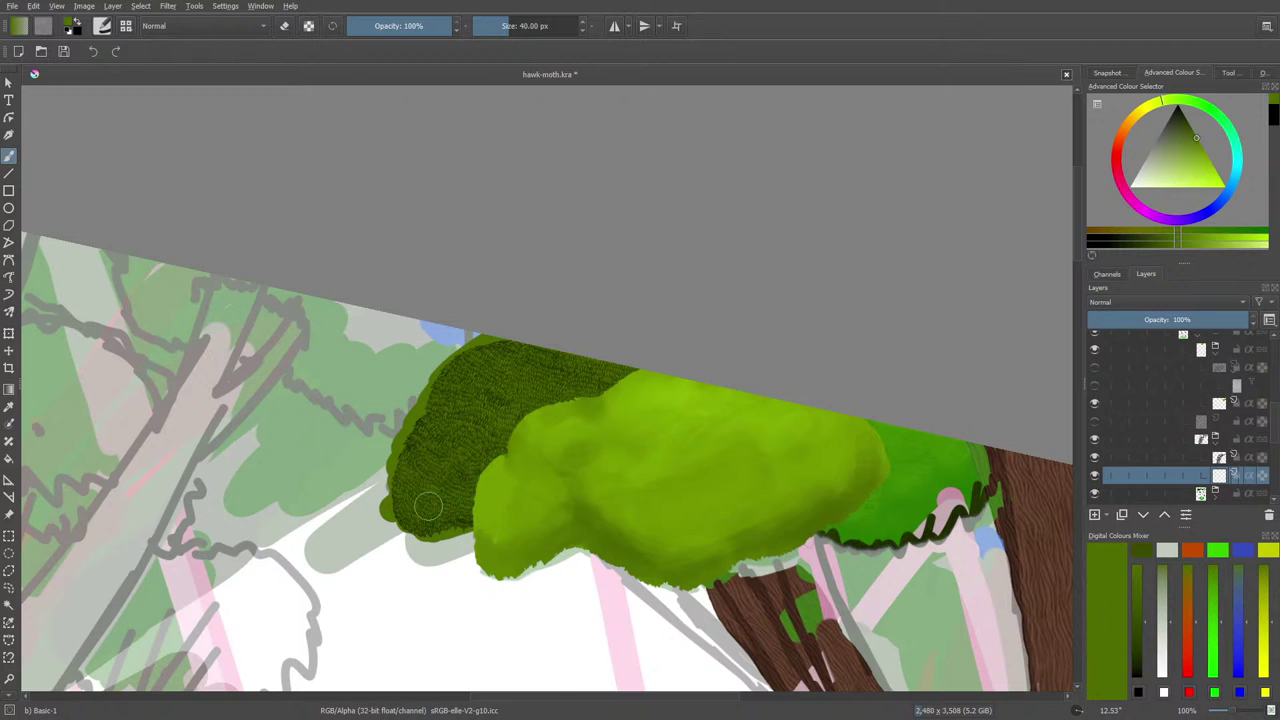
Sample a slightly lighter green from the lower lobe of the bright green bush and return to the freehand brush.
left_click_drag(1230, 711, 1236, 712)
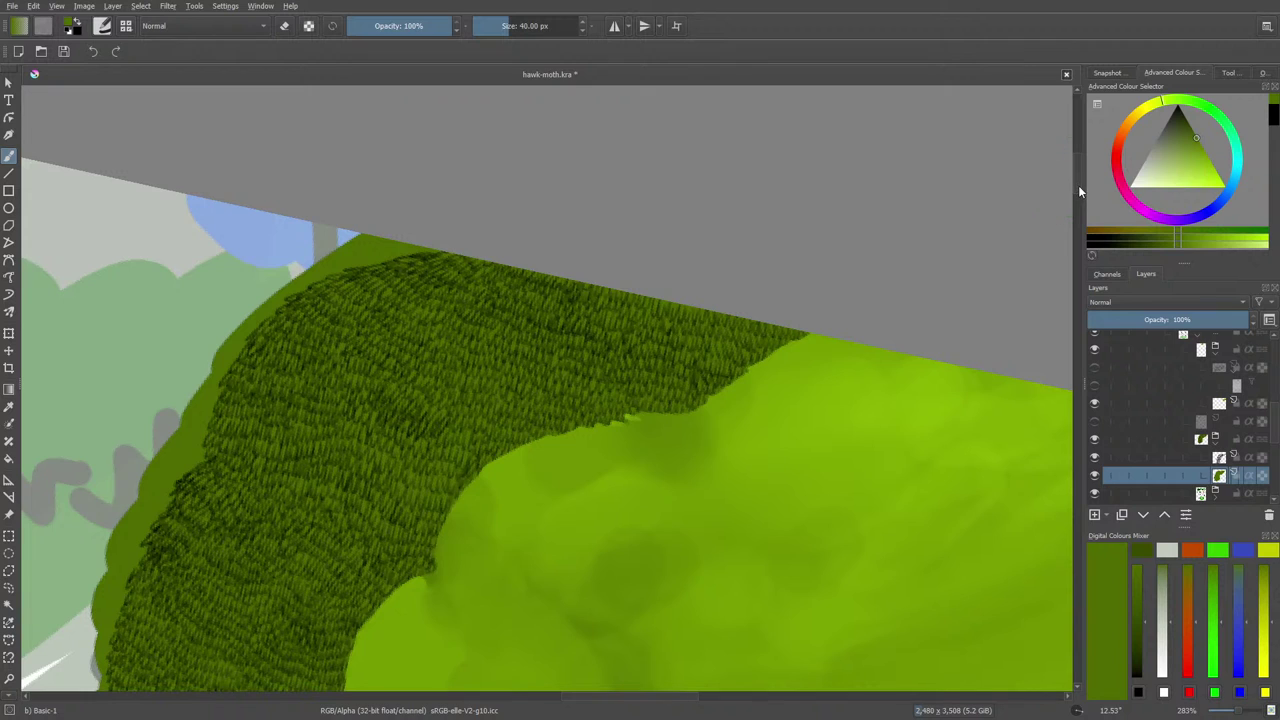
mouse_move(1080, 190)
left_mouse_down()
mouse_move(1081, 224)
mouse_move(1080, 207)
left_mouse_up()
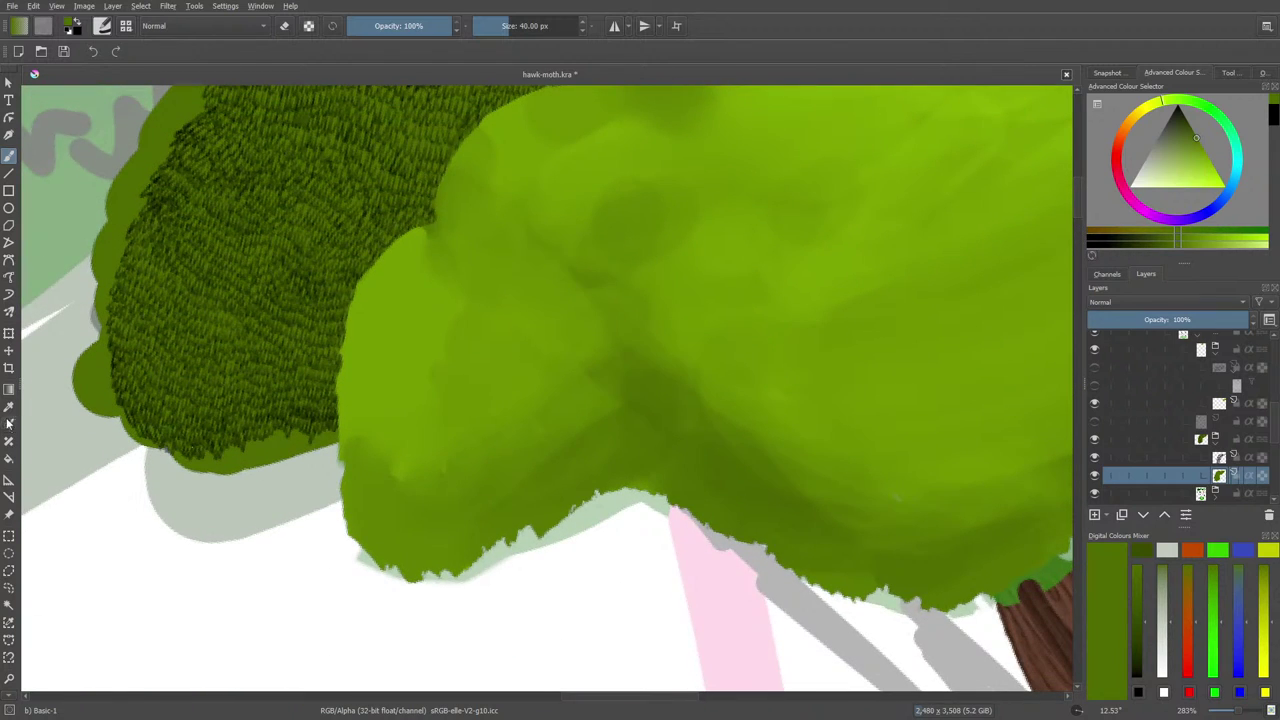
key("p")
left_click(455, 548)
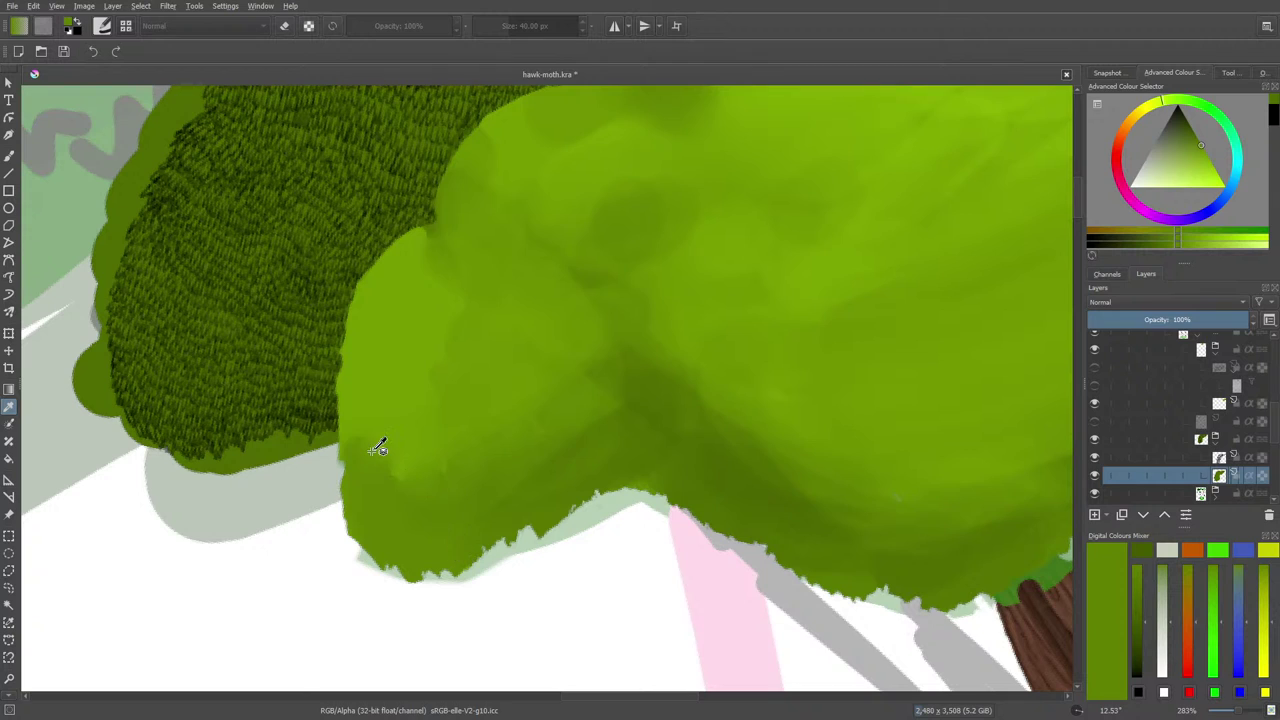
left_click(9, 157)
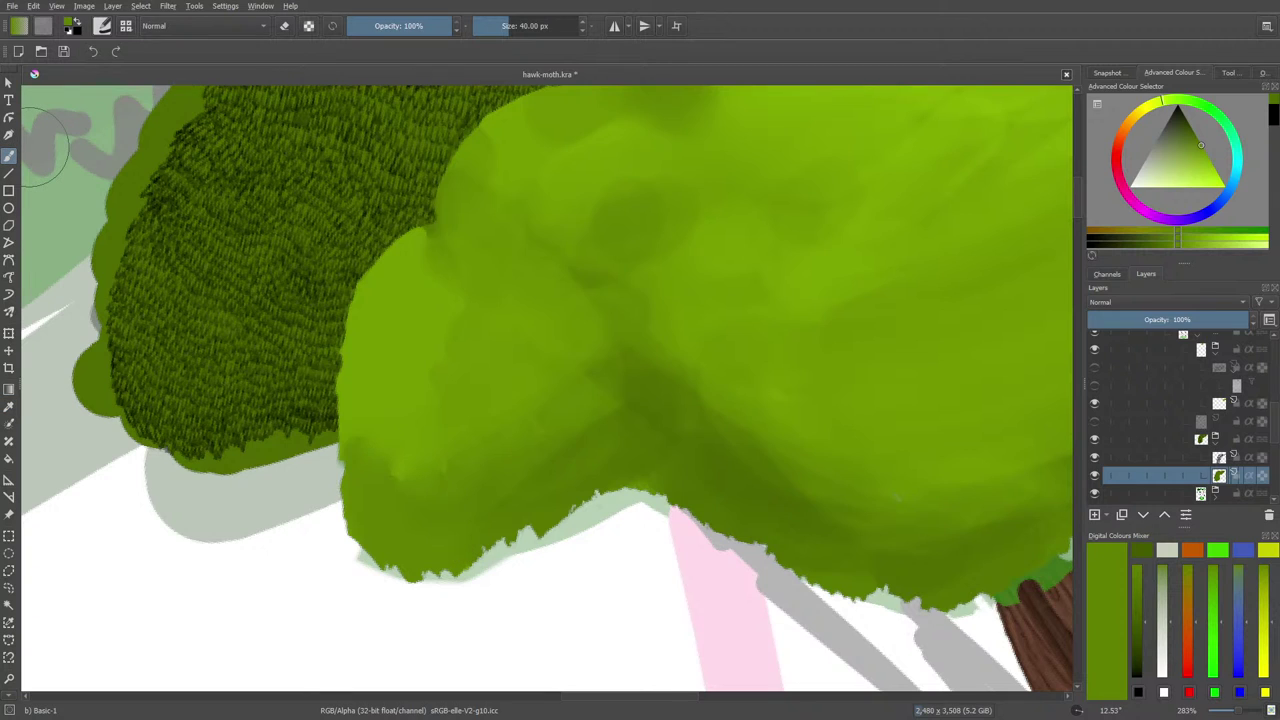
Turn on Preserve Alpha and repaint the base beneath the hatched clump with the sampled green.
left_click(1233, 712)
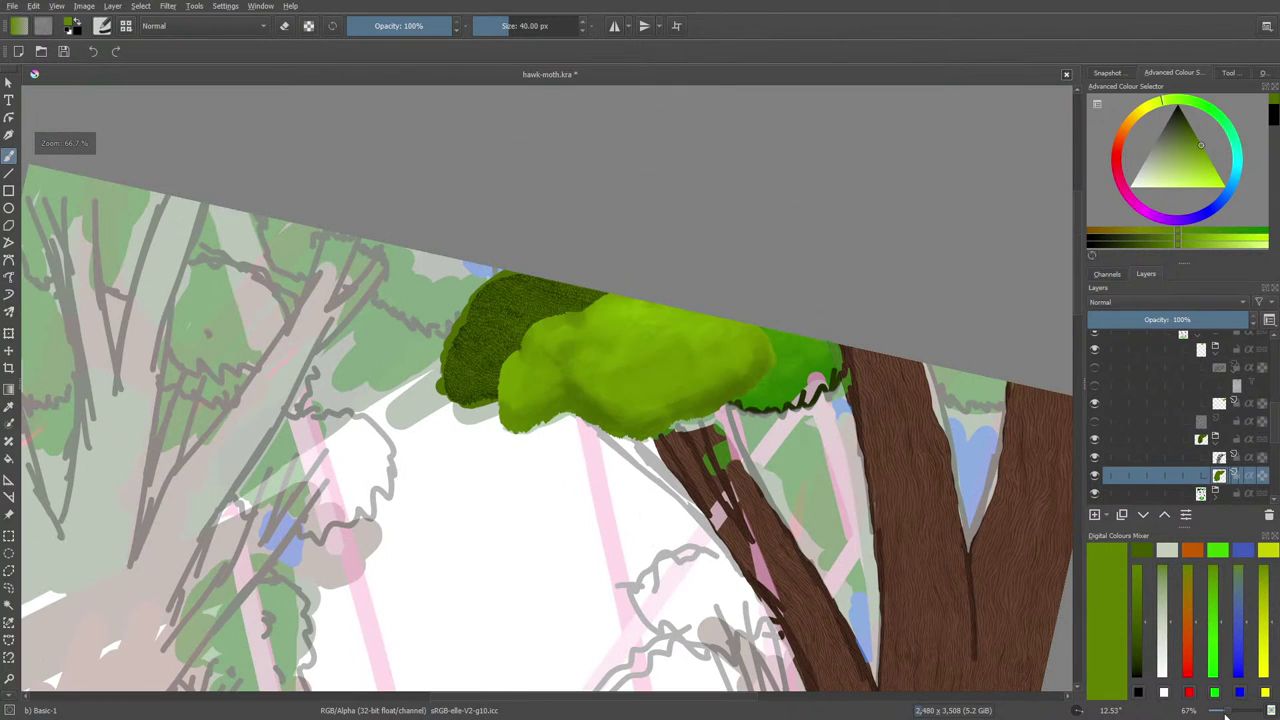
left_click(308, 25)
mouse_move(441, 335)
left_mouse_down()
mouse_move(474, 283)
mouse_move(489, 399)
mouse_move(568, 352)
left_mouse_up()
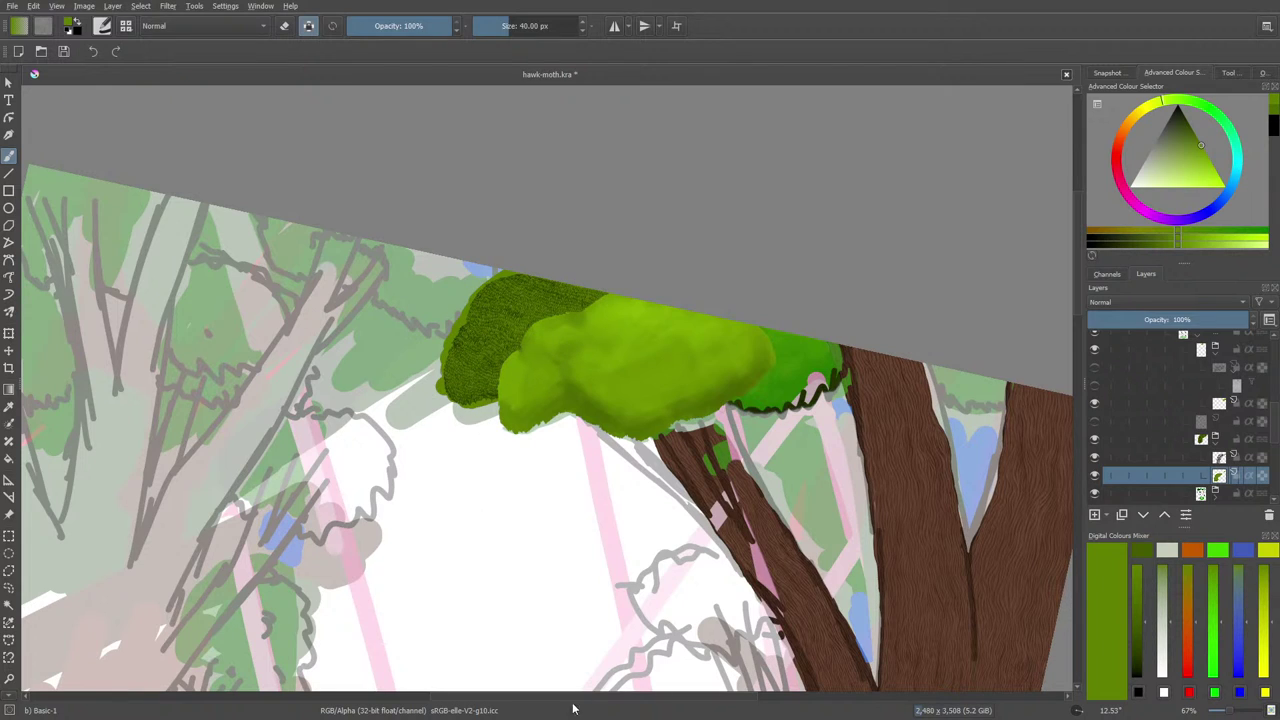
Erase the base colour protruding beyond the hatching along the clump's lower left edge with the Eraser Circle brush at 10.16 px.
scroll(443, 703, "left", 3)
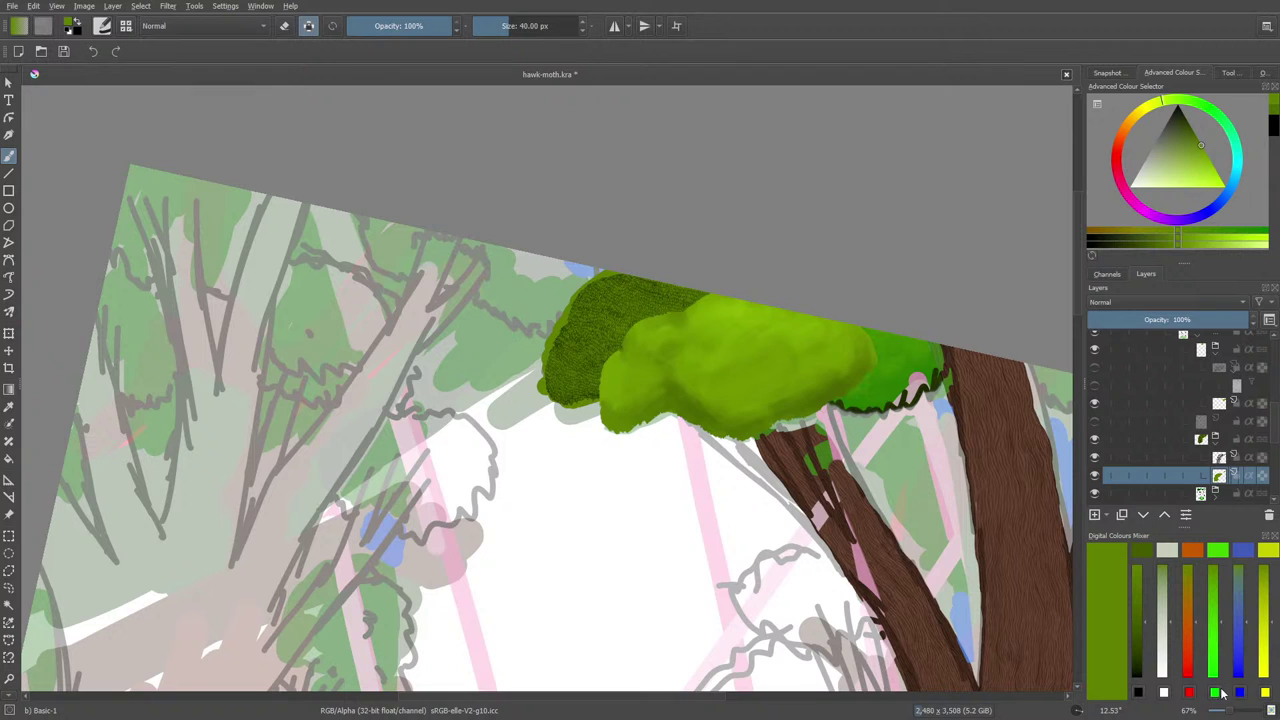
scroll(1230, 713, "down", 1)
scroll(1230, 713, "up", 6)
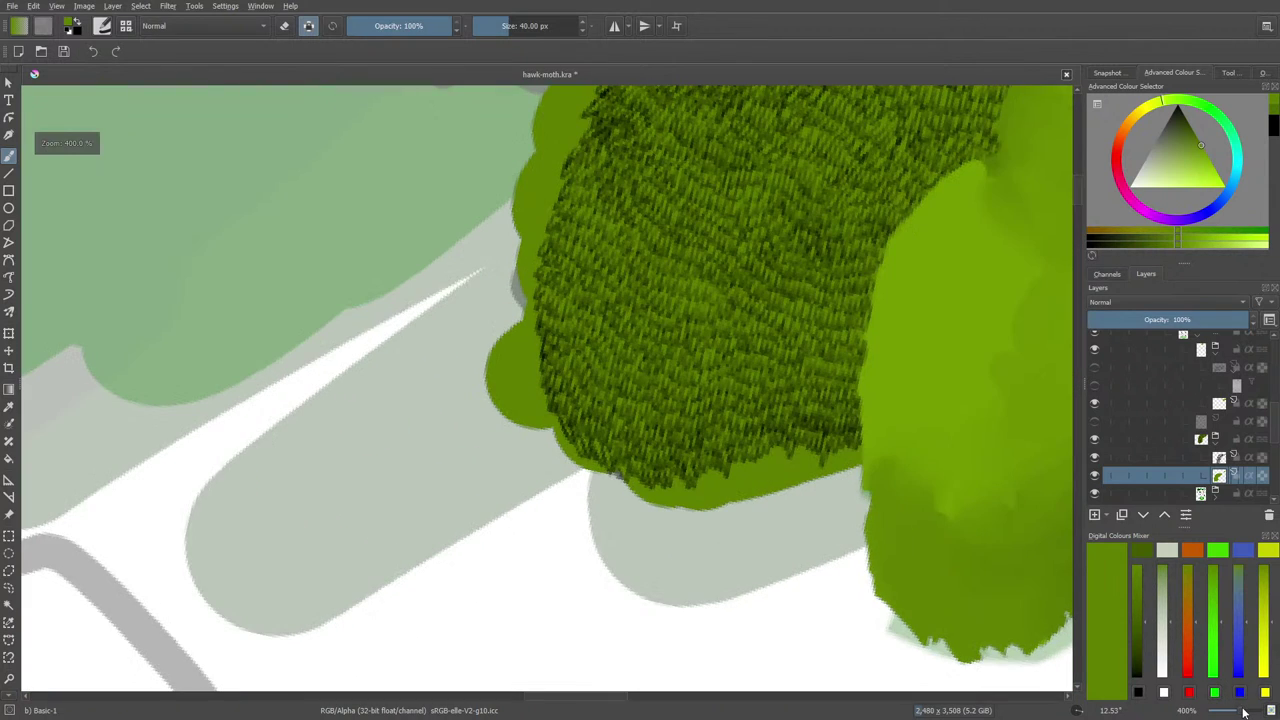
key("e")
mouse_move(469, 371)
left_mouse_down()
mouse_move(480, 386)
mouse_move(508, 334)
left_mouse_up()
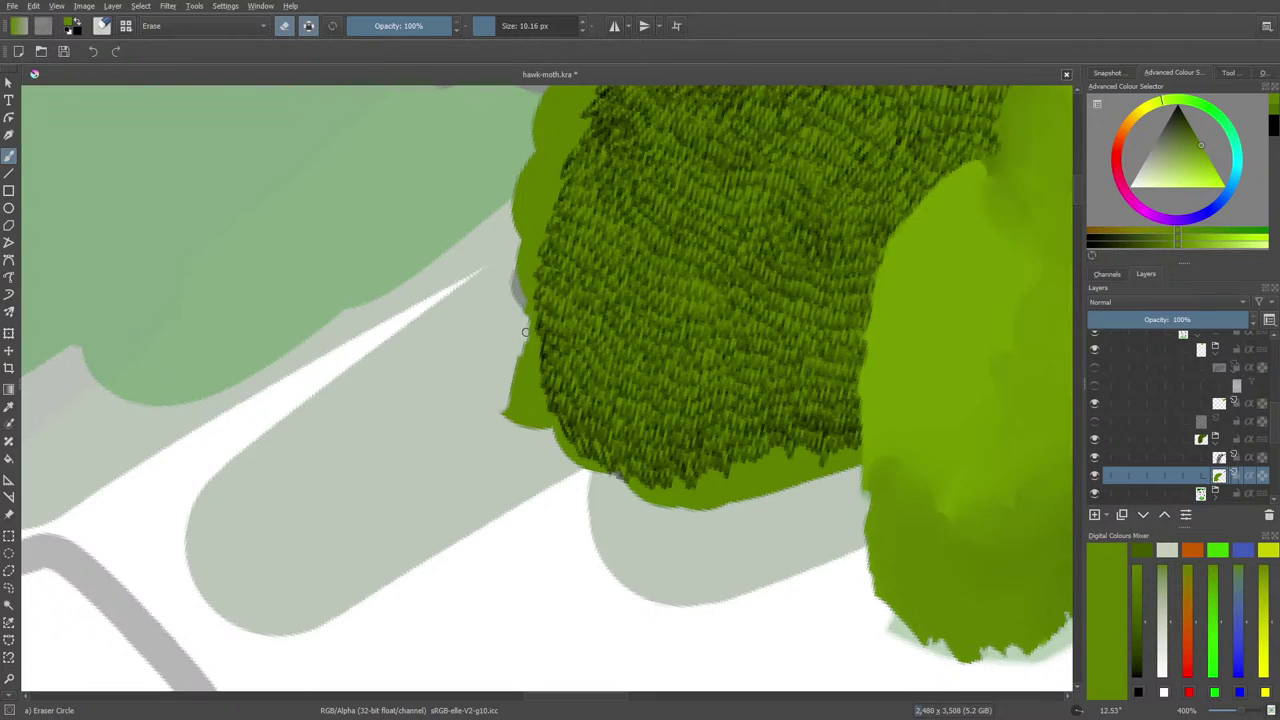
mouse_move(534, 317)
left_mouse_down()
mouse_move(540, 399)
mouse_move(514, 424)
mouse_move(521, 346)
mouse_move(512, 433)
mouse_move(523, 395)
mouse_move(598, 482)
left_mouse_up()
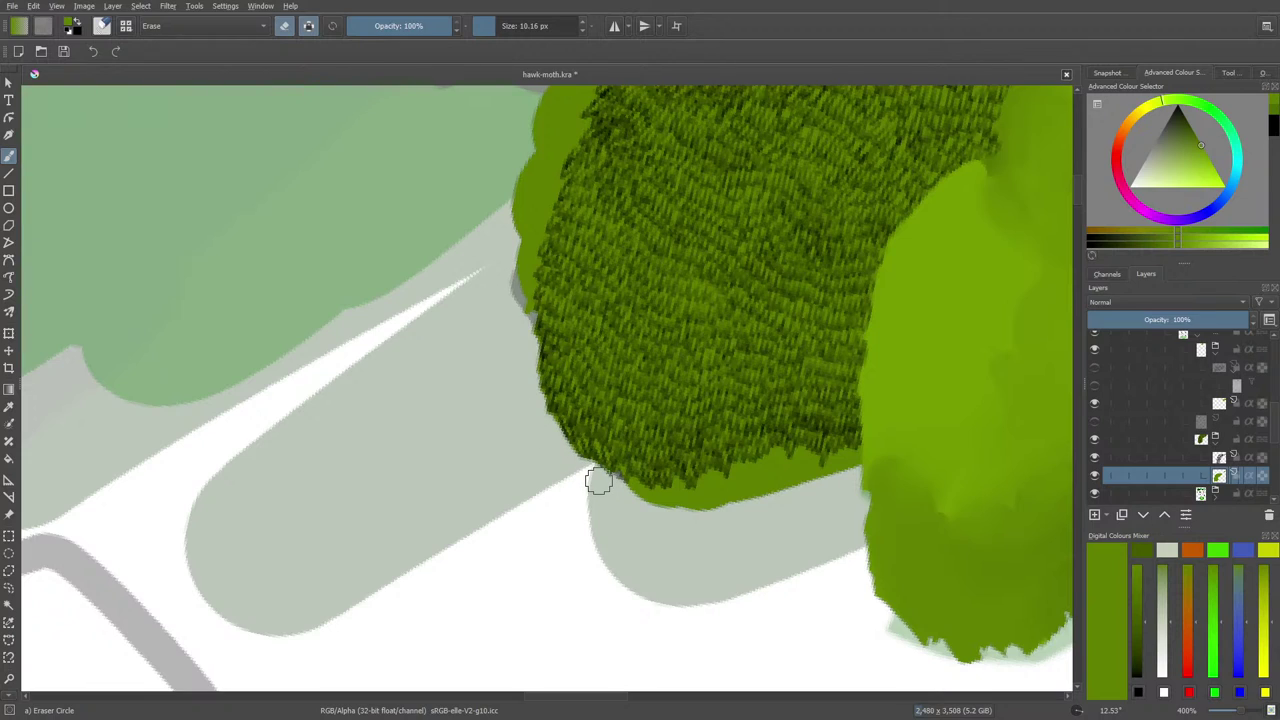
Return to the Basic-1 brush, turn off Preserve Alpha and reduce the brush size to 4.04 px.
key("slash")
left_click_drag(626, 244, 585, 244)
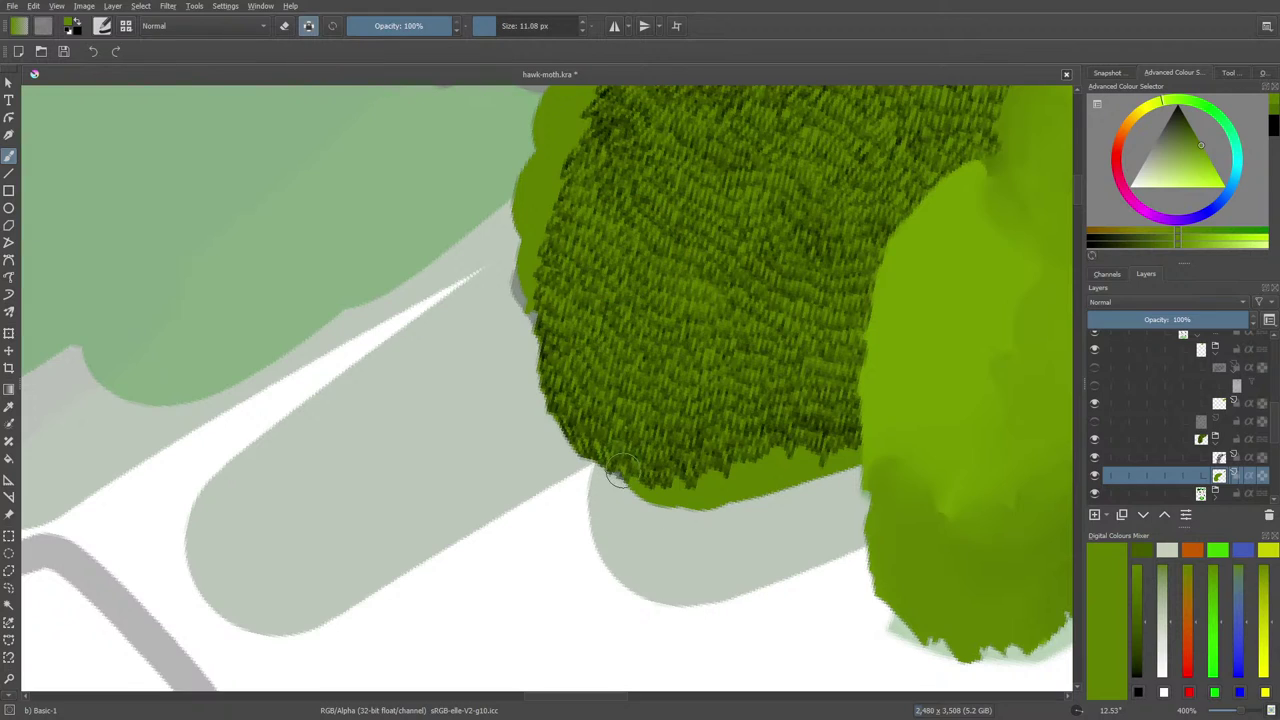
left_click(310, 26)
left_click_drag(508, 44, 495, 35)
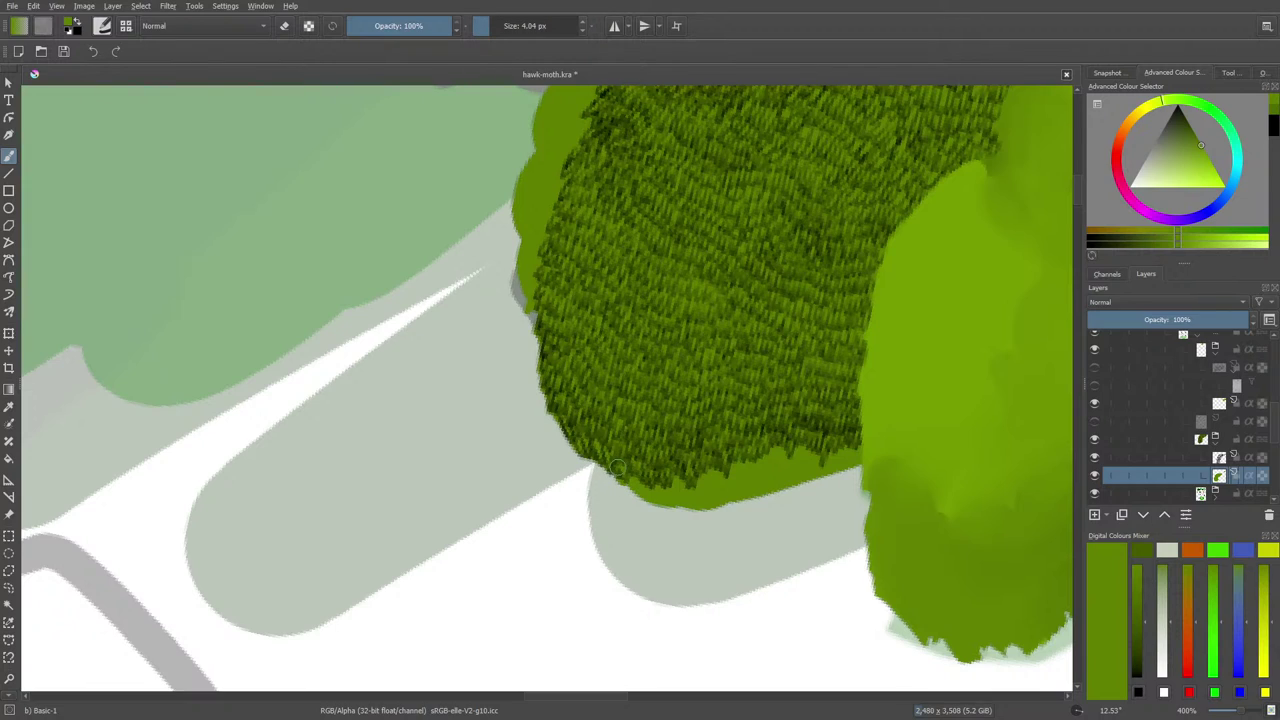
Erase the excess base colour below the clump's hatching, following its bottom edge across to the bright green bush.
key("e")
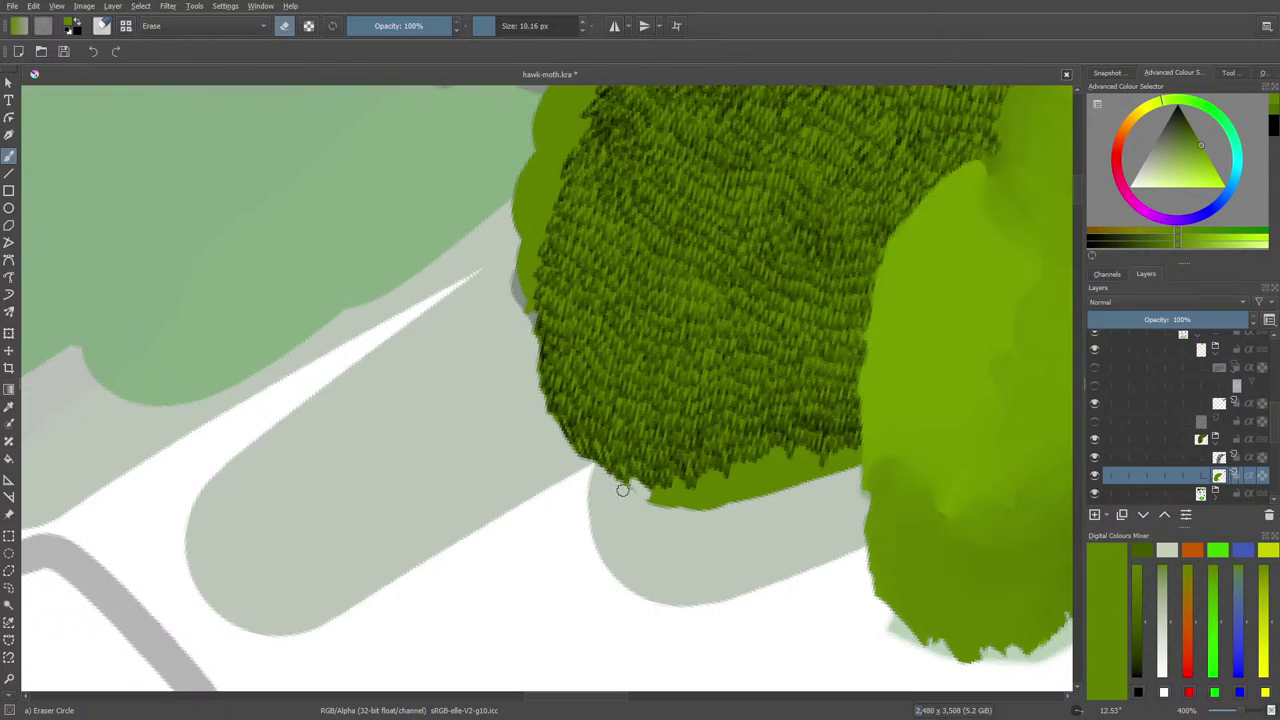
mouse_move(634, 492)
left_mouse_down()
mouse_move(648, 496)
mouse_move(670, 500)
mouse_move(679, 486)
mouse_move(660, 527)
mouse_move(668, 509)
mouse_move(736, 500)
mouse_move(640, 517)
left_mouse_up()
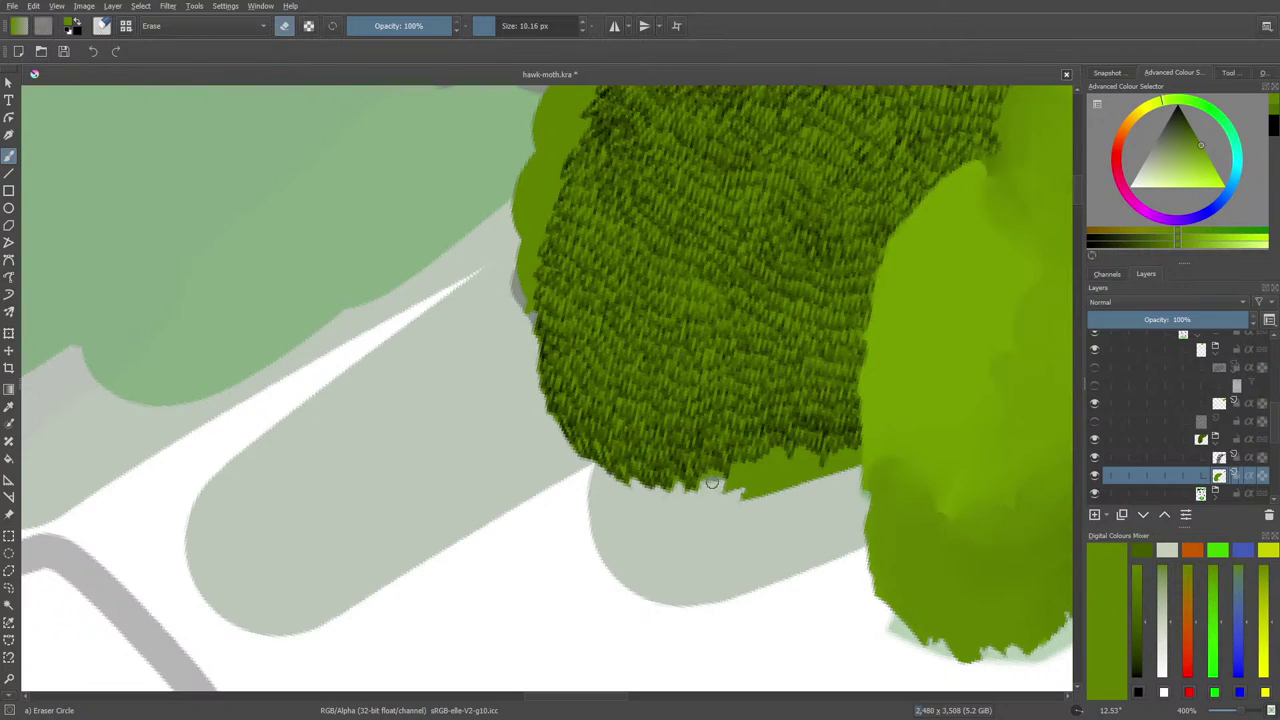
mouse_move(694, 494)
left_mouse_down()
mouse_move(714, 503)
mouse_move(740, 471)
left_mouse_up()
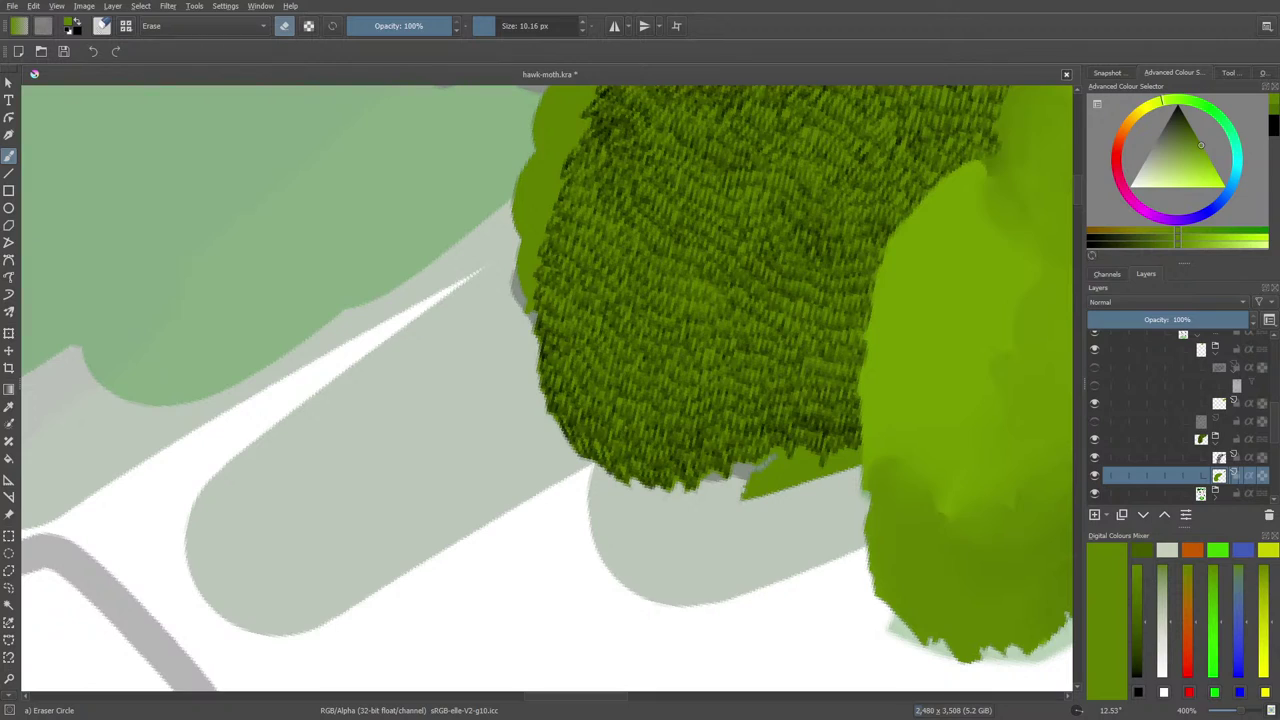
mouse_move(768, 466)
left_mouse_down()
mouse_move(739, 496)
mouse_move(751, 480)
mouse_move(754, 503)
mouse_move(783, 464)
mouse_move(806, 480)
mouse_move(808, 465)
mouse_move(789, 491)
mouse_move(768, 462)
mouse_move(779, 457)
left_mouse_up()
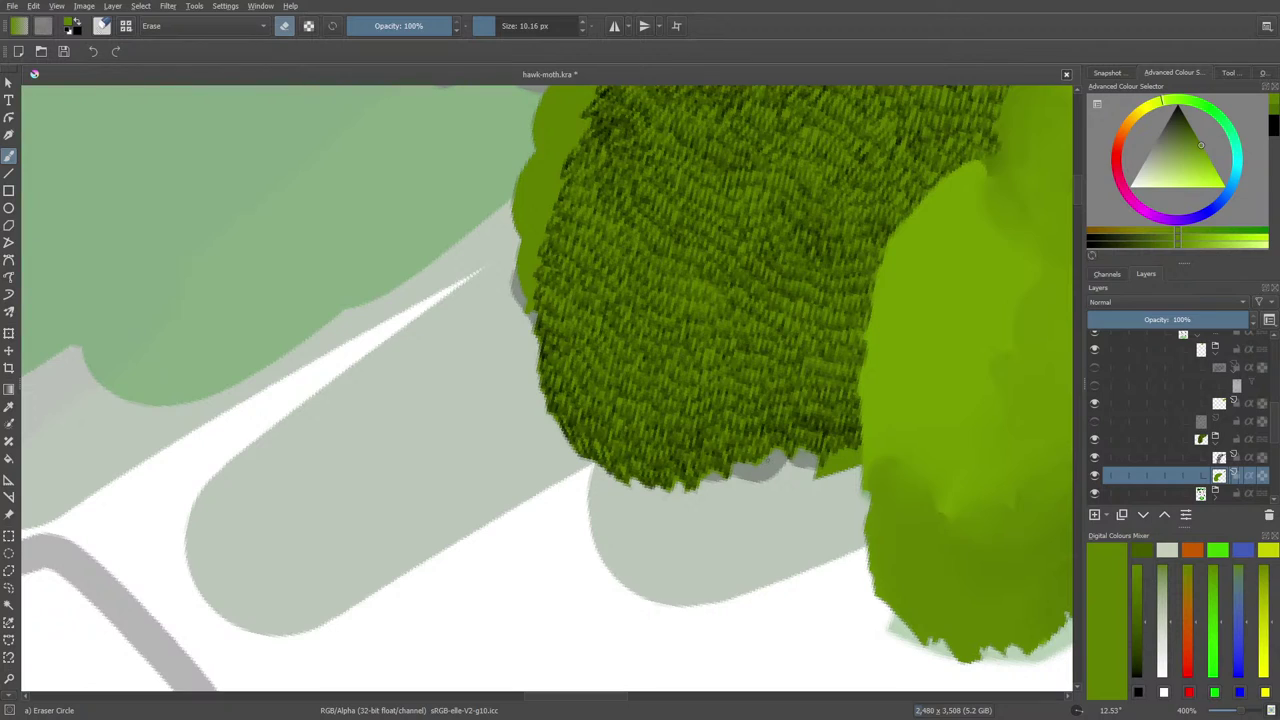
mouse_move(754, 470)
left_mouse_down()
mouse_move(770, 462)
mouse_move(750, 452)
mouse_move(812, 458)
mouse_move(811, 483)
mouse_move(830, 463)
mouse_move(858, 470)
mouse_move(840, 470)
mouse_move(853, 457)
left_mouse_up()
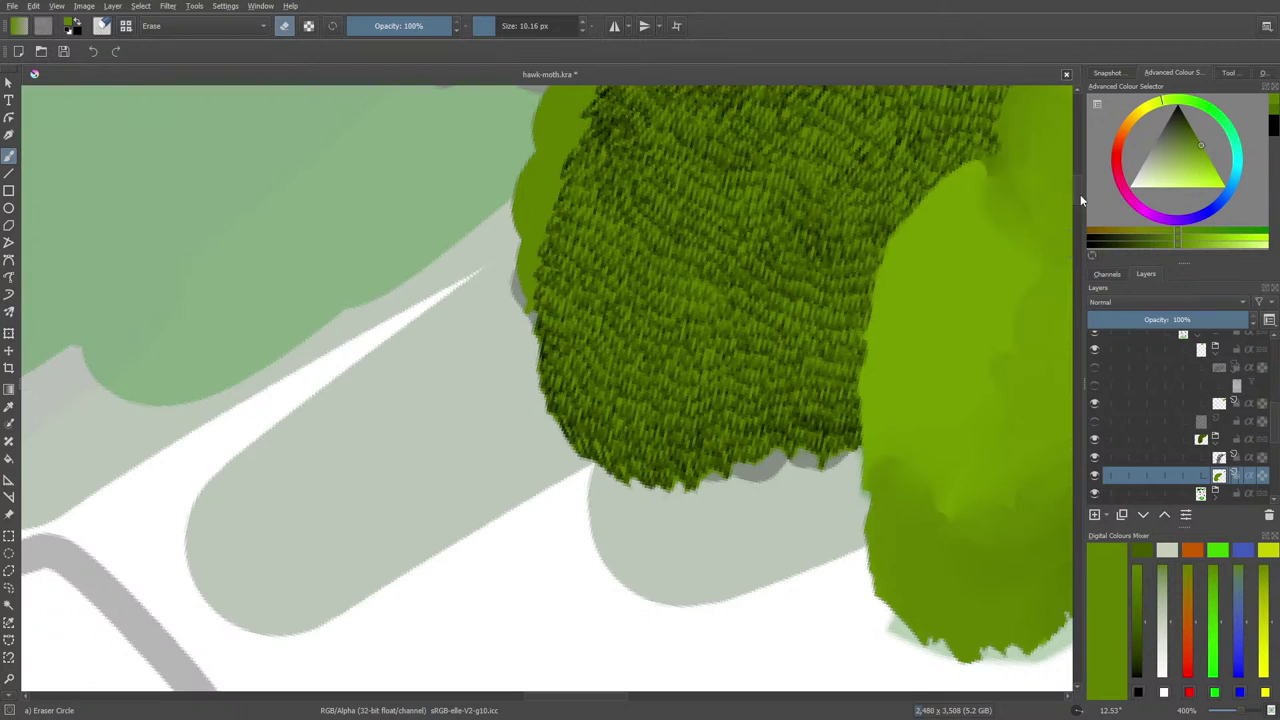
Erase the strip of base colour outside the hatching up the clump's left edge, shaping a ragged foliage outline.
scroll(1080, 194, "up", 3)
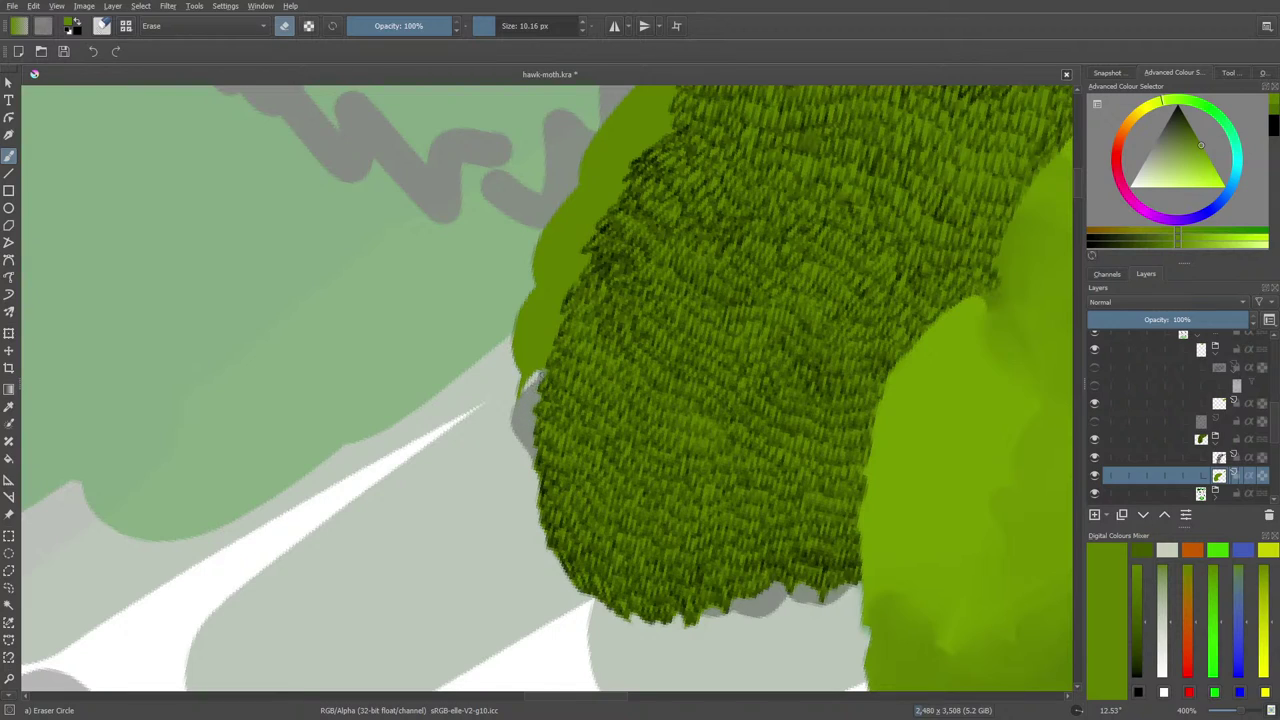
mouse_move(534, 375)
left_mouse_down()
mouse_move(520, 400)
mouse_move(520, 309)
mouse_move(517, 369)
mouse_move(527, 347)
mouse_move(511, 389)
left_mouse_up()
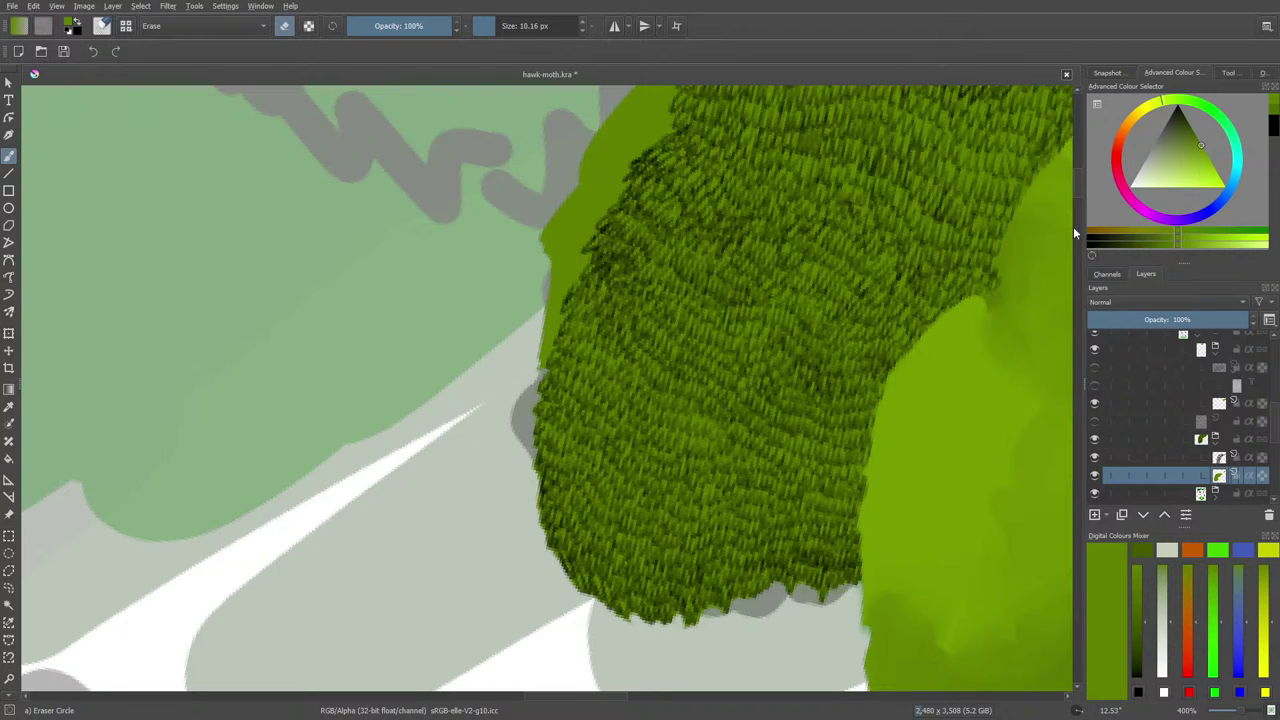
scroll(1078, 175, "up", 5)
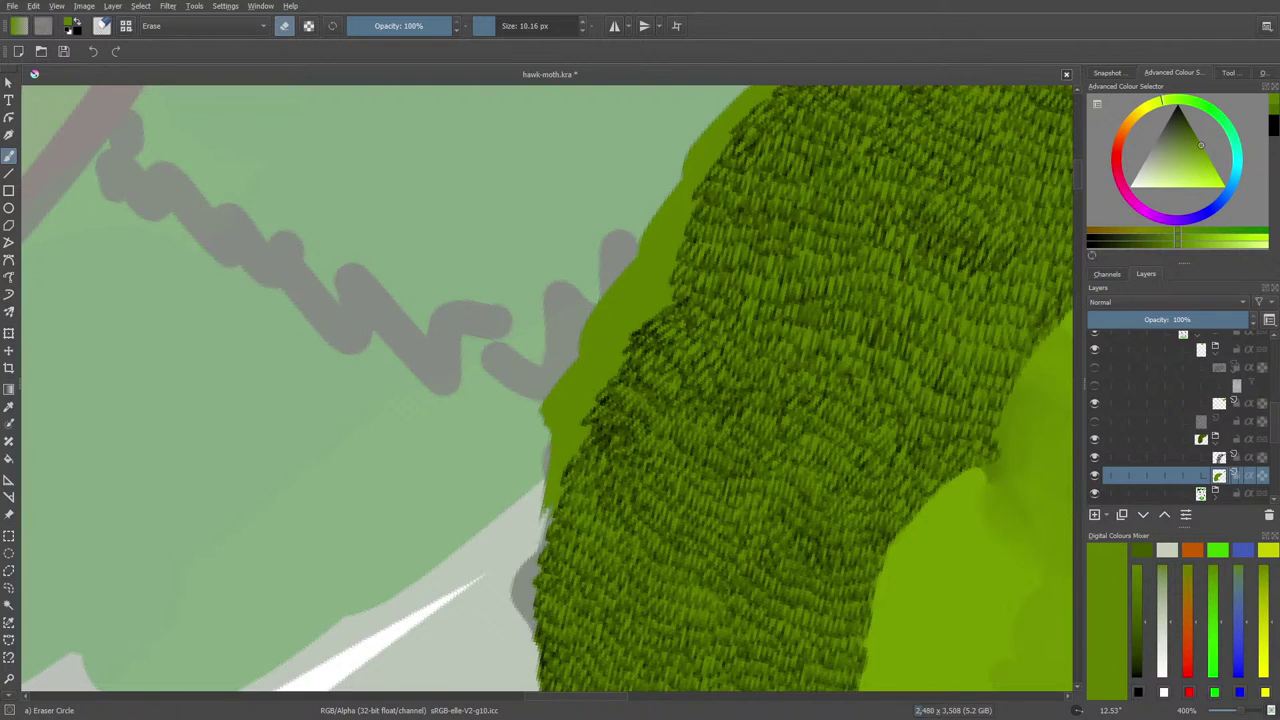
mouse_move(550, 495)
left_mouse_down()
mouse_move(548, 480)
mouse_move(531, 500)
mouse_move(572, 438)
mouse_move(537, 466)
mouse_move(551, 409)
left_mouse_up()
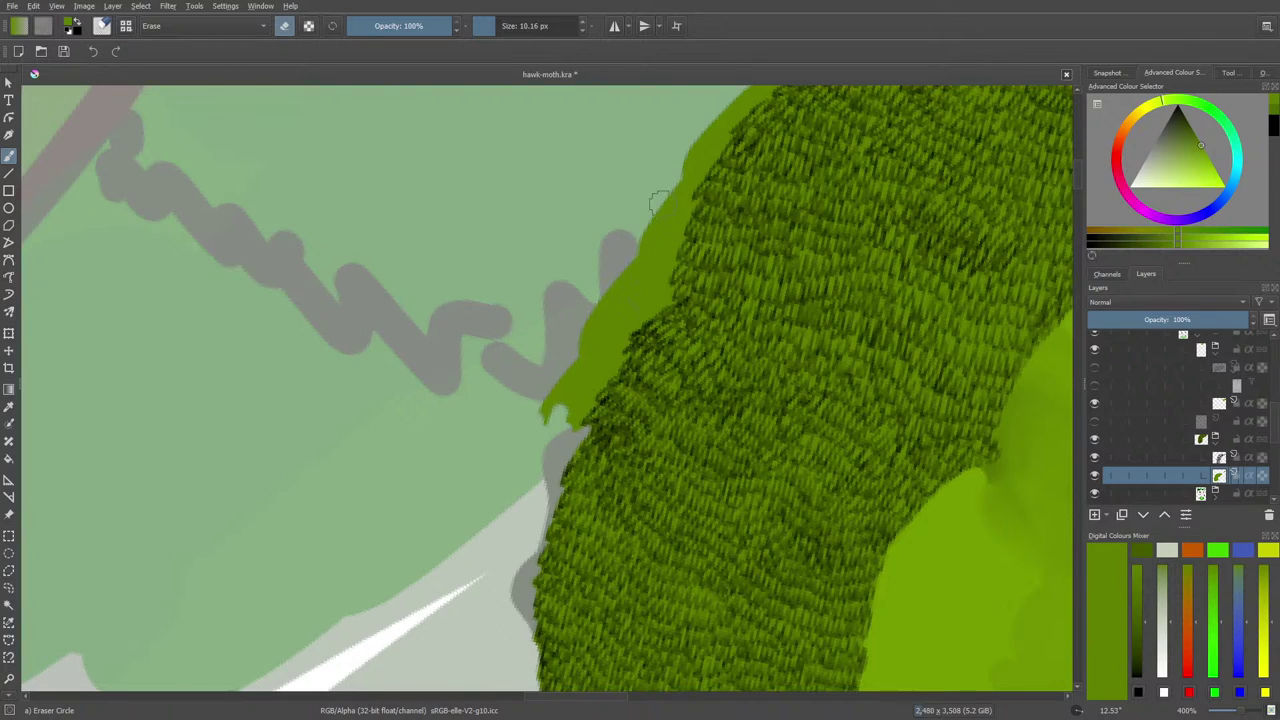
mouse_move(645, 235)
left_mouse_down()
mouse_move(660, 200)
mouse_move(652, 225)
left_mouse_up()
mouse_move(696, 118)
left_mouse_down()
mouse_move(668, 185)
mouse_move(704, 135)
mouse_move(678, 204)
mouse_move(720, 145)
mouse_move(716, 124)
mouse_move(706, 146)
mouse_move(726, 138)
mouse_move(660, 228)
mouse_move(696, 196)
left_mouse_up()
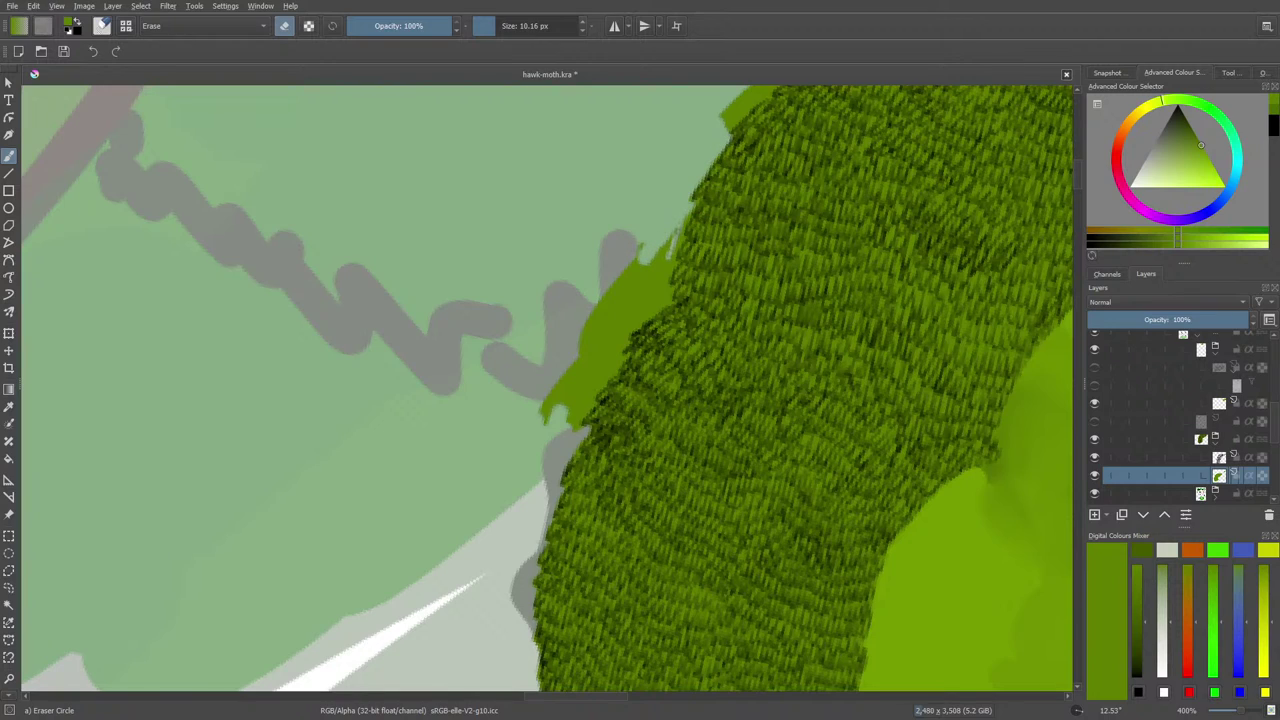
left_click_drag(672, 250, 663, 278)
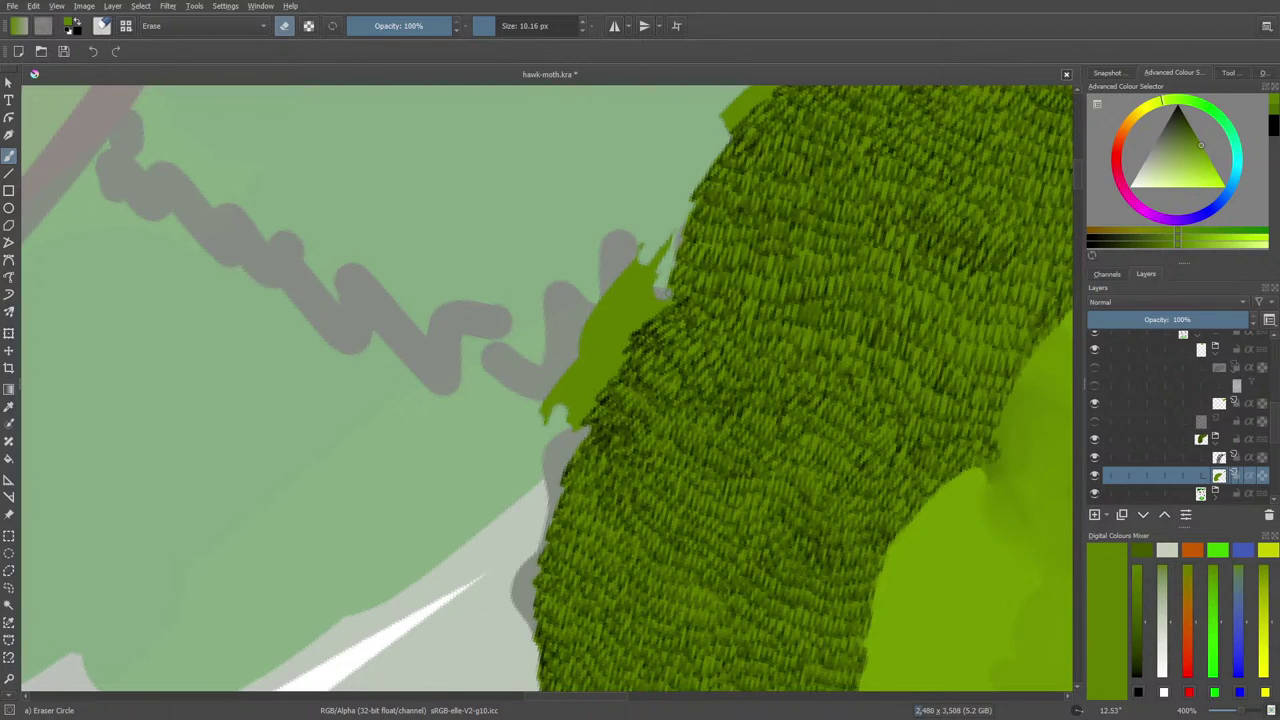
mouse_move(640, 318)
left_mouse_down()
mouse_move(624, 332)
mouse_move(606, 318)
mouse_move(645, 262)
mouse_move(636, 310)
mouse_move(566, 352)
mouse_move(592, 348)
mouse_move(556, 414)
mouse_move(560, 380)
mouse_move(590, 350)
mouse_move(557, 434)
mouse_move(577, 405)
mouse_move(575, 432)
mouse_move(612, 350)
mouse_move(608, 360)
left_mouse_up()
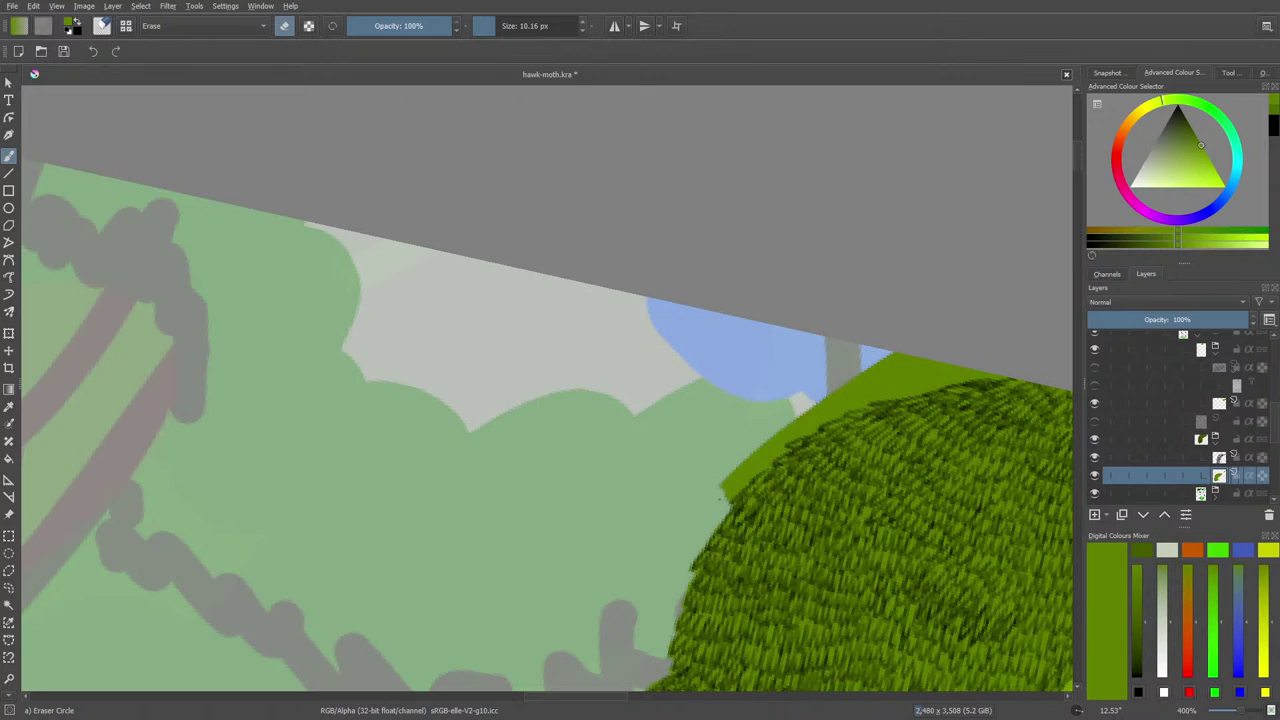
Erase the leftover base colour along the clump's upper left curve up to the canvas edge.
mouse_move(742, 476)
left_mouse_down()
mouse_move(718, 506)
mouse_move(768, 455)
mouse_move(758, 448)
mouse_move(745, 470)
mouse_move(758, 460)
left_mouse_up()
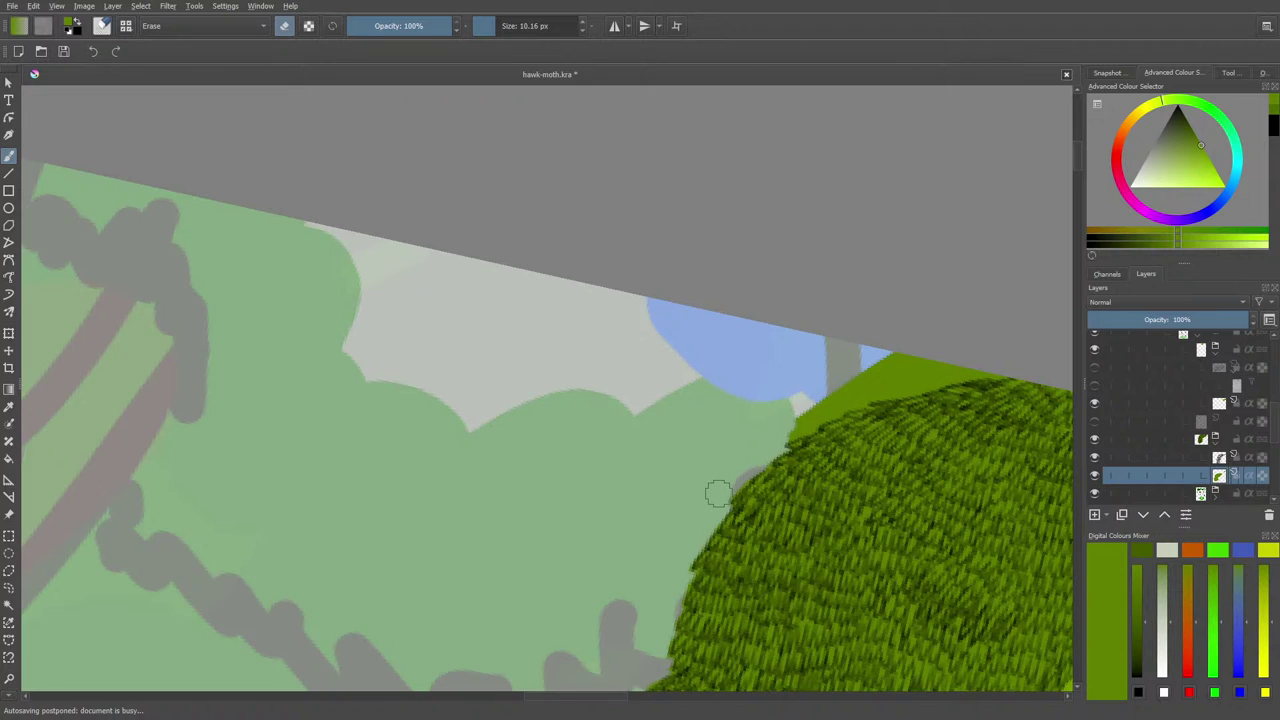
left_click_drag(560, 698, 588, 698)
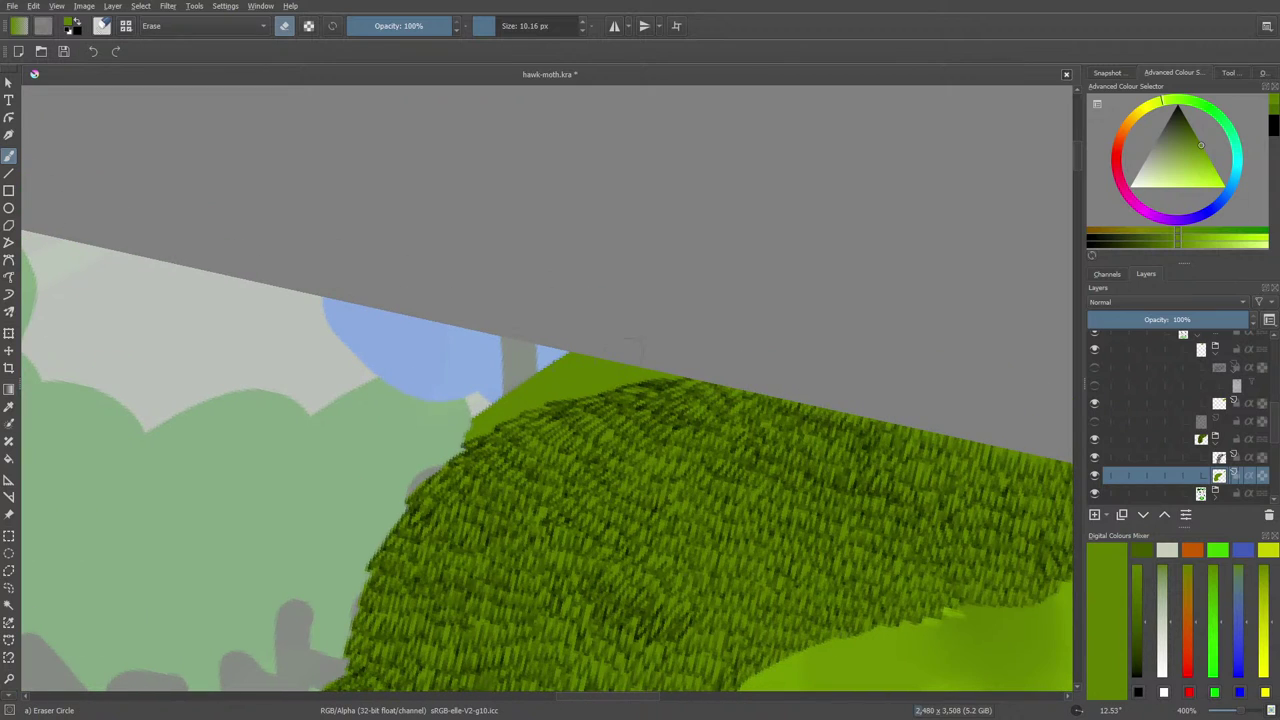
mouse_move(621, 348)
left_mouse_down()
mouse_move(539, 366)
mouse_move(644, 340)
mouse_move(617, 374)
mouse_move(678, 369)
mouse_move(558, 392)
mouse_move(578, 372)
mouse_move(549, 364)
mouse_move(452, 438)
mouse_move(512, 404)
left_mouse_up()
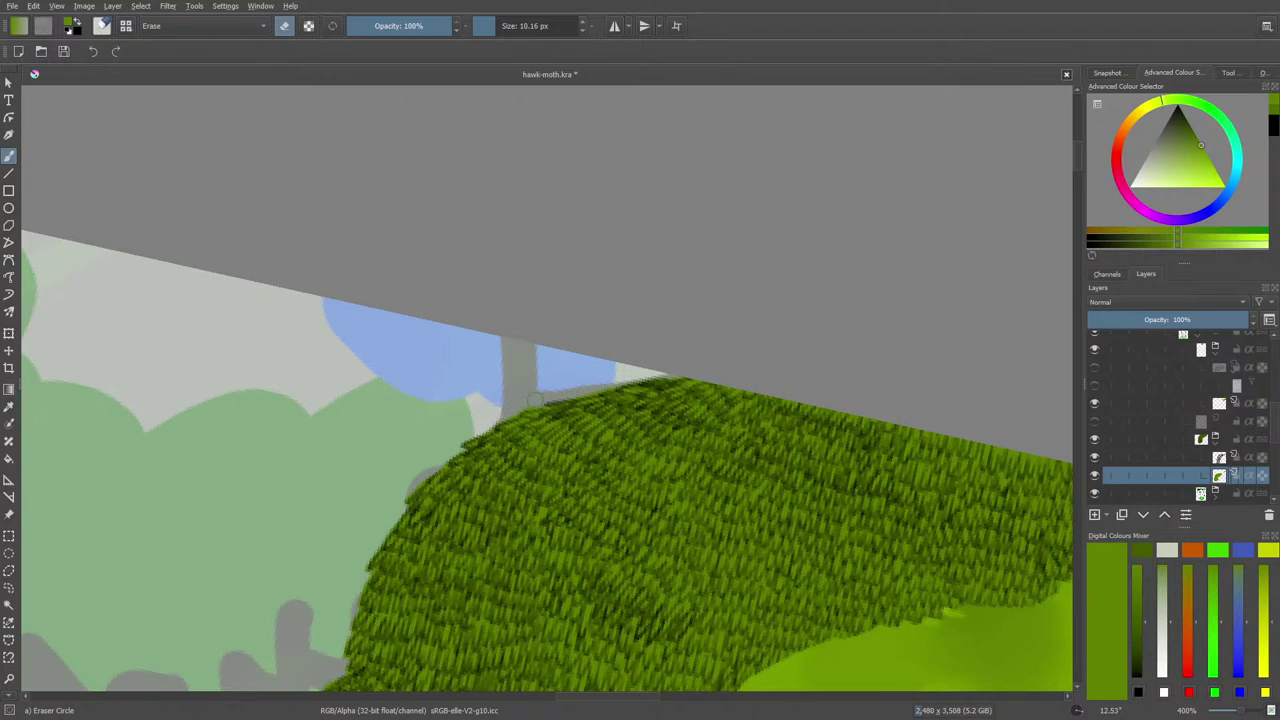
Leave the eraser and choose the Basic-2 Opacity brush preset at 40 px.
key("e")
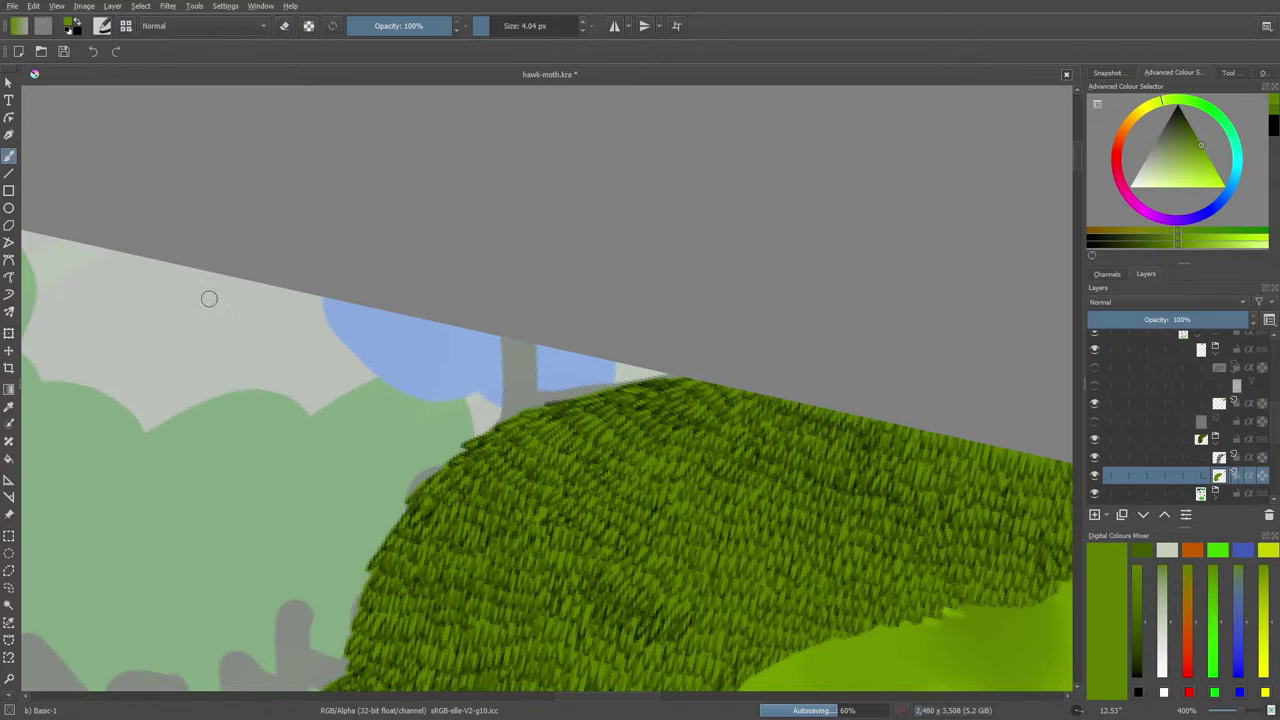
key("F5")
left_click(200, 172)
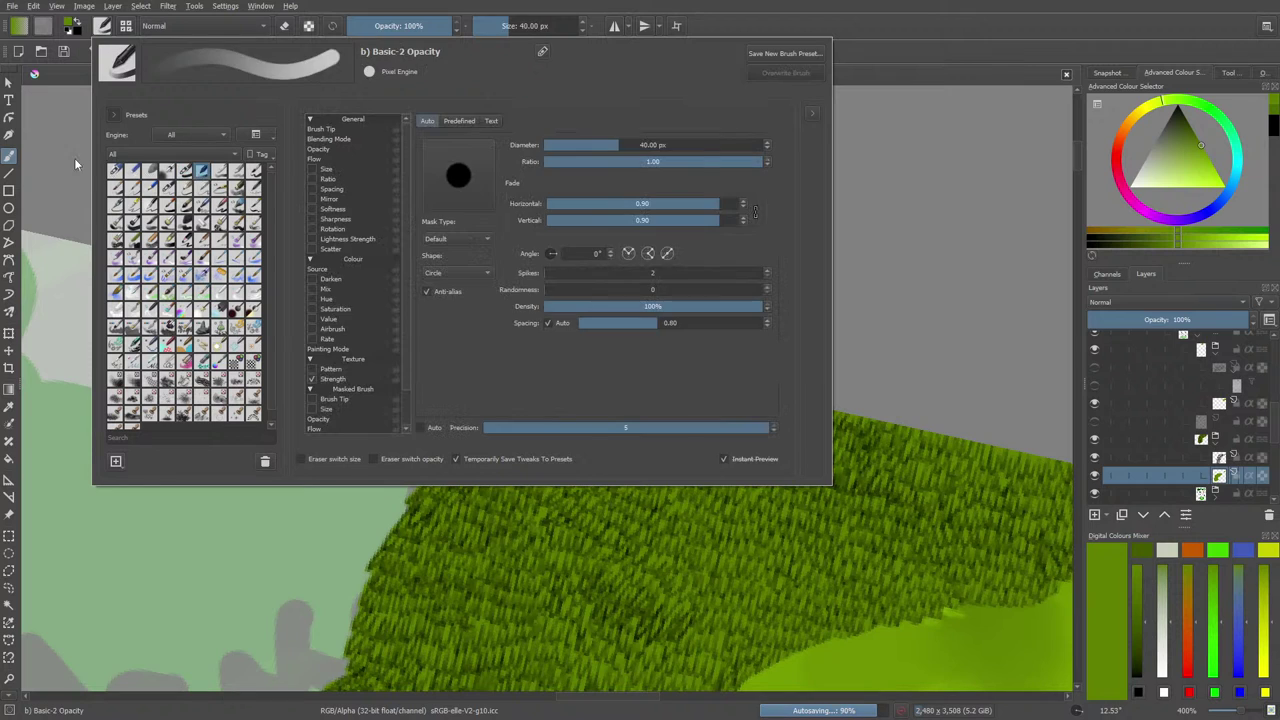
right_click(60, 120)
right_click(60, 120)
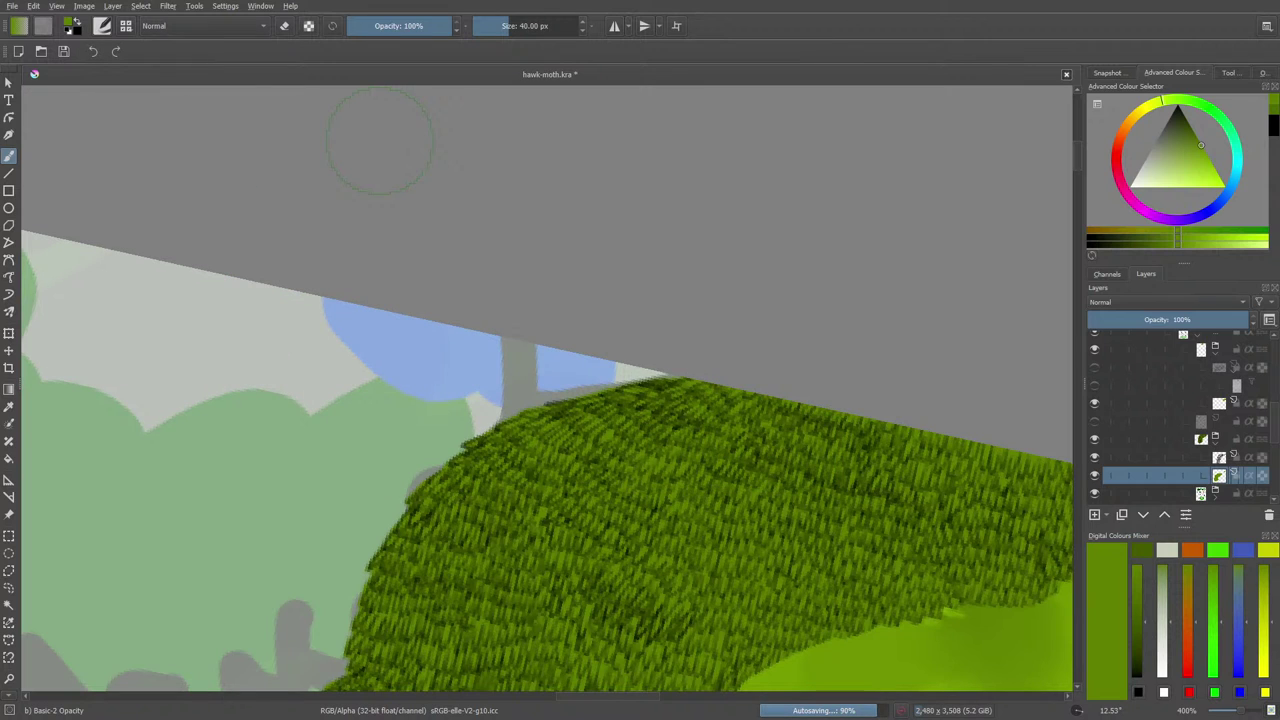
Sample a brighter green from the left lobe of the neighbouring bush, return to the freehand brush and turn on Preserve Alpha.
scroll(1077, 166, "down", 5)
scroll(1077, 166, "right", 5)
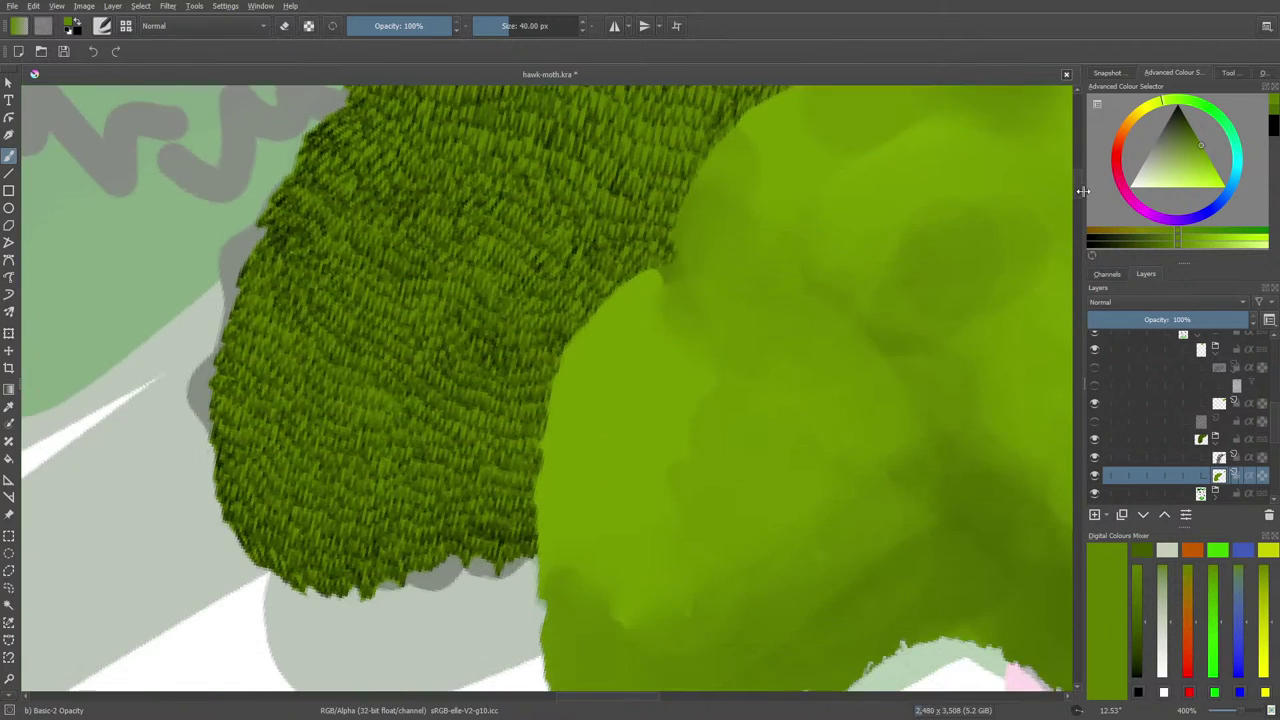
scroll(1082, 191, "up", 3)
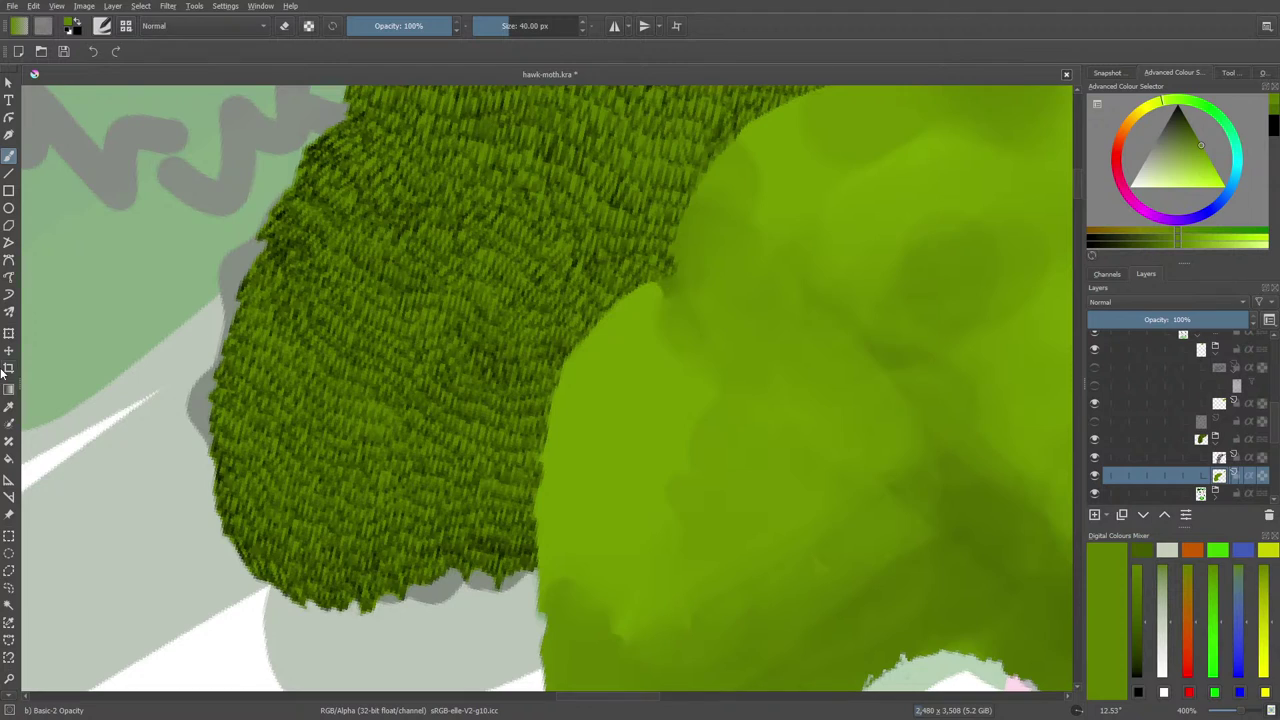
left_click(9, 405)
left_click(614, 428)
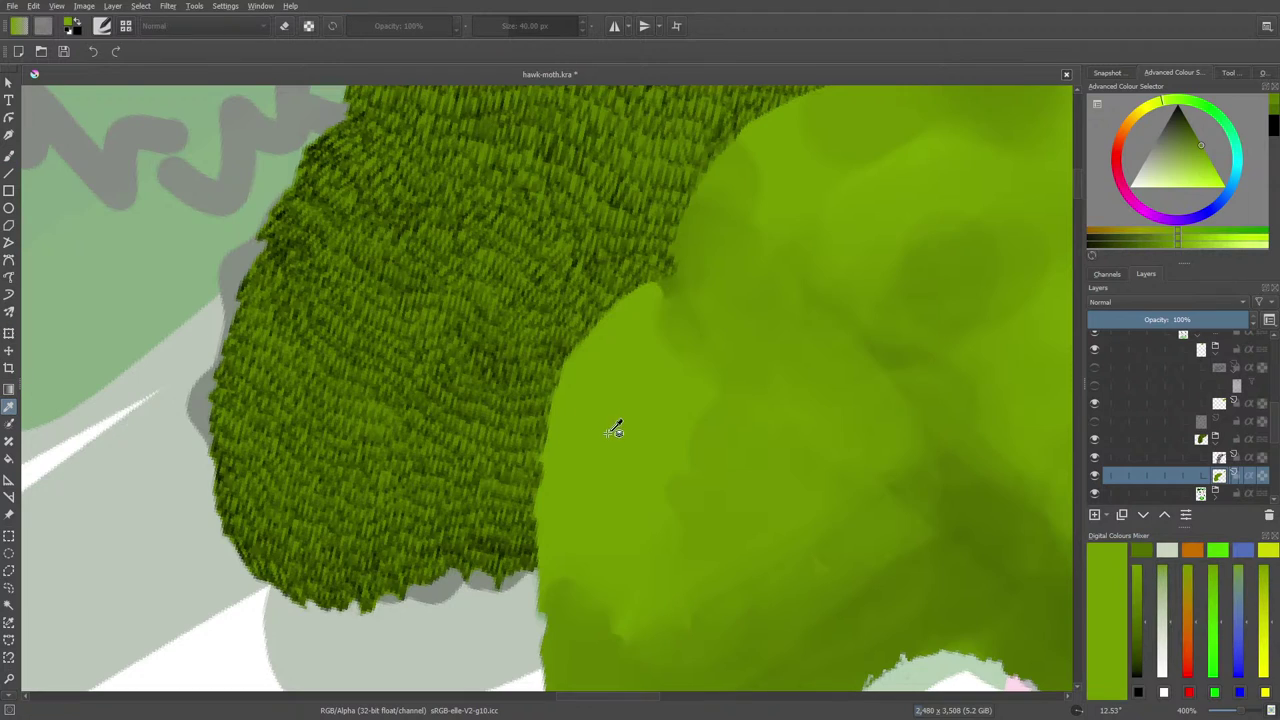
left_click(10, 156)
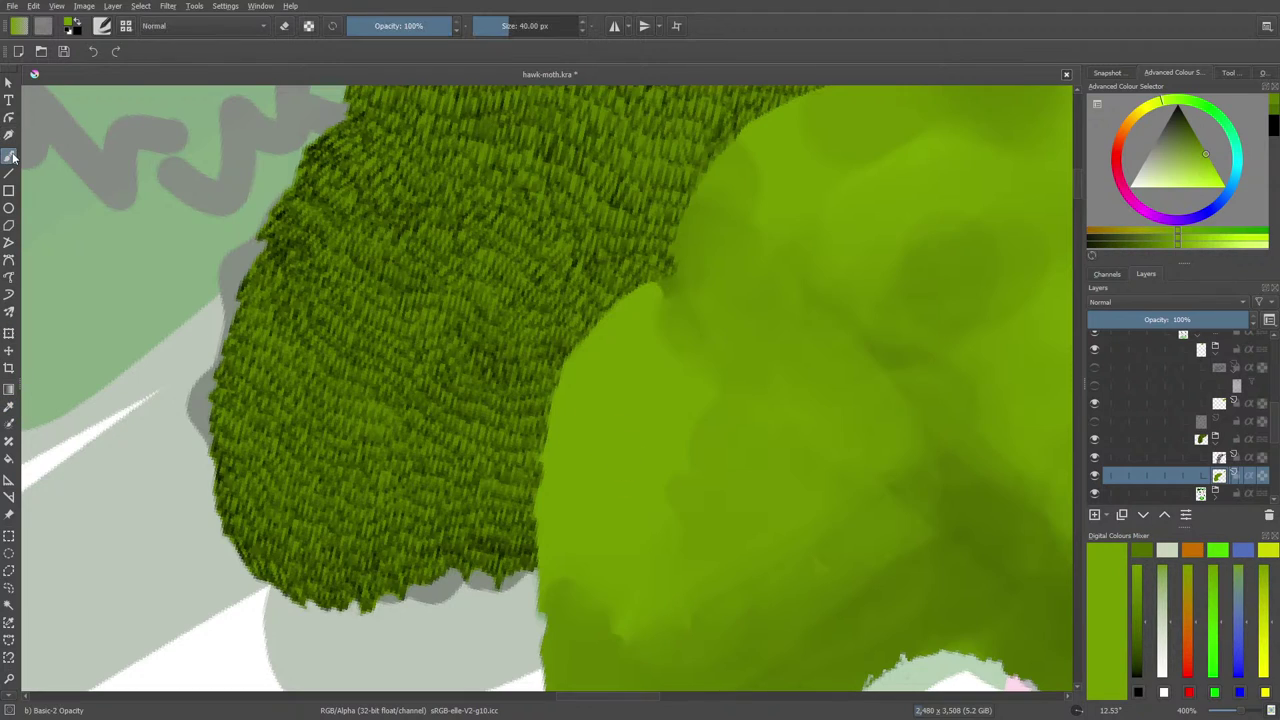
left_click(312, 30)
scroll(1240, 710, "down", 3)
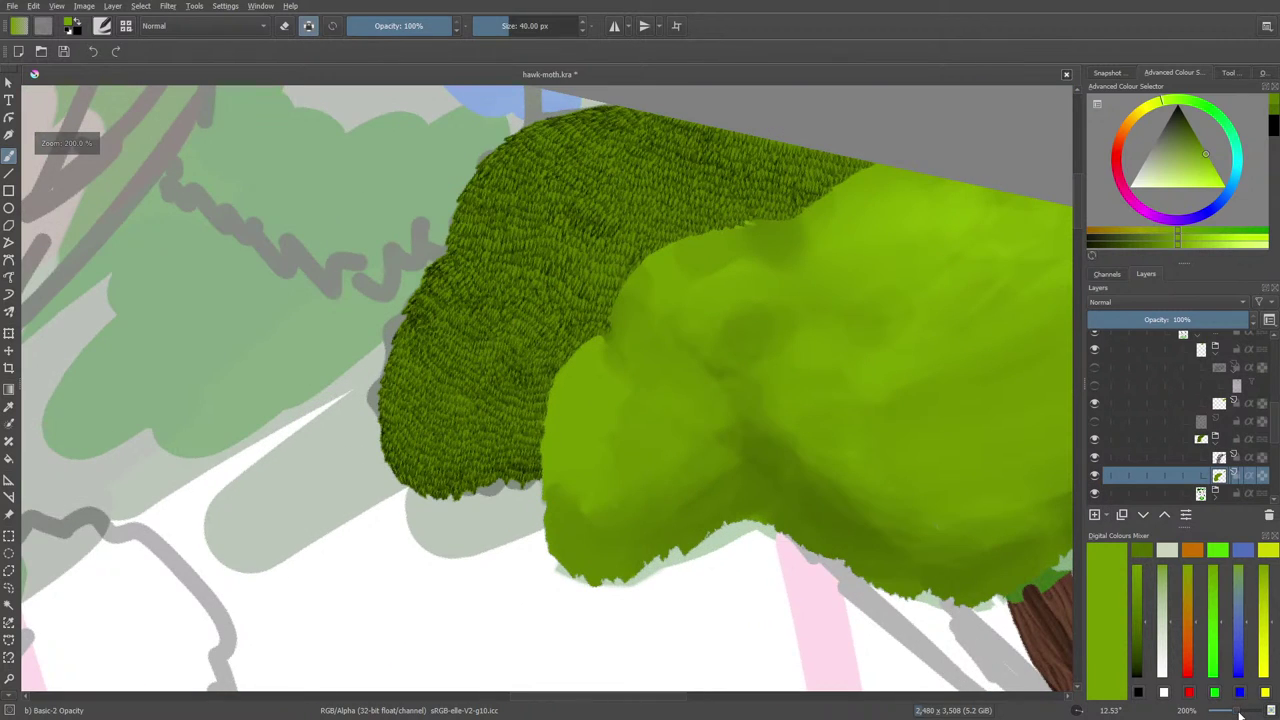
Brush the brighter green along the hatched clump's upper edge and set the brush opacity to 75%.
mouse_move(628, 140)
left_mouse_down()
mouse_move(560, 193)
mouse_move(555, 225)
mouse_move(642, 143)
mouse_move(545, 205)
mouse_move(580, 185)
mouse_move(600, 138)
mouse_move(505, 220)
mouse_move(597, 127)
mouse_move(500, 195)
mouse_move(593, 125)
mouse_move(517, 200)
mouse_move(597, 135)
mouse_move(475, 275)
mouse_move(522, 288)
mouse_move(648, 243)
mouse_move(695, 198)
mouse_move(530, 290)
mouse_move(667, 173)
mouse_move(550, 250)
mouse_move(701, 203)
mouse_move(718, 160)
mouse_move(675, 148)
mouse_move(710, 122)
left_mouse_up()
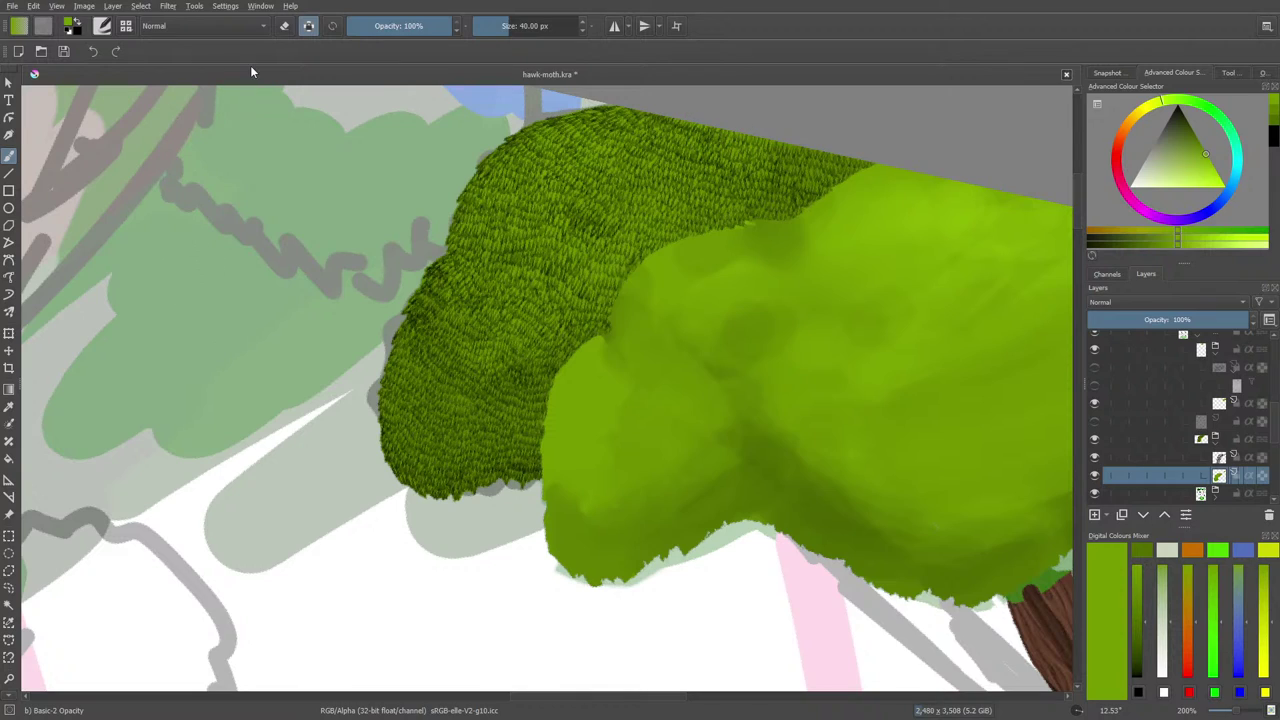
left_click(425, 24)
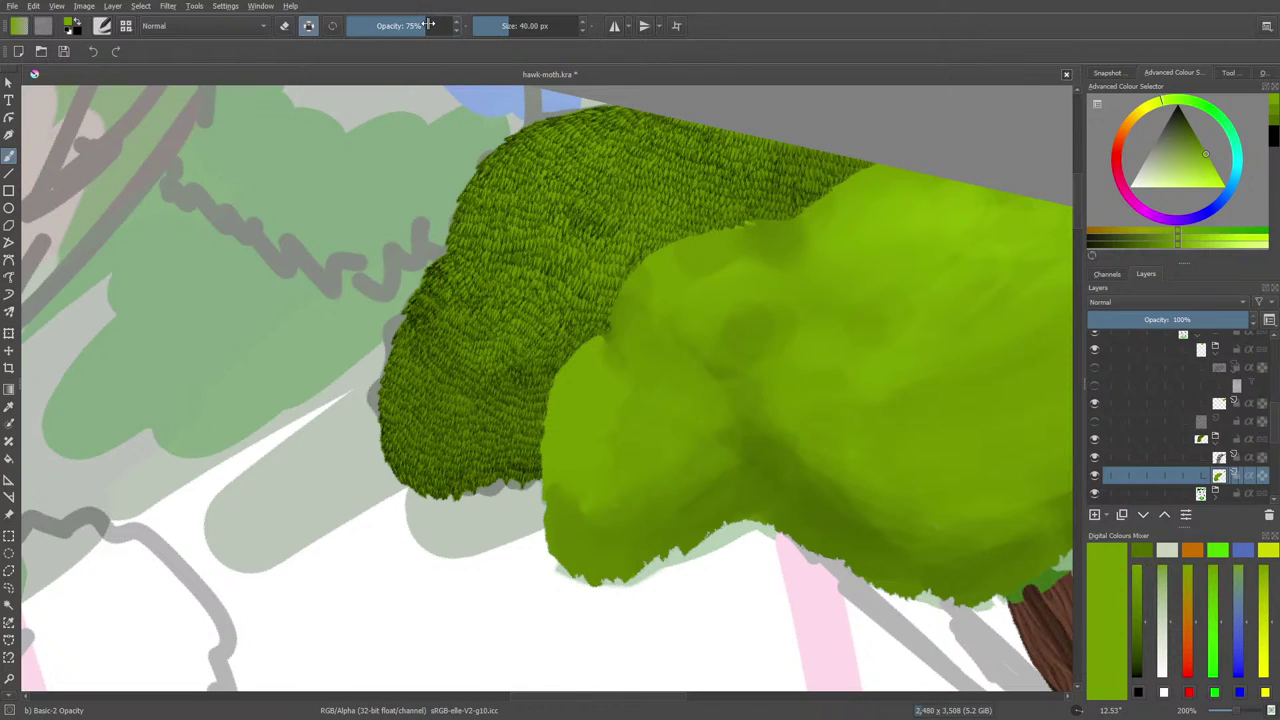
Undo the recent brighter green strokes on the hatched clump.
left_click(93, 51)
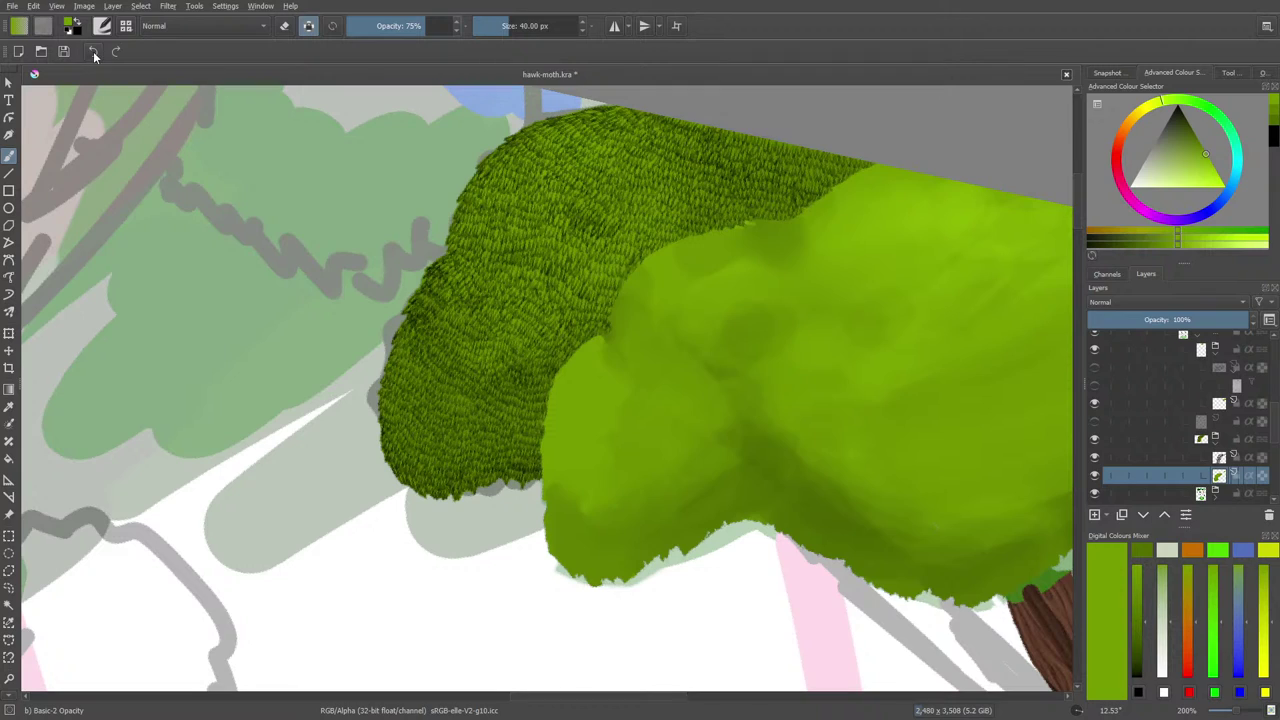
left_click(93, 51)
left_click(93, 51)
left_click(93, 51)
left_click(94, 52)
left_click(94, 52)
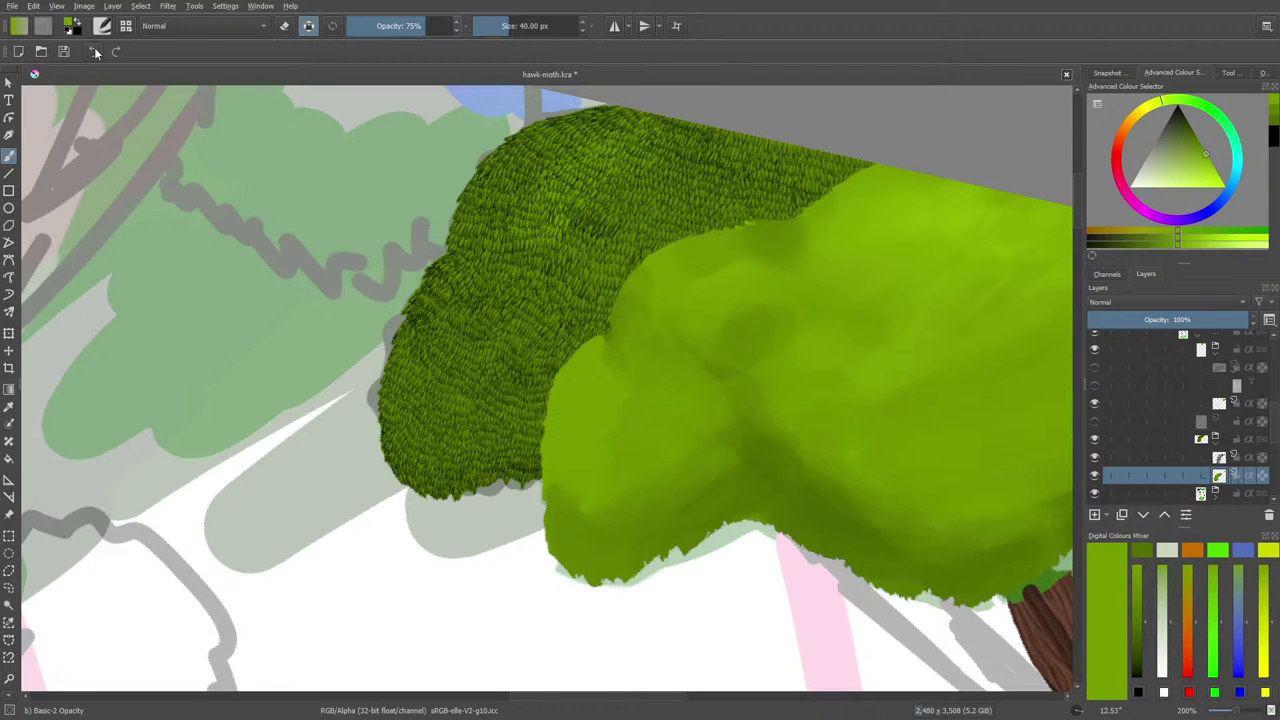
left_click(95, 52)
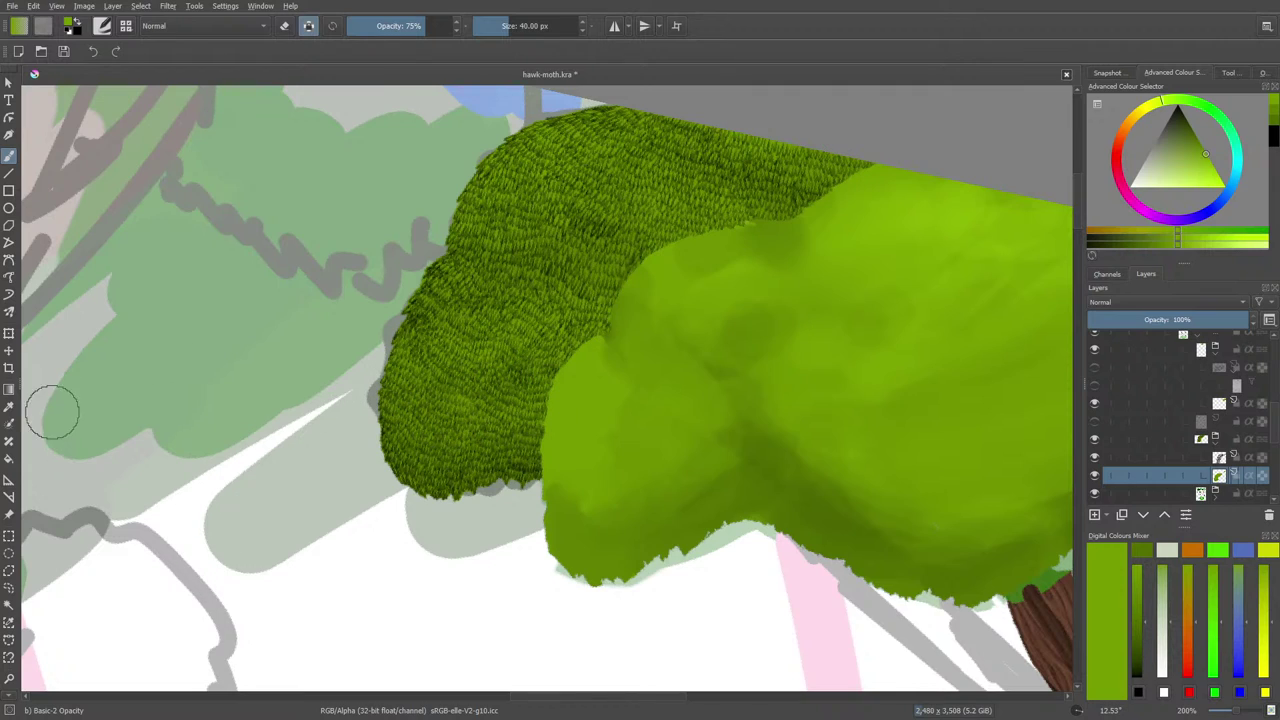
Sample the dark green from the neighbouring bush's lower shadow and brush it over the hatched clump's base and the area beside the bush.
left_click(7, 408)
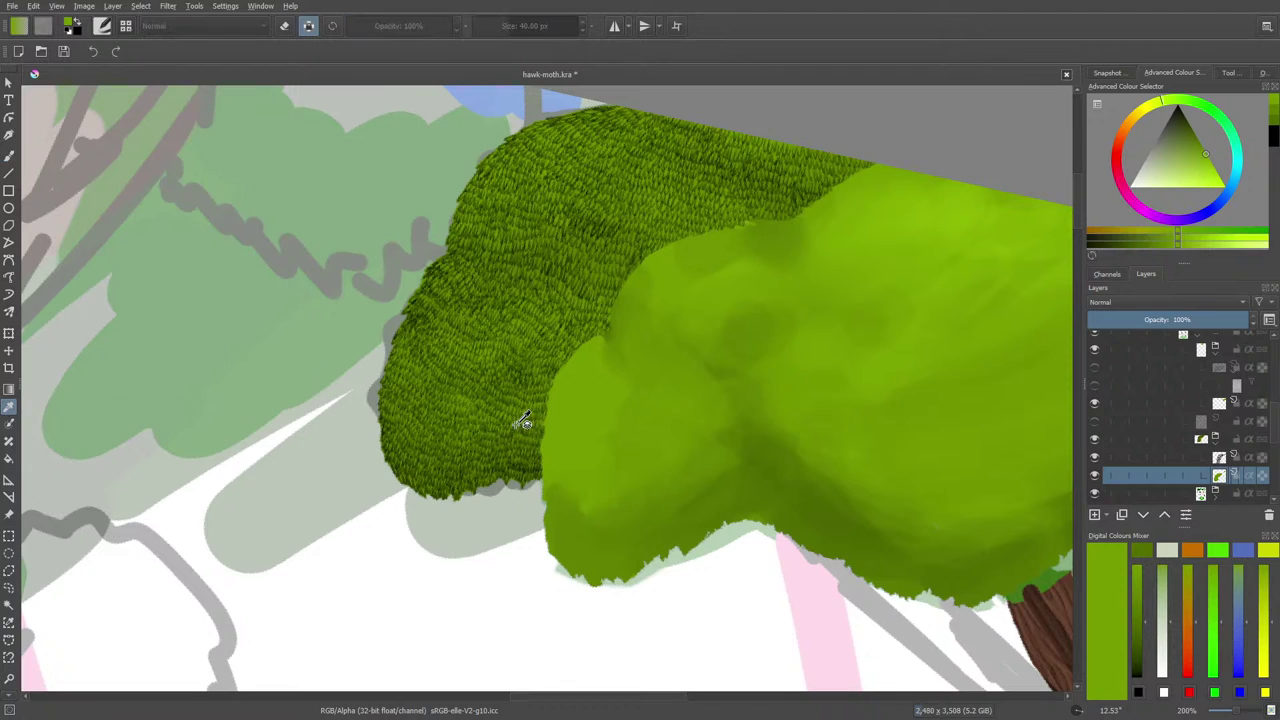
left_click(810, 515)
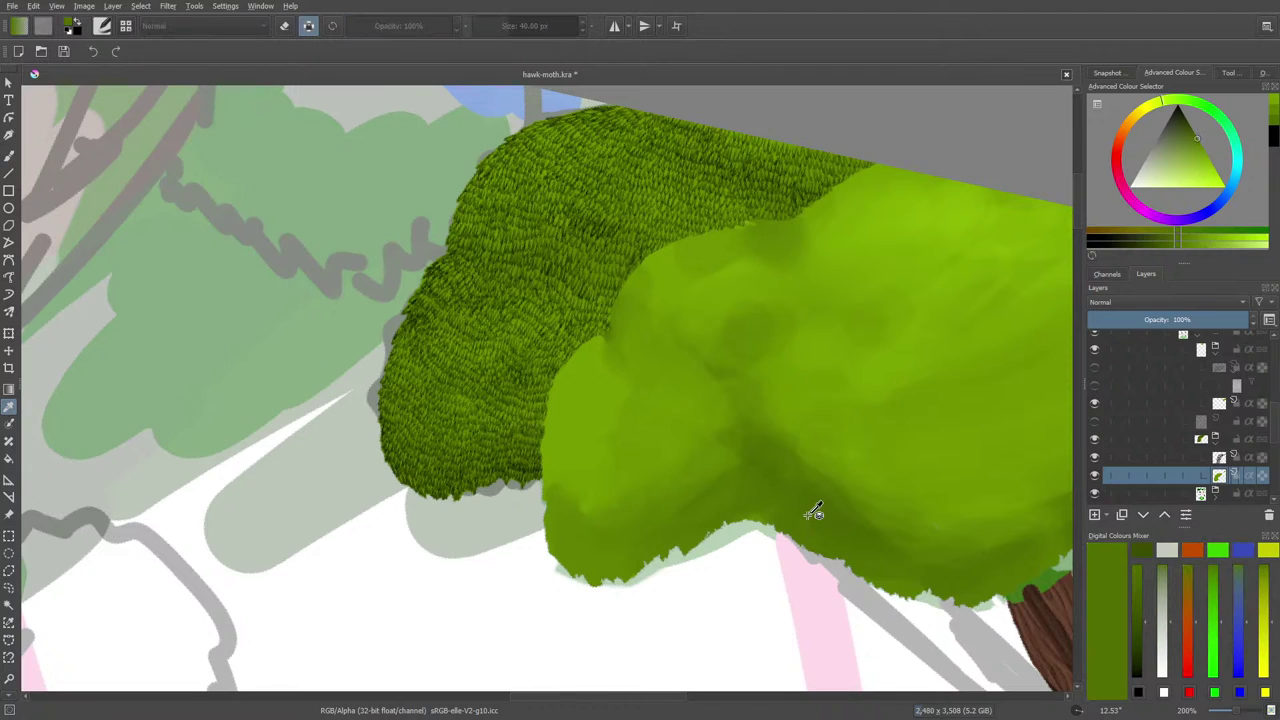
left_click(8, 155)
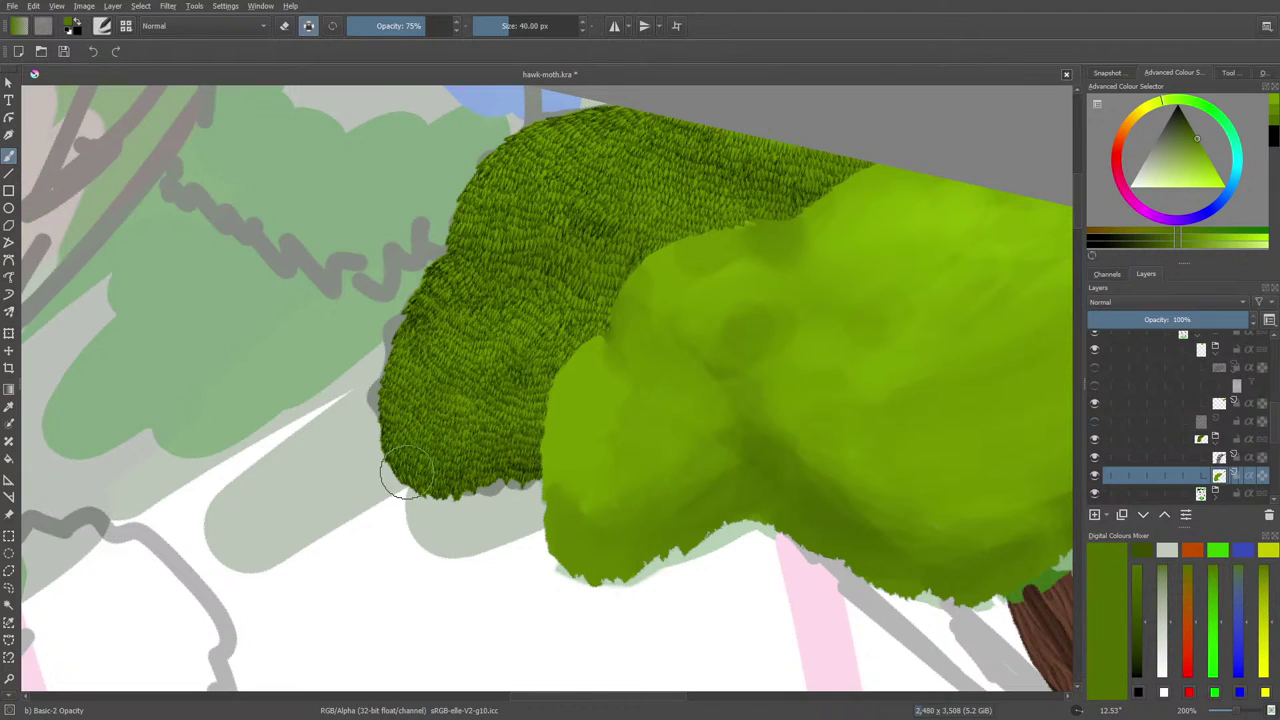
mouse_move(447, 488)
left_mouse_down()
mouse_move(494, 465)
mouse_move(480, 479)
mouse_move(490, 430)
mouse_move(487, 474)
mouse_move(413, 490)
mouse_move(502, 435)
mouse_move(480, 443)
mouse_move(485, 462)
mouse_move(411, 490)
mouse_move(489, 472)
mouse_move(537, 480)
mouse_move(466, 472)
mouse_move(480, 489)
mouse_move(405, 494)
mouse_move(384, 450)
mouse_move(407, 475)
mouse_move(371, 436)
mouse_move(424, 392)
mouse_move(536, 249)
mouse_move(571, 235)
mouse_move(543, 285)
mouse_move(638, 287)
mouse_move(559, 277)
mouse_move(485, 315)
left_mouse_up()
mouse_move(608, 200)
left_mouse_down()
mouse_move(720, 160)
mouse_move(632, 192)
mouse_move(572, 172)
mouse_move(583, 227)
mouse_move(574, 222)
mouse_move(592, 216)
mouse_move(482, 270)
mouse_move(366, 355)
mouse_move(480, 355)
mouse_move(460, 393)
mouse_move(436, 410)
mouse_move(431, 367)
mouse_move(538, 172)
mouse_move(601, 148)
mouse_move(759, 193)
mouse_move(706, 252)
mouse_move(768, 235)
left_mouse_up()
Choose the Blender Basic preset at 50 px and blend the shading along the hatched clump's left side.
right_click(400, 330)
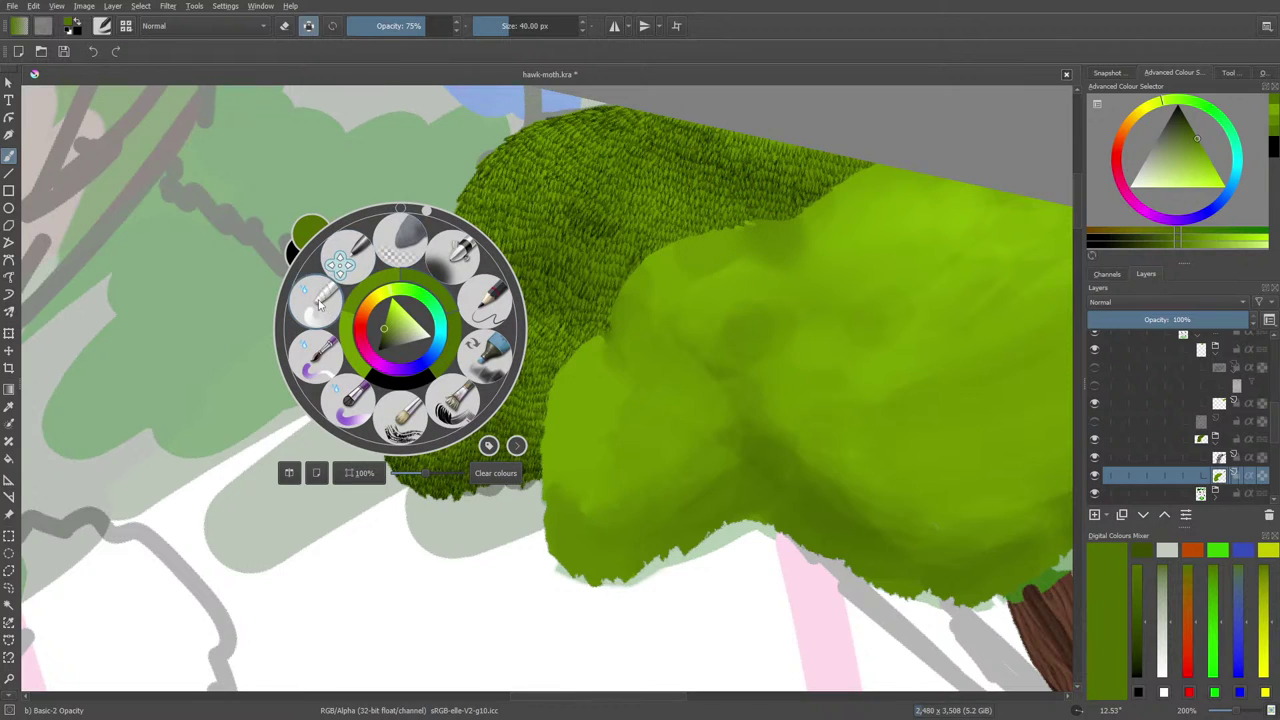
left_click(316, 300)
mouse_move(316, 296)
left_mouse_down()
mouse_move(438, 251)
mouse_move(506, 205)
mouse_move(474, 295)
mouse_move(451, 308)
mouse_move(474, 264)
mouse_move(509, 290)
mouse_move(530, 266)
mouse_move(535, 224)
mouse_move(587, 180)
mouse_move(588, 201)
mouse_move(625, 213)
mouse_move(587, 225)
mouse_move(541, 325)
mouse_move(545, 314)
mouse_move(408, 326)
mouse_move(445, 383)
mouse_move(504, 405)
mouse_move(465, 455)
mouse_move(528, 417)
mouse_move(429, 432)
mouse_move(494, 318)
mouse_move(462, 312)
mouse_move(556, 182)
mouse_move(592, 193)
mouse_move(654, 122)
mouse_move(661, 163)
mouse_move(784, 185)
mouse_move(846, 163)
mouse_move(801, 142)
mouse_move(634, 150)
mouse_move(581, 125)
mouse_move(442, 262)
left_mouse_up()
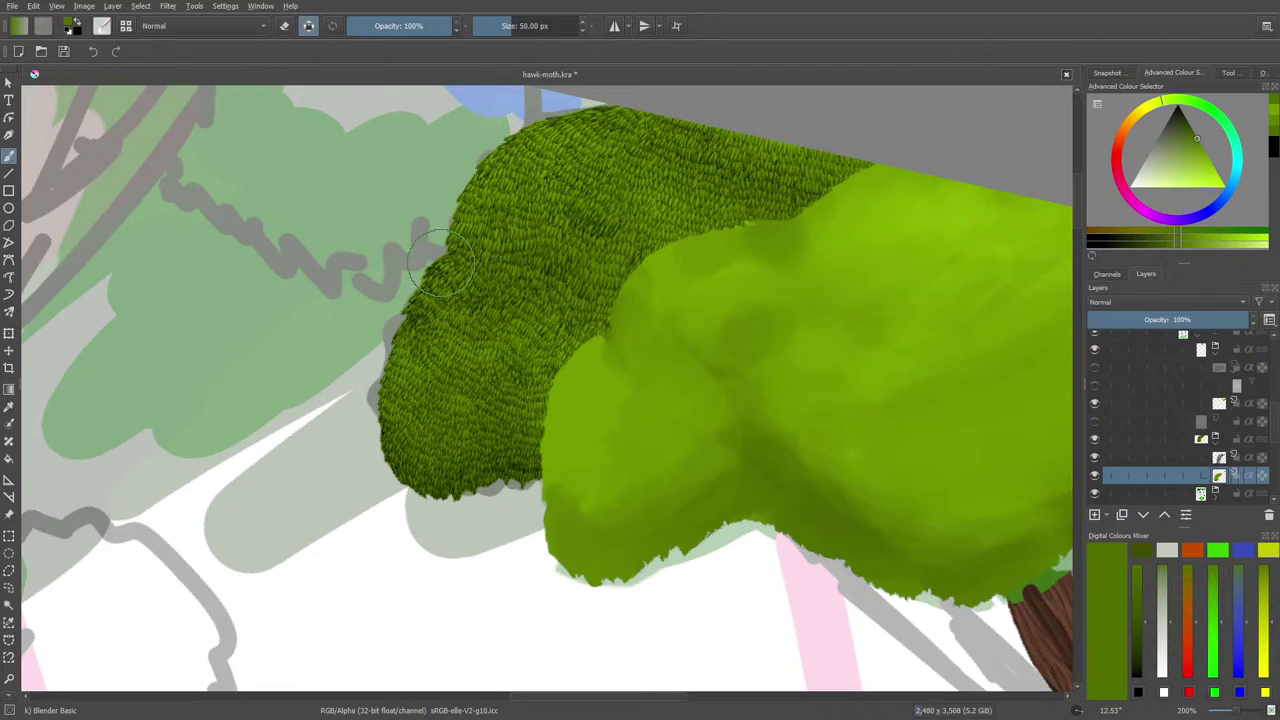
mouse_move(442, 262)
left_mouse_down()
mouse_move(323, 437)
mouse_move(417, 350)
left_mouse_up()
Show the neighbouring bush's hatching layer and compare the clump with the bush group hidden and visible.
key("e")
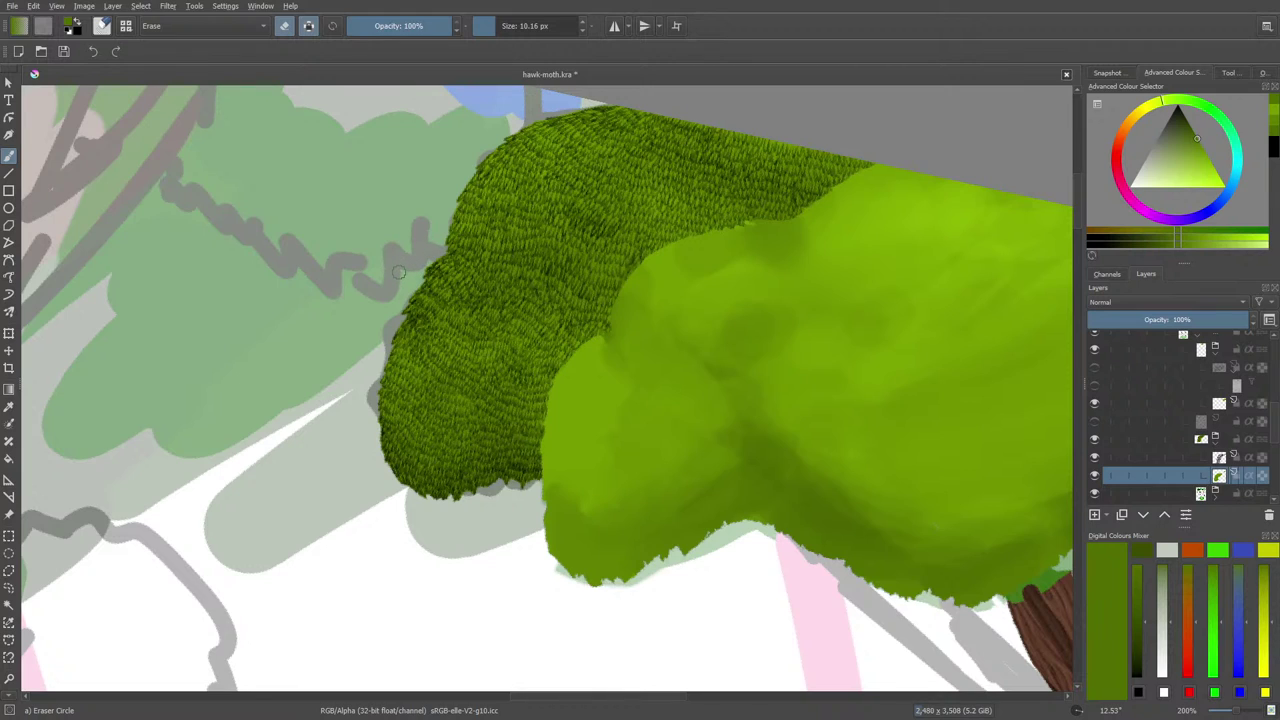
left_click(1094, 366)
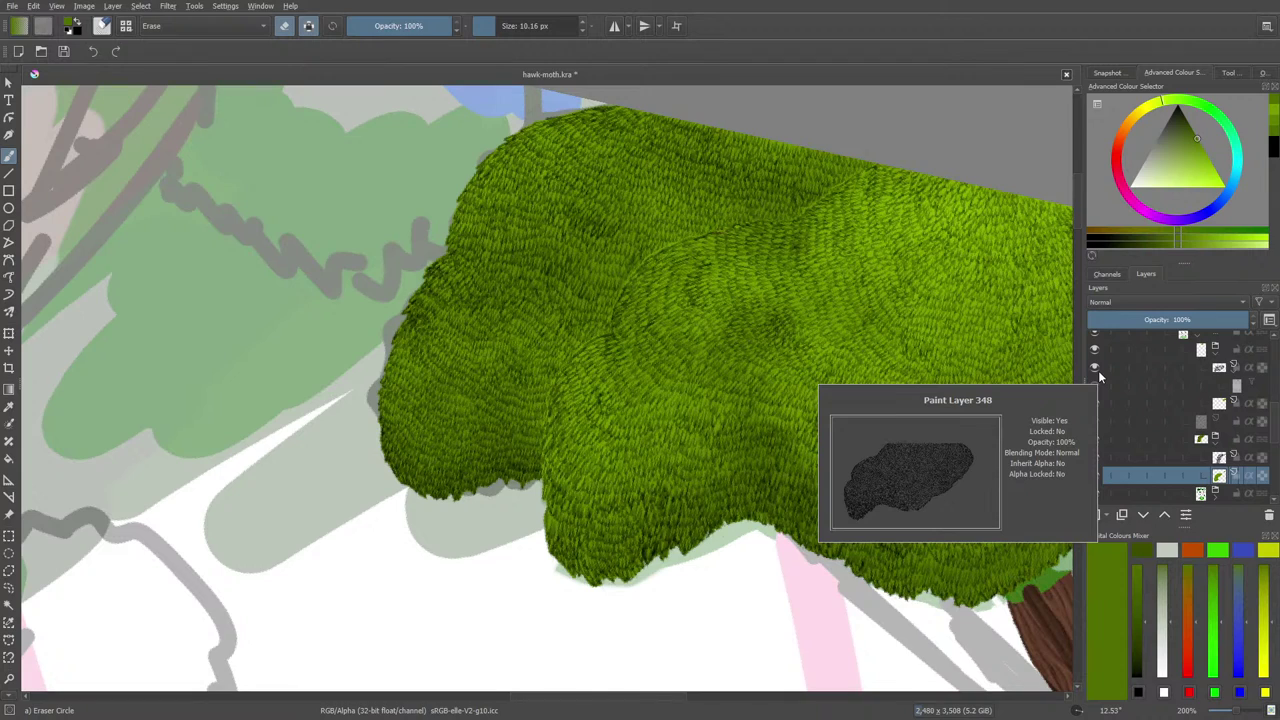
key("slash")
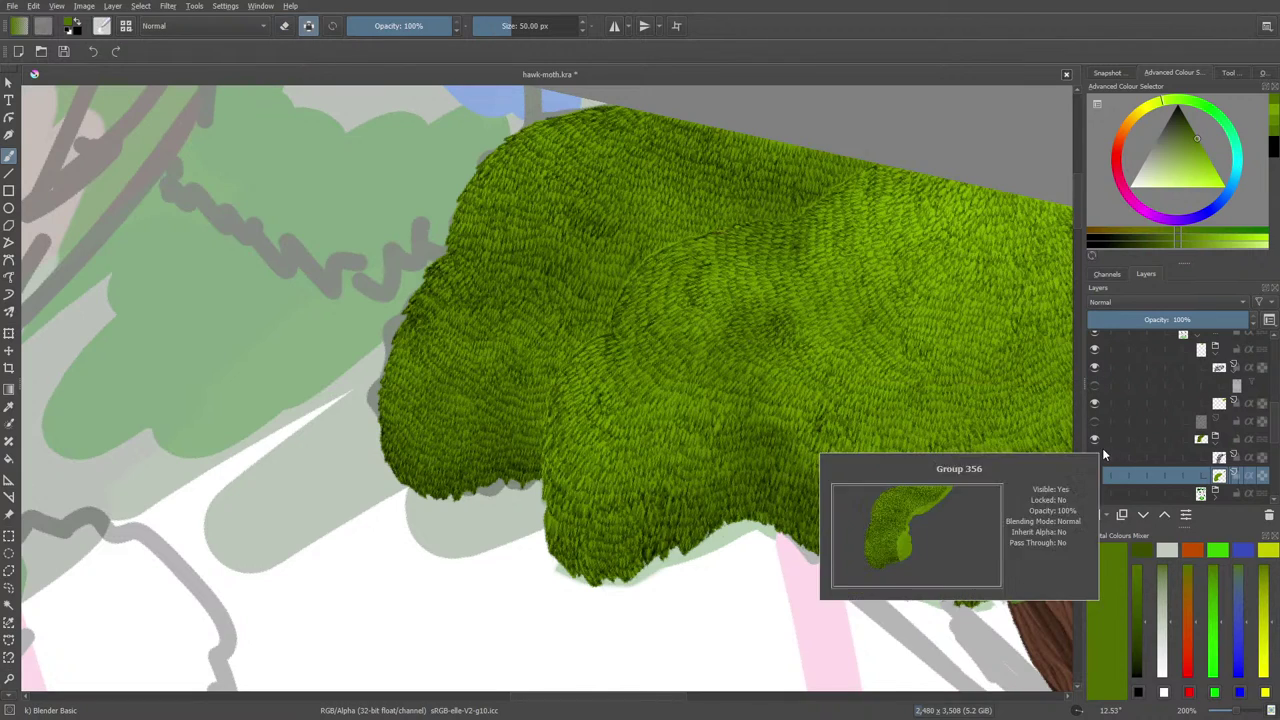
left_click(1094, 366)
left_click(1097, 354)
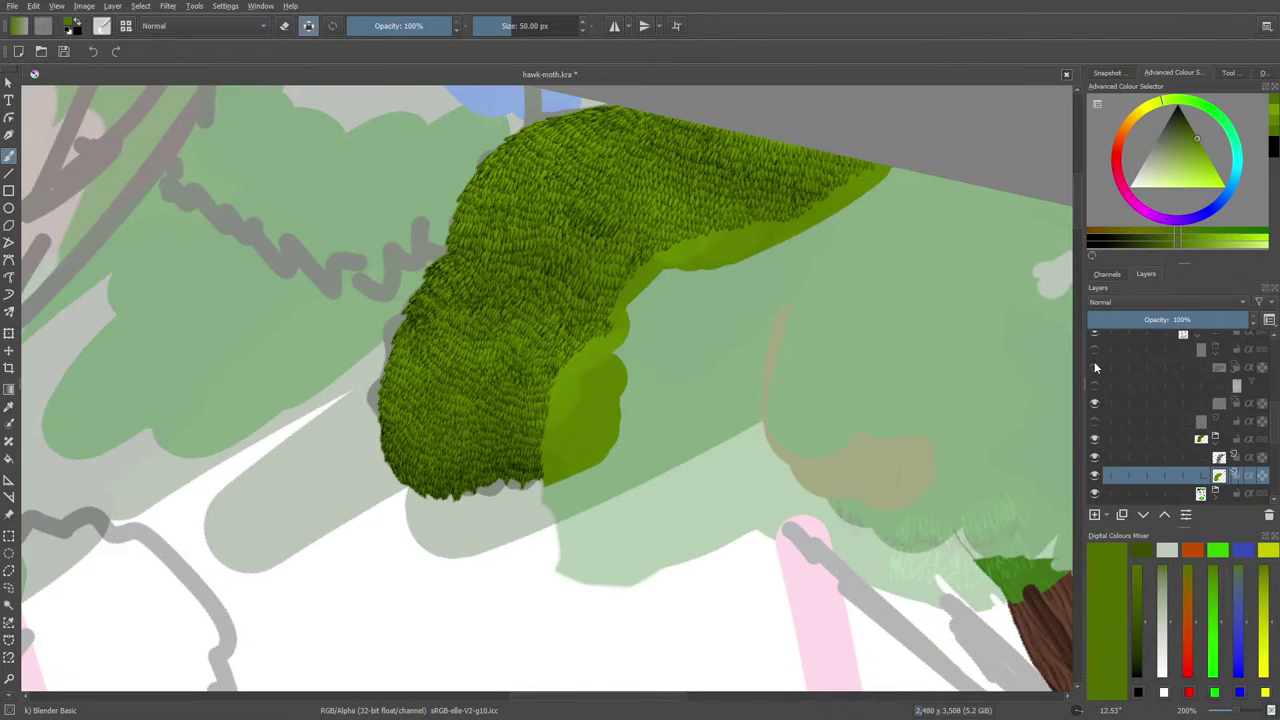
left_click(1094, 352)
left_click(1096, 367)
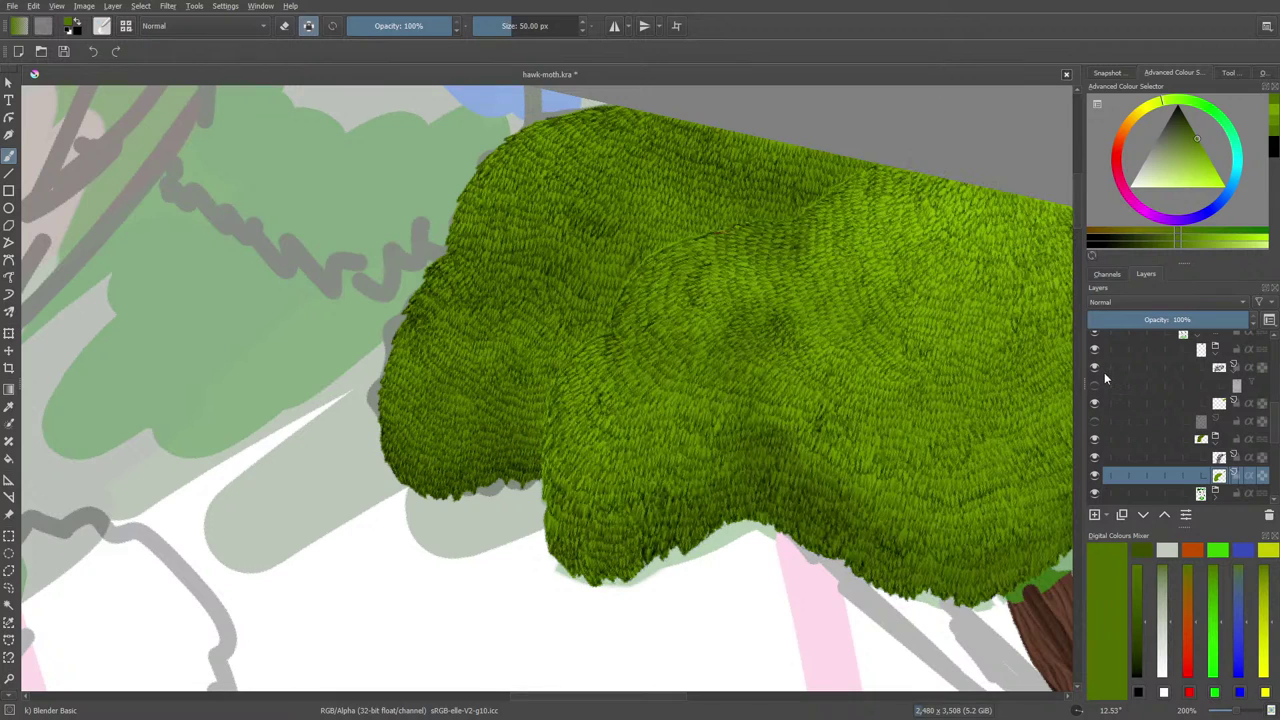
Compare the neighbouring bush's hatching with its Blur filter mask on and off.
mouse_move(1119, 431)
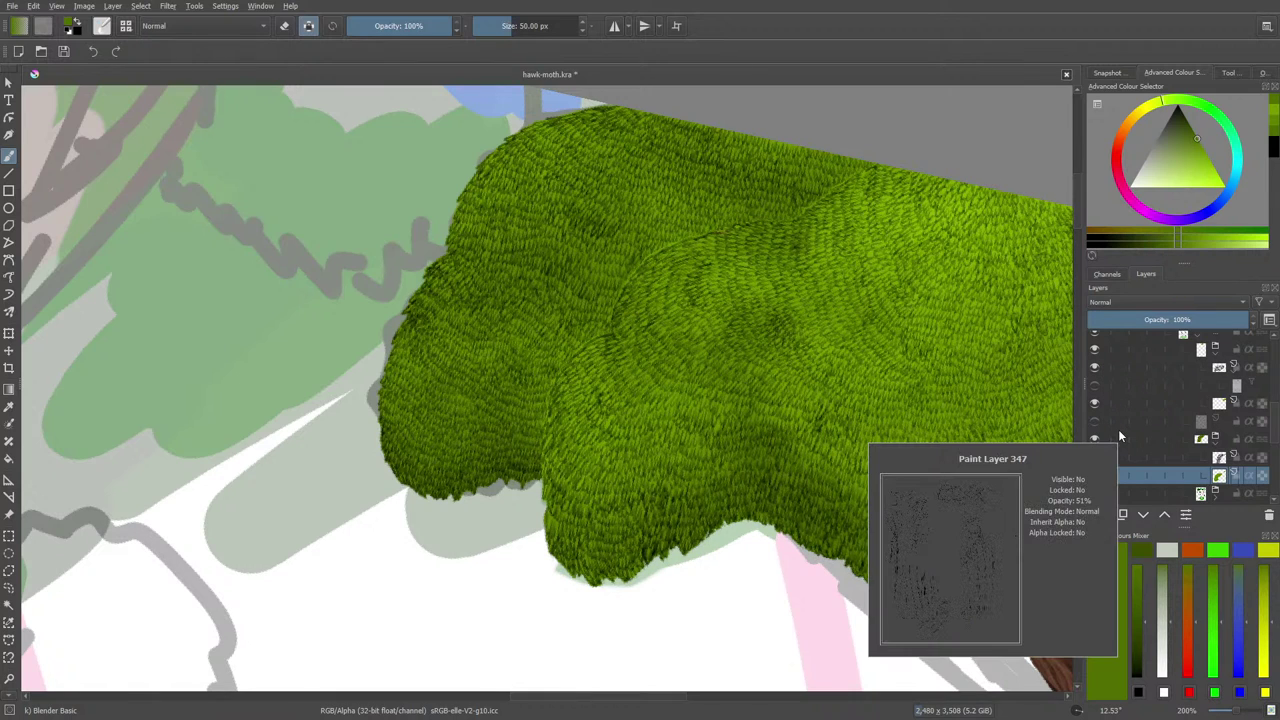
mouse_move(1097, 407)
left_click(1094, 385)
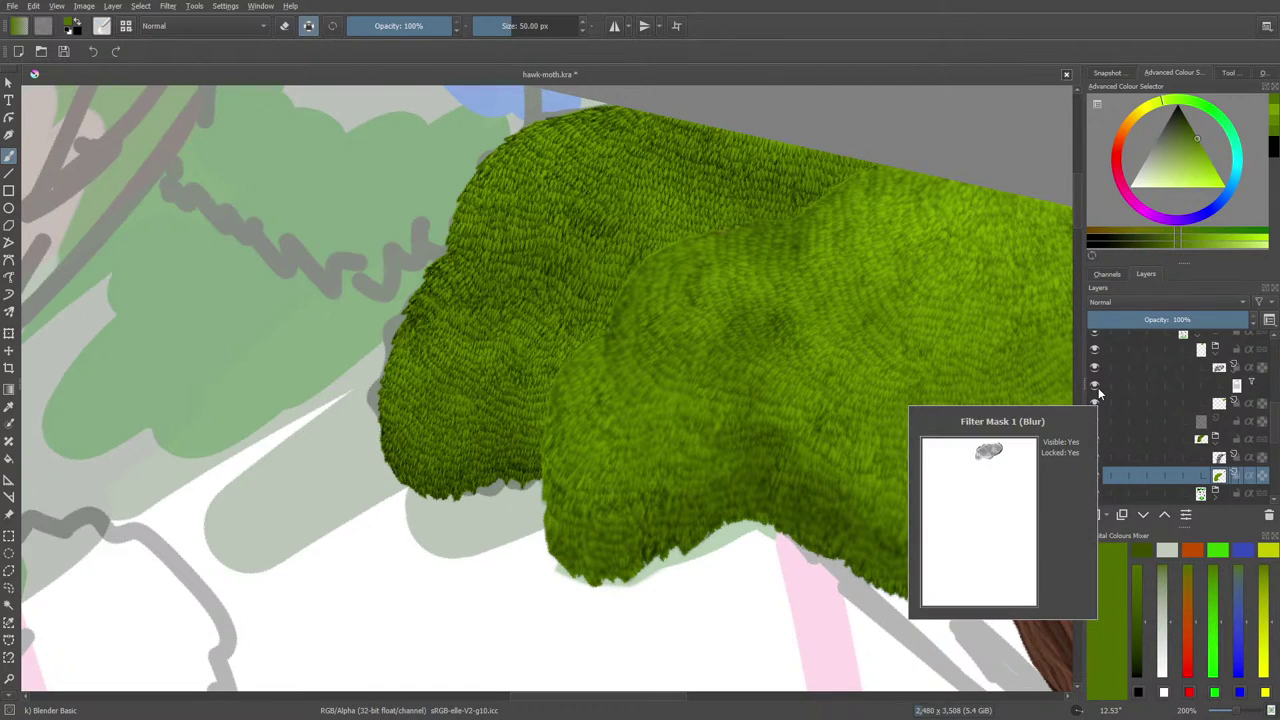
left_click(1096, 387)
left_click(1096, 387)
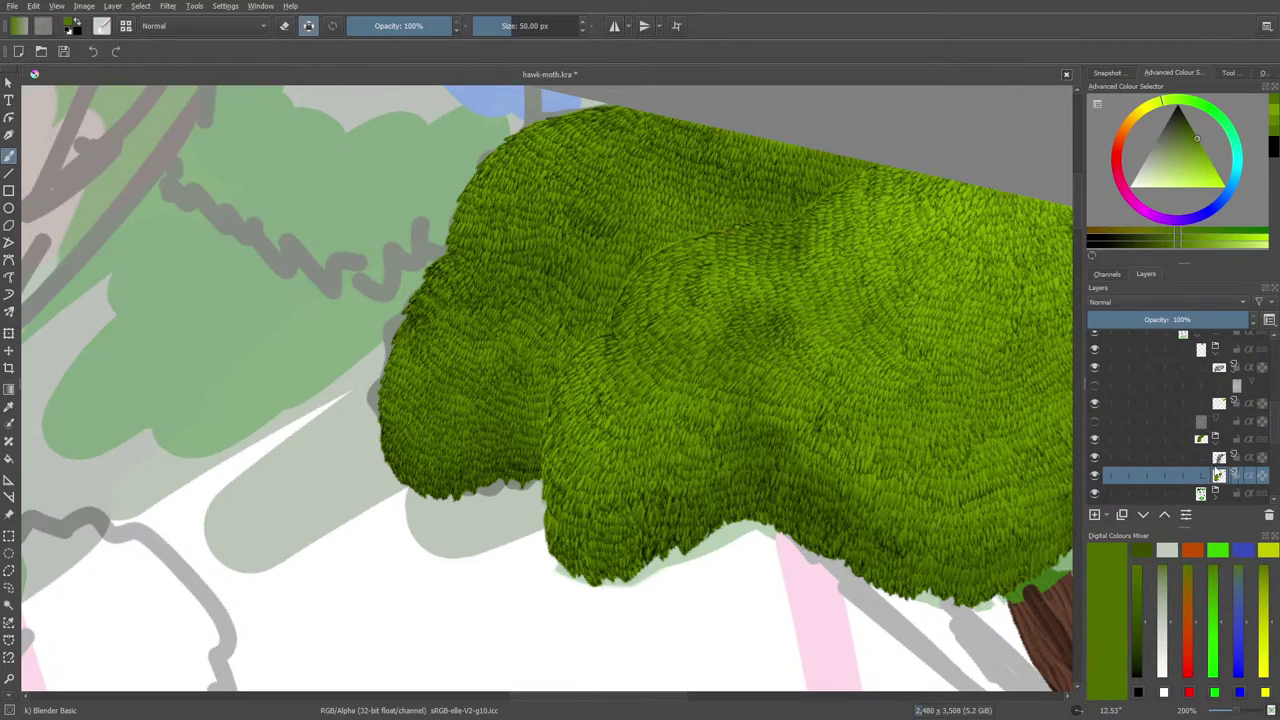
Add a Blur filter mask with 5 px horizontal and vertical radius to the foliage clump's hatching.
right_click(1176, 476)
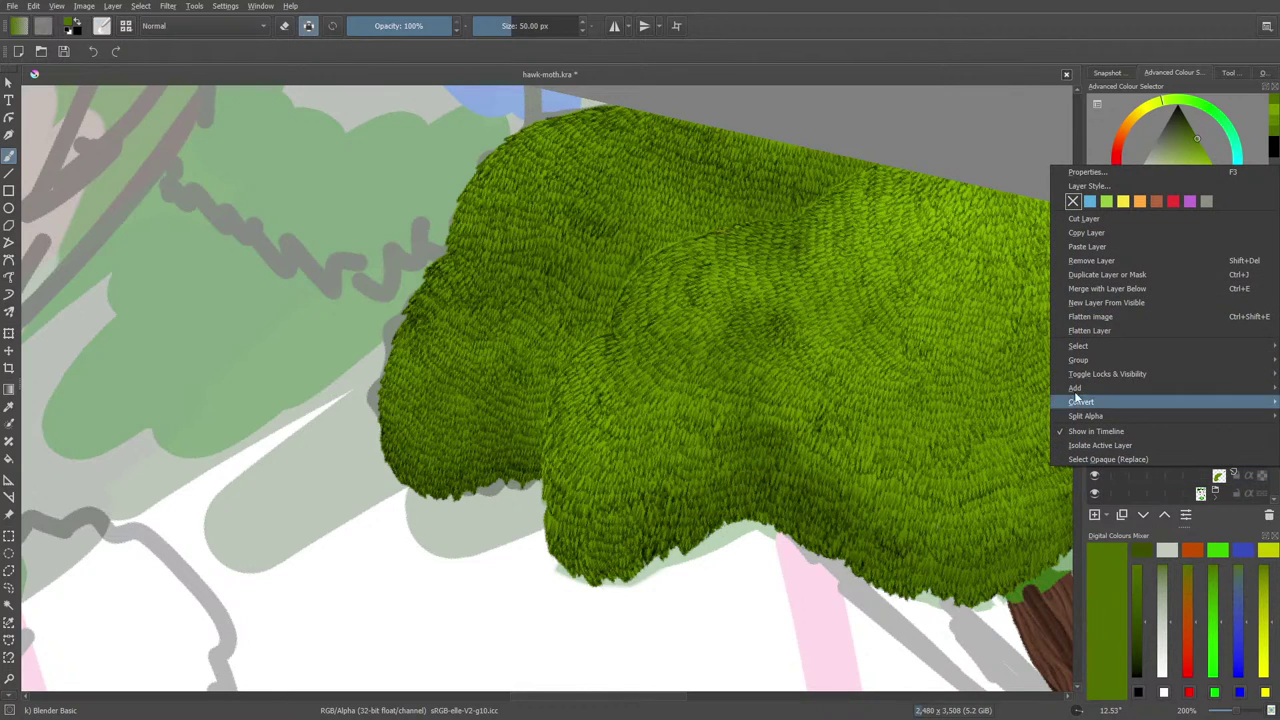
mouse_move(1076, 390)
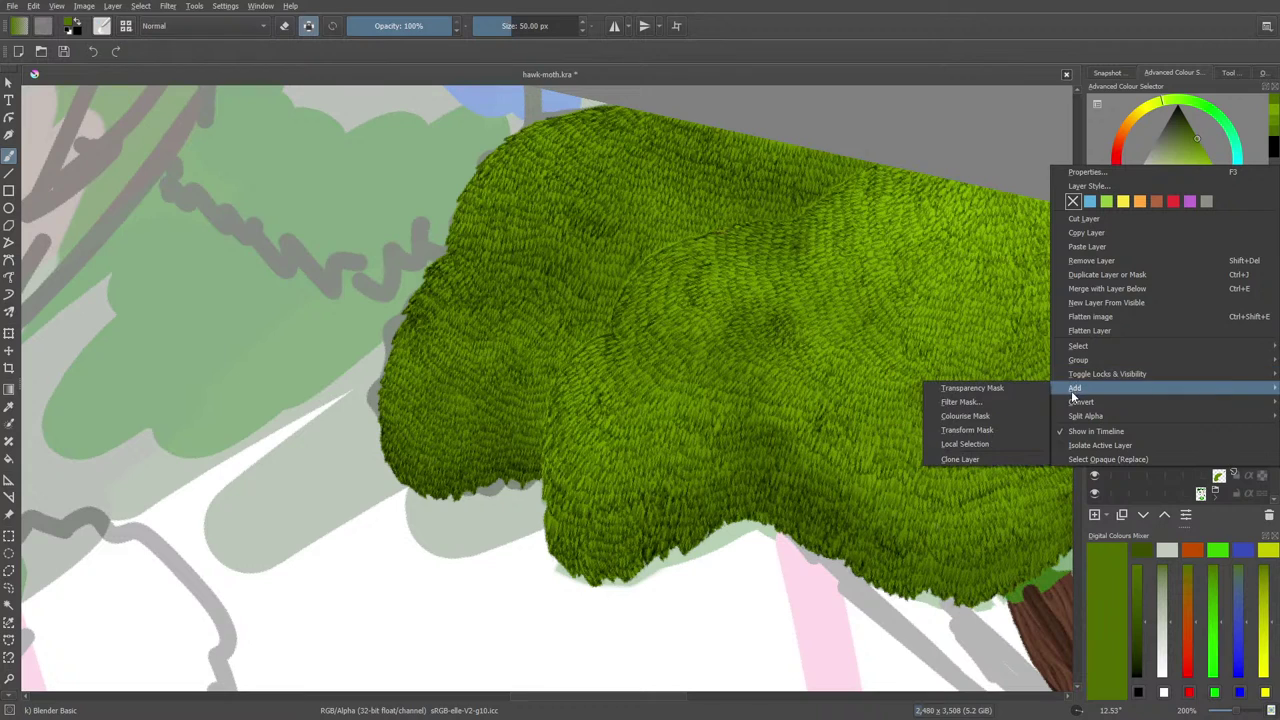
left_click(1010, 402)
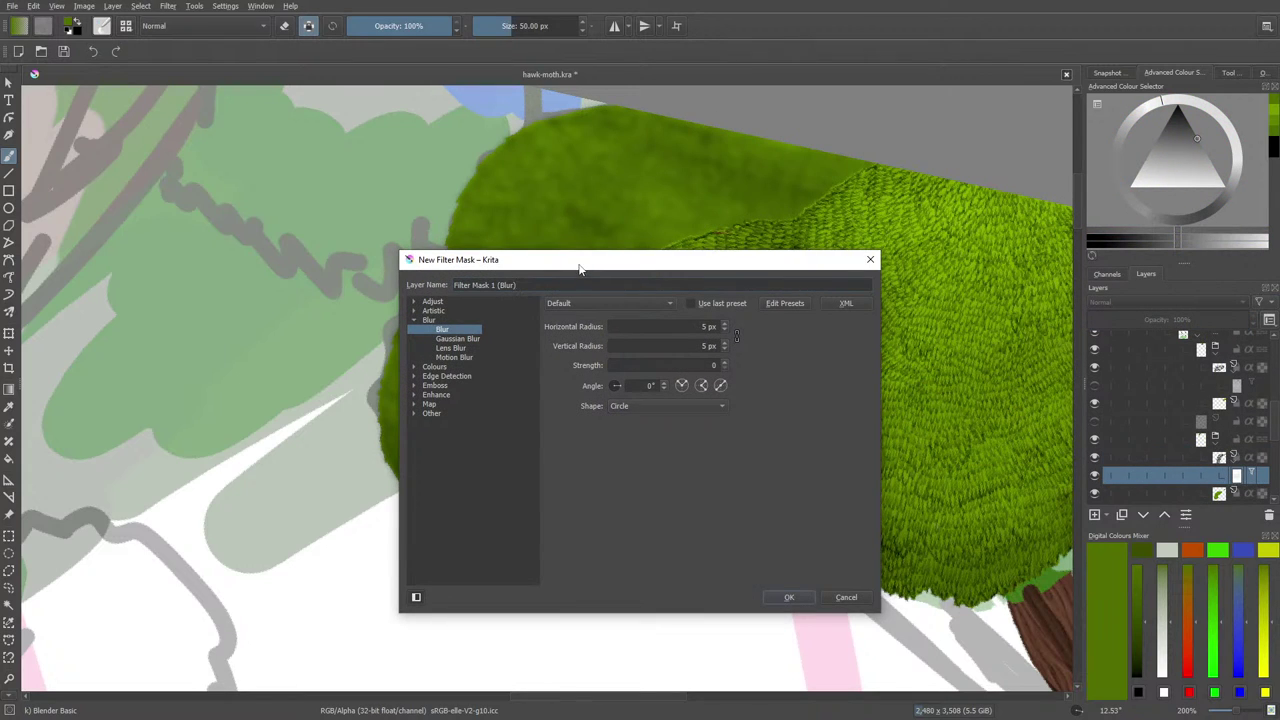
left_click_drag(578, 268, 121, 250)
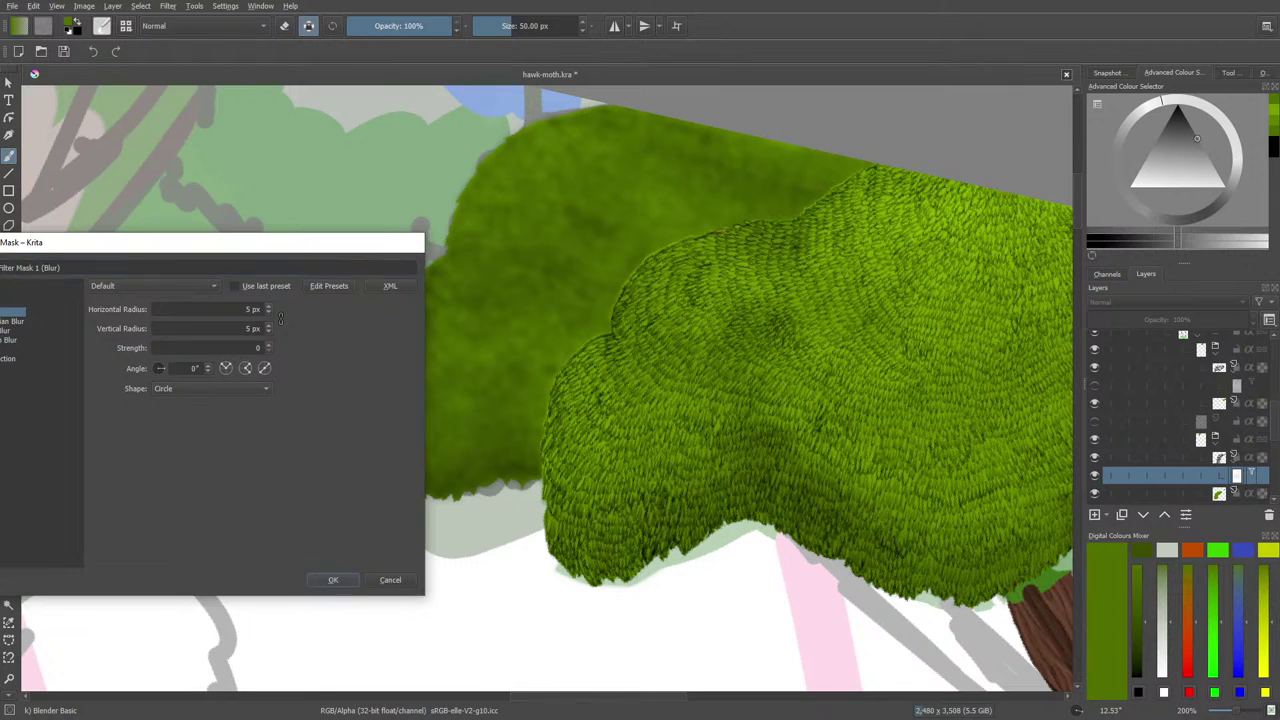
left_click(333, 580)
Turn on the neighbouring bush's Blur filter mask to judge both foliage masses together.
left_click(1220, 716)
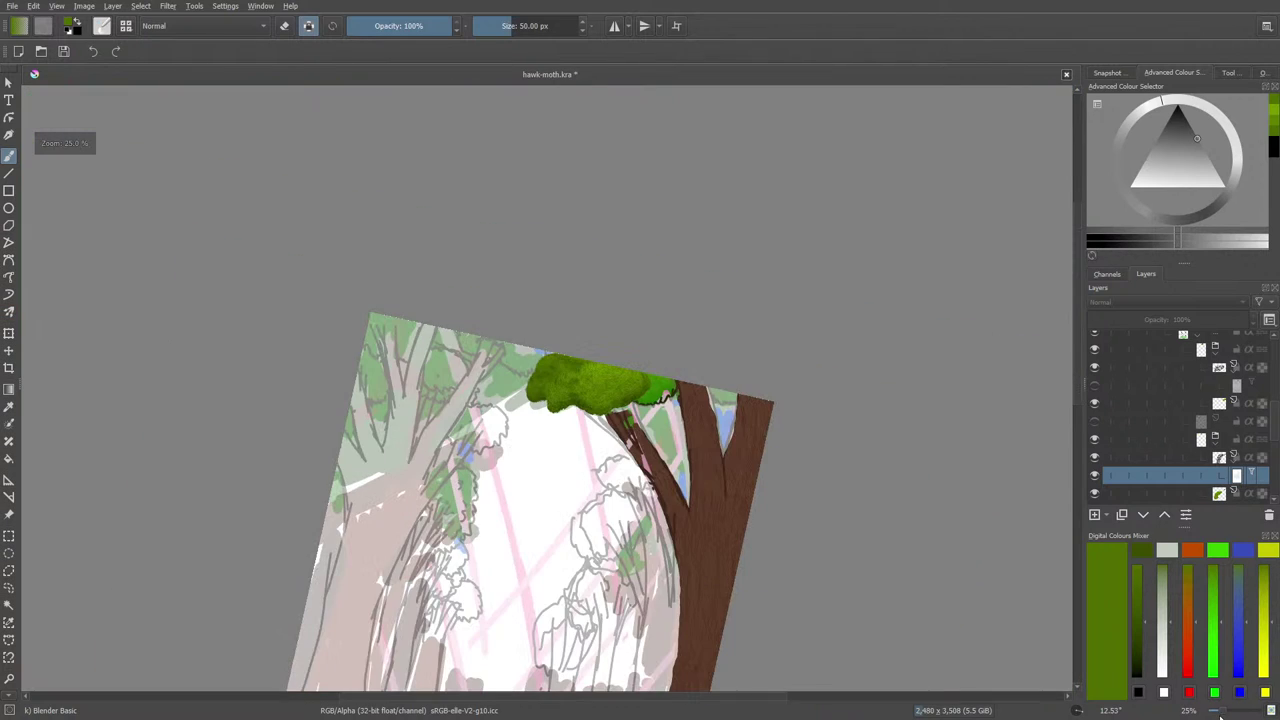
left_click(1094, 386)
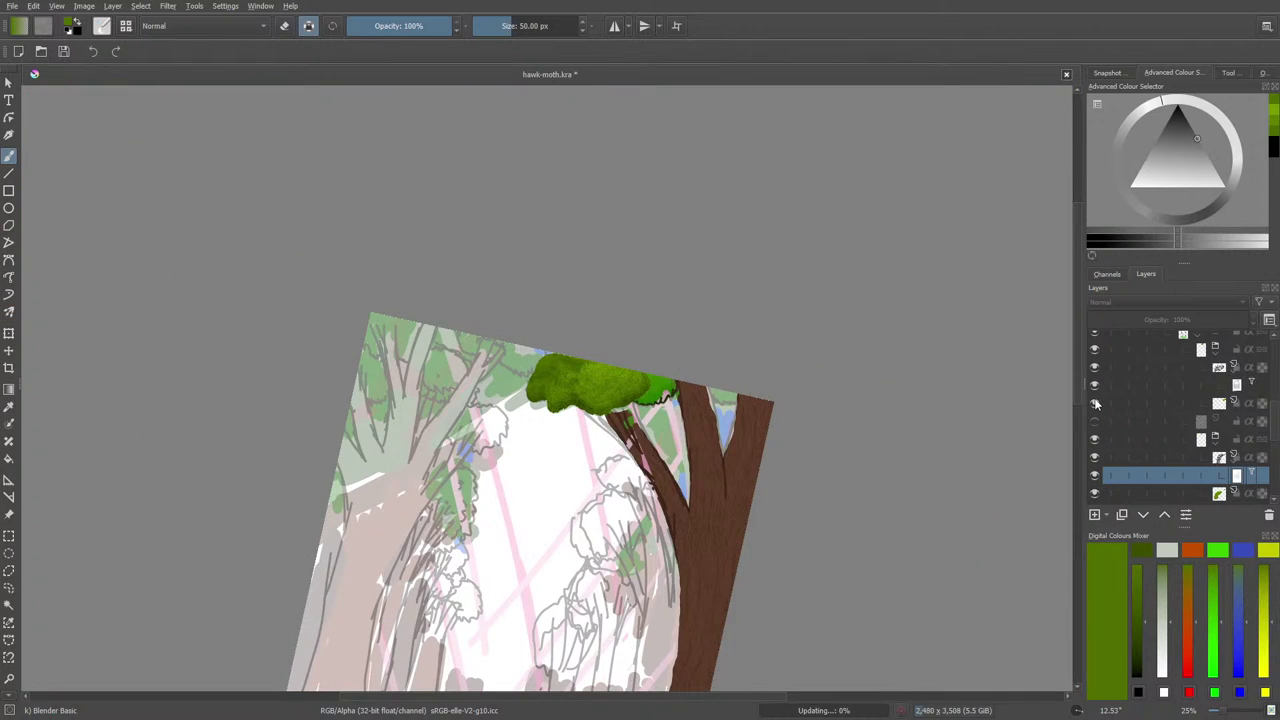
left_click(1220, 712)
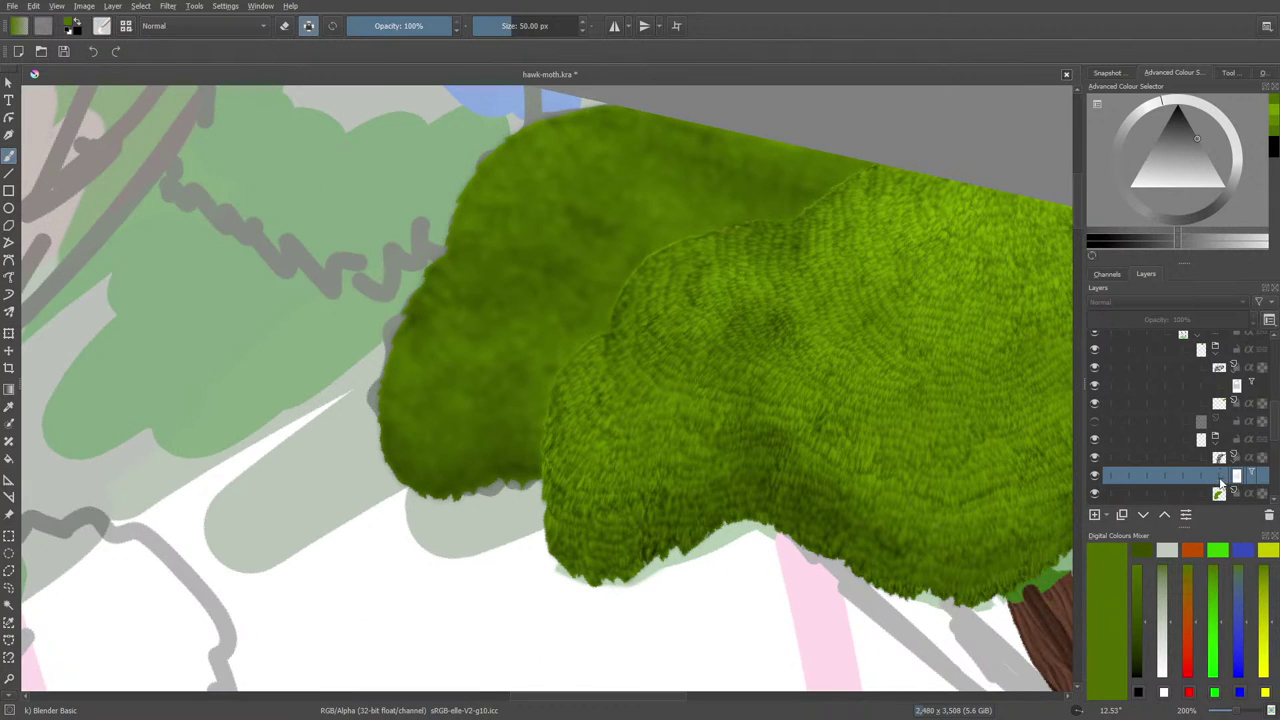
Lower the blur radius of the foliage clump's filter mask.
right_click(1220, 483)
left_click(1077, 187)
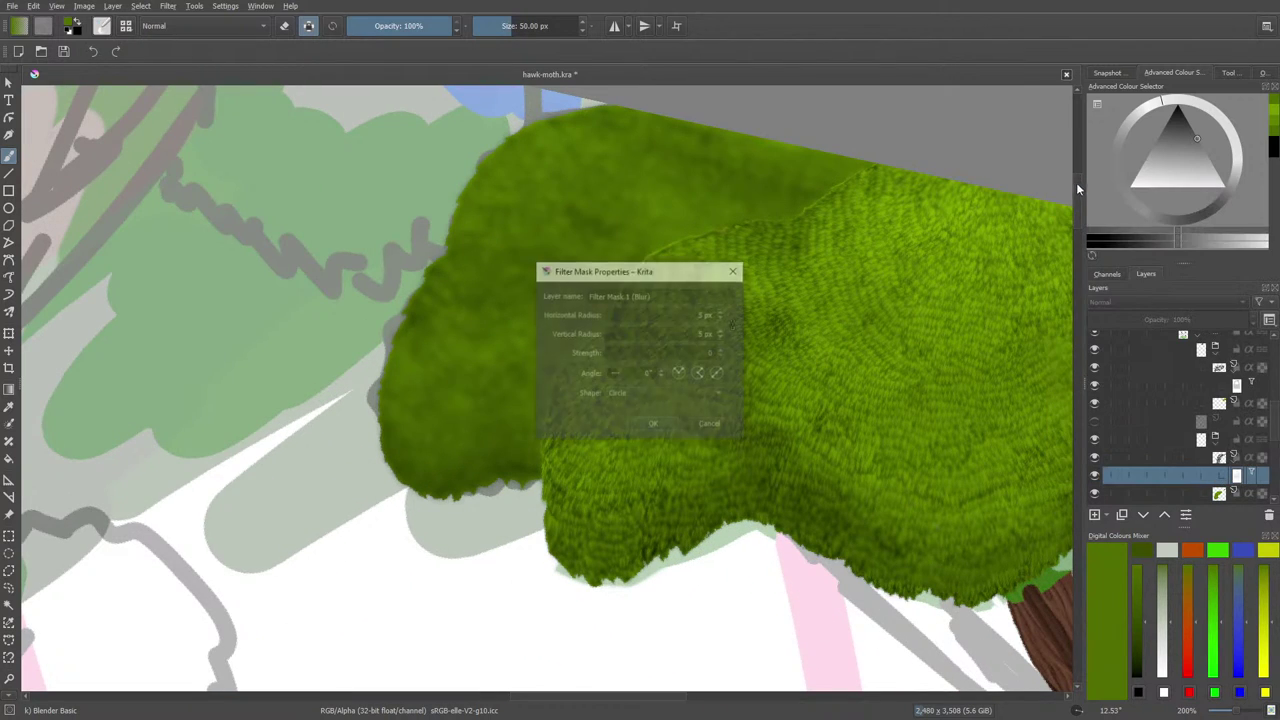
left_click_drag(652, 279, 262, 376)
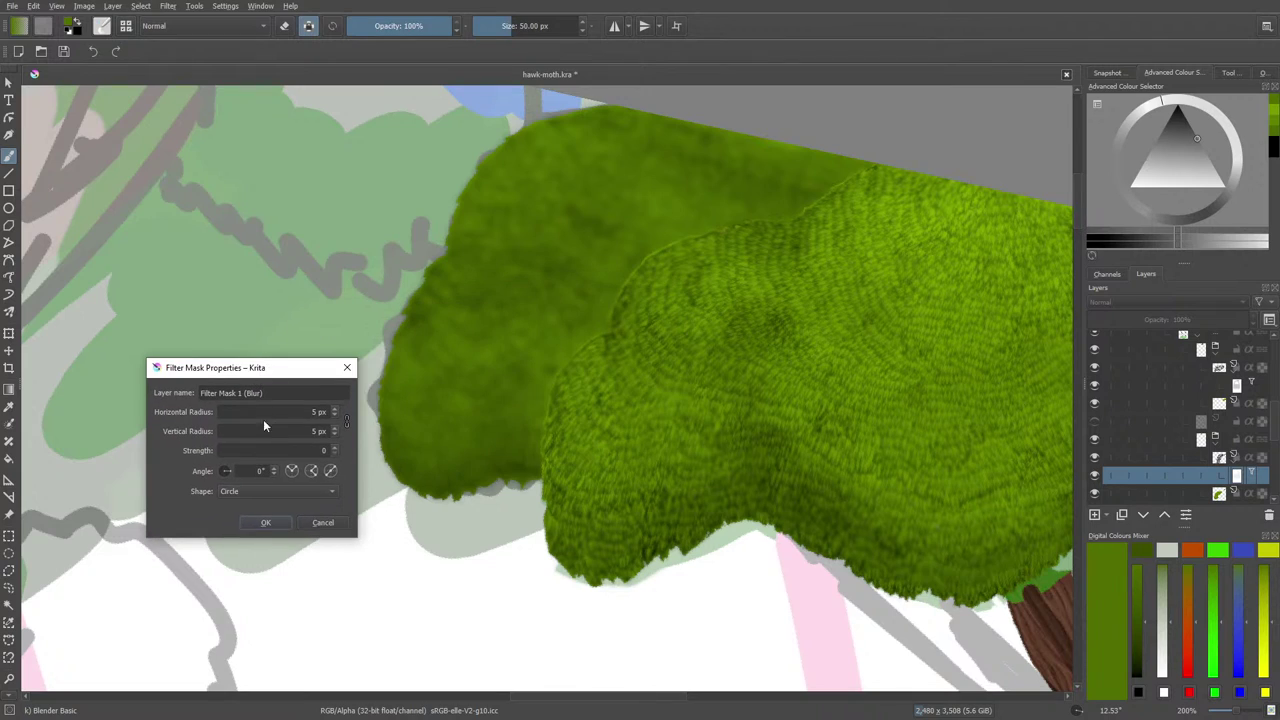
left_click(333, 416)
left_click(333, 417)
left_click(267, 520)
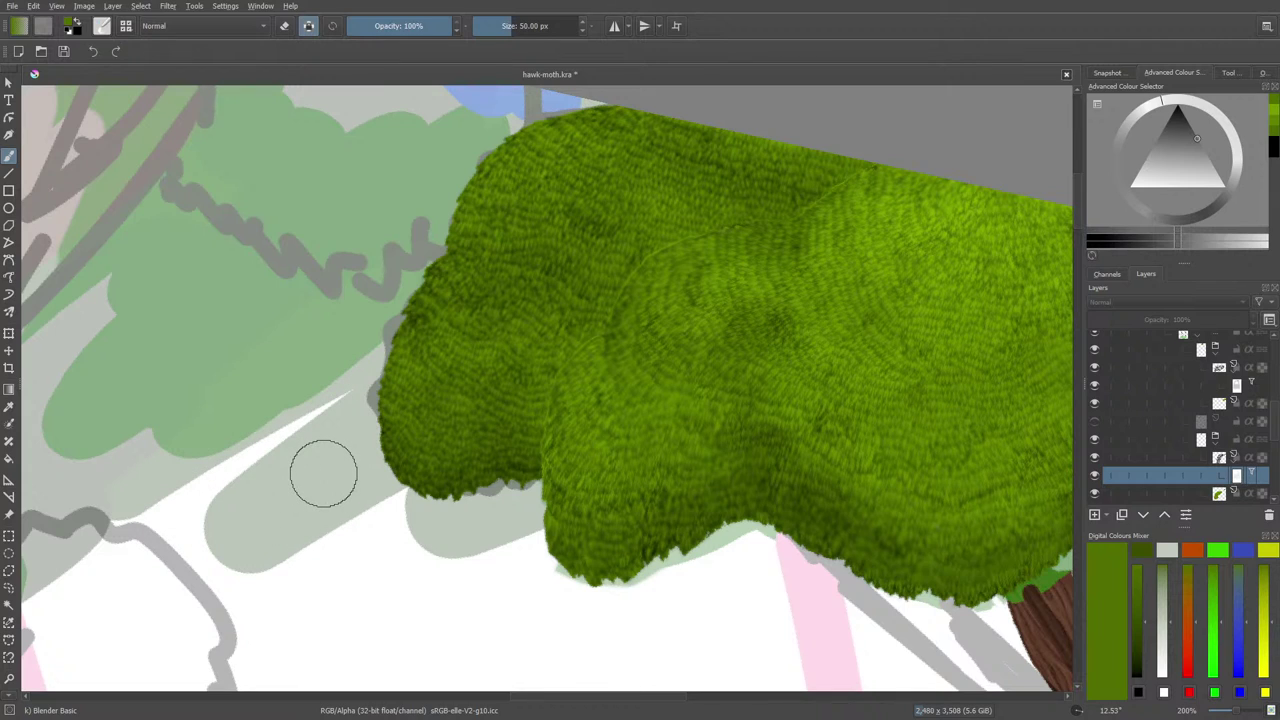
Choose the Eraser Soft preset, reduce its size slightly and switch back to the Blender Basic brush.
key("e")
left_click(102, 26)
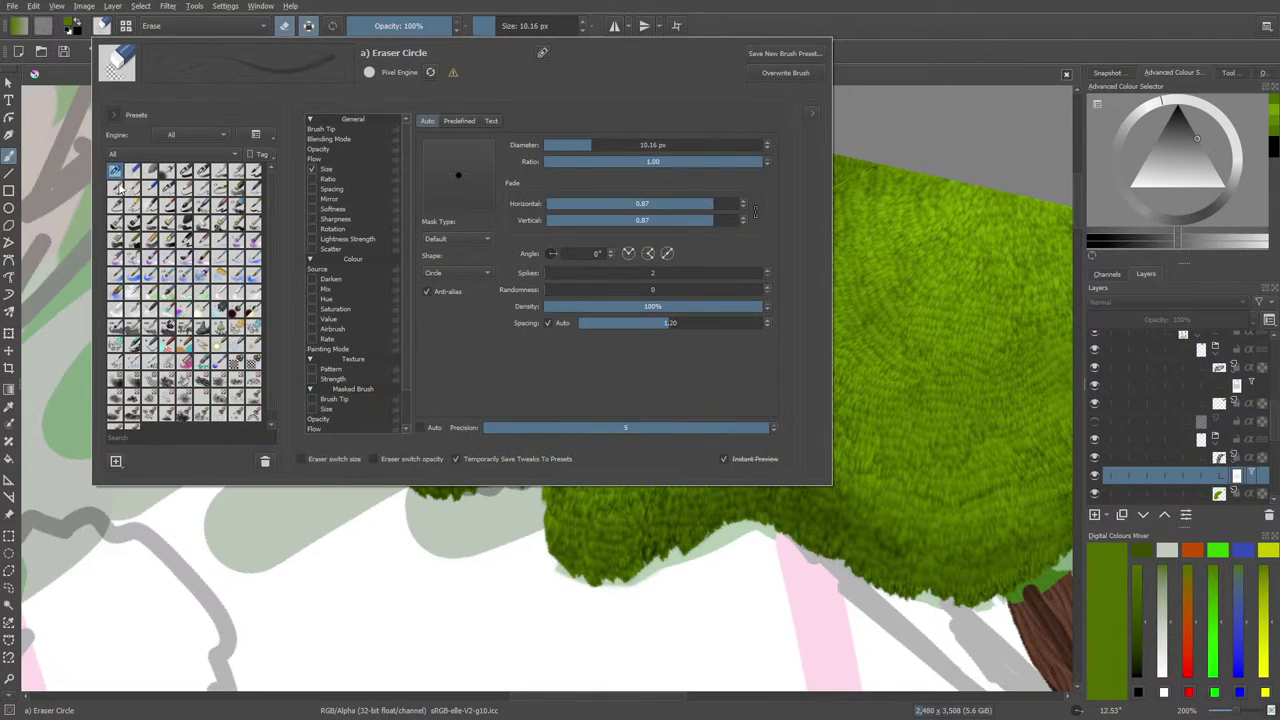
left_click(136, 172)
left_click(90, 178)
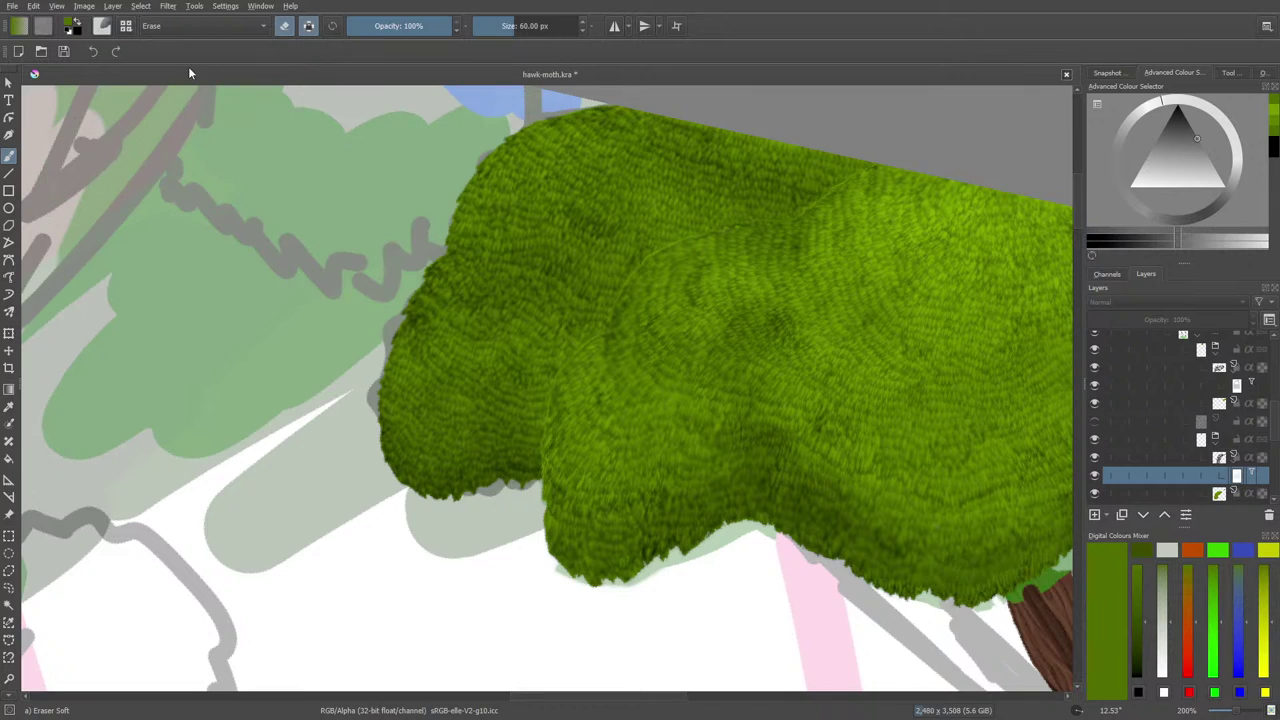
left_click_drag(506, 23, 502, 22)
key("e")
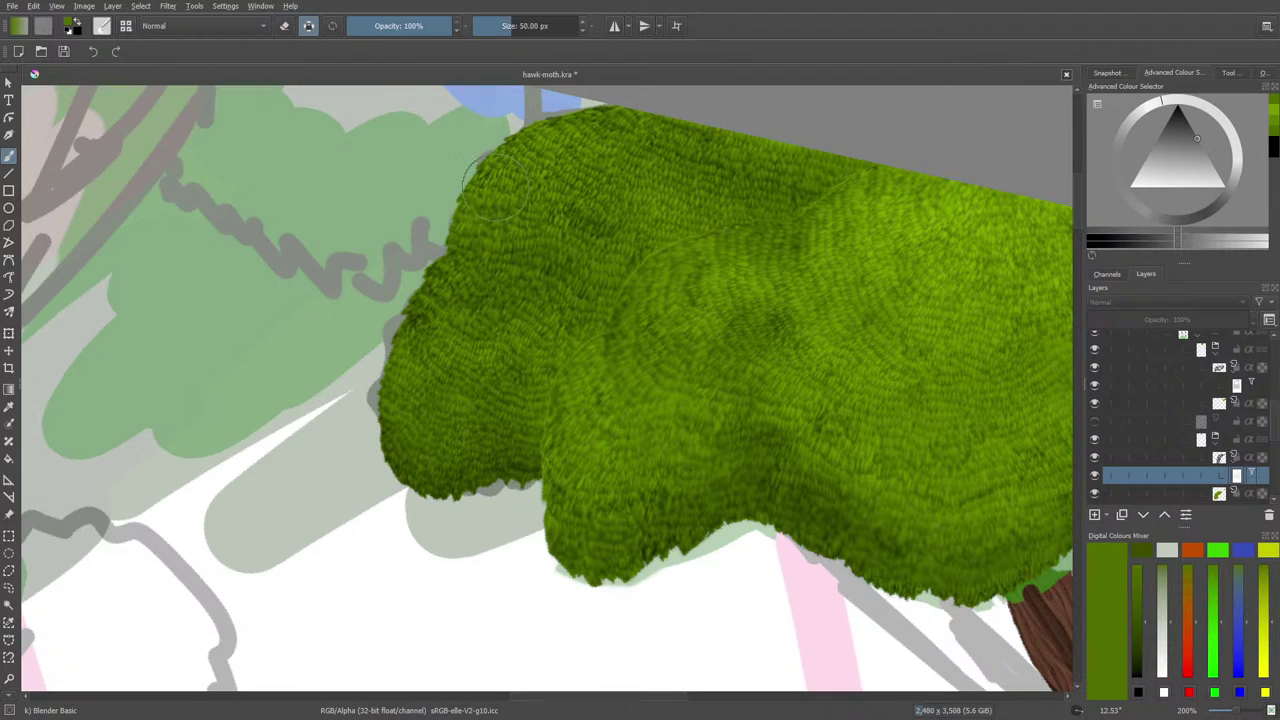
Examine the blurred foliage clump and the neighbouring bush from a distance and close up.
right_click(494, 214)
left_click(417, 193)
scroll(1230, 710, "down", 3)
scroll(1228, 712, "up", 1)
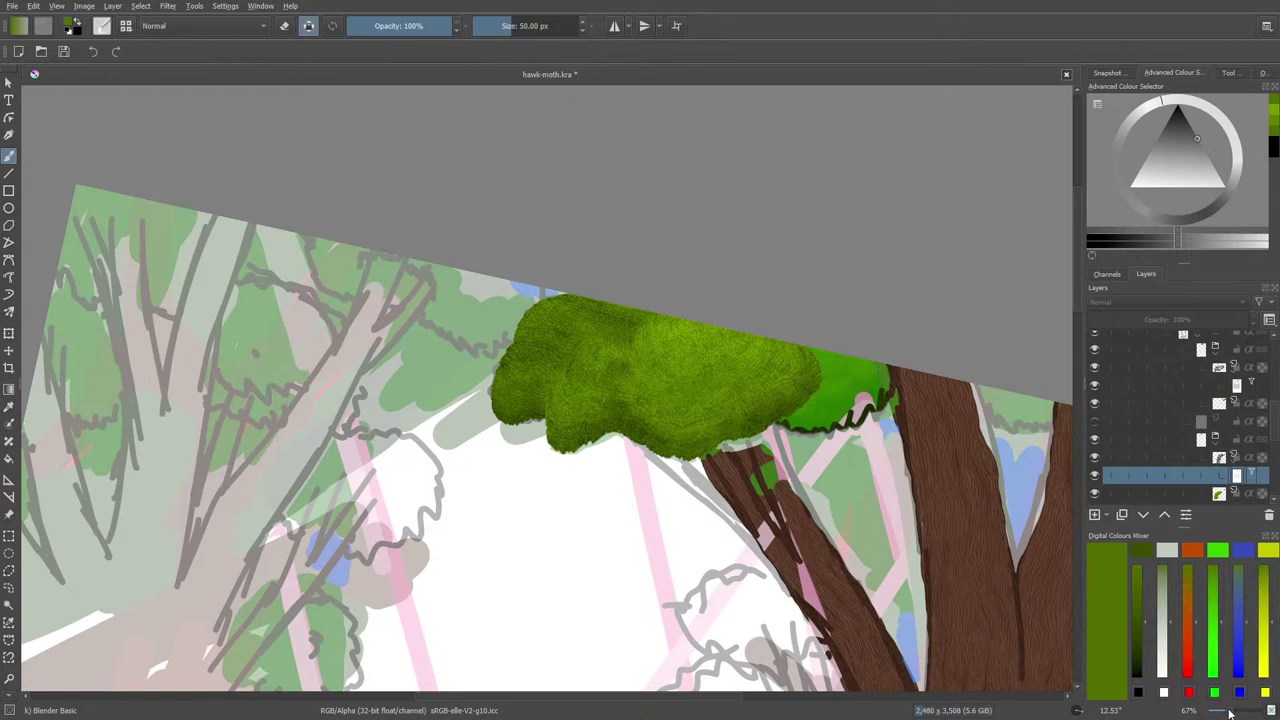
scroll(1230, 712, "down", 1)
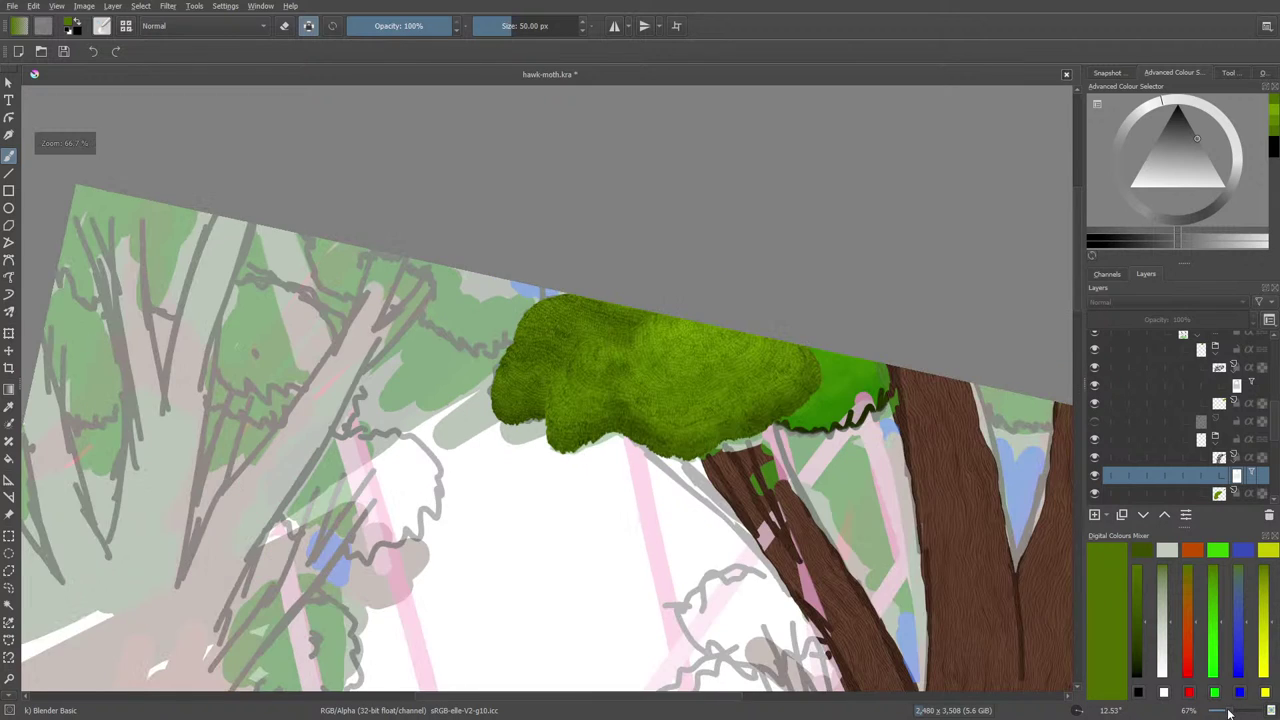
scroll(1230, 712, "up", 1)
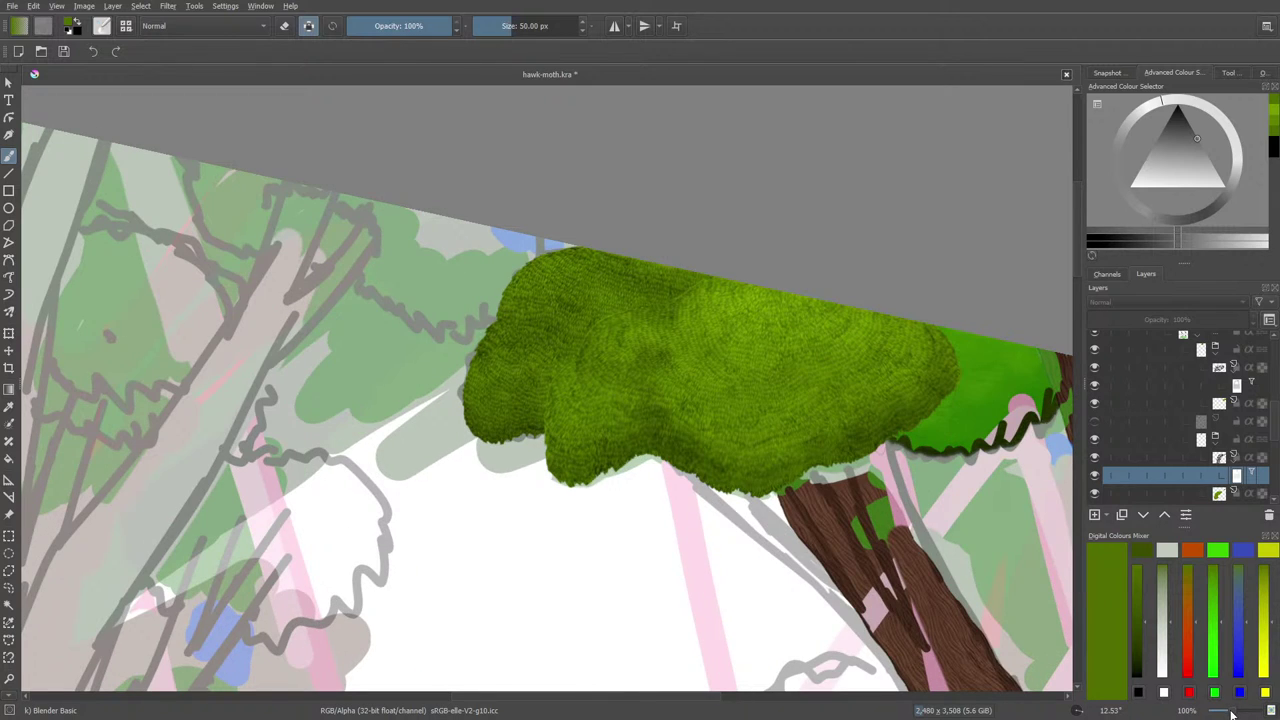
scroll(1232, 714, "up", 3)
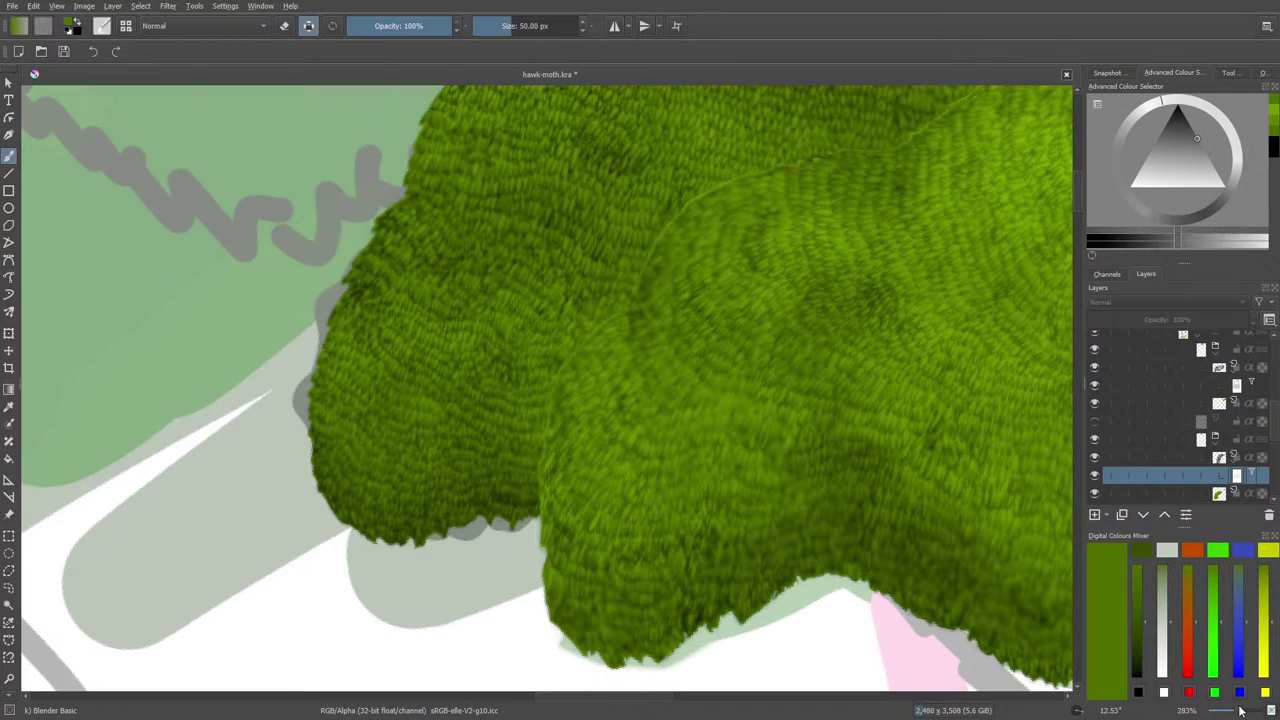
Toggle the base colour layers of the rear and front foliage masses to check which area each one covers.
left_click(1220, 369)
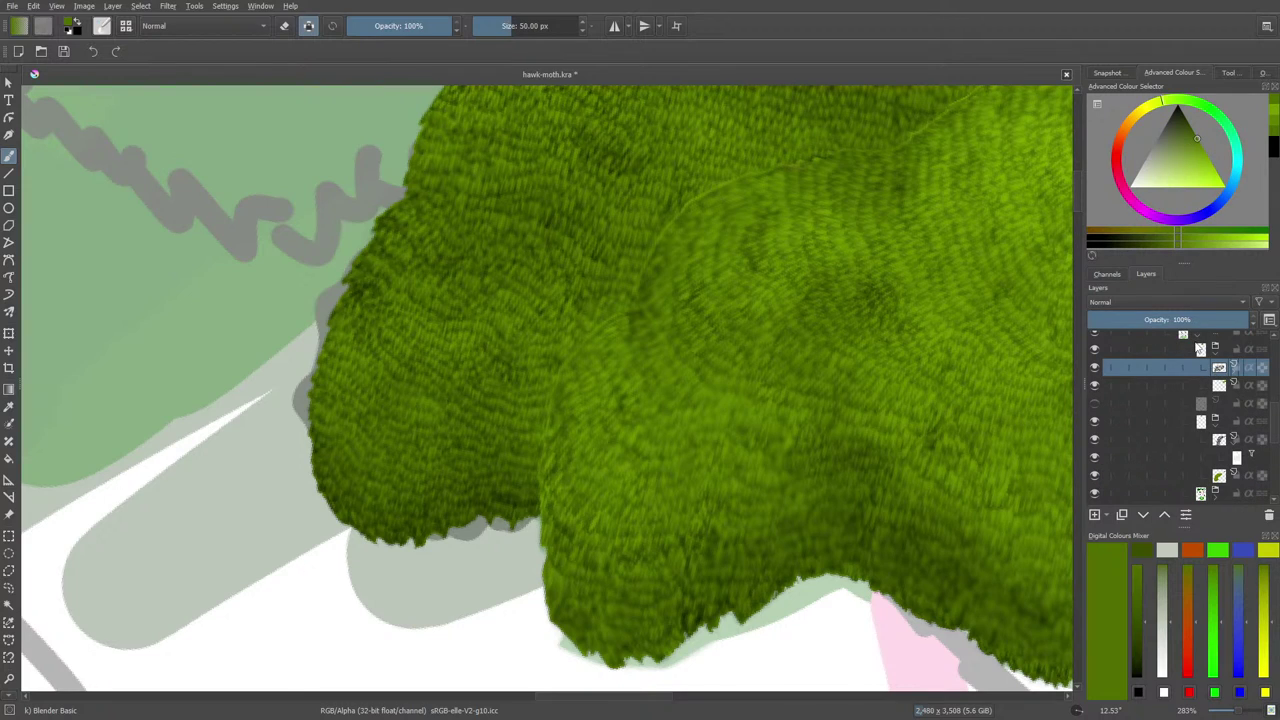
left_click(1220, 386)
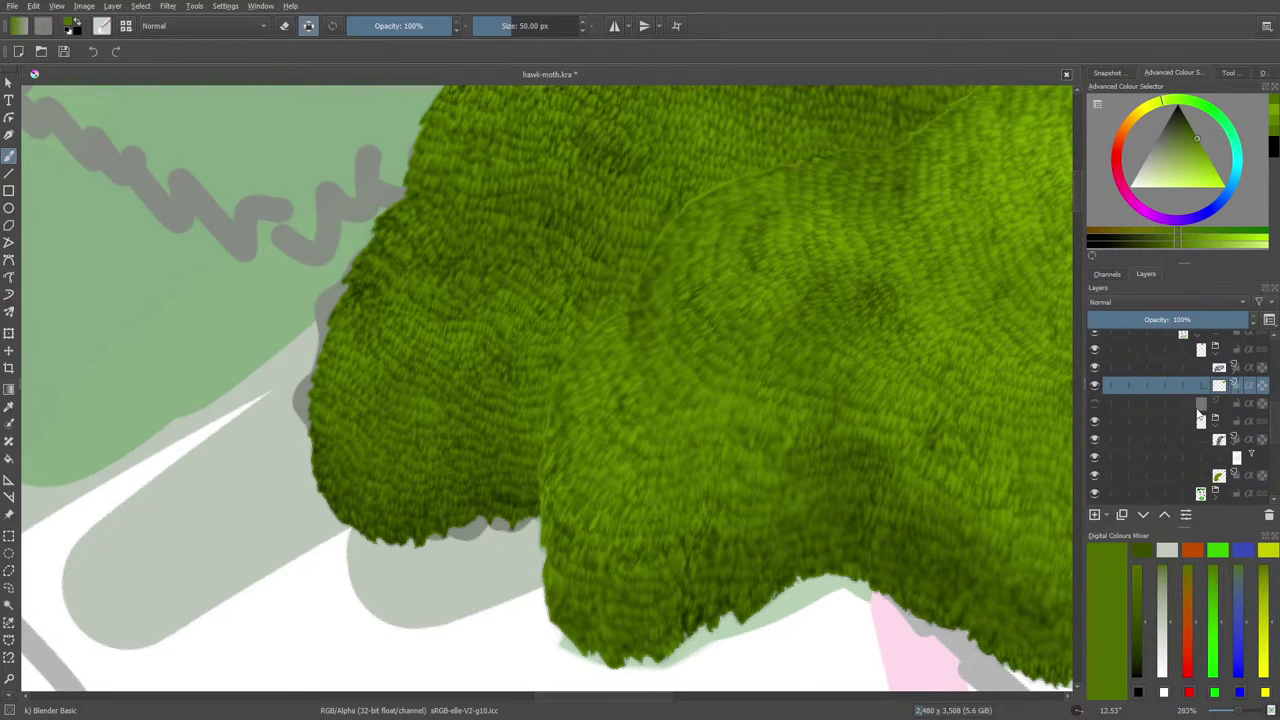
left_click(1220, 476)
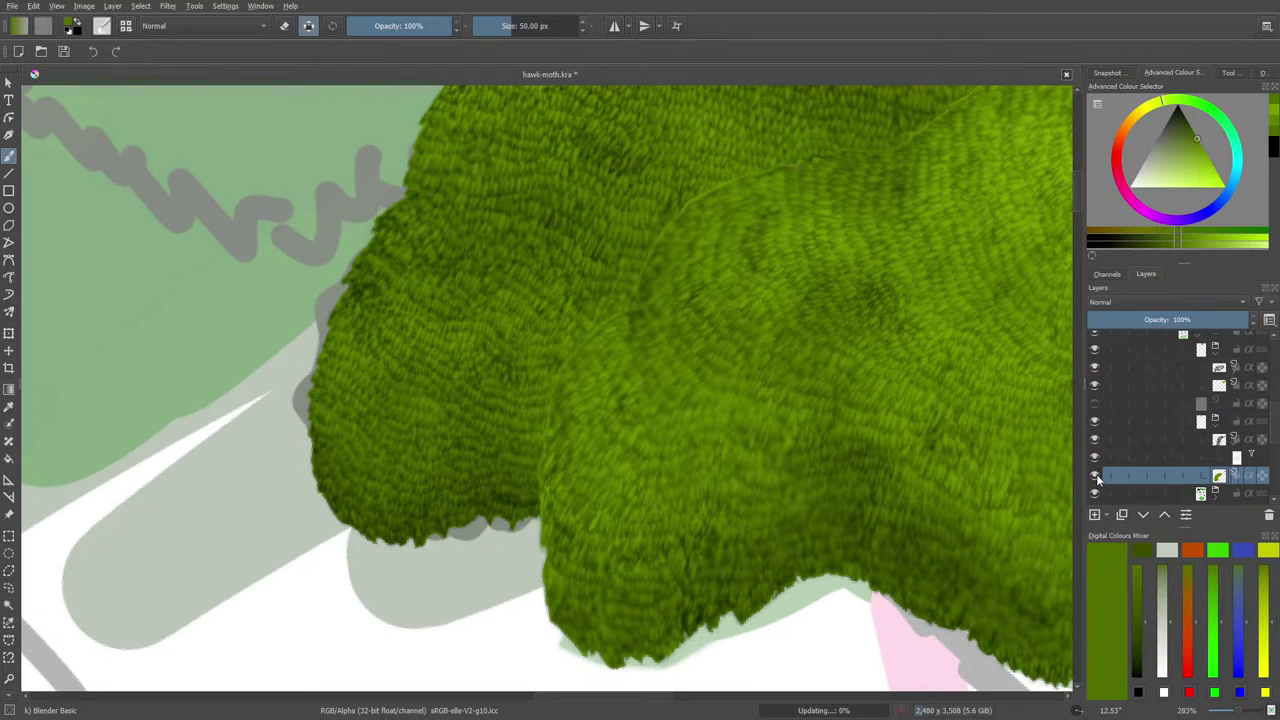
left_click(1095, 476)
left_click(1095, 476)
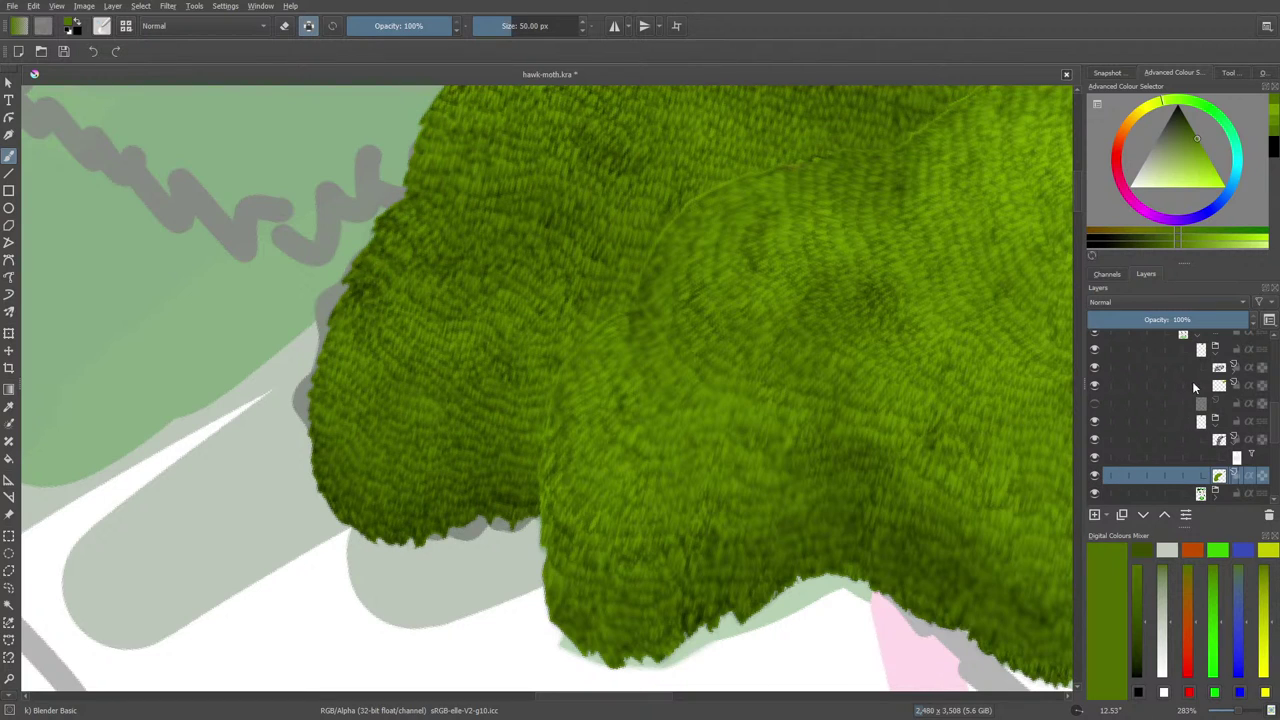
left_click(1219, 386)
left_click(1095, 386)
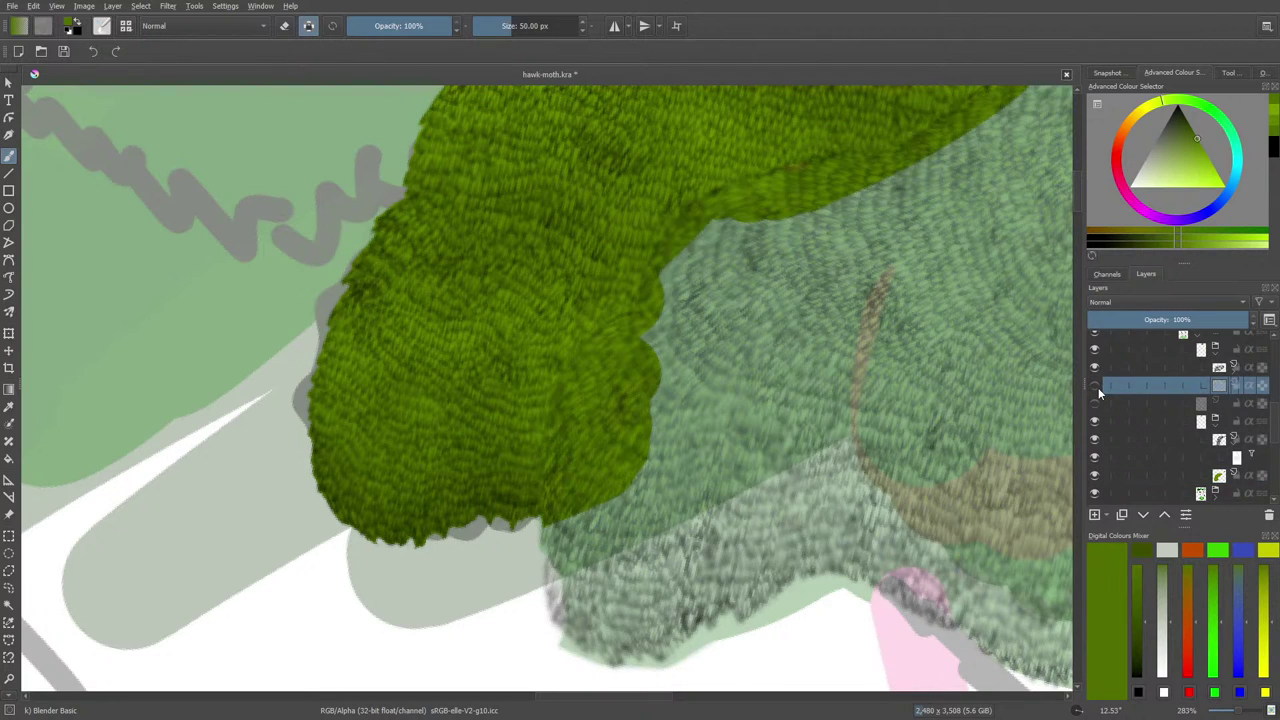
left_click(1096, 388)
left_click(1096, 388)
left_click(1096, 388)
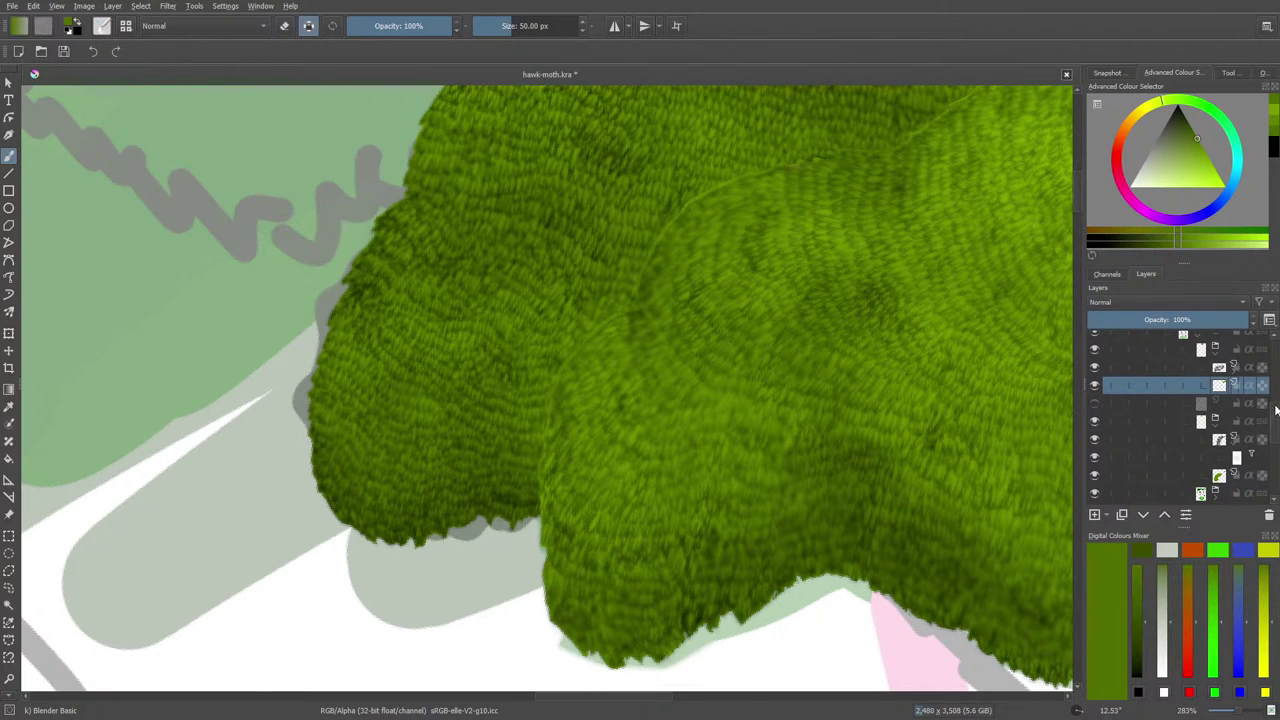
Check the hidden 51% opacity layer and the rear foliage mass's Blur filter mask by toggling their visibility.
left_click_drag(1275, 410, 1233, 408)
left_click(1178, 433)
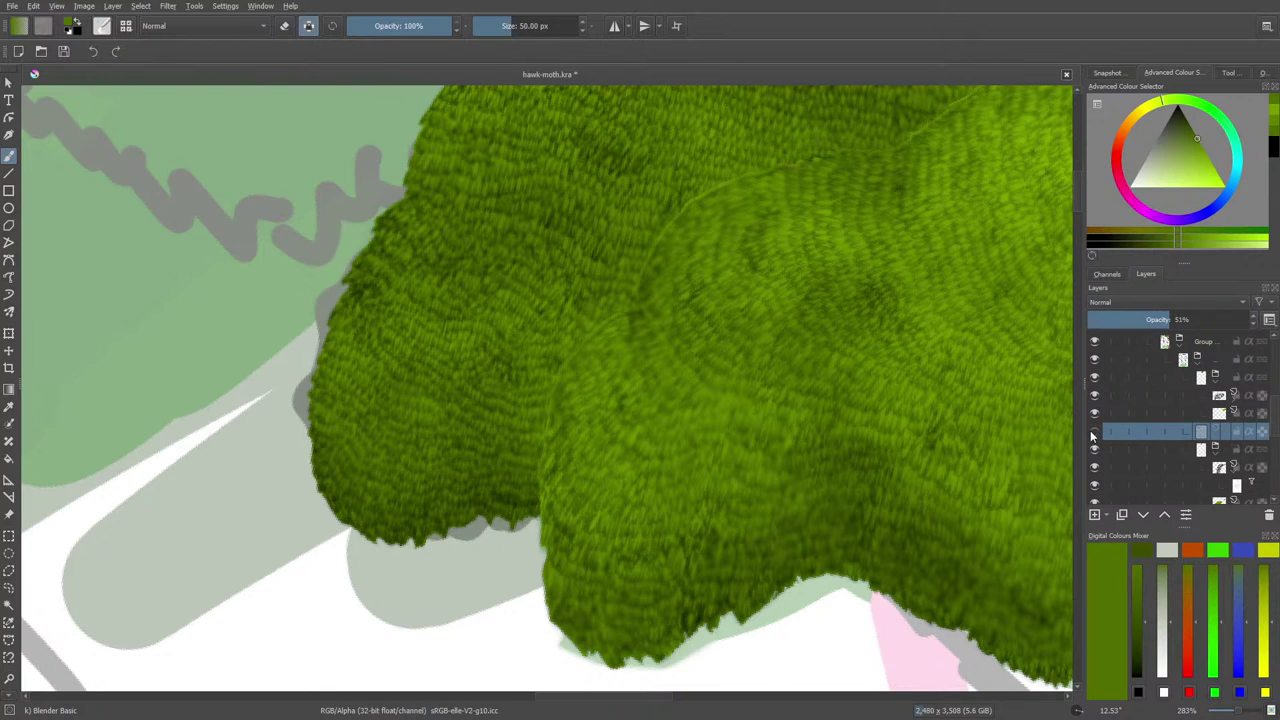
left_click(1094, 432)
left_click(1094, 432)
scroll(1275, 425, "down", 2)
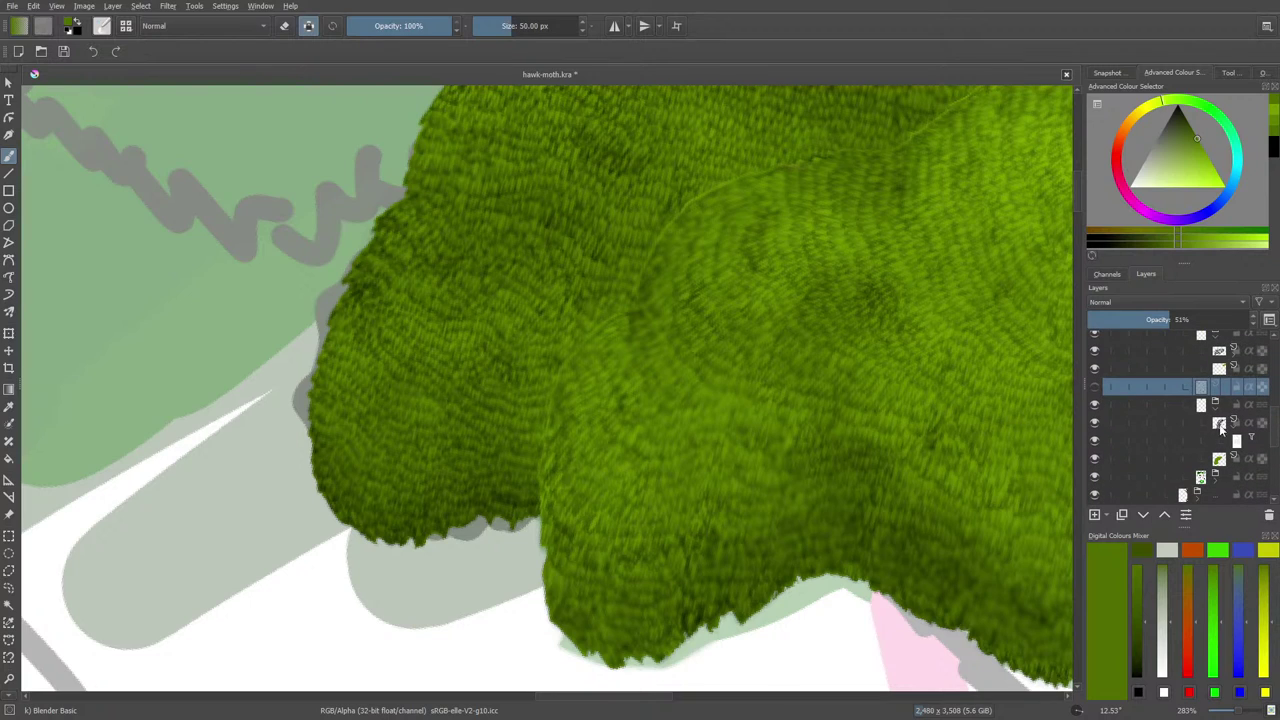
left_click(1094, 441)
left_click(1095, 441)
Collapse the rear foliage mass's layer group and look through the surrounding layer stack.
scroll(1274, 390, "up", 5)
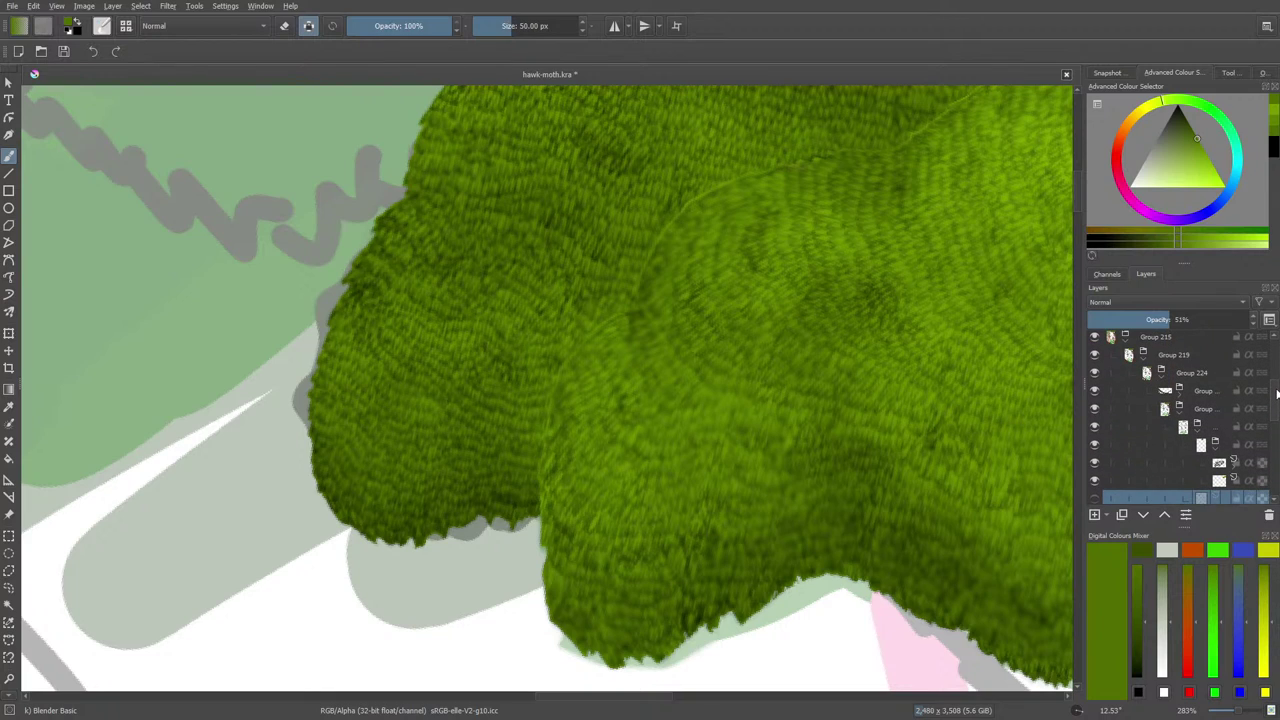
scroll(1275, 390, "down", 4)
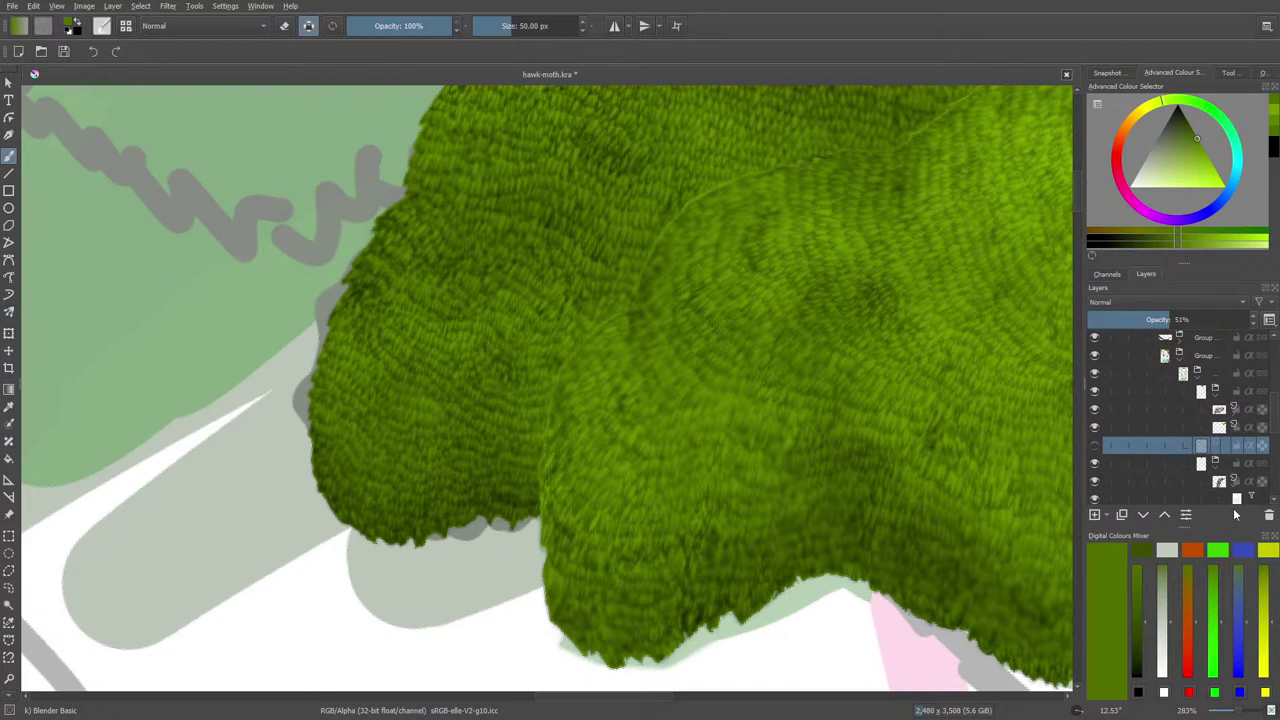
left_click(1210, 464)
scroll(1268, 414, "down", 1)
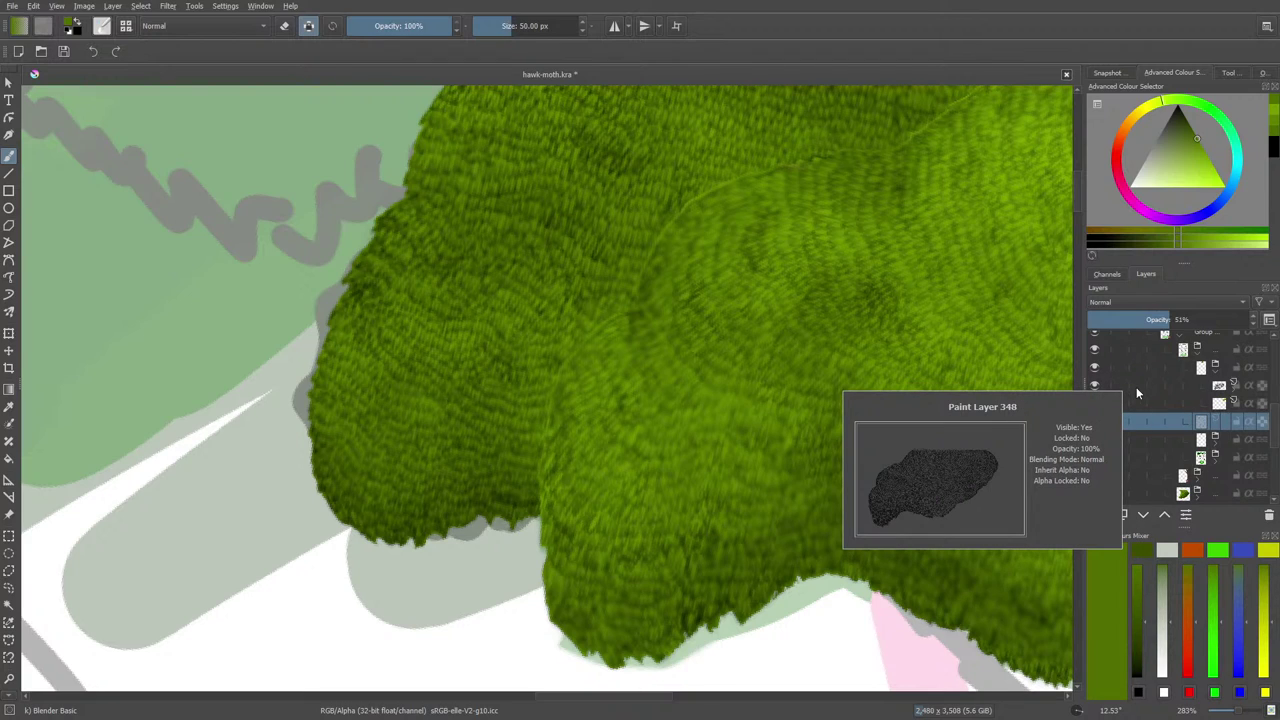
scroll(1135, 390, "up", 3)
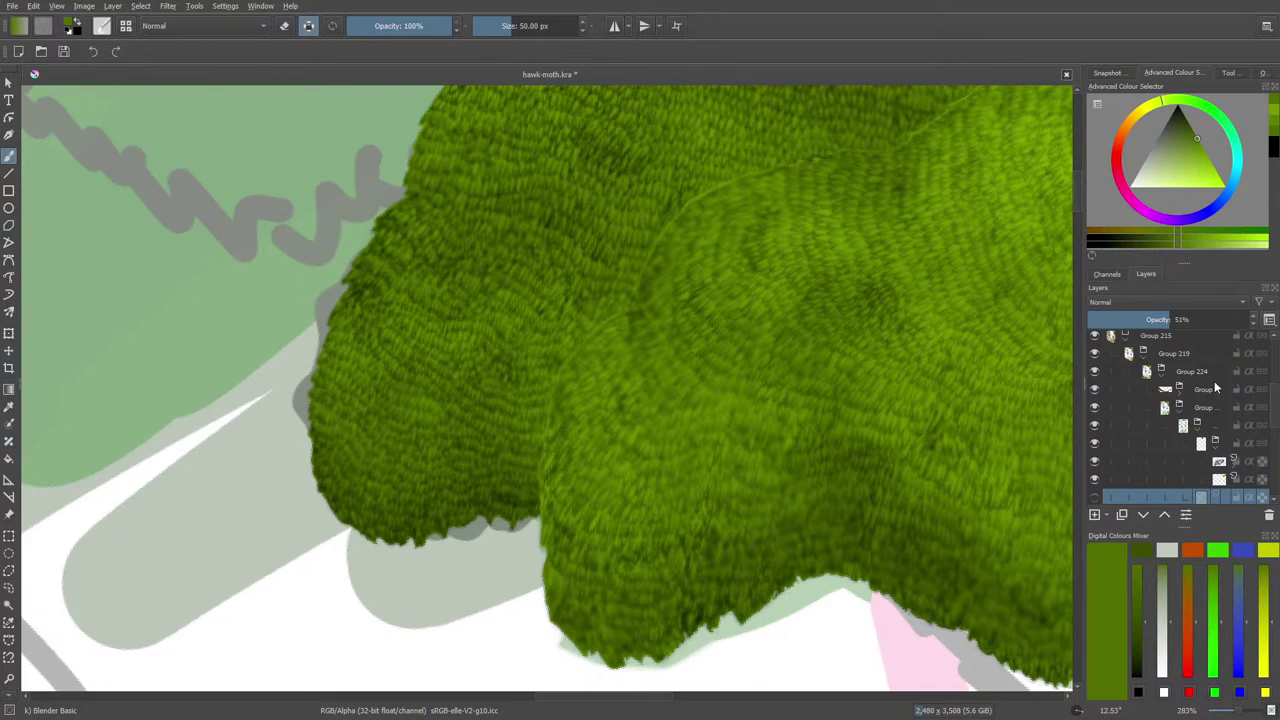
scroll(1272, 404, "down", 2)
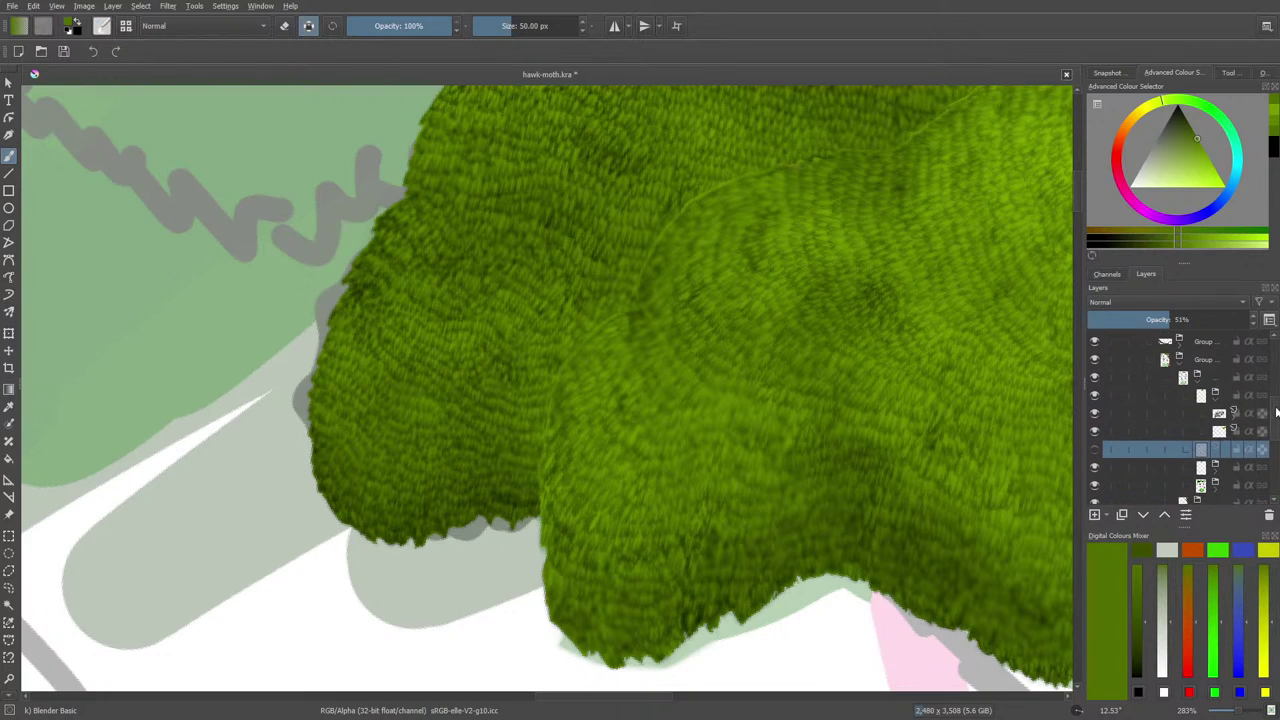
Expand the front foliage mass's hatching layer, hide its Blur filter mask and select the base colour layer beneath it.
left_click(1212, 434)
left_click(1210, 413)
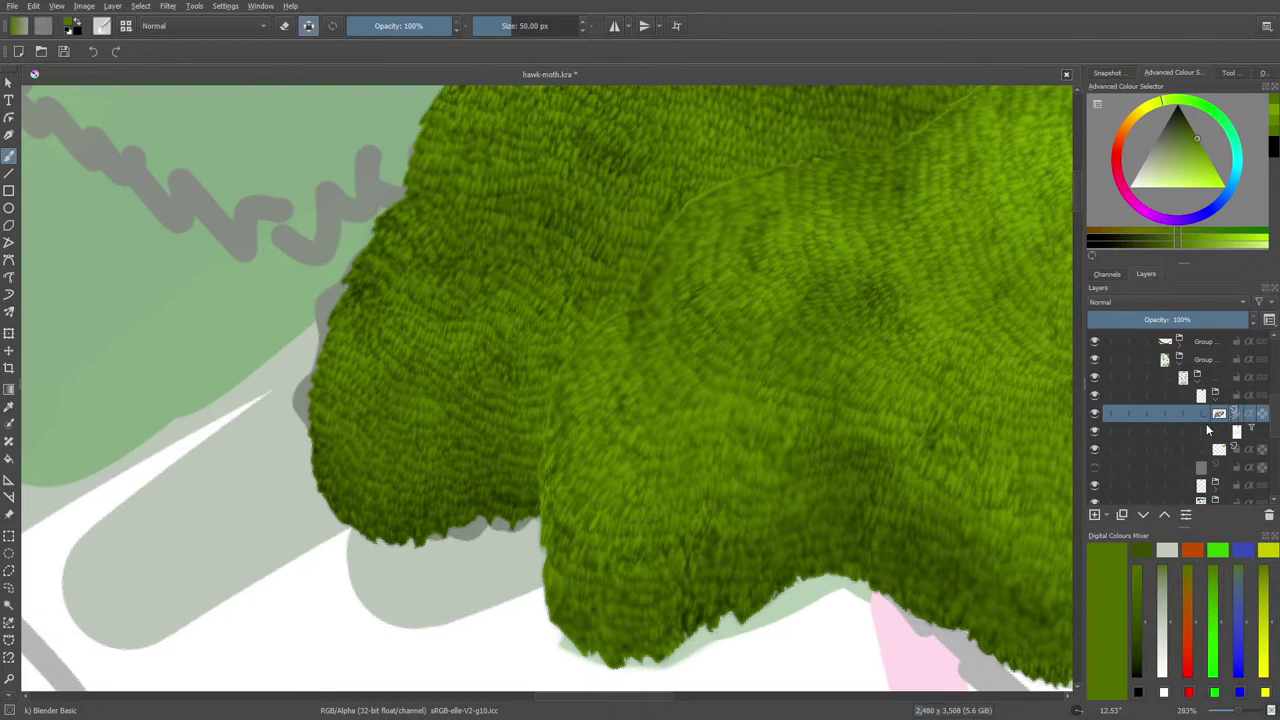
left_click(1094, 431)
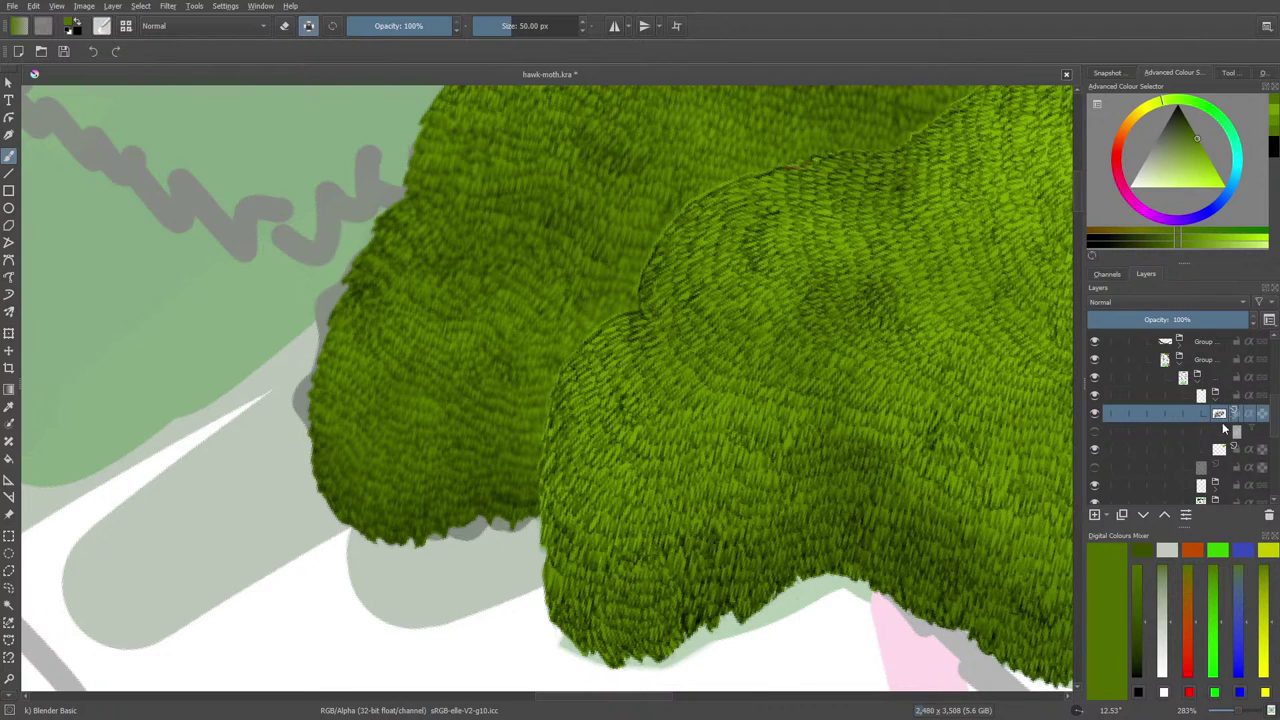
left_click(1215, 449)
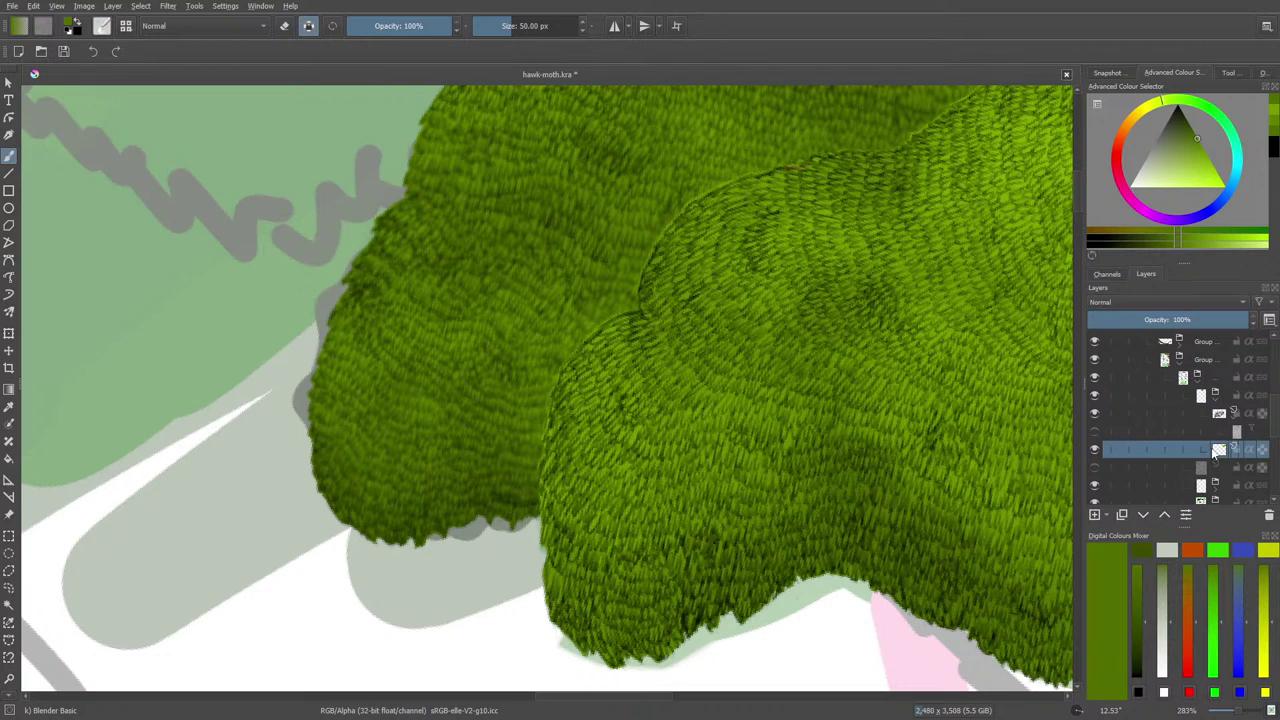
left_click(1094, 451)
left_click(1094, 451)
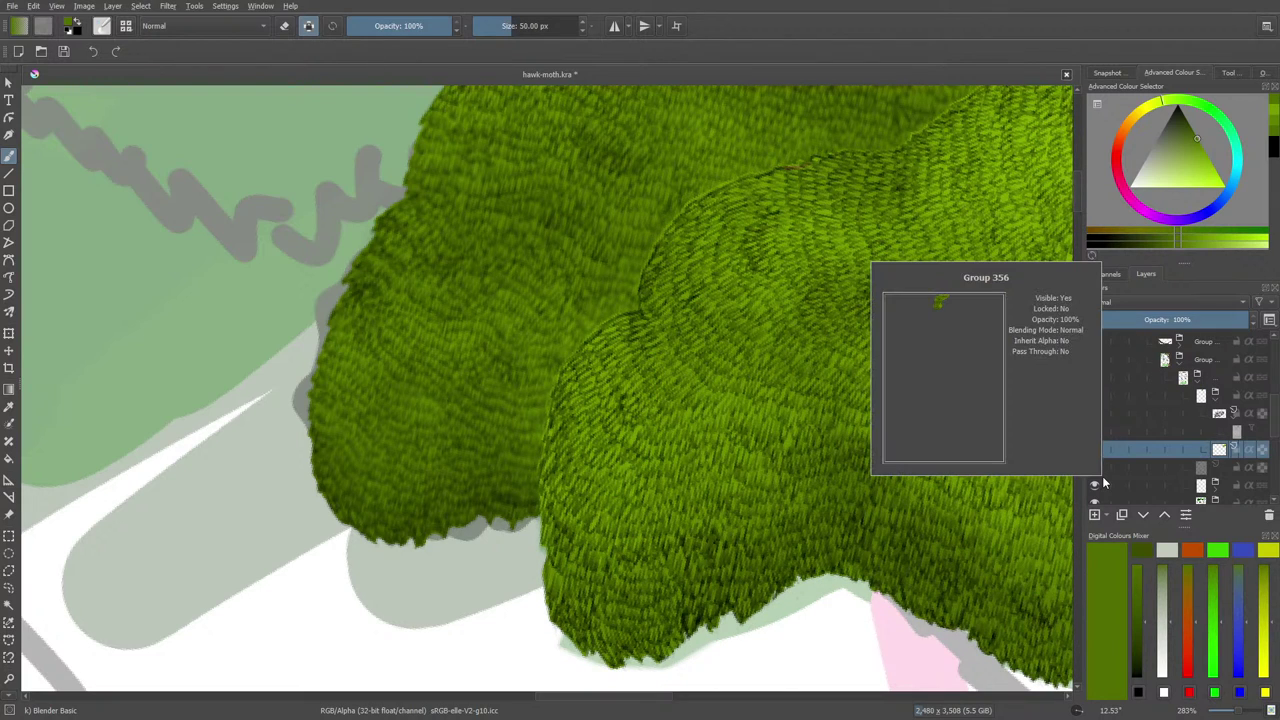
Choose the Eraser Soft preset at 3.15 px and inspect the upper edge of the unblurred front foliage mass.
key("e")
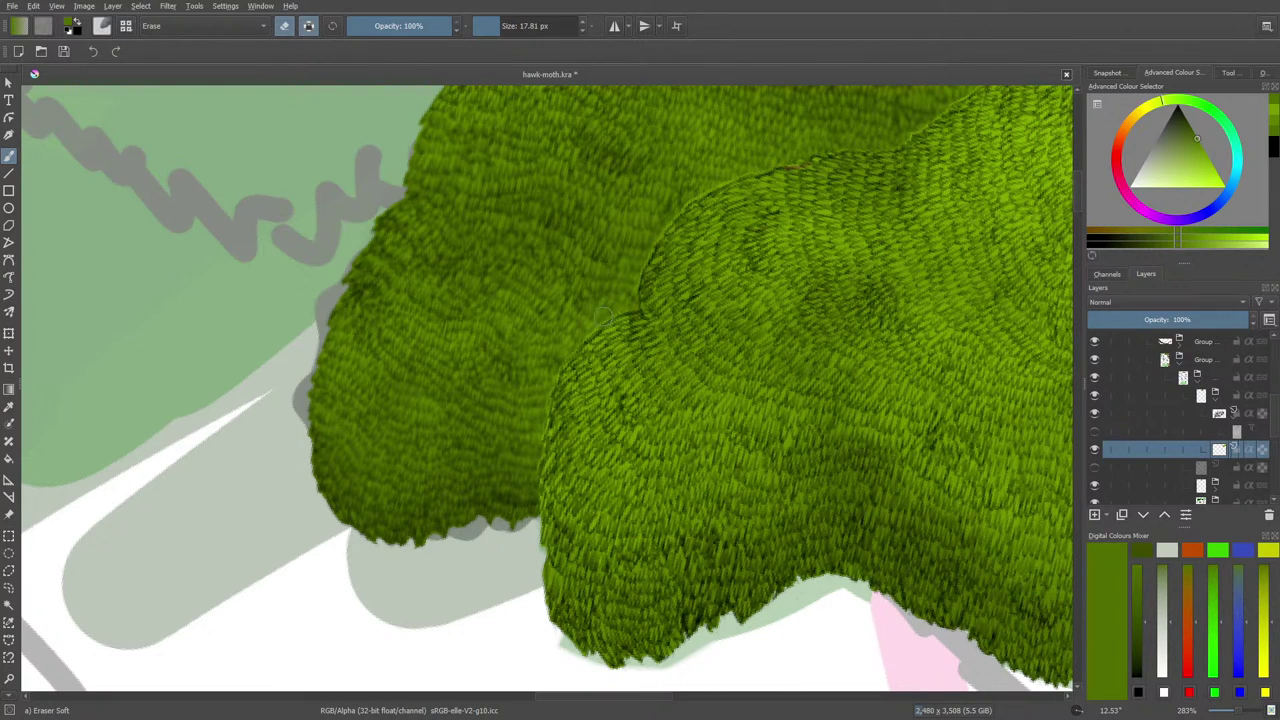
left_click(102, 32)
left_click(496, 26)
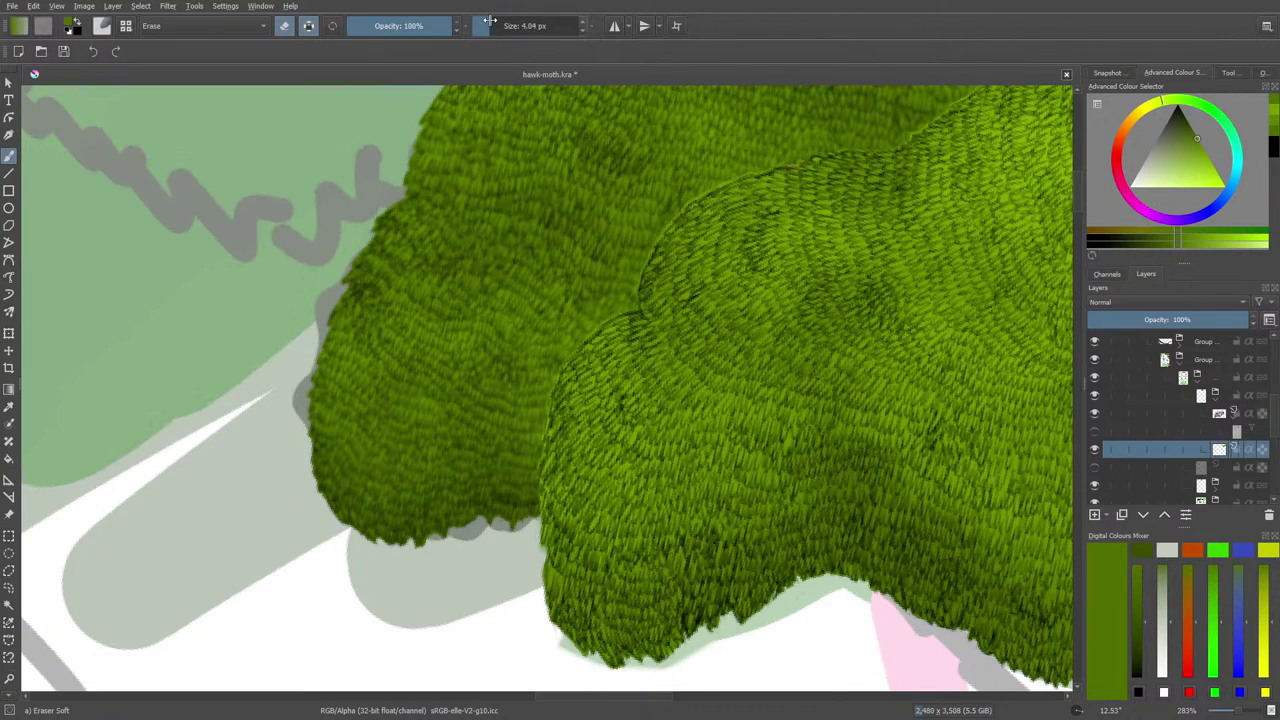
left_click_drag(496, 26, 491, 26)
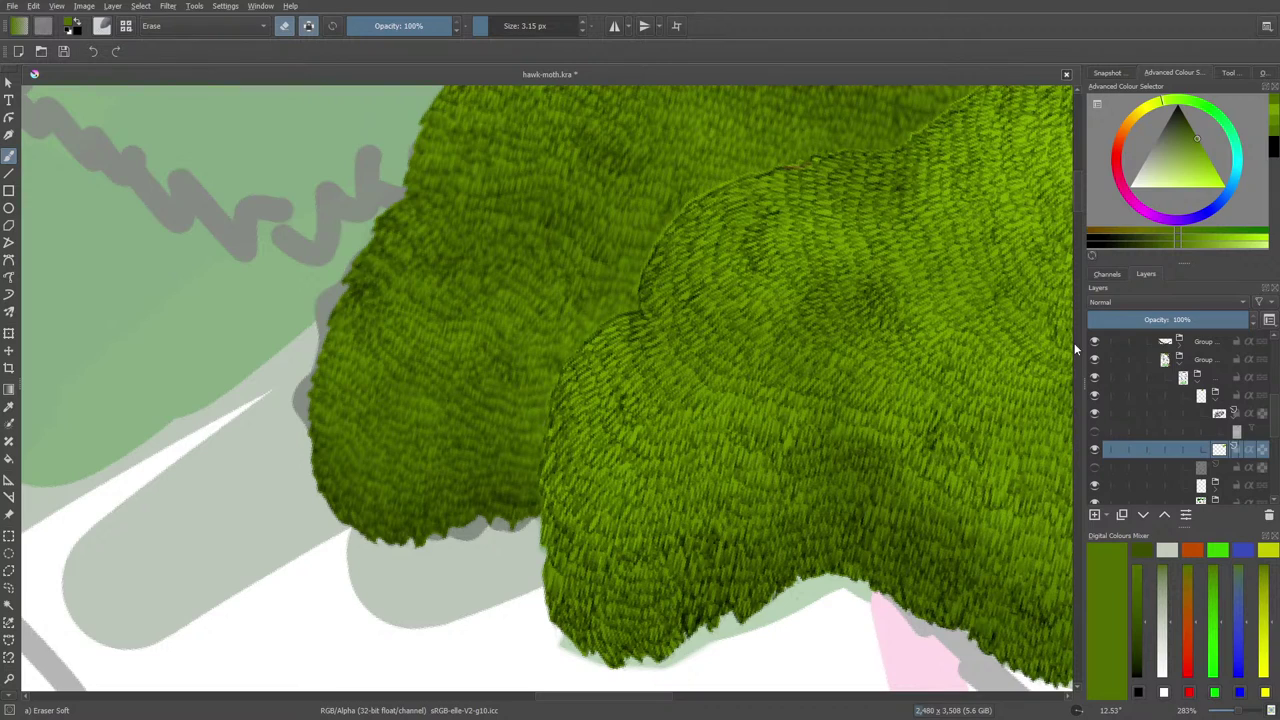
left_click_drag(1076, 195, 1078, 186)
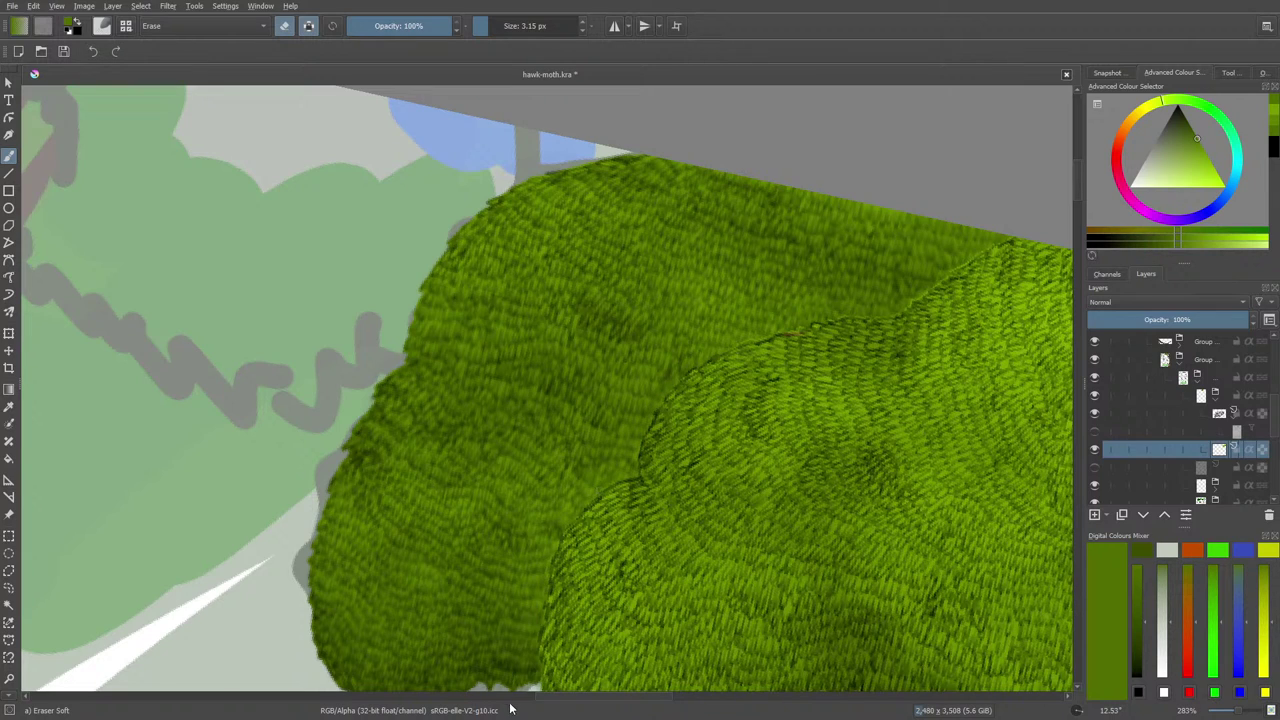
left_click_drag(557, 697, 591, 690)
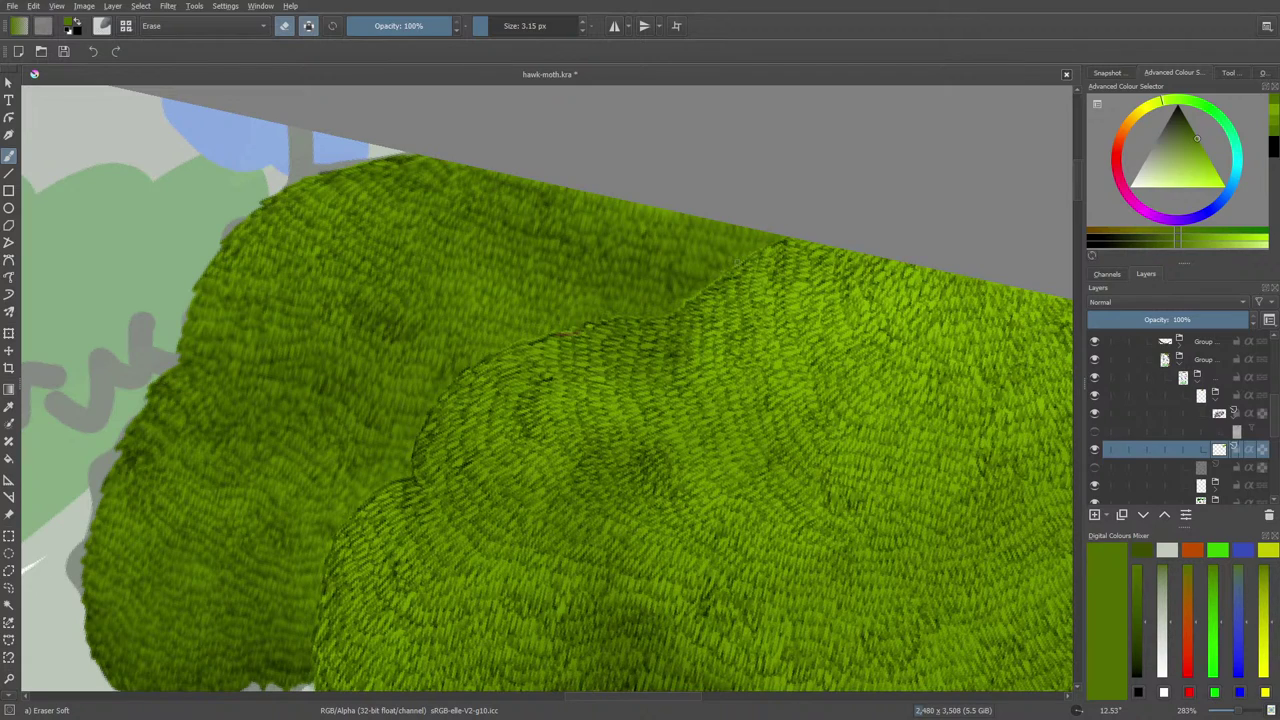
Turn the front foliage mass's Blur filter mask back on, judge both masses from farther away and select the mask.
left_click(1096, 431)
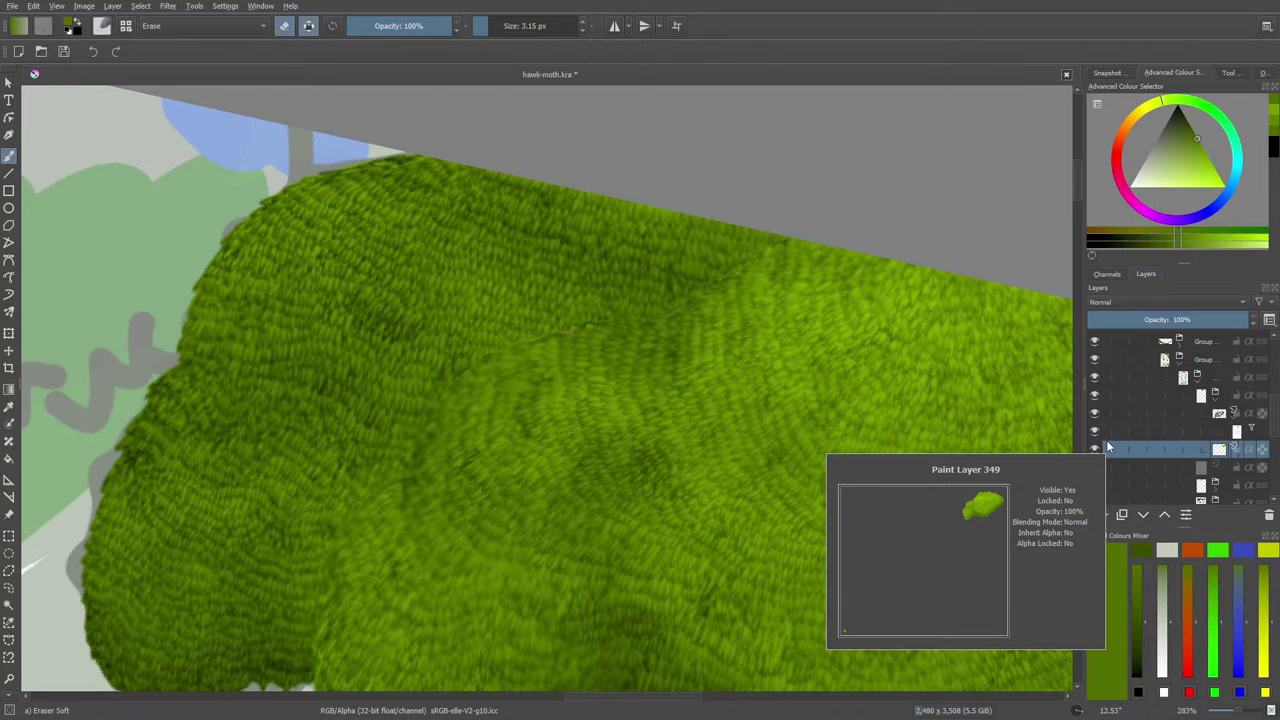
left_click_drag(1238, 710, 1234, 710)
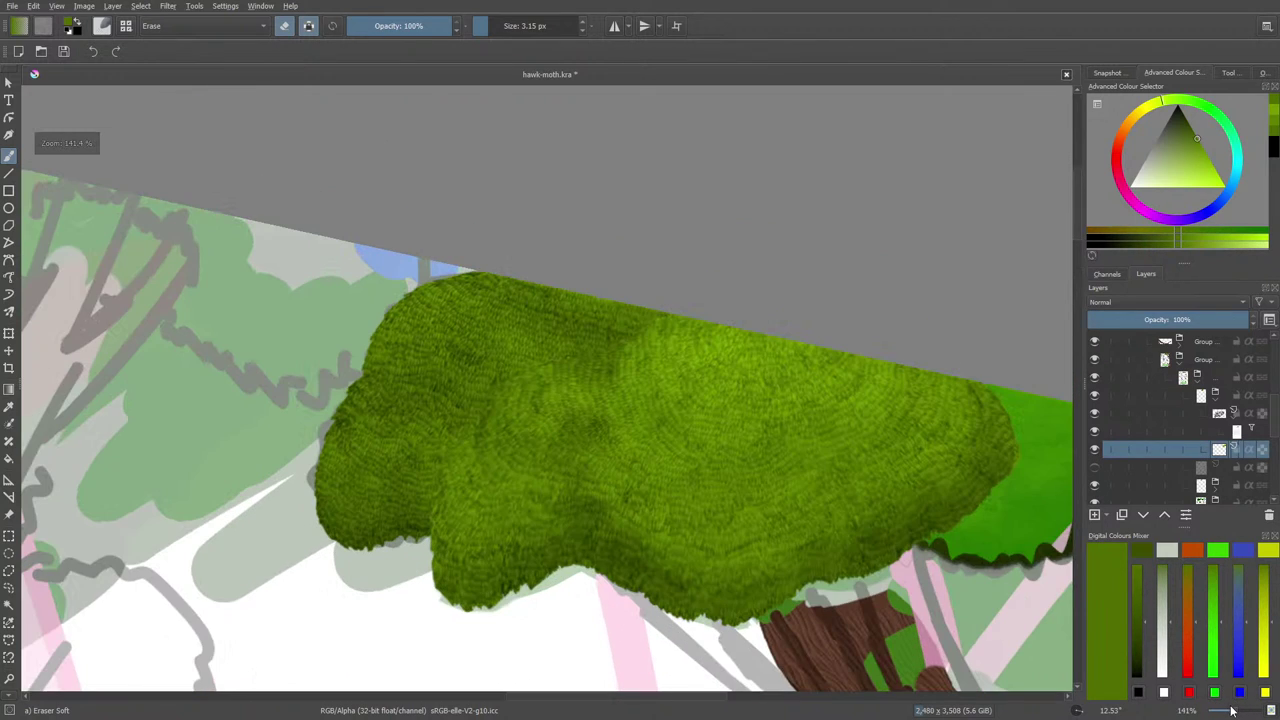
left_click(1227, 437)
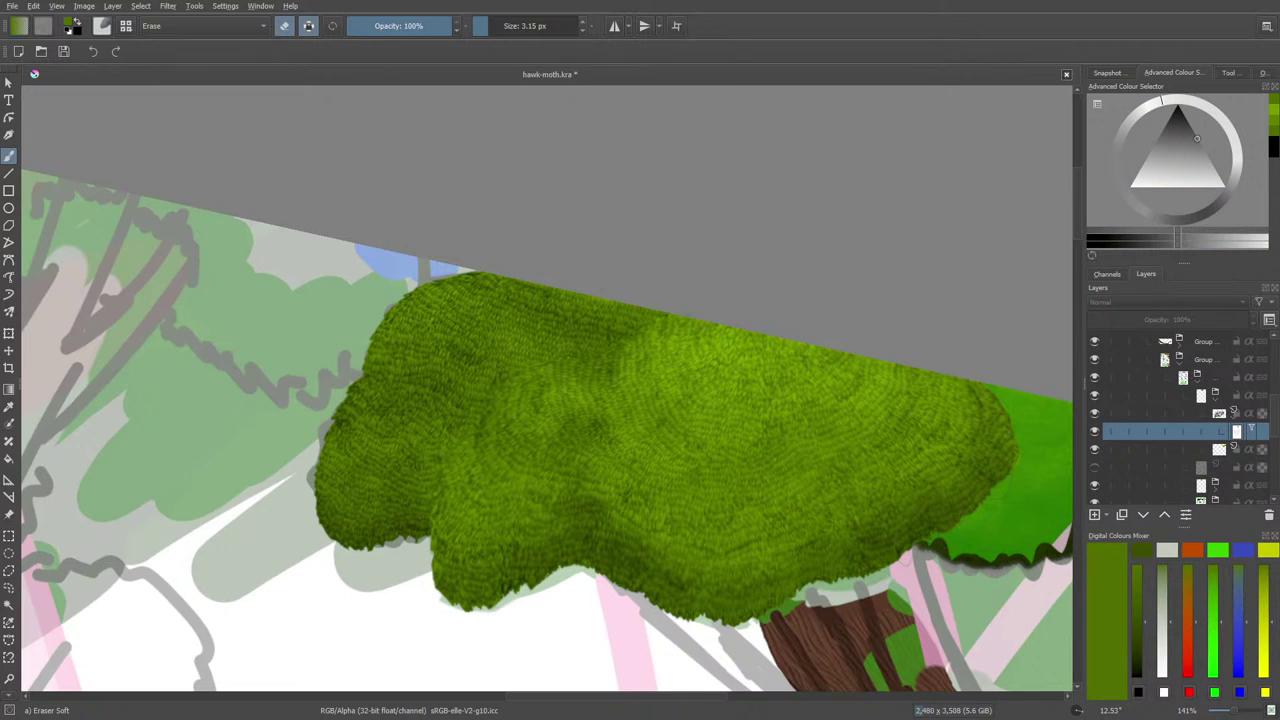
Set the Eraser Soft size to 19.15 px and reselect the front foliage mass's base colour layer.
left_click(490, 26)
left_click(500, 26)
right_click(425, 510)
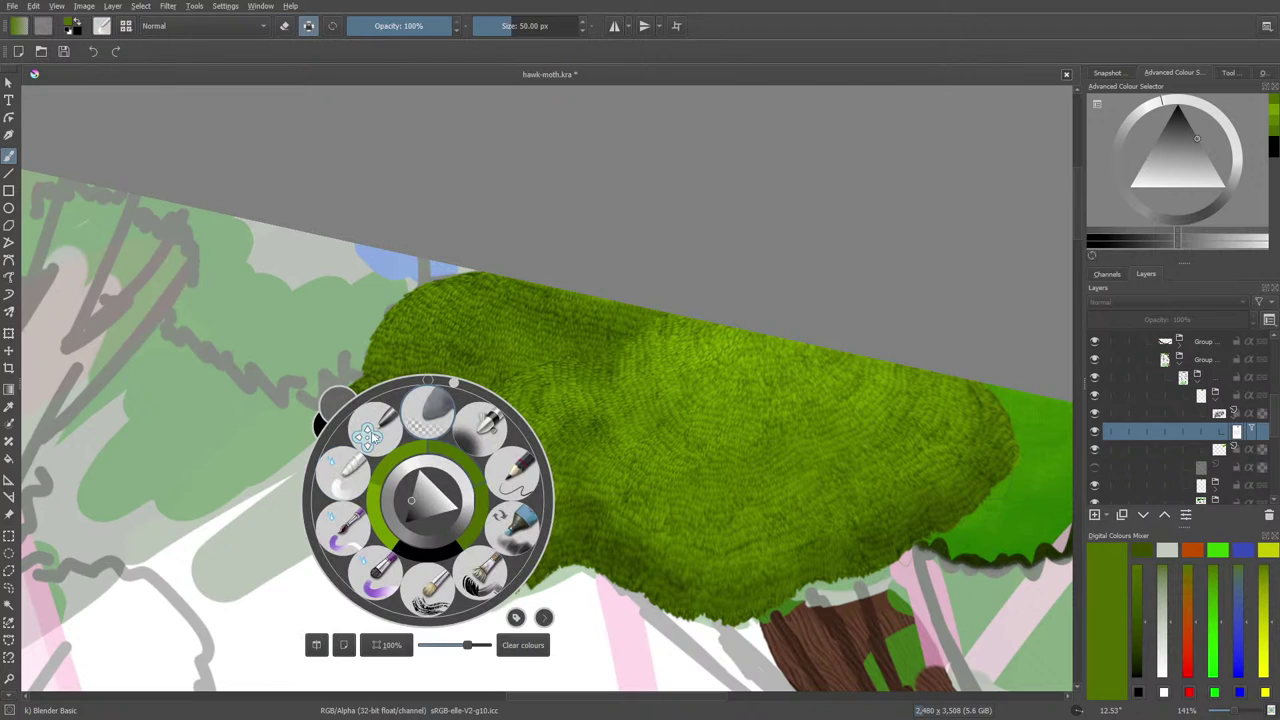
left_click(335, 430)
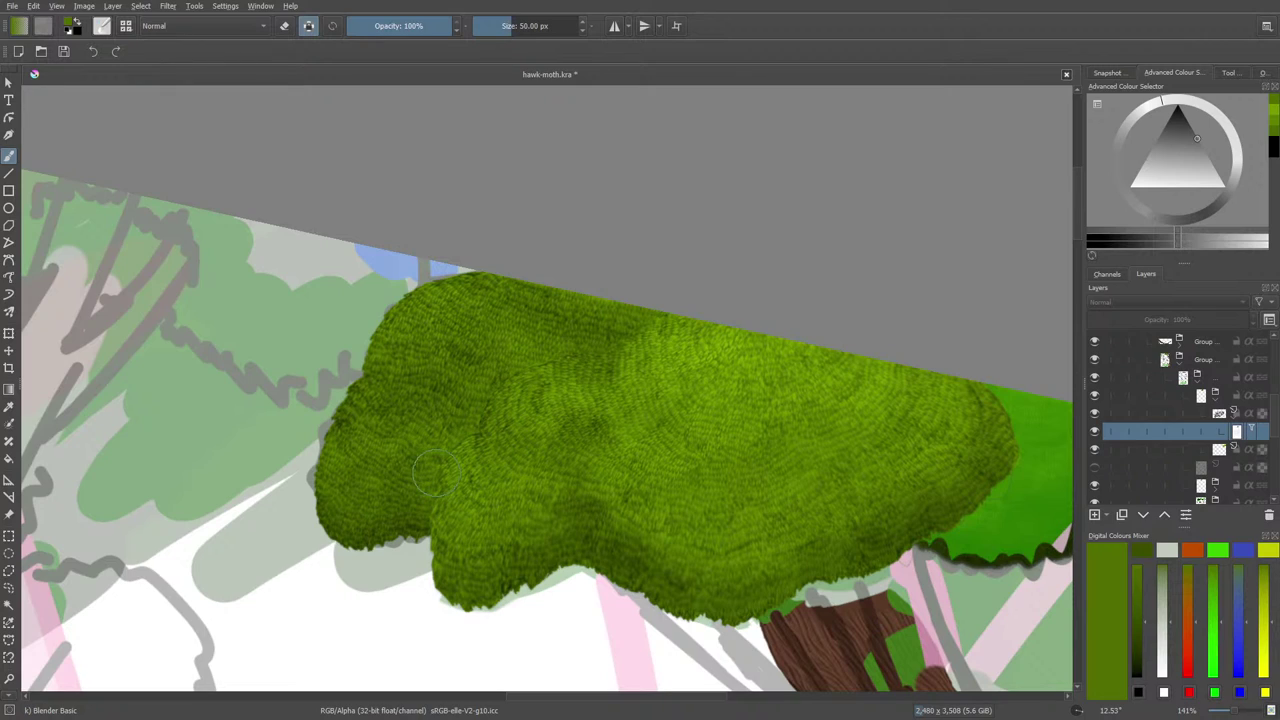
left_click(1214, 449)
key("e")
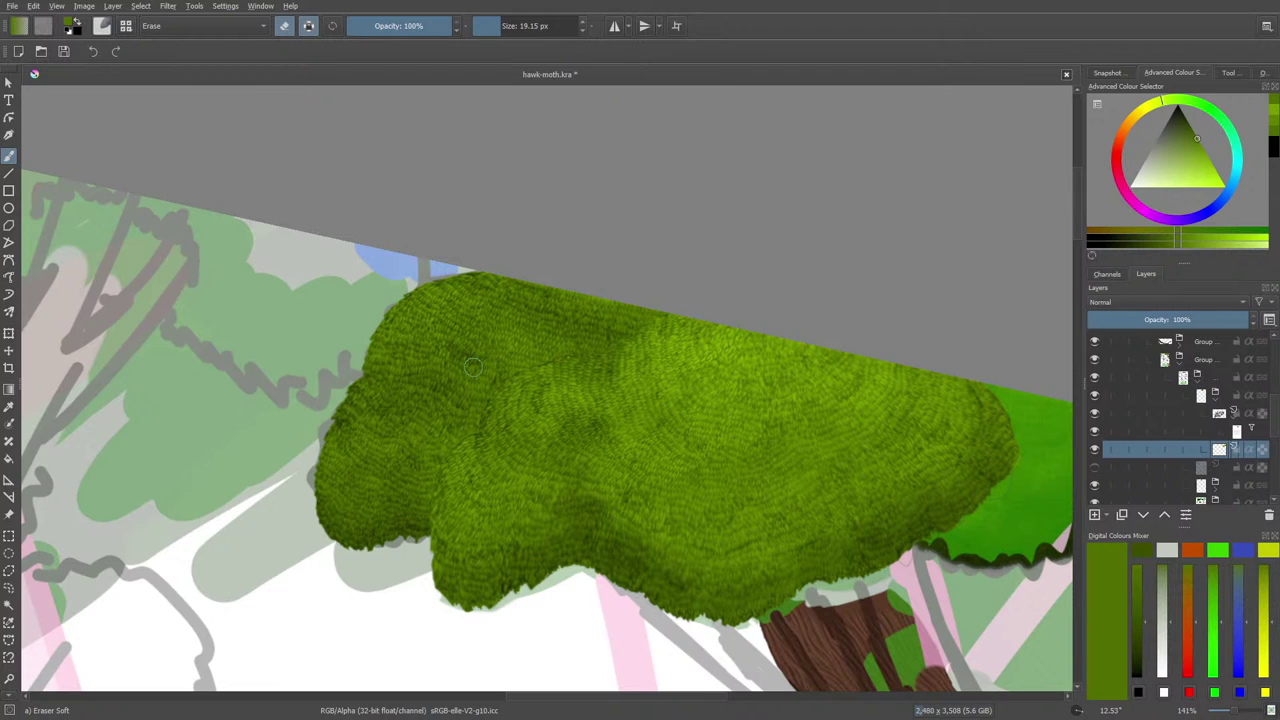
Expand the rear foliage mass's group, select its hatching layer and lower the Eraser Soft size to 17.81 px.
mouse_move(1233, 712)
left_mouse_down()
mouse_move(1222, 712)
mouse_move(1236, 713)
left_mouse_up()
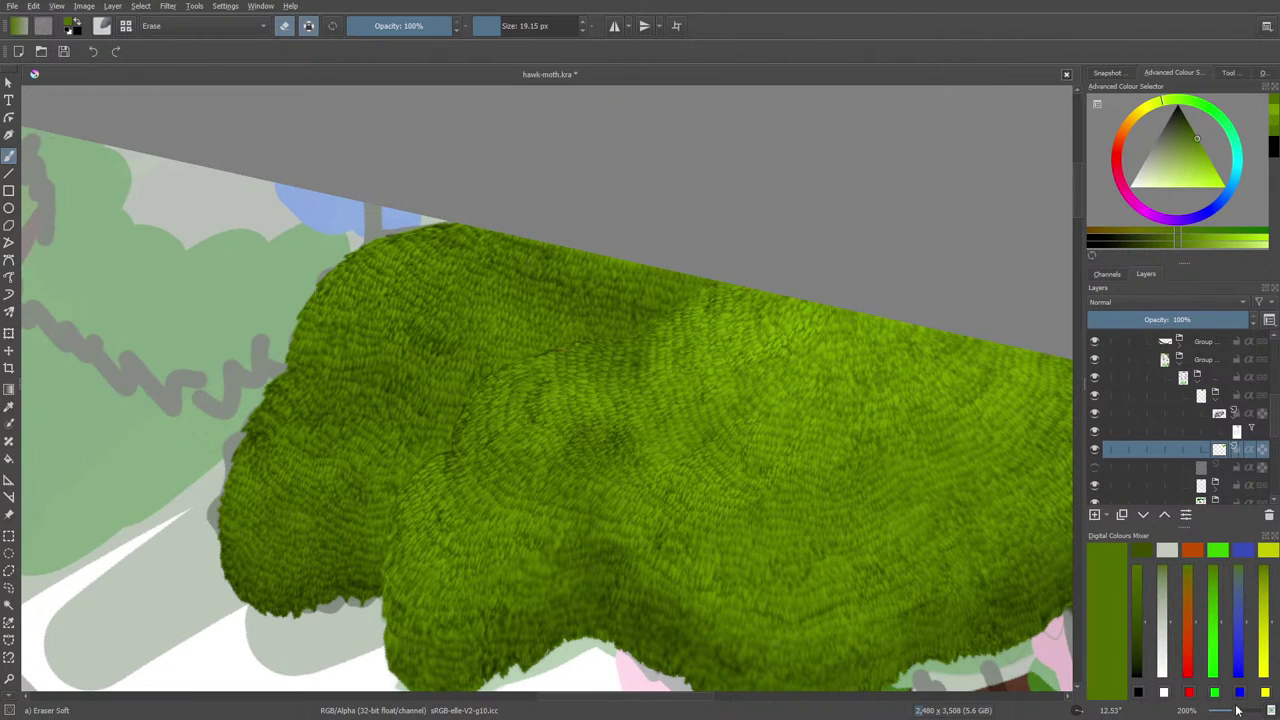
scroll(1201, 437, "down", 2)
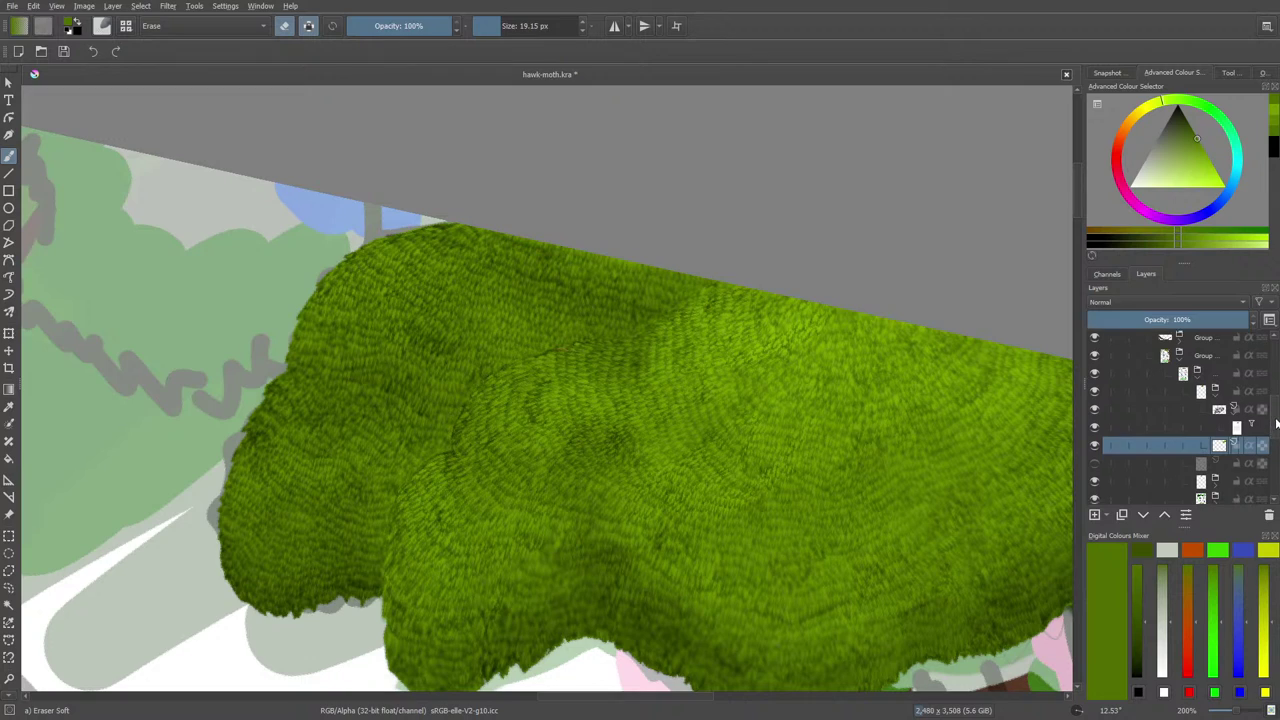
left_click(1206, 446)
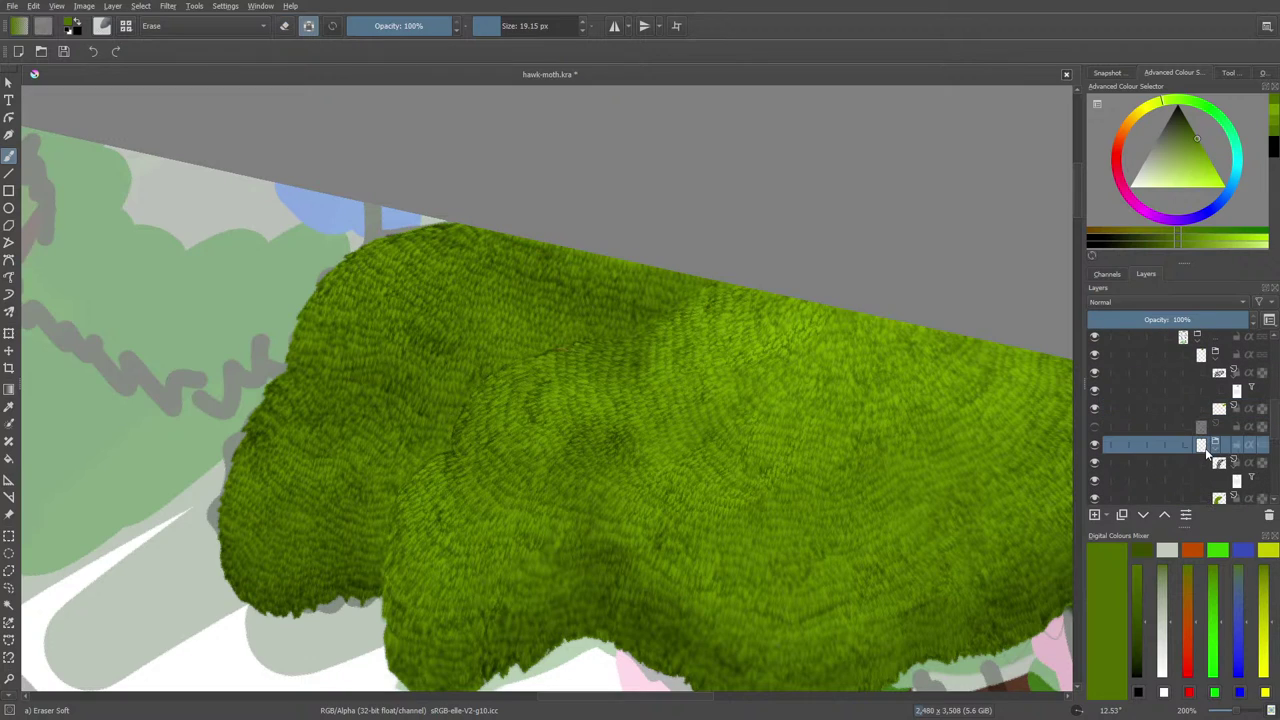
left_click(1207, 463)
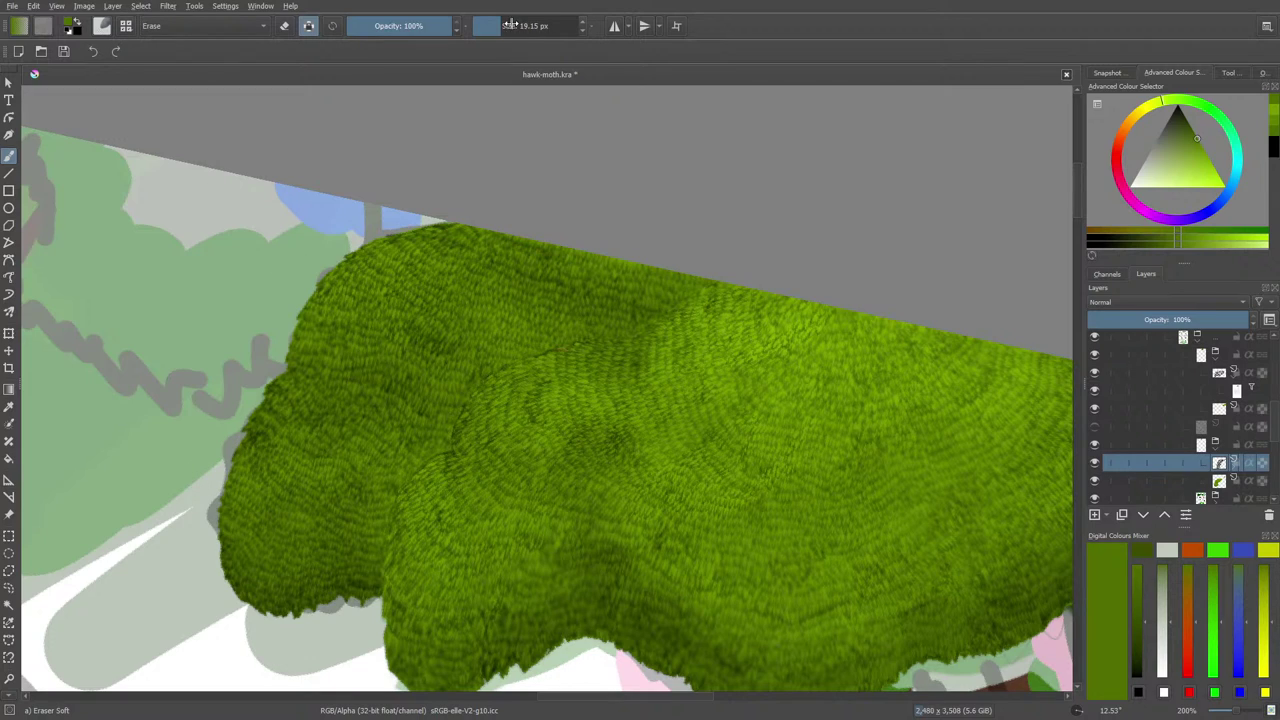
mouse_move(510, 24)
left_mouse_down()
mouse_move(538, 25)
mouse_move(504, 26)
left_mouse_up()
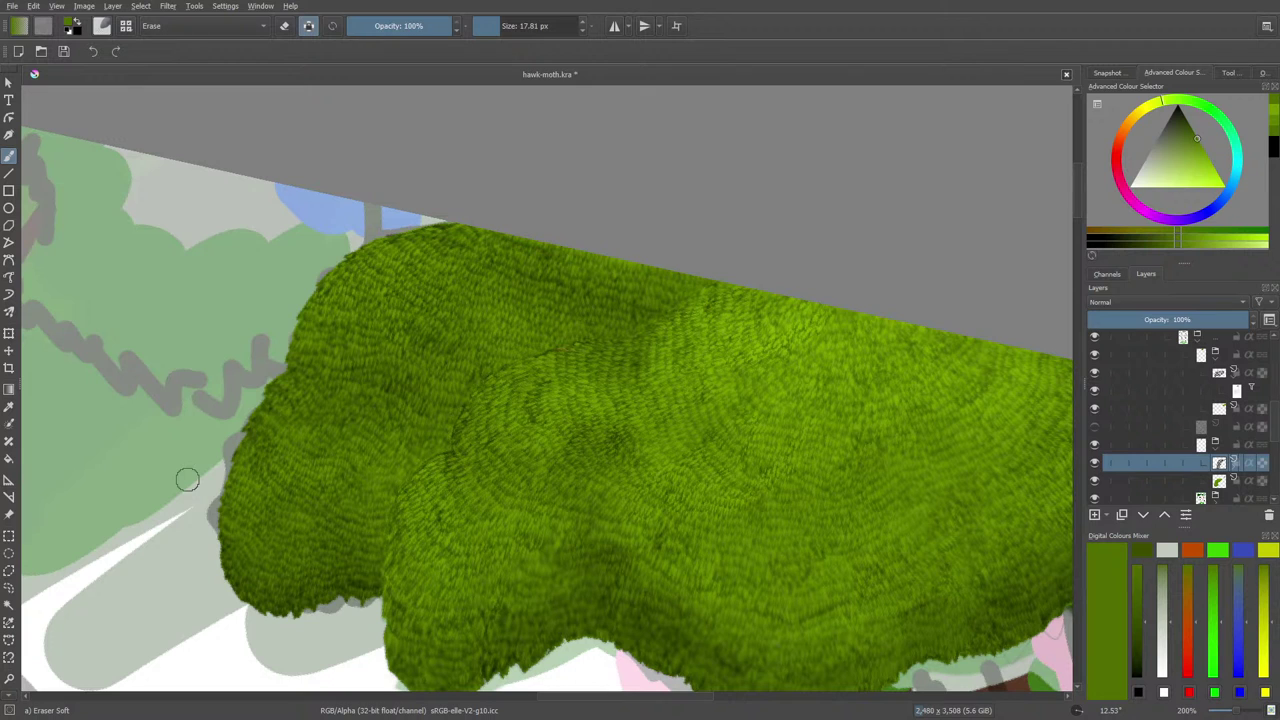
Switch back to the Blender Basic brush with the rear foliage mass's base colour layer selected.
mouse_move(1220, 711)
left_mouse_down()
mouse_move(1200, 711)
mouse_move(1230, 716)
left_mouse_up()
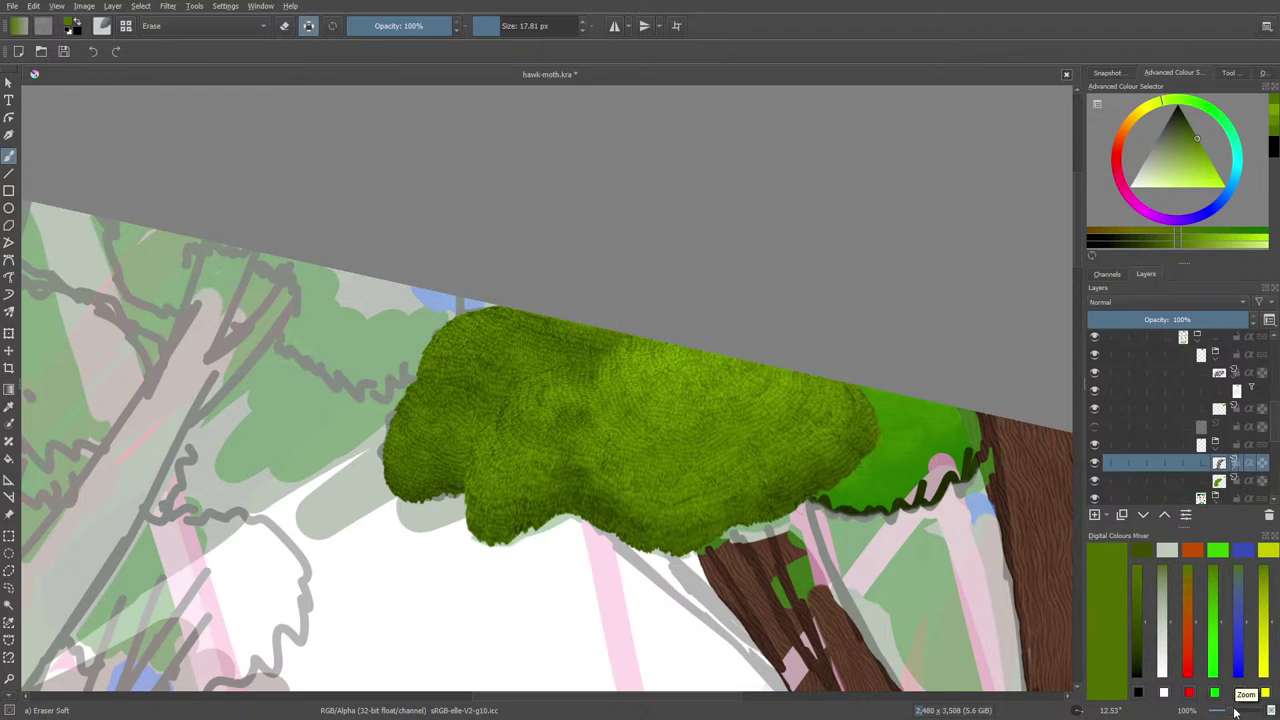
key("slash")
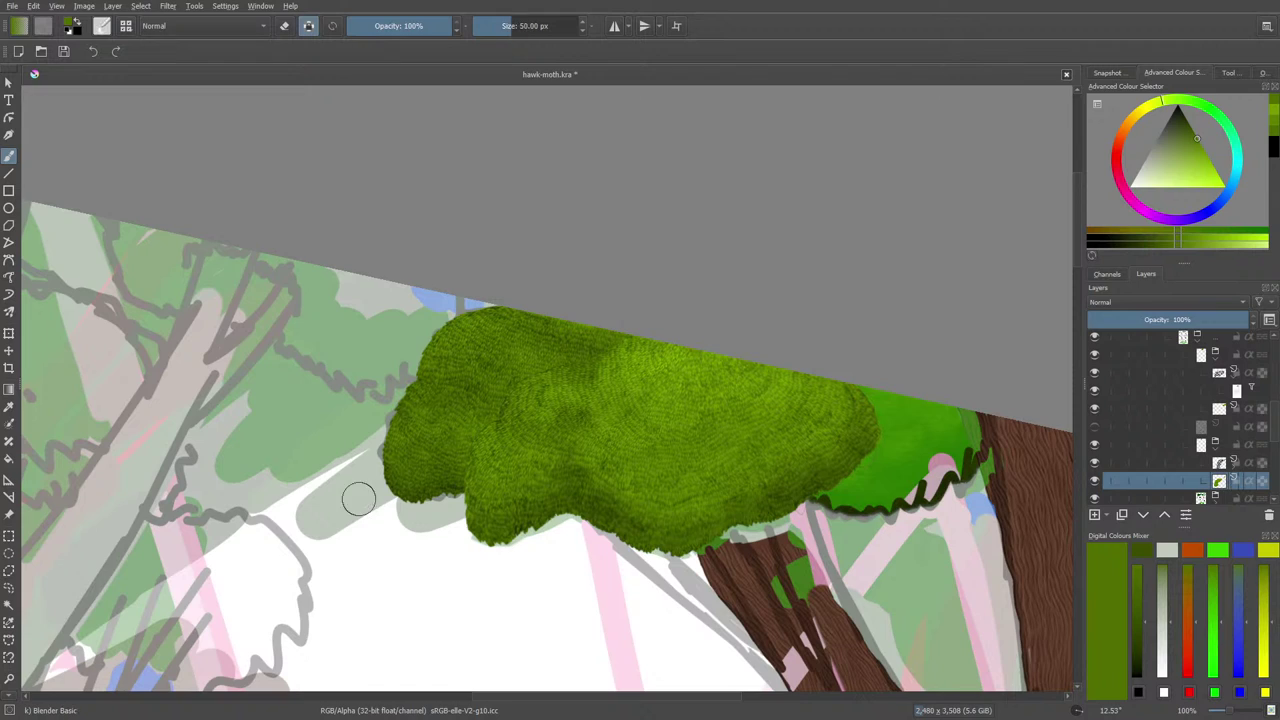
Sample a light yellow-green from the upper edge of the front foliage mass as the painting colour.
right_click(222, 412)
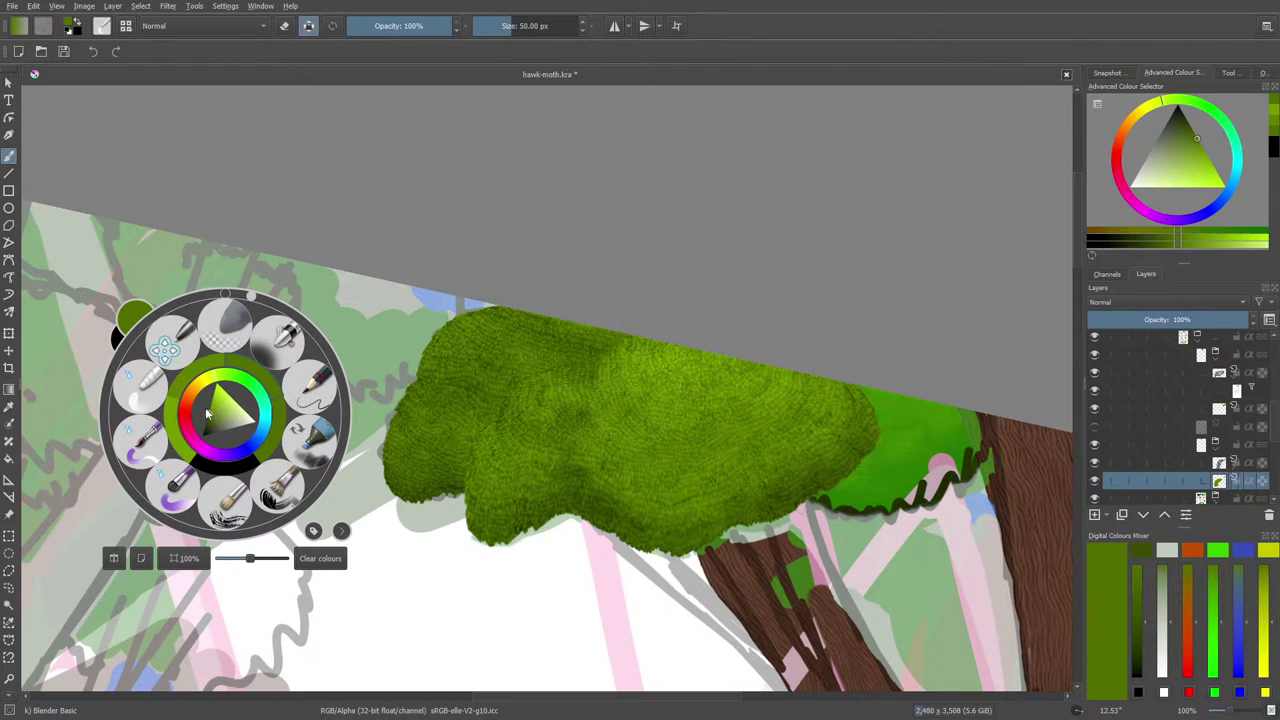
left_click(211, 406)
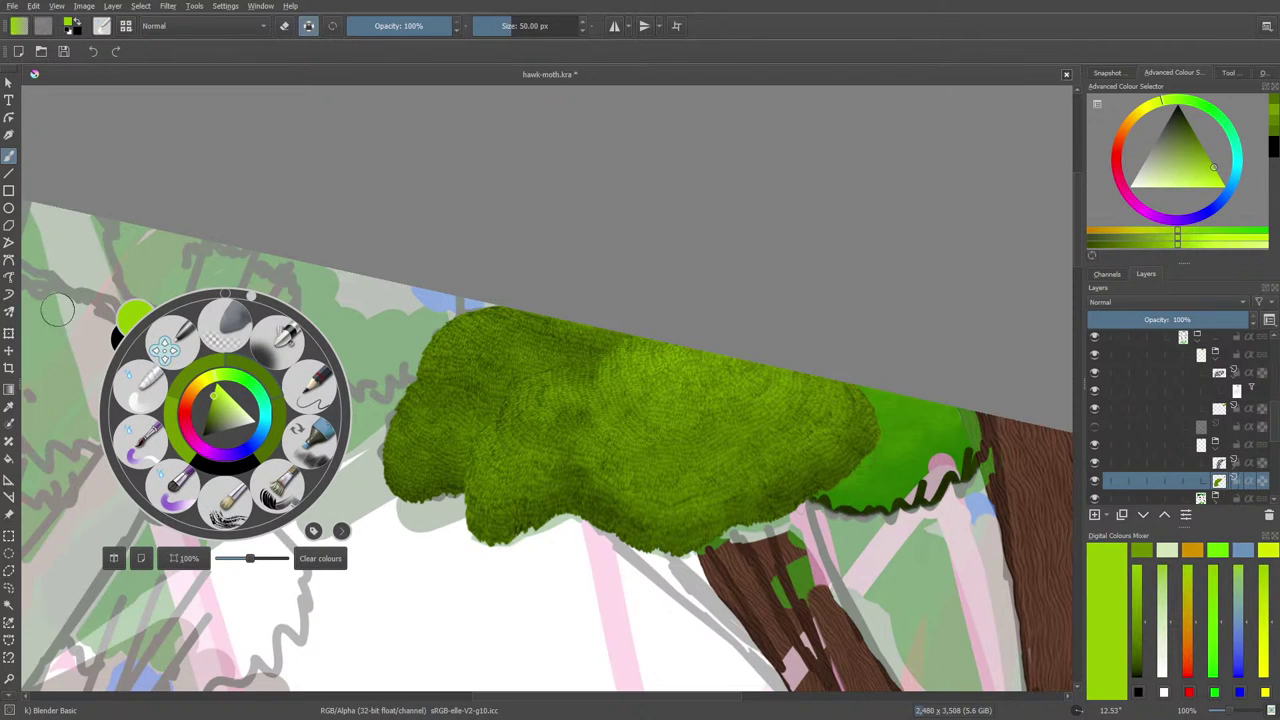
right_click(16, 345)
left_click(9, 405)
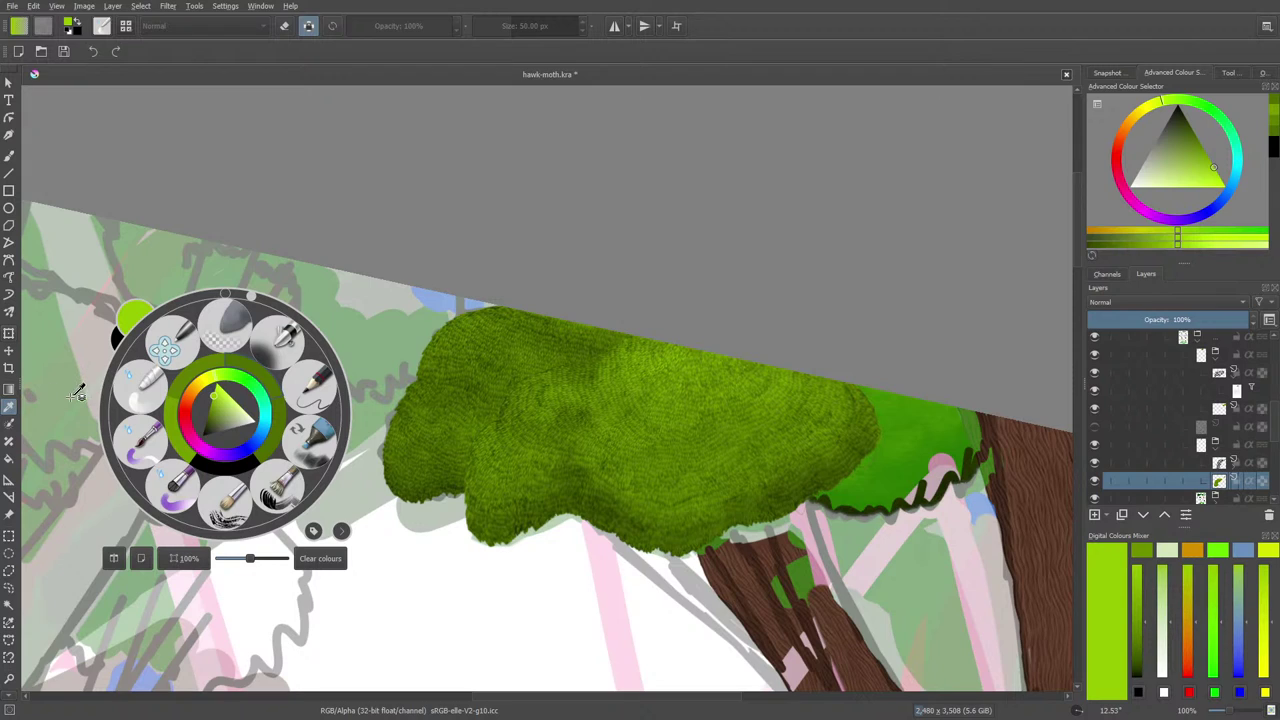
left_click(677, 346)
left_click(680, 349)
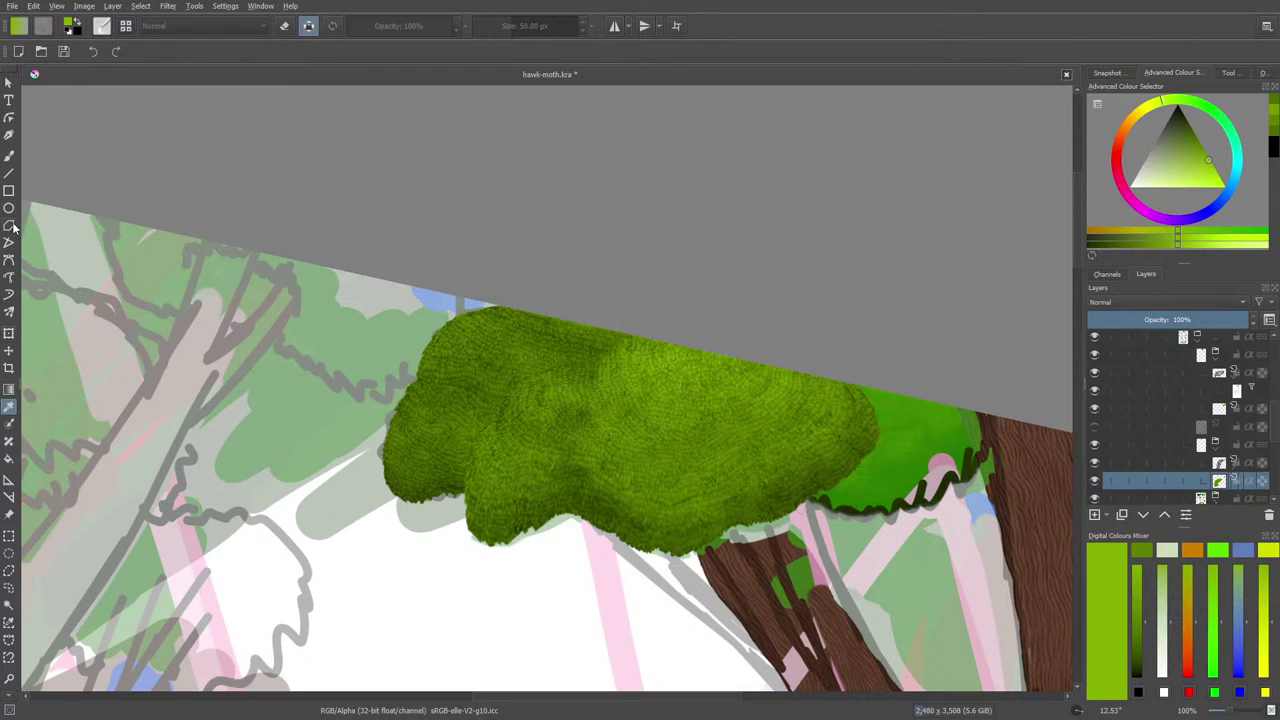
Switch to the Basic-2 Opacity brush at 40 px and paint light green areas over the rear foliage mass.
left_click(9, 155)
left_click(102, 25)
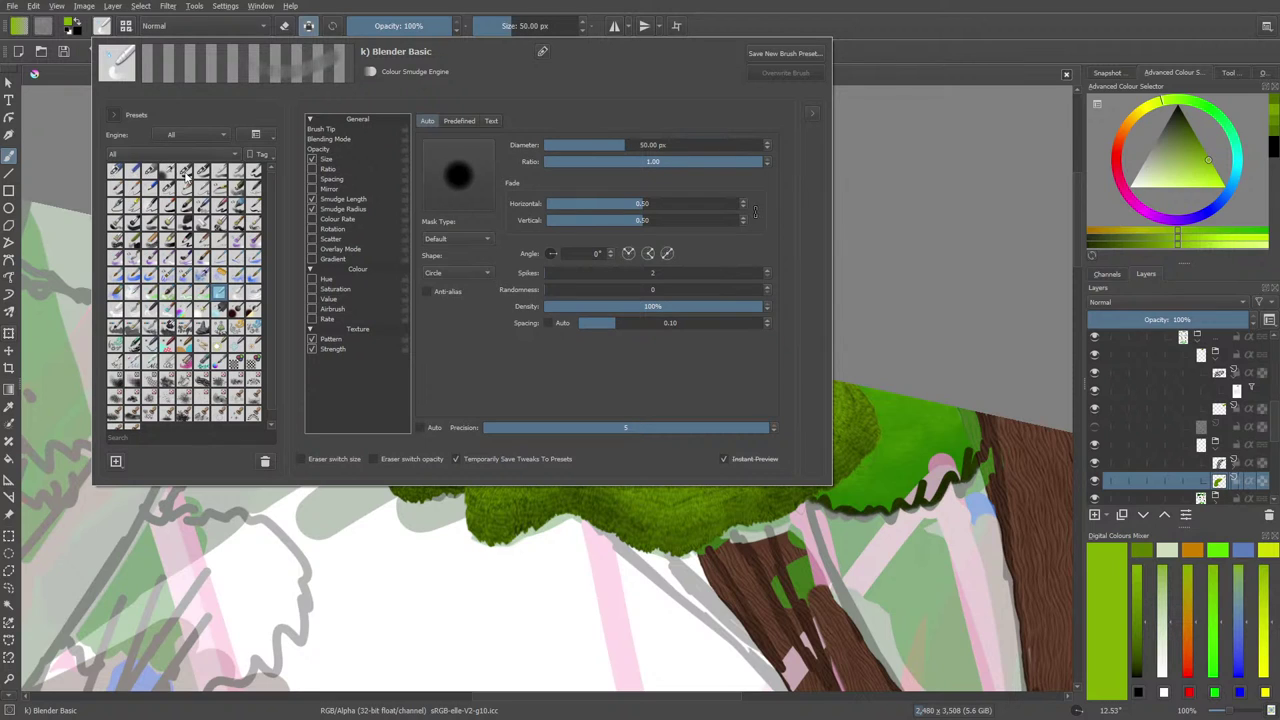
left_click(197, 173)
right_click(47, 142)
right_click(47, 142)
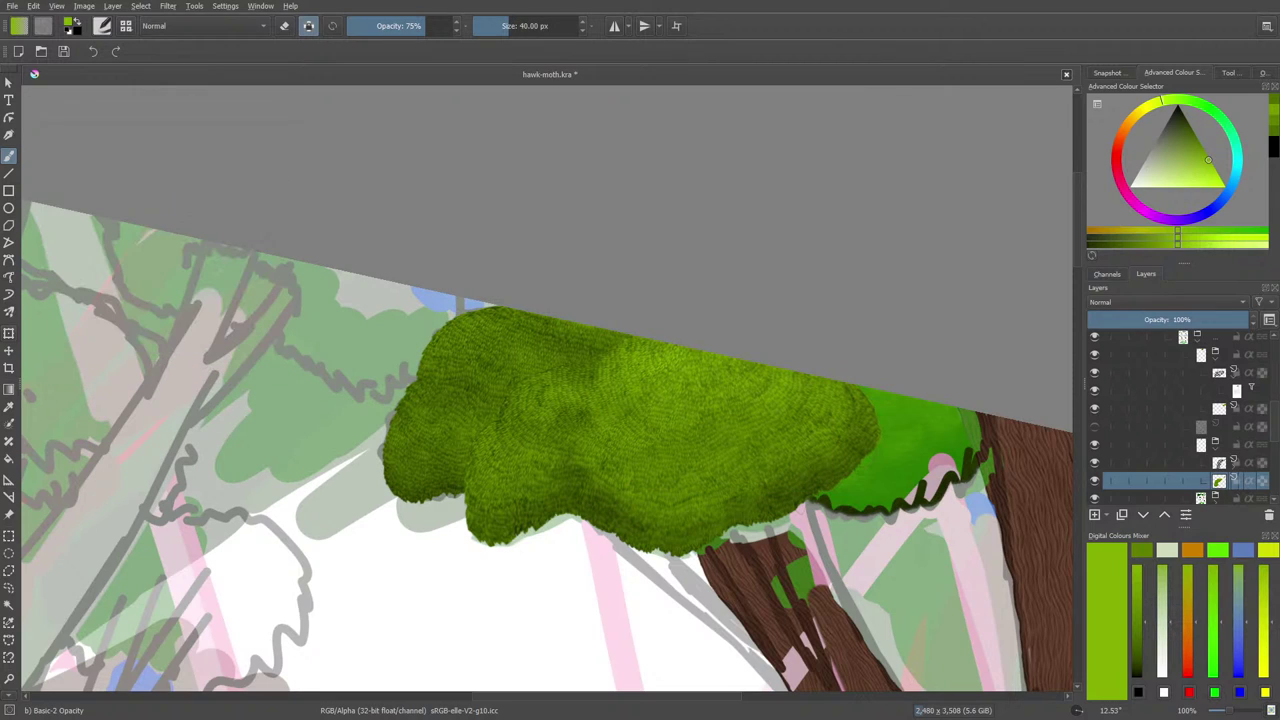
right_click(540, 303)
right_click(565, 318)
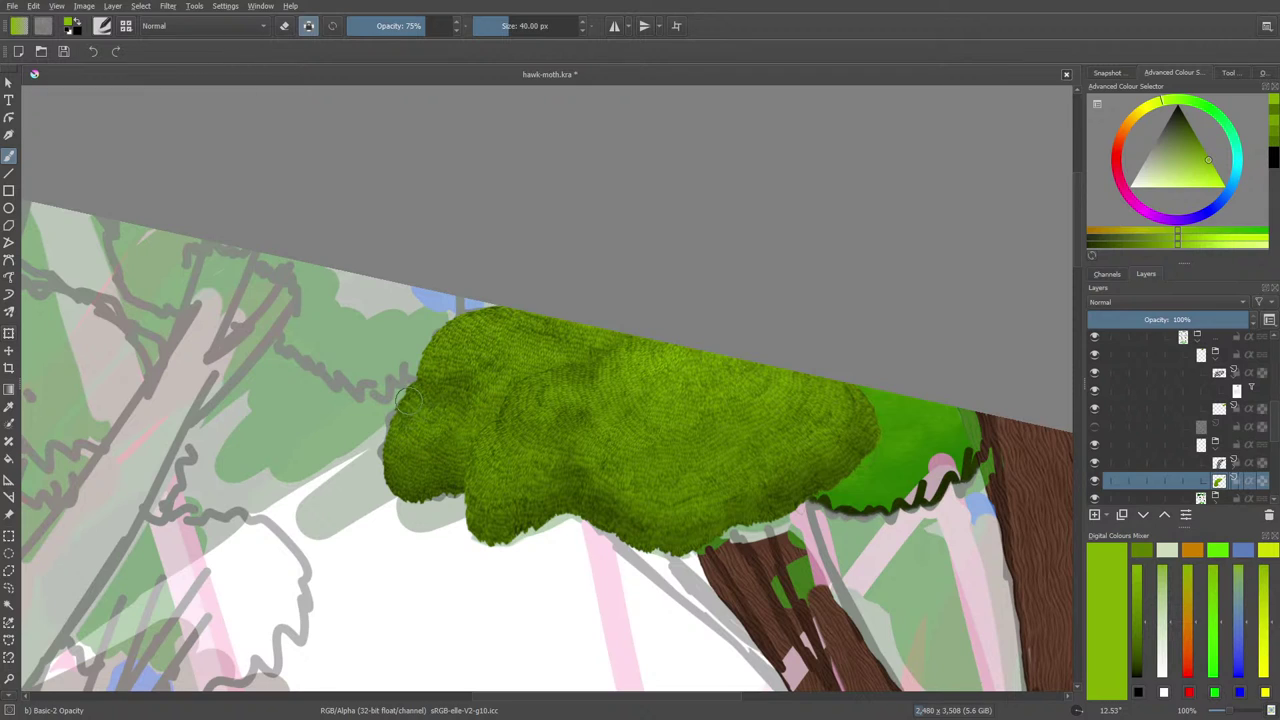
Paint transitions on the rear foliage mass's upper and outer parts with two successively darker greens.
right_click(443, 386)
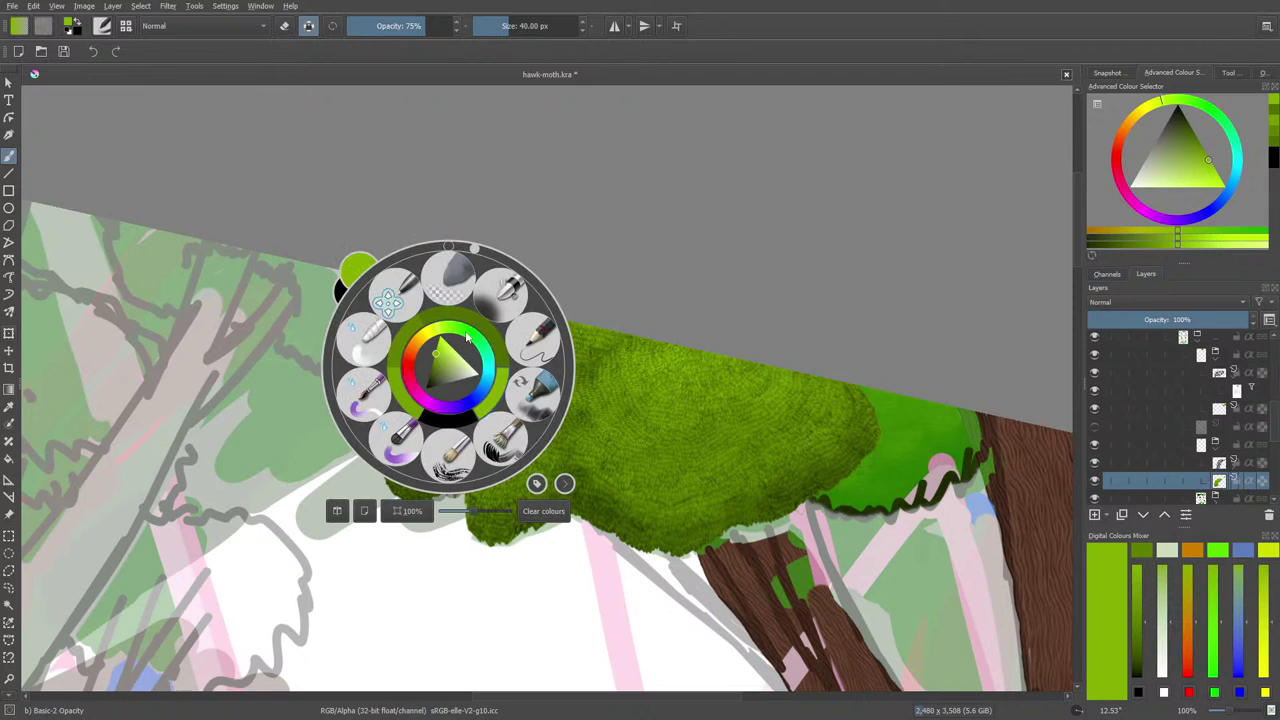
left_click(290, 317)
right_click(268, 516)
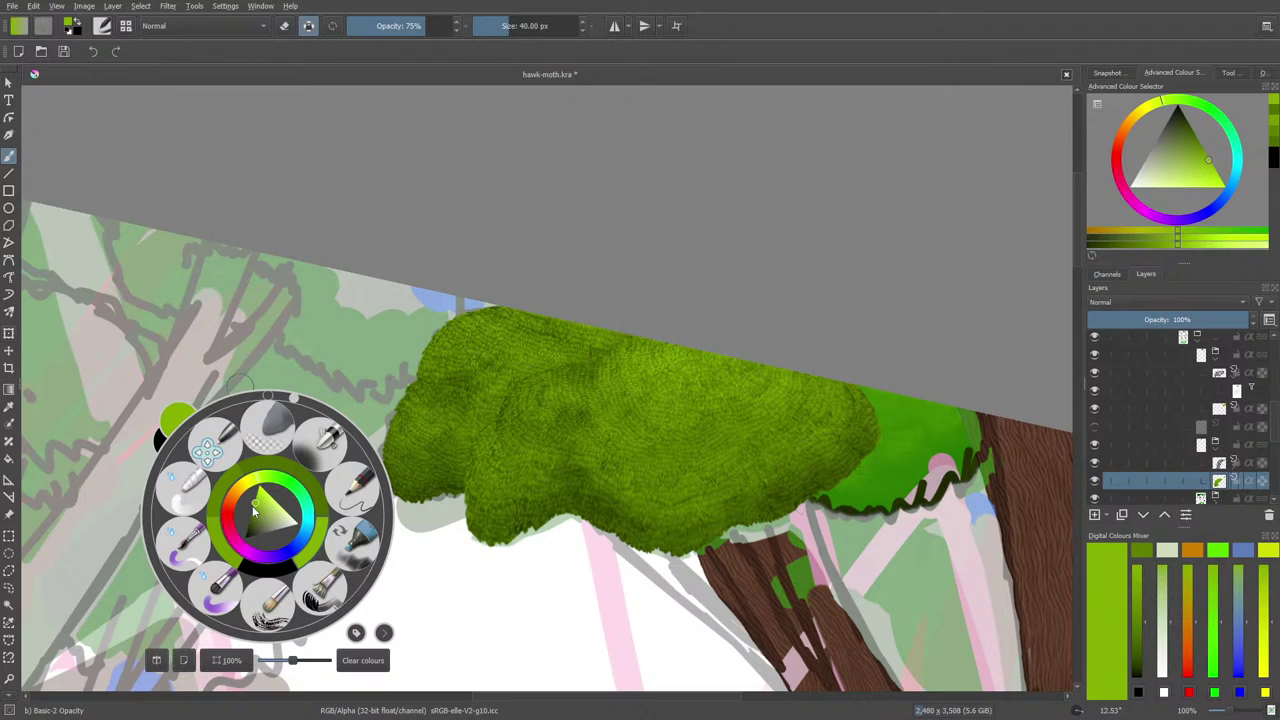
left_click_drag(255, 508, 254, 514)
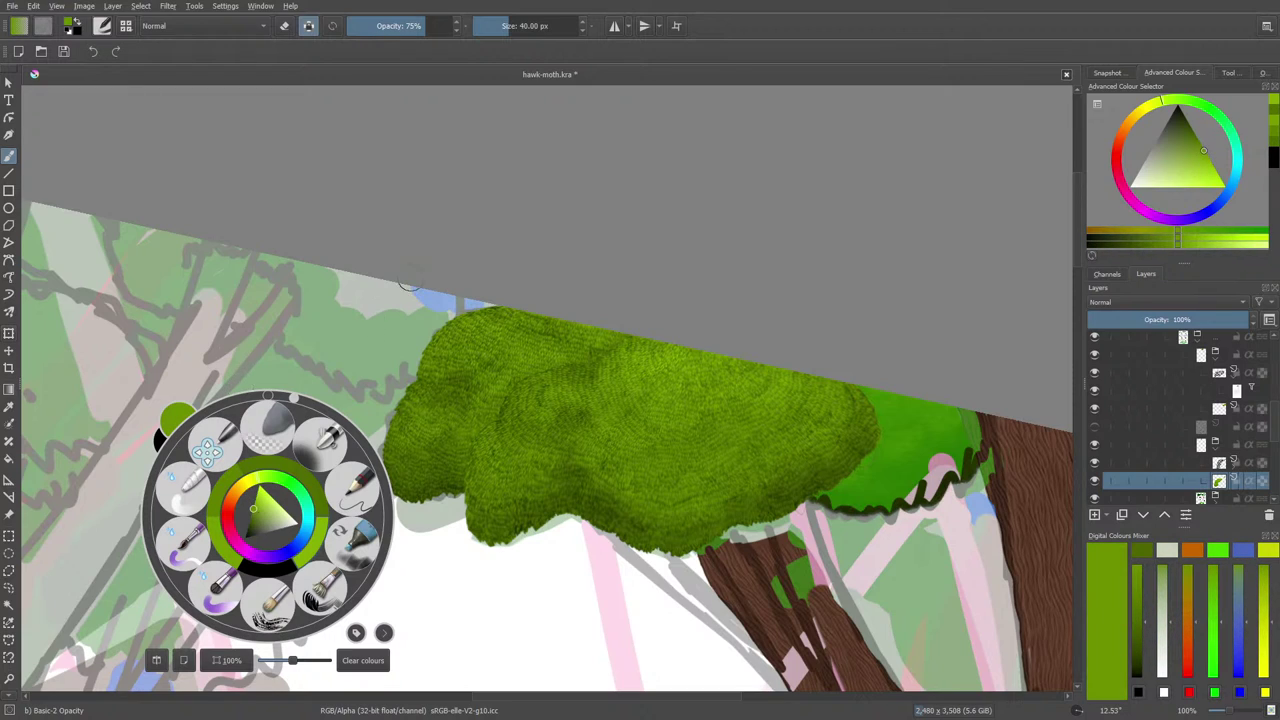
left_click(480, 352)
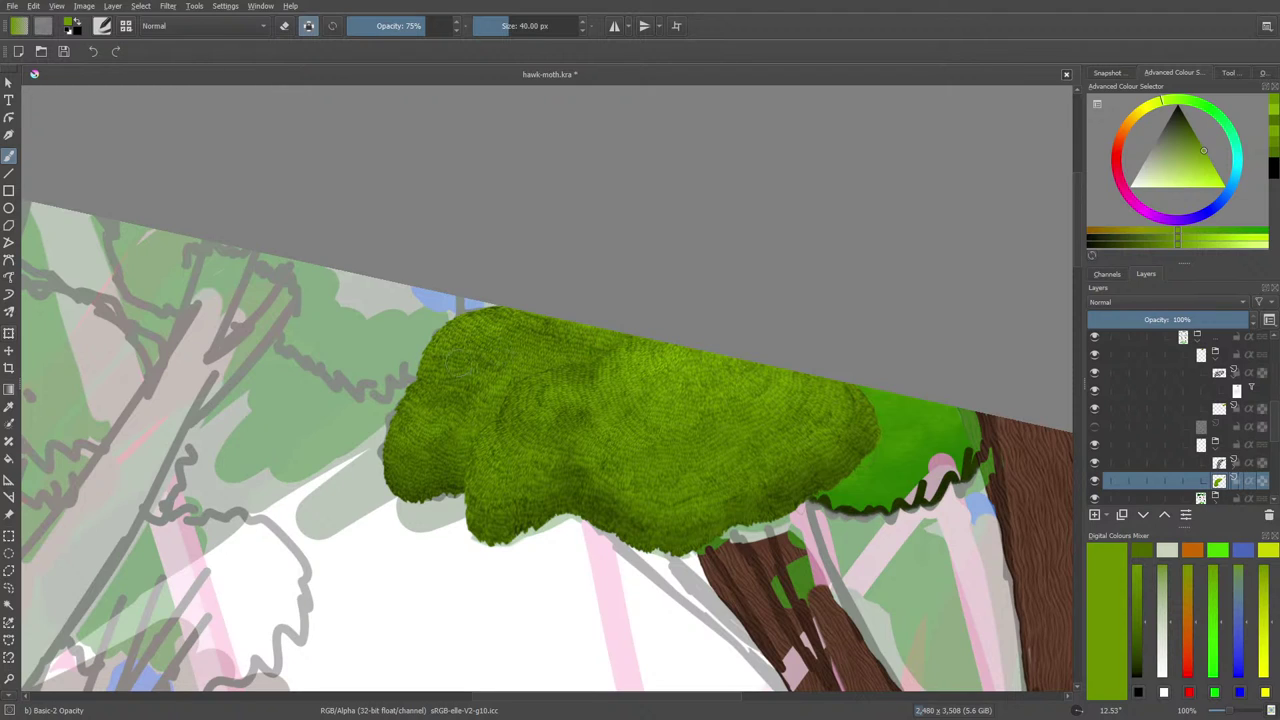
right_click(477, 360)
left_click(462, 357)
left_click(462, 358)
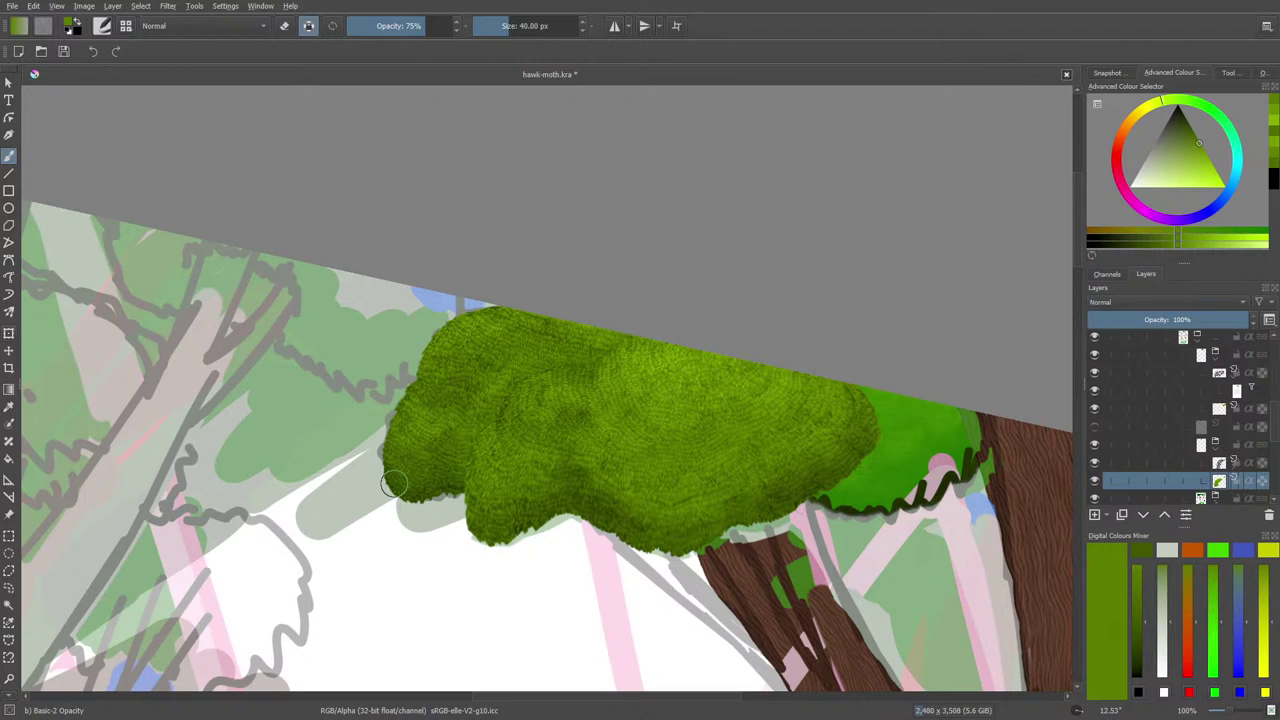
Paint highlights near the top of the rear foliage mass with two successively brighter yellow-greens.
right_click(270, 430)
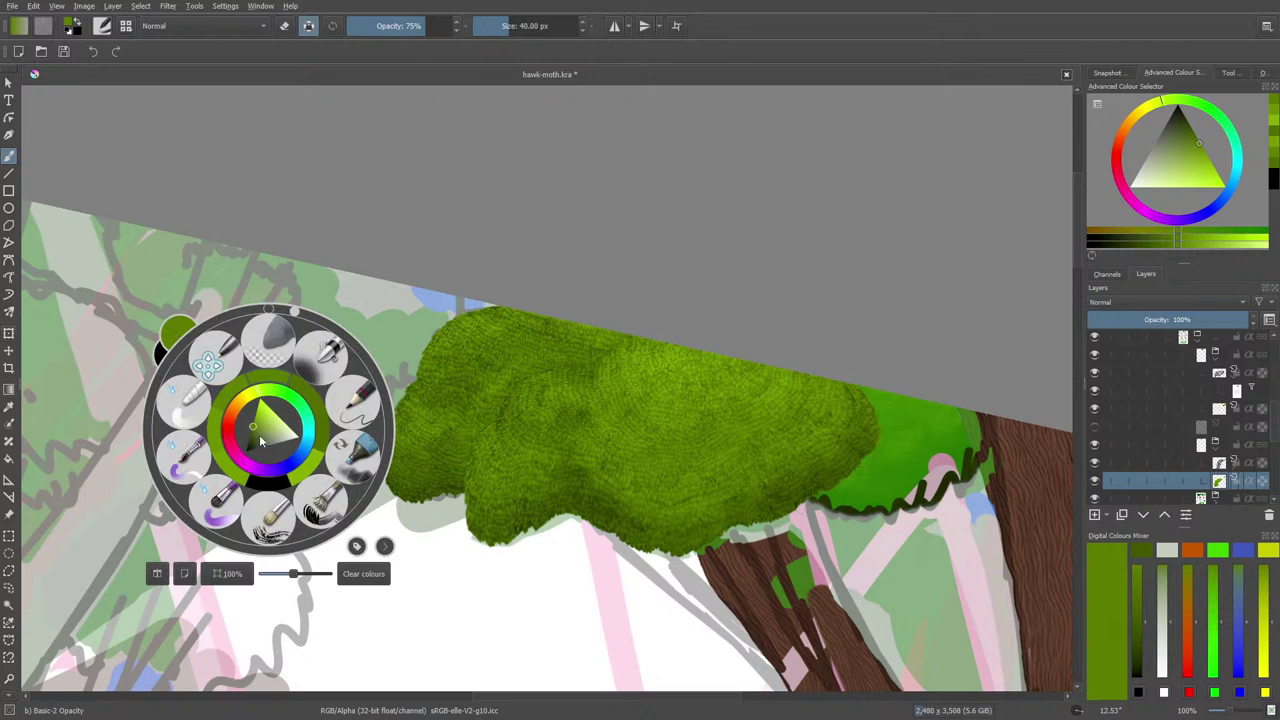
left_click(253, 420)
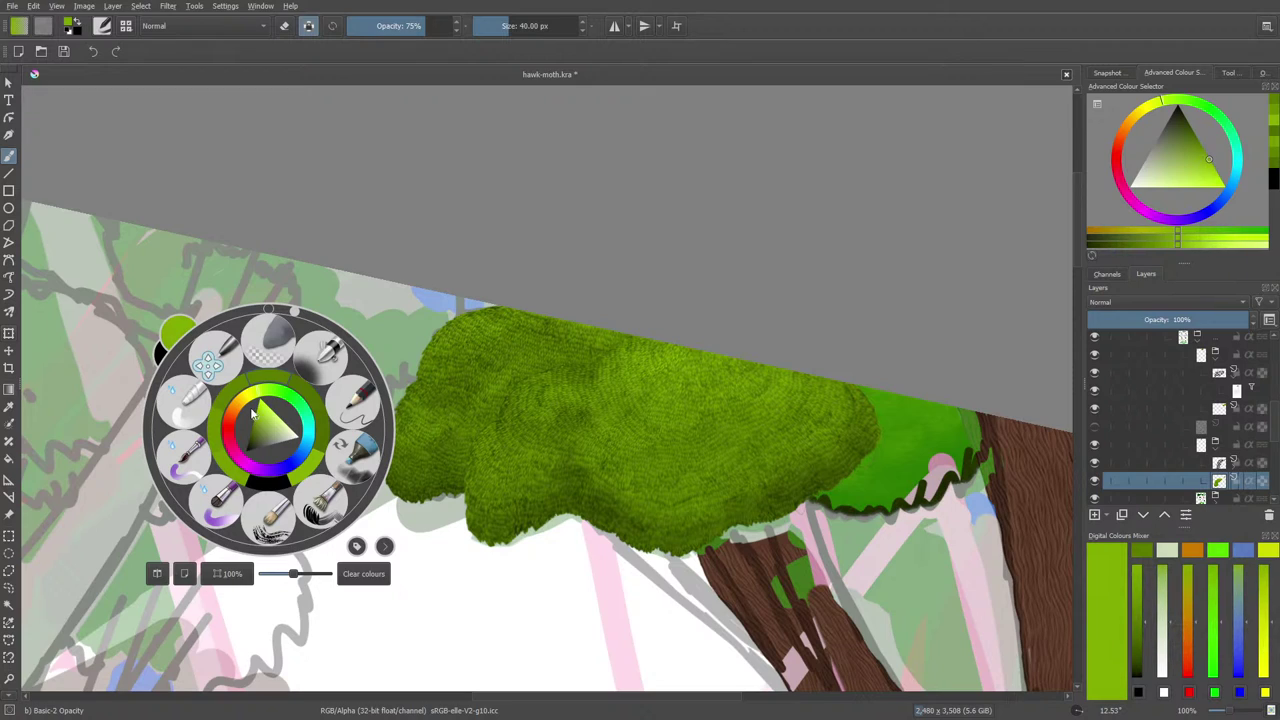
left_click(208, 365)
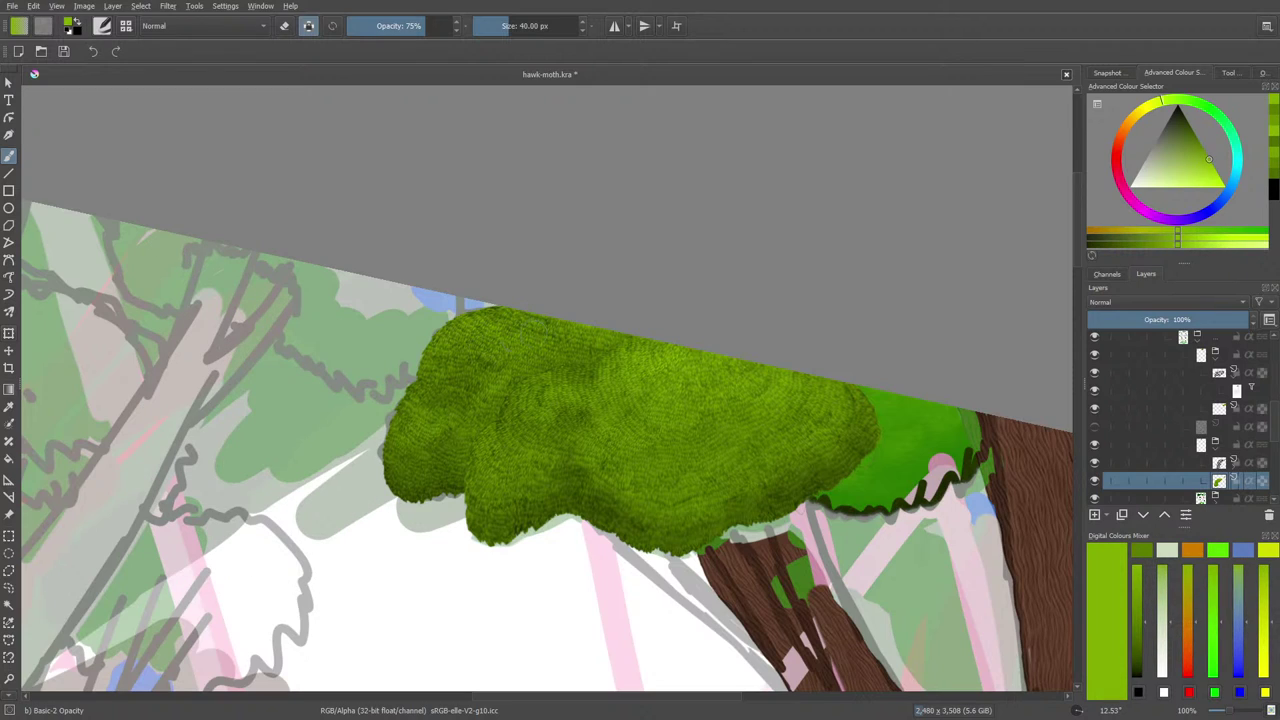
right_click(505, 343)
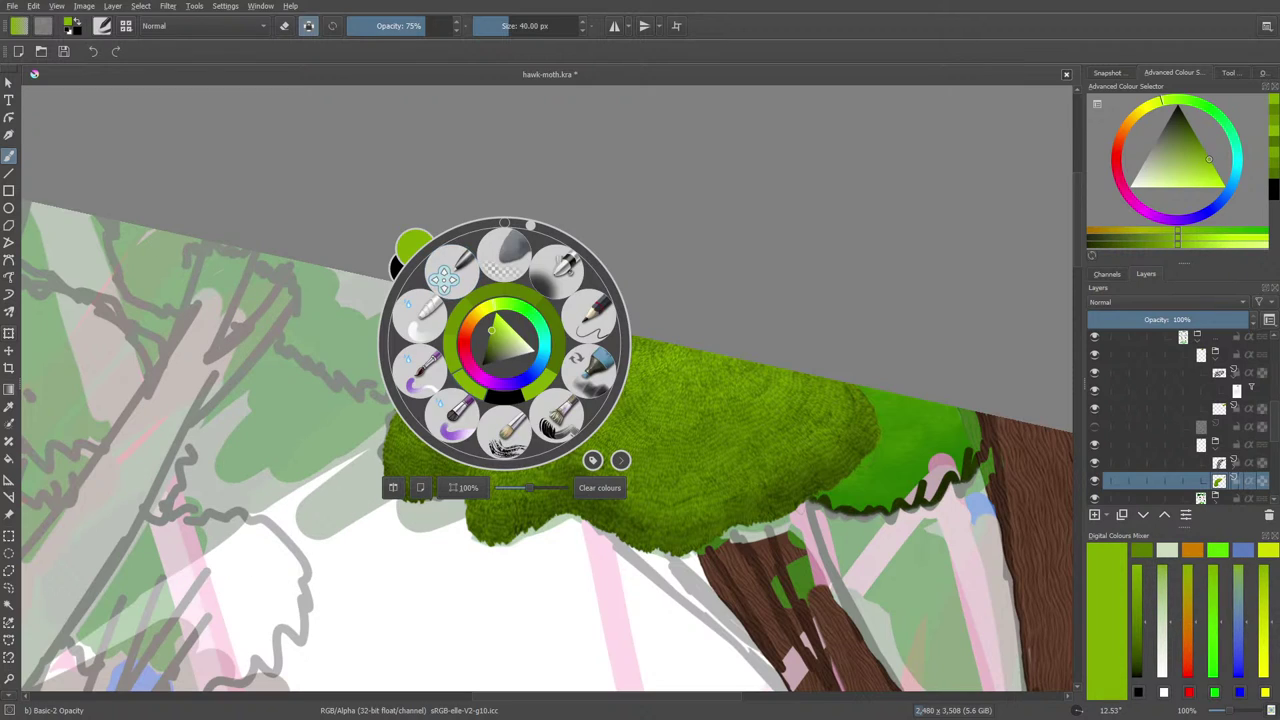
left_click(491, 330)
right_click(491, 330)
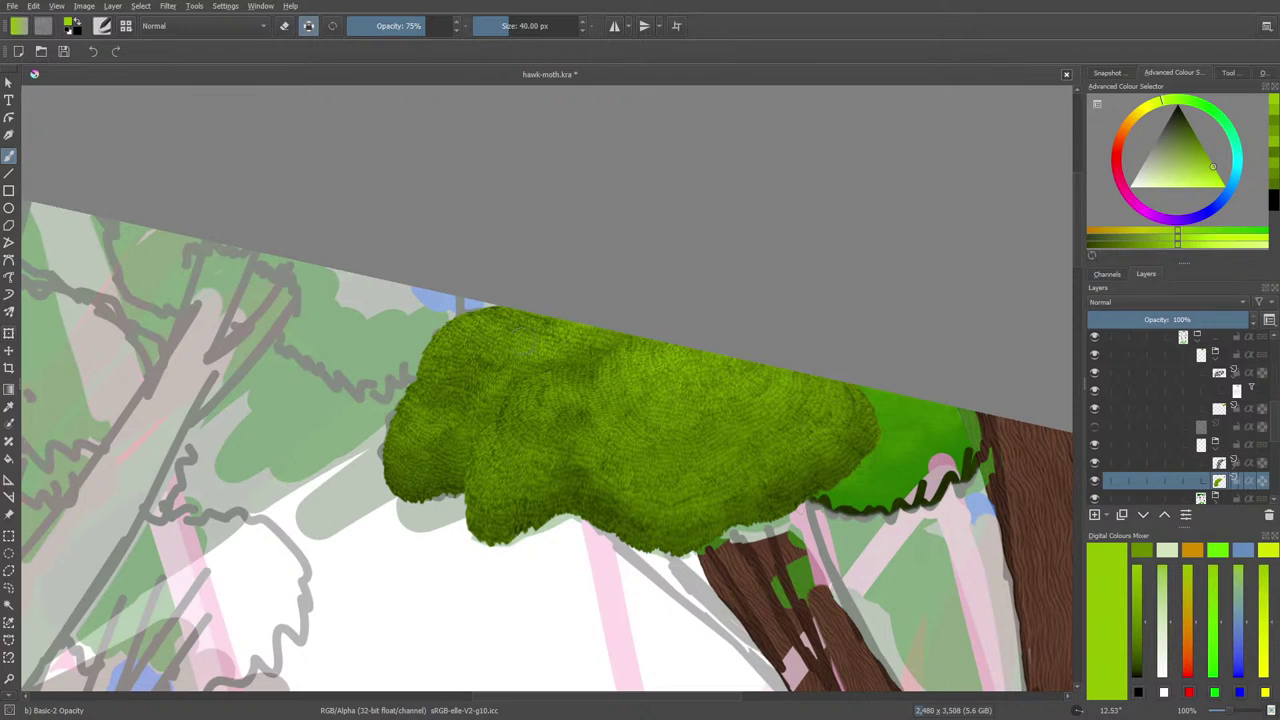
Blend the rear foliage mass's greens with the Blender Basic brush and save the painting.
right_click(466, 352)
left_click(376, 324)
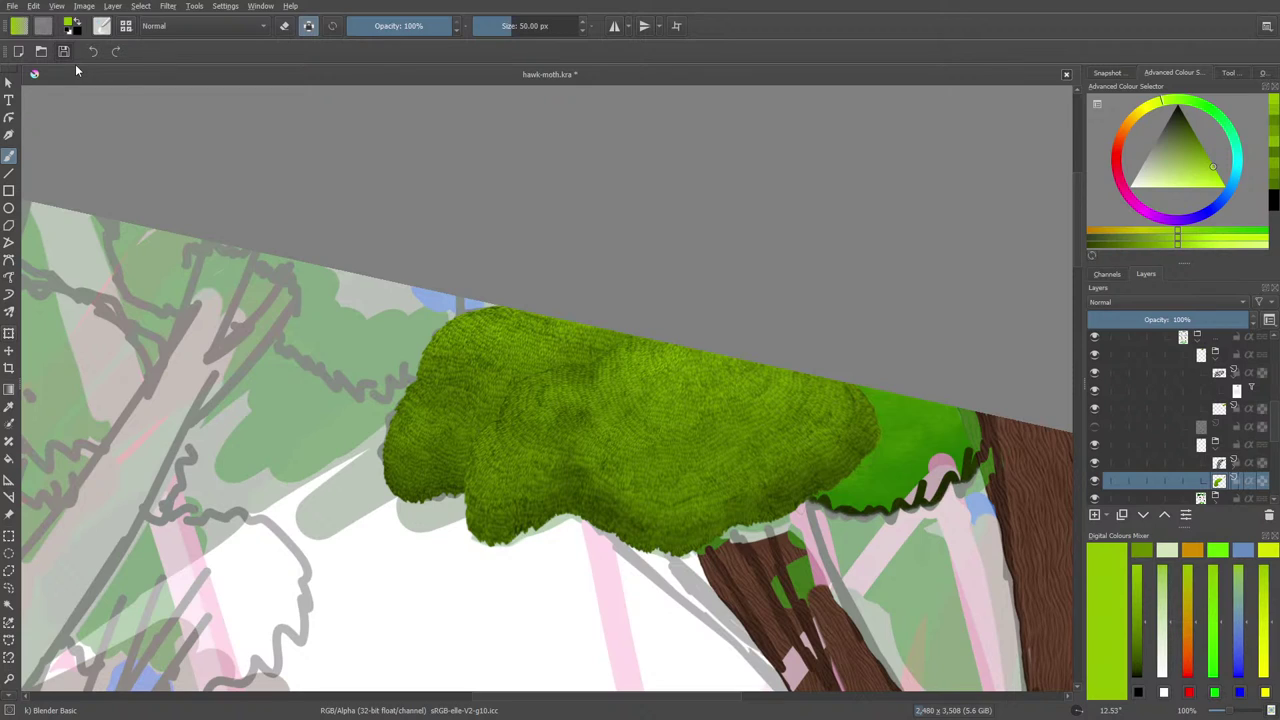
key("ctrl+s")
Choose a medium green and paint it with the Basic-2 Opacity brush where the rear foliage mass meets the front one.
right_click(465, 400)
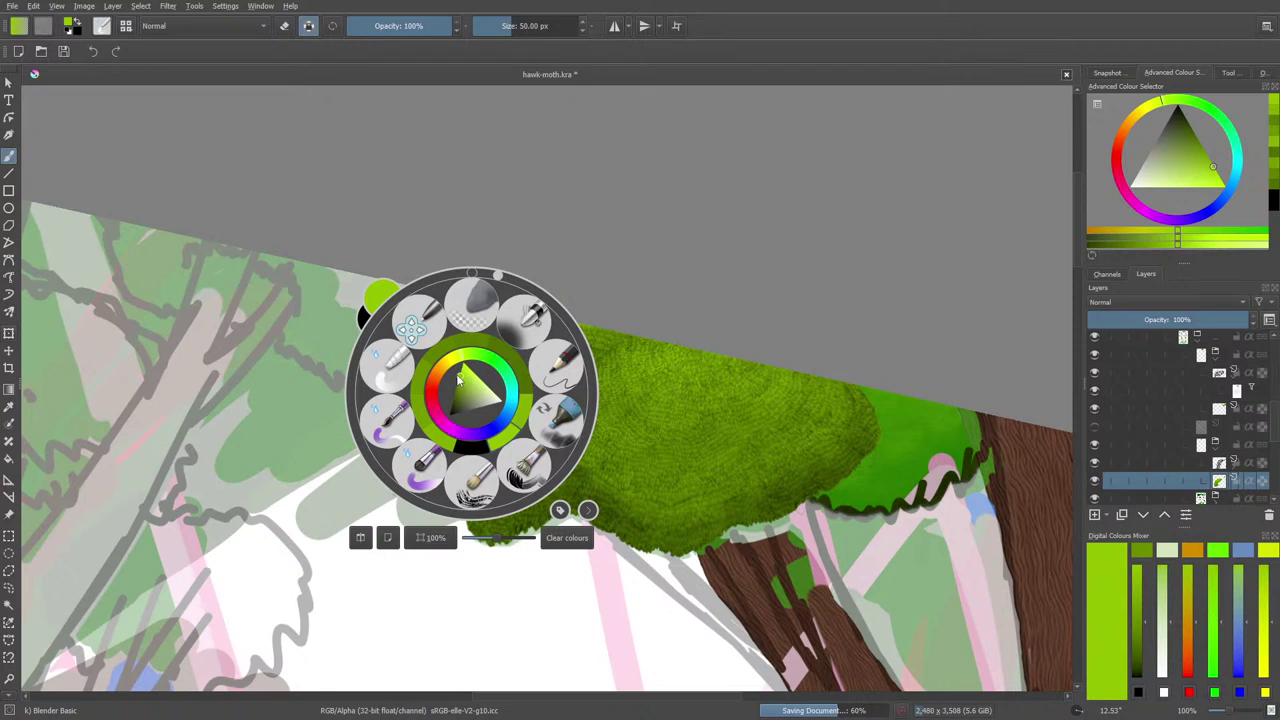
left_click_drag(458, 378, 457, 375)
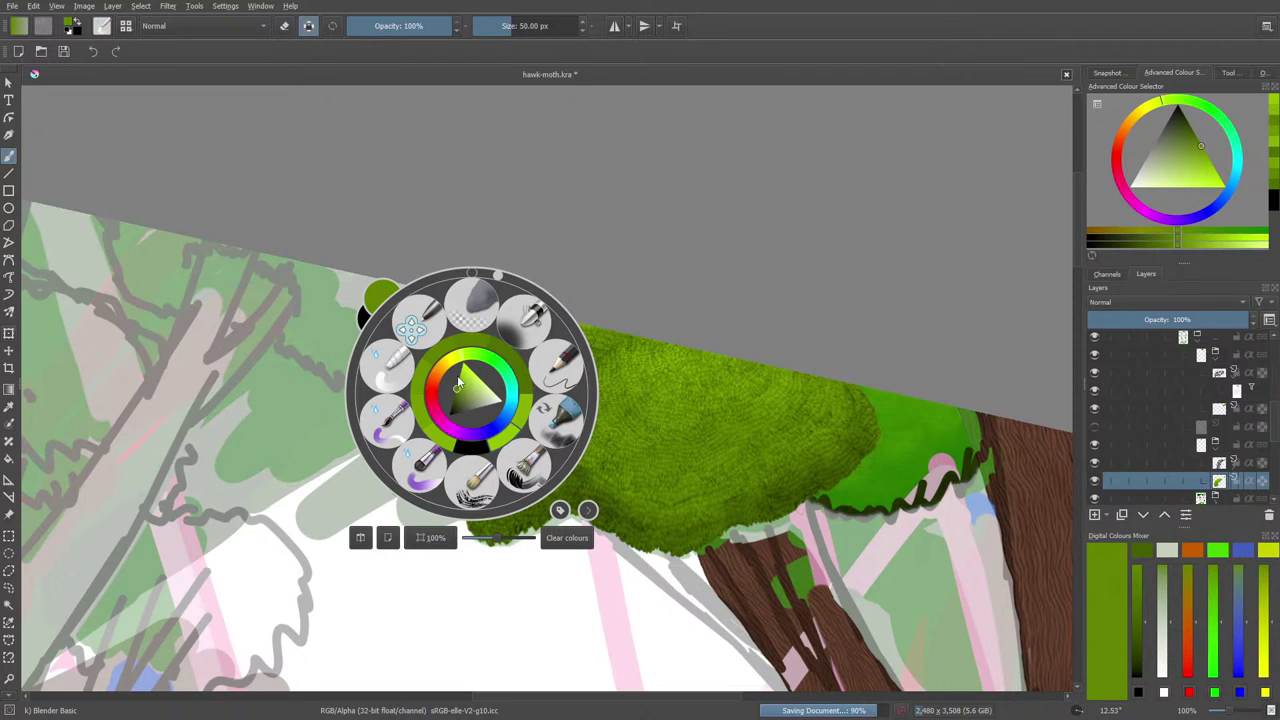
left_click(391, 191)
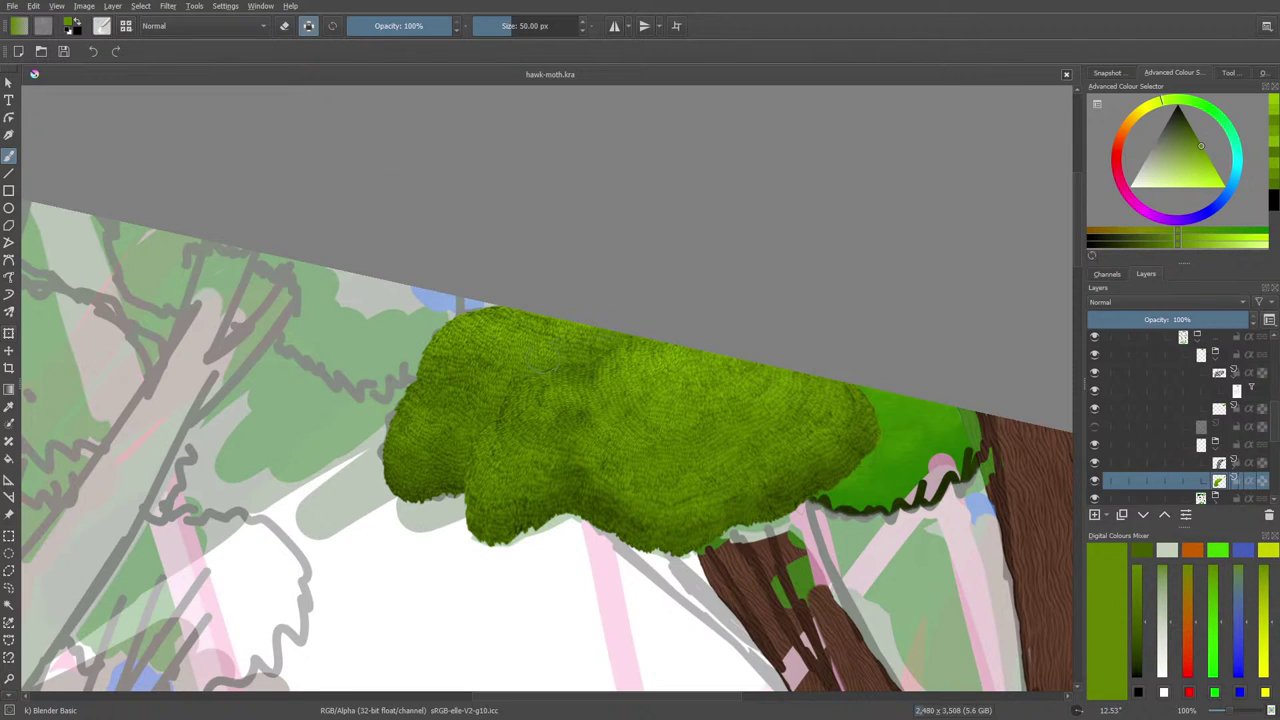
left_click(102, 25)
left_click(184, 171)
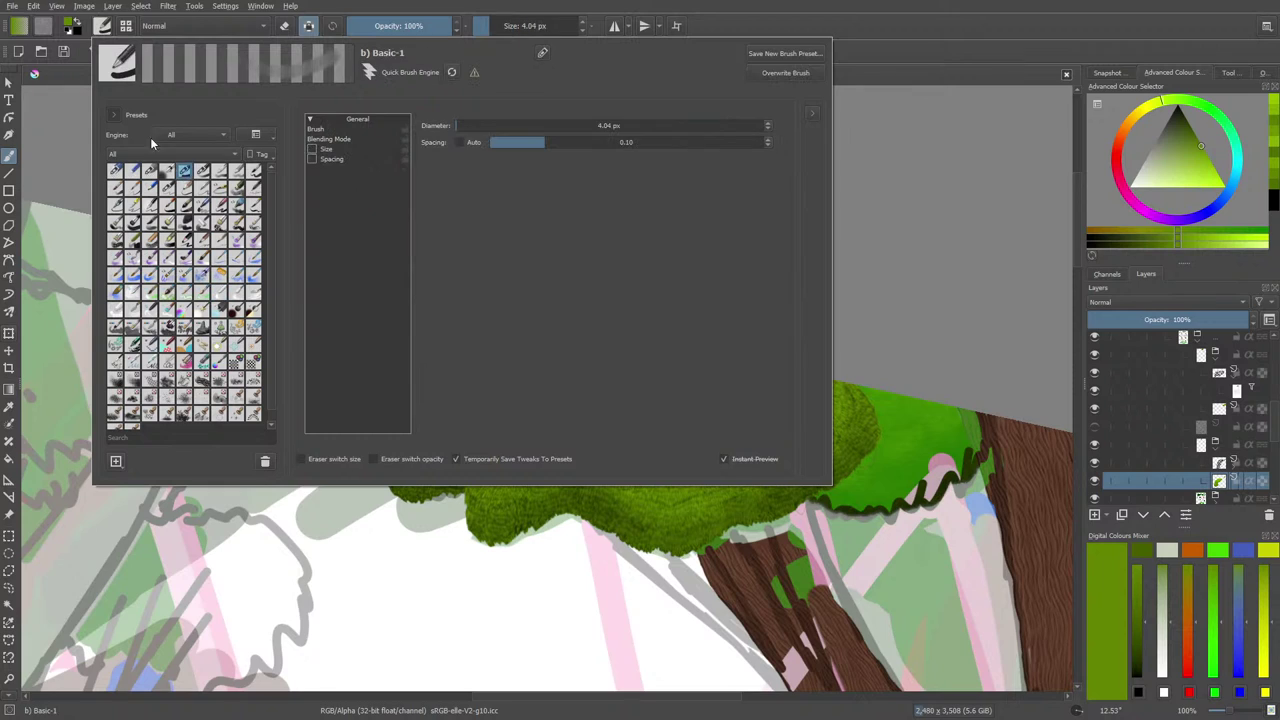
left_click(201, 172)
right_click(150, 217)
left_click(598, 349)
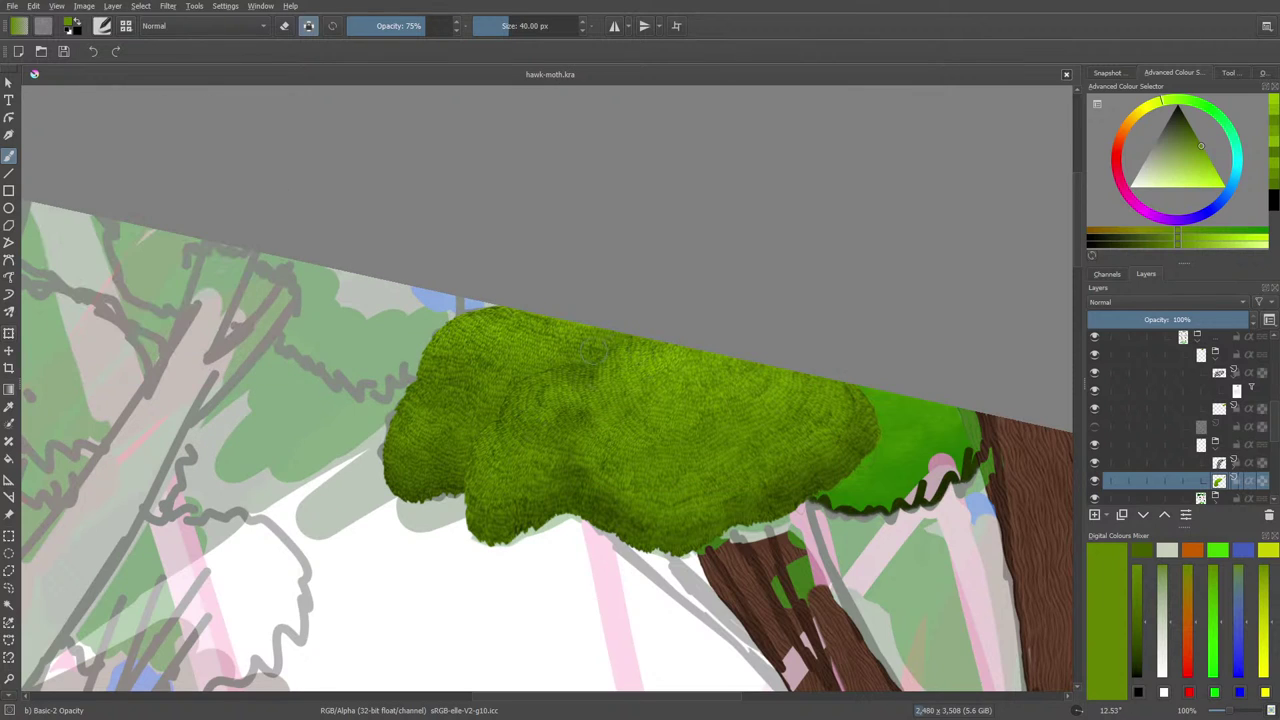
left_click(583, 368)
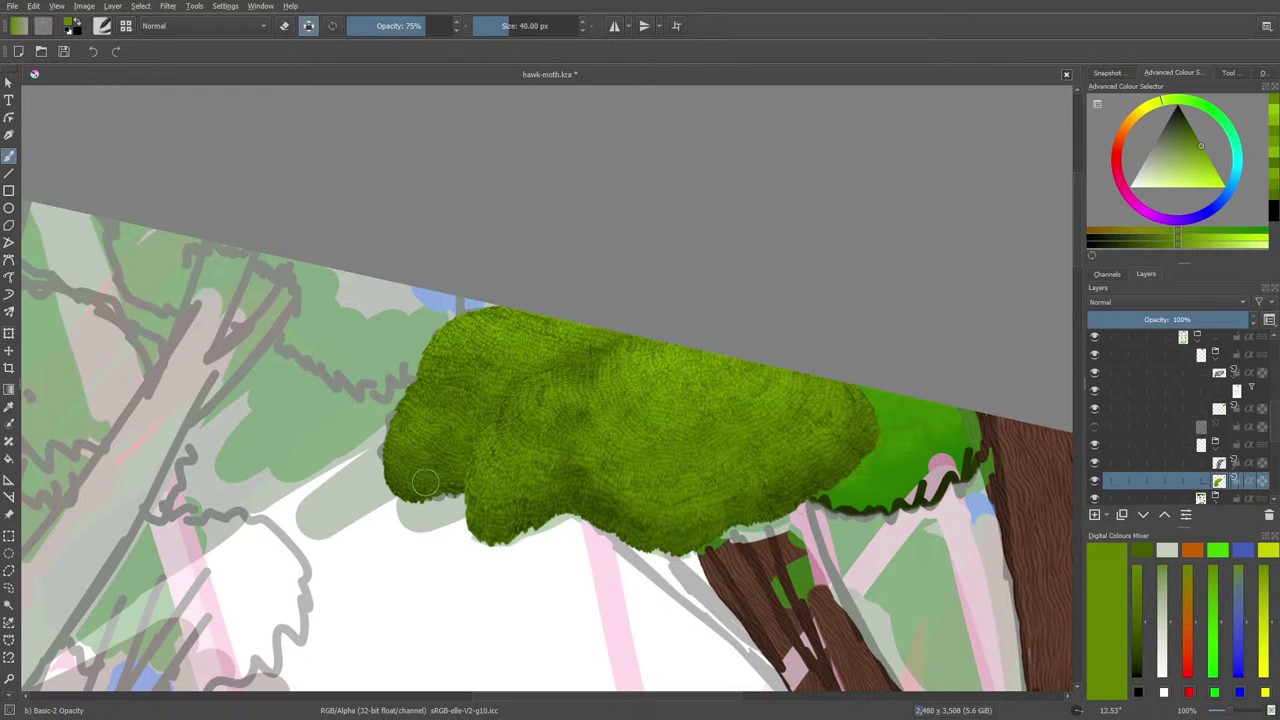
Paint a dark green shadow on the rear mass along the front mass's outline and blend it with Blender Basic.
right_click(438, 426)
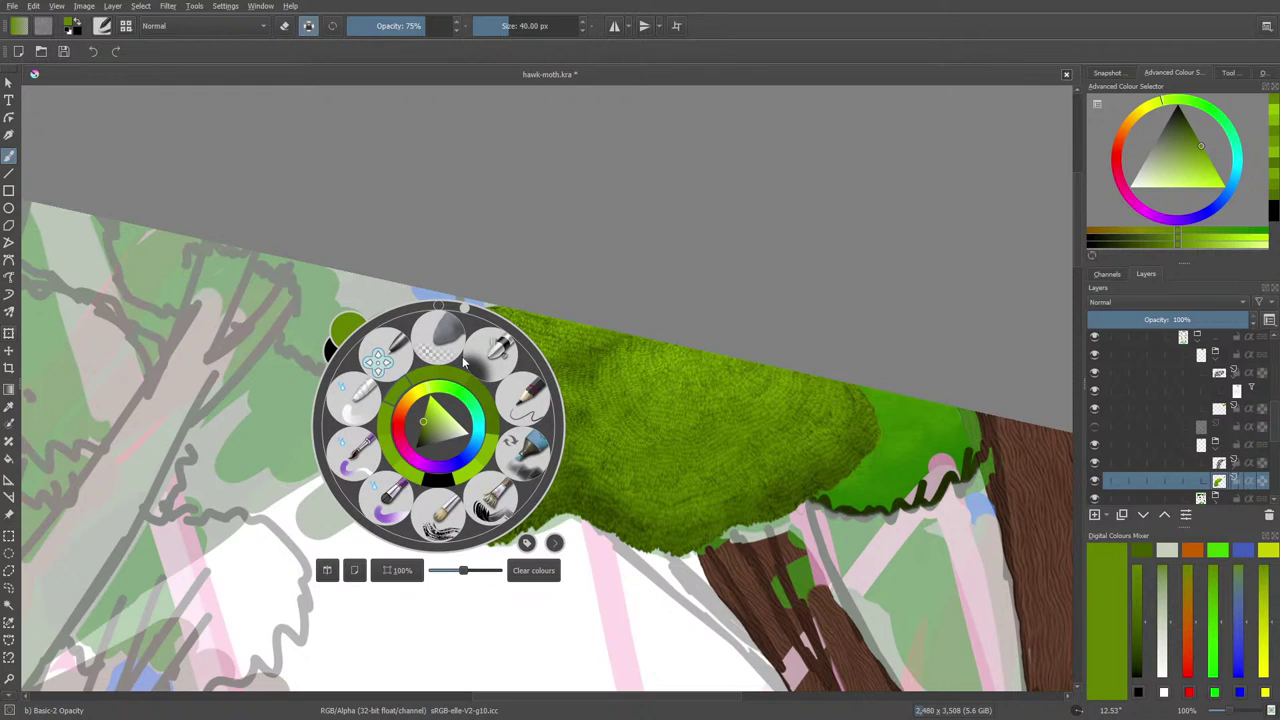
left_click(426, 424)
left_click(527, 255)
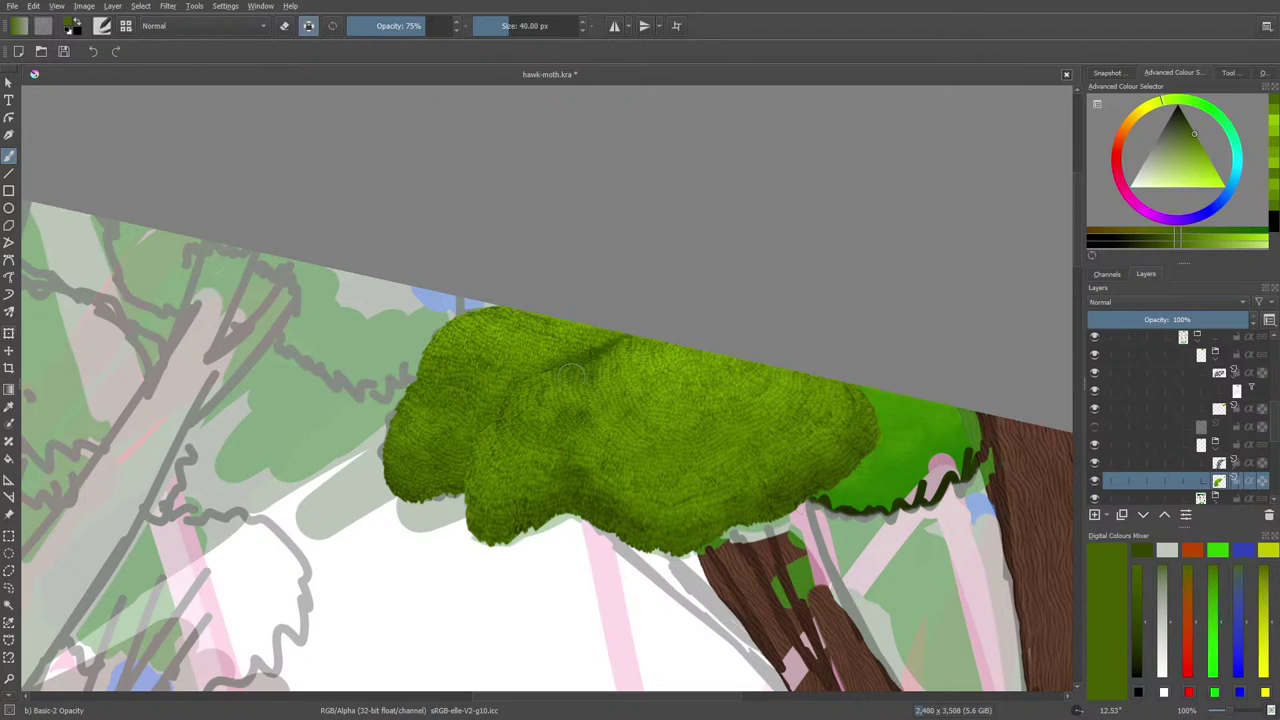
left_click_drag(519, 393, 436, 482)
right_click(489, 357)
left_click(412, 320)
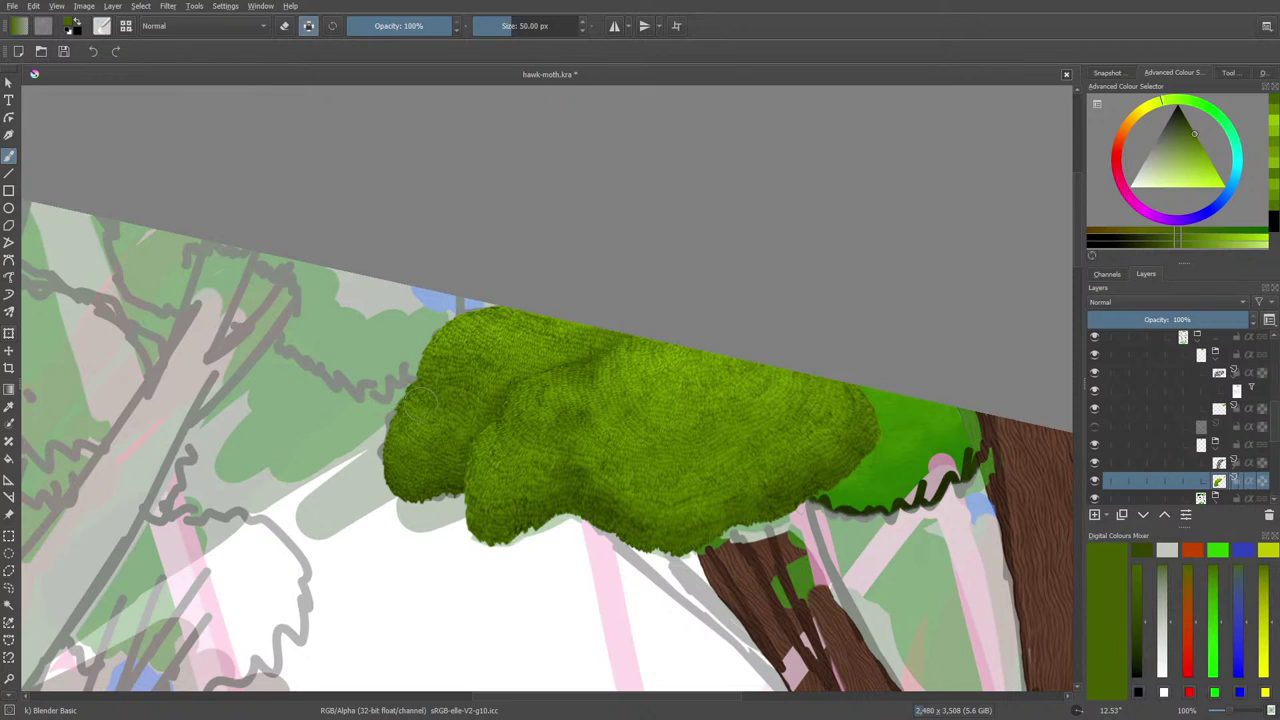
Choose a medium green and paint the area above the shadow on the rear mass with the Basic-2 Opacity brush.
right_click(257, 420)
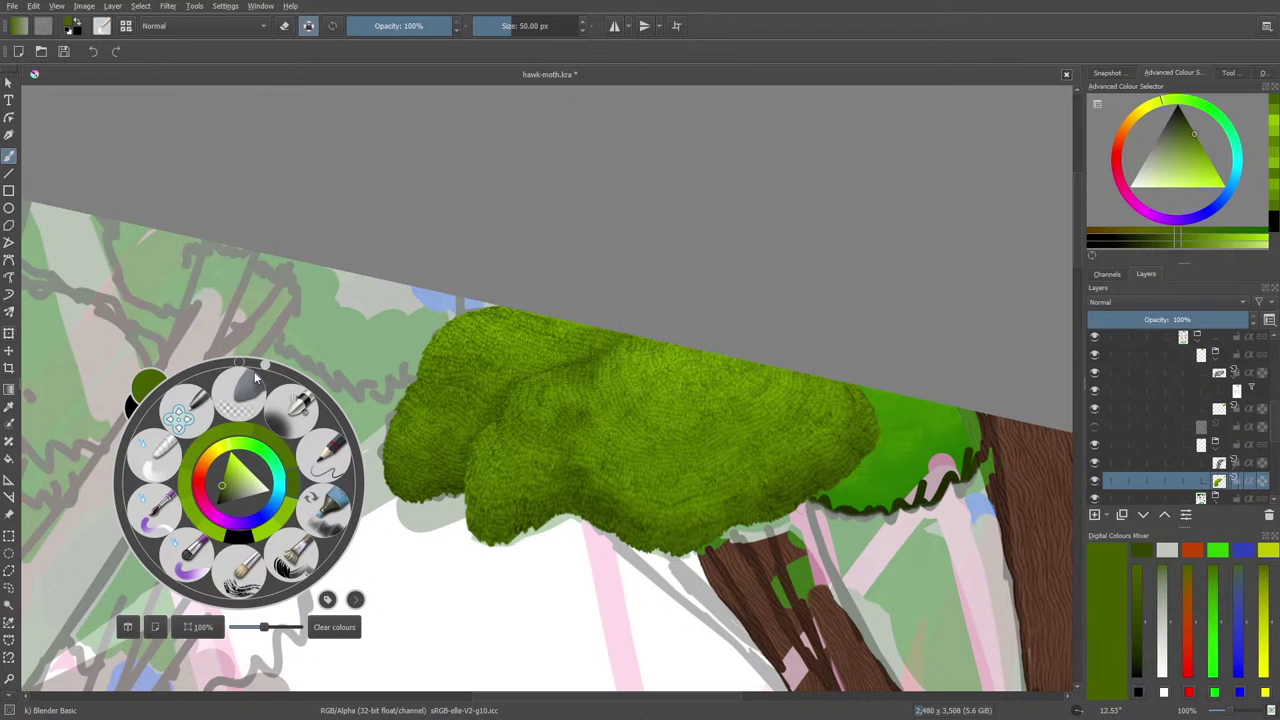
left_click(224, 480)
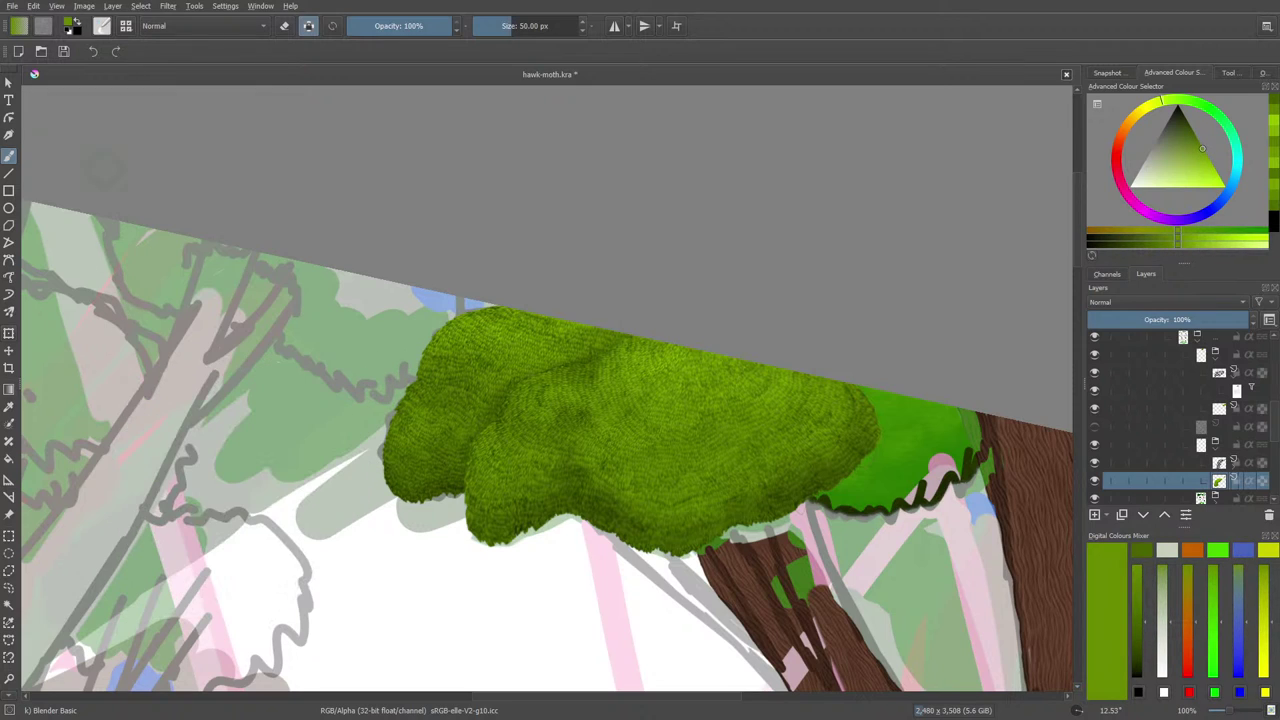
left_click(101, 25)
left_click(200, 175)
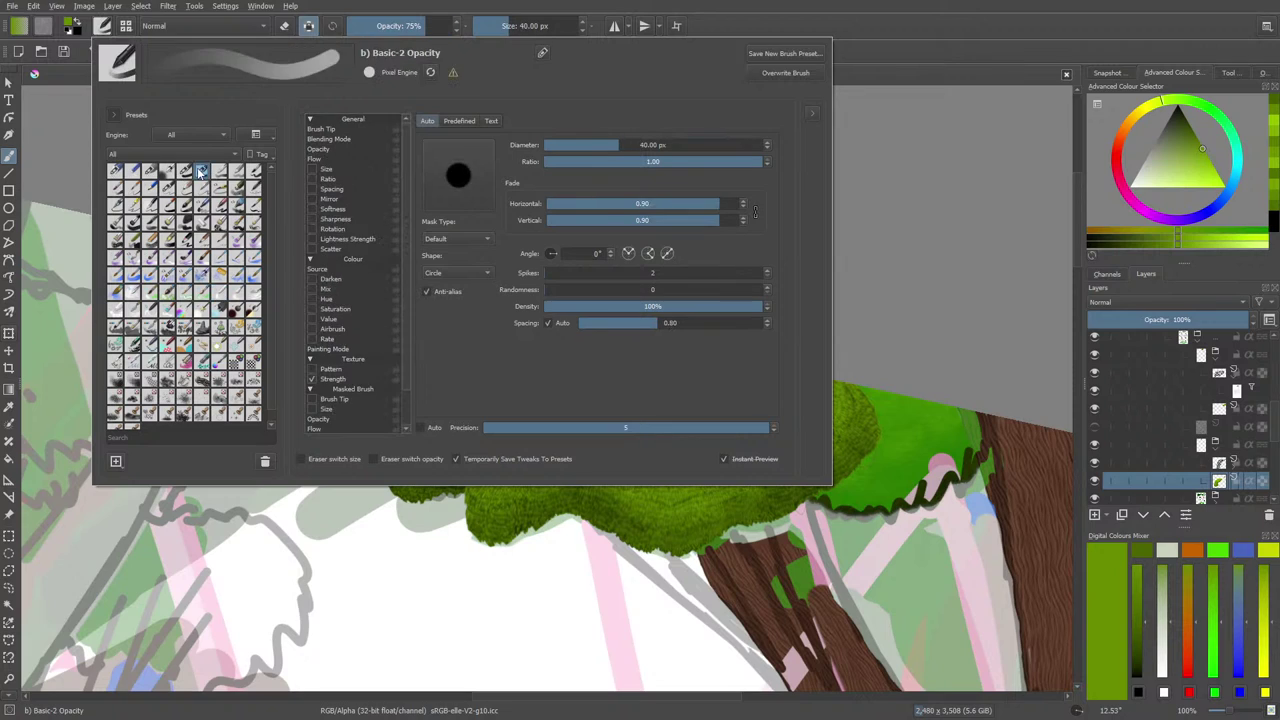
right_click(105, 162)
left_click_drag(219, 296, 535, 303)
left_click(570, 352)
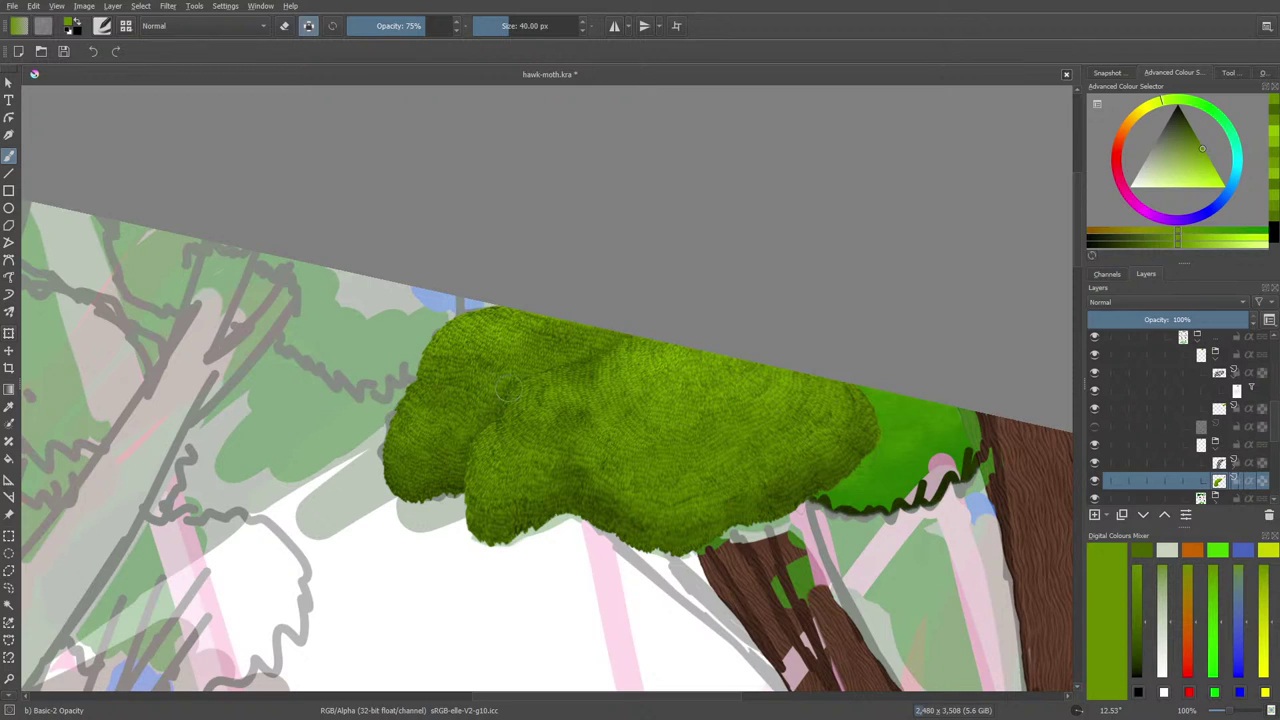
Add two successively lighter greens to the upper part of the rear foliage mass.
right_click(550, 357)
left_click(533, 346)
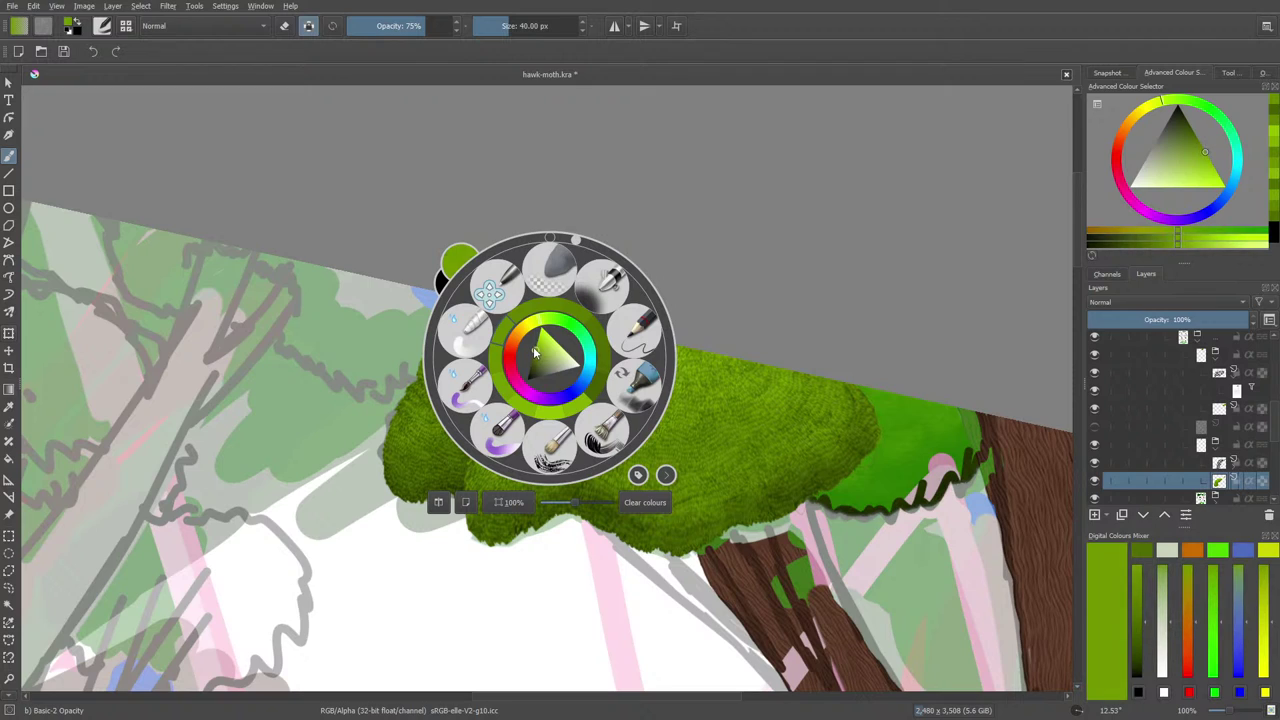
right_click(533, 346)
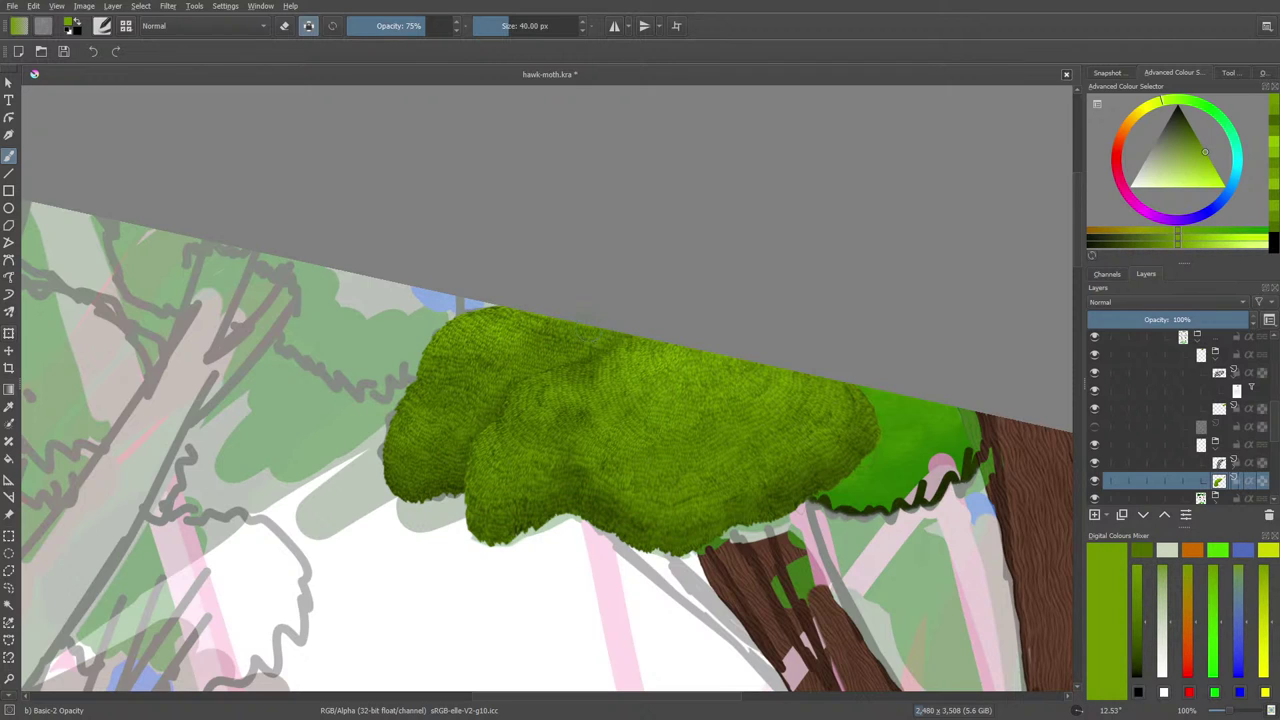
right_click(496, 352)
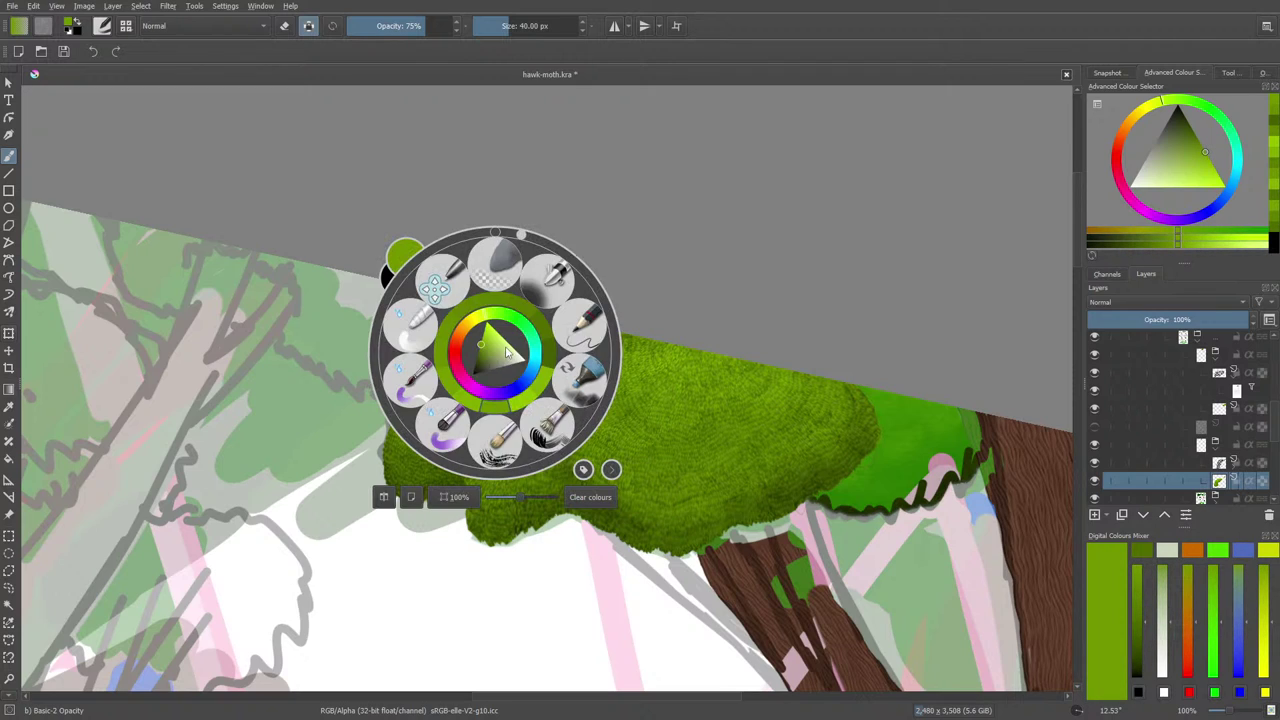
left_click(480, 343)
right_click(480, 343)
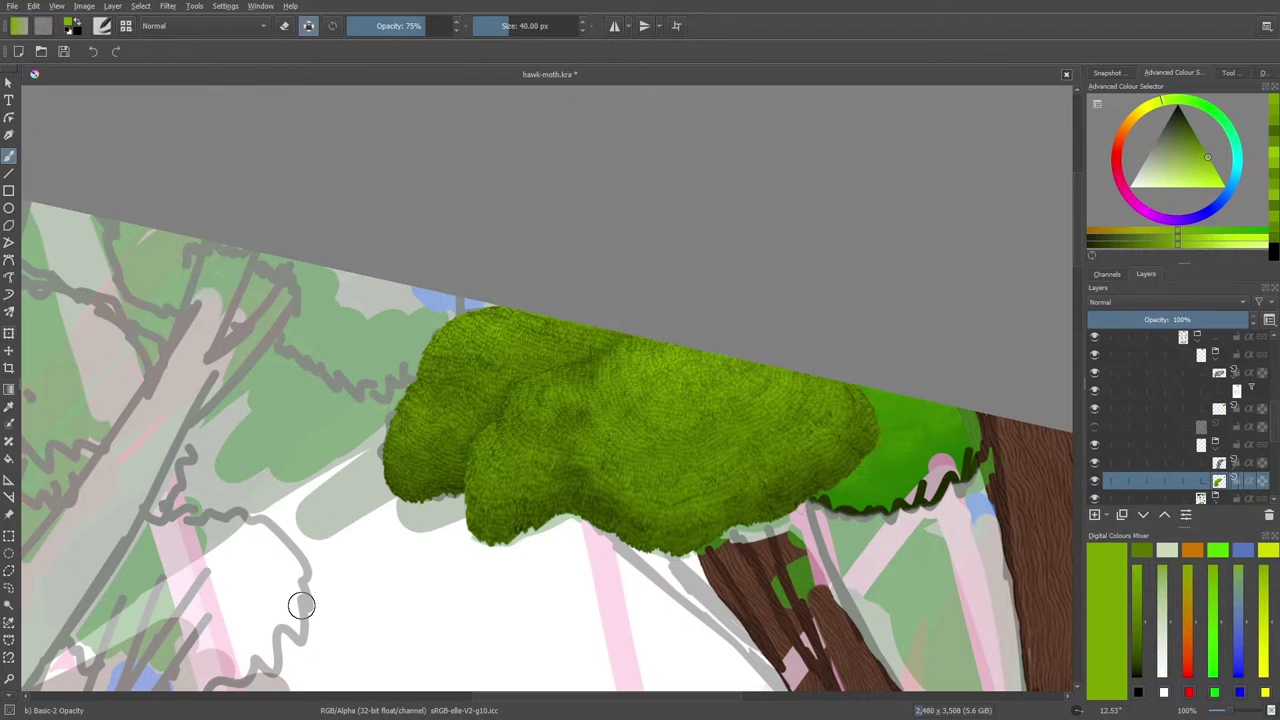
Show the Group 330 Merged layer so the full hawk-moth creature appears over the painted forest background.
left_click_drag(1229, 711, 1220, 715)
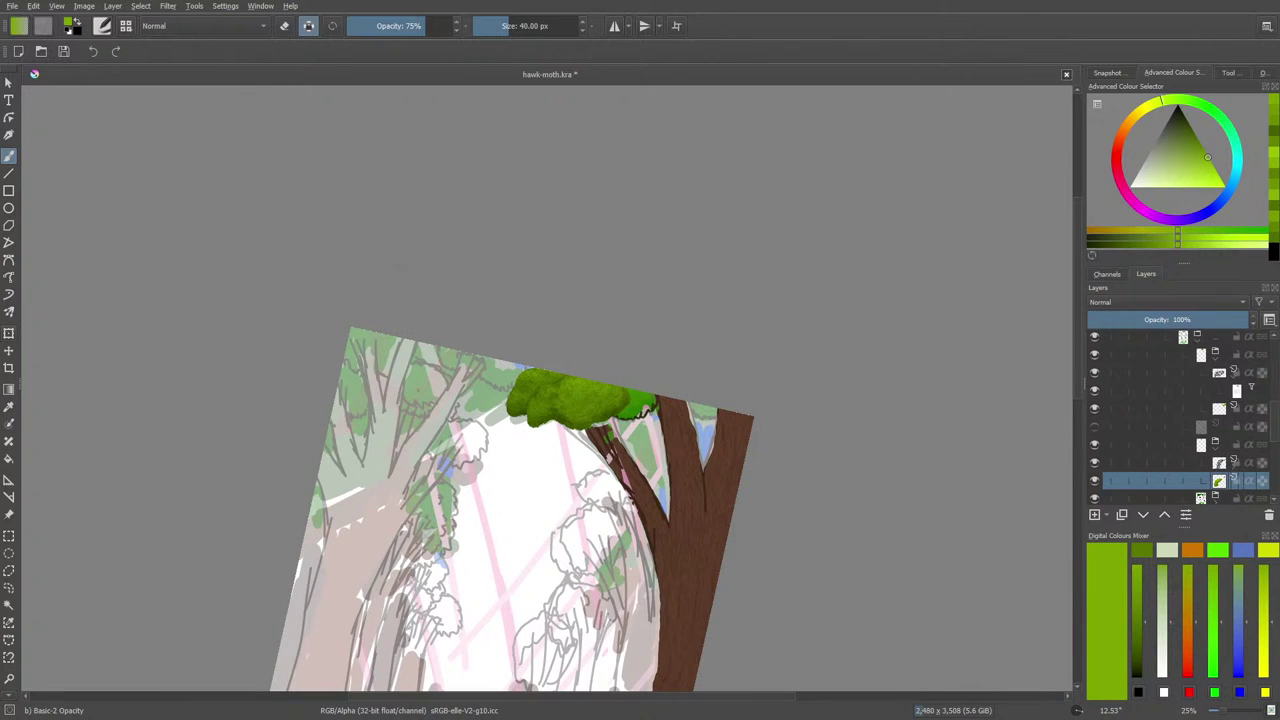
right_click(397, 335)
left_click(399, 204)
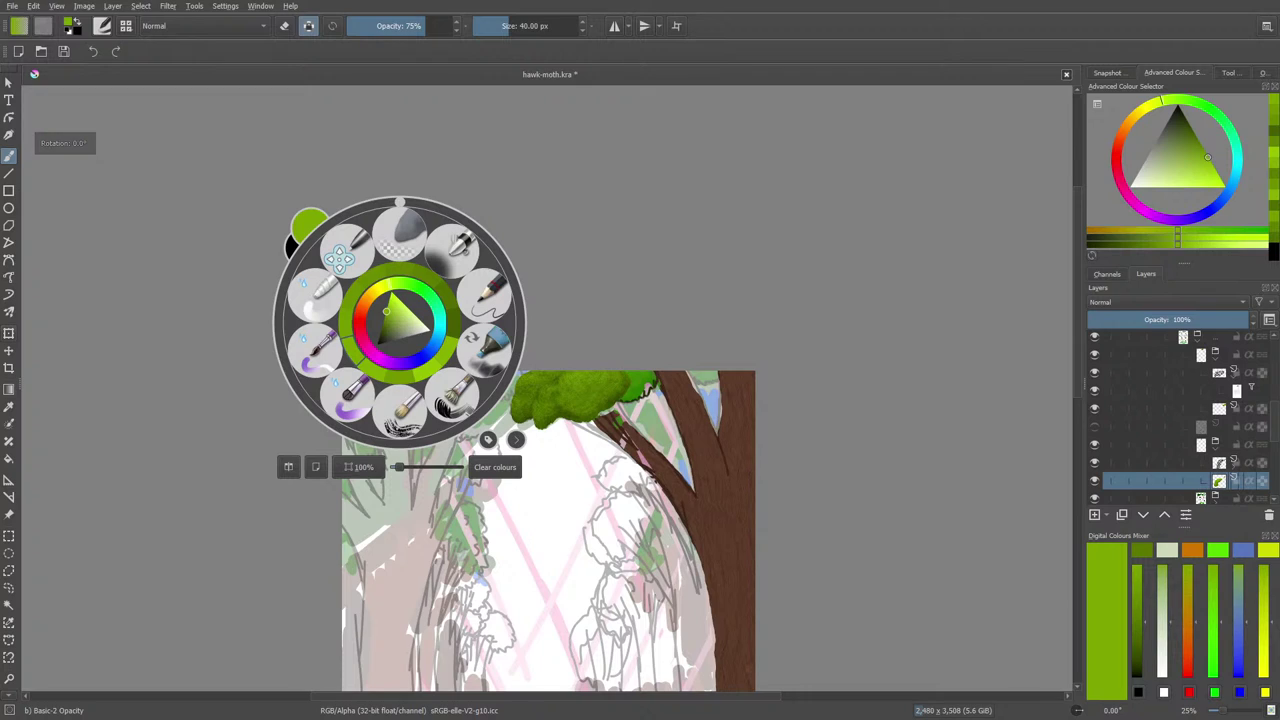
key("Escape")
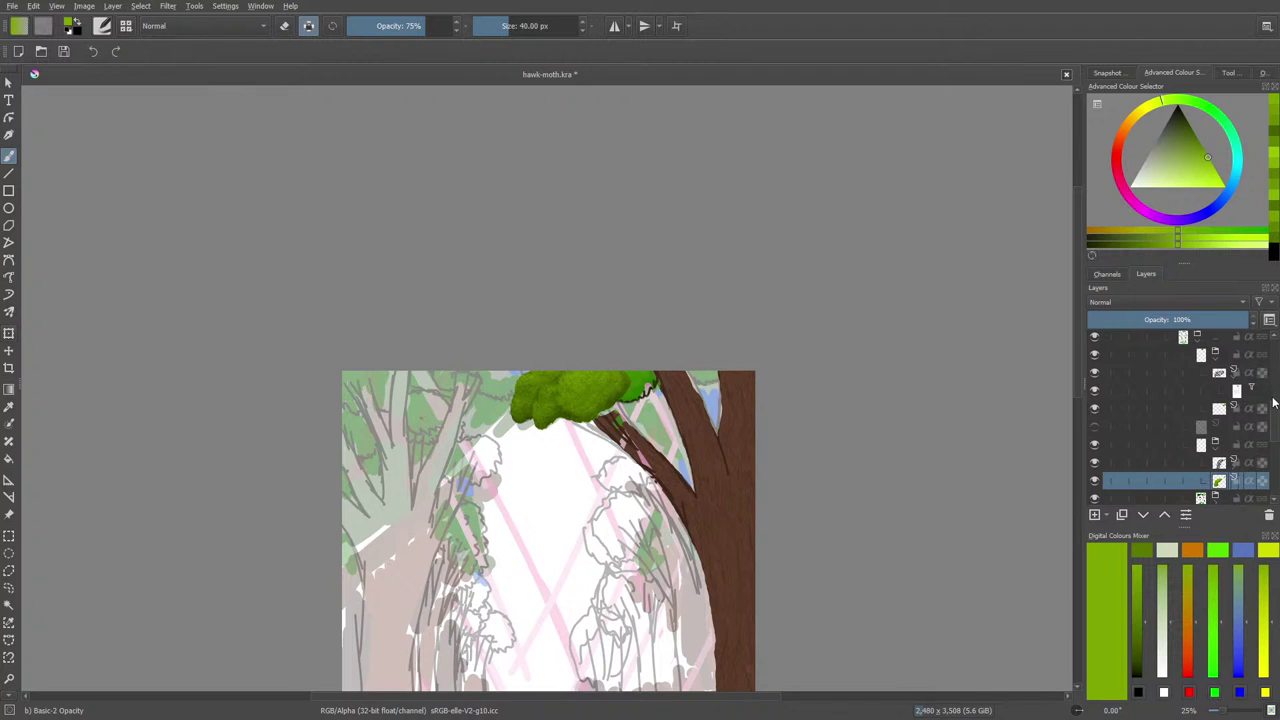
scroll(1272, 400, "up", 10)
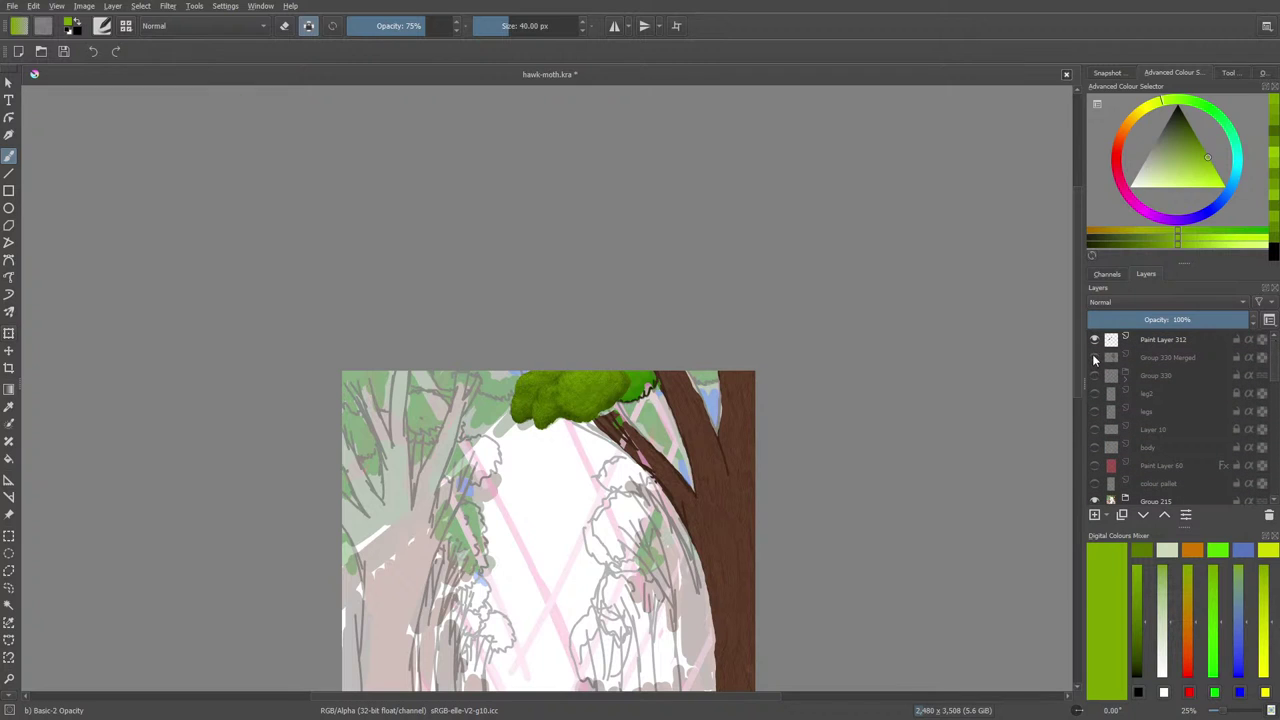
left_click(1094, 357)
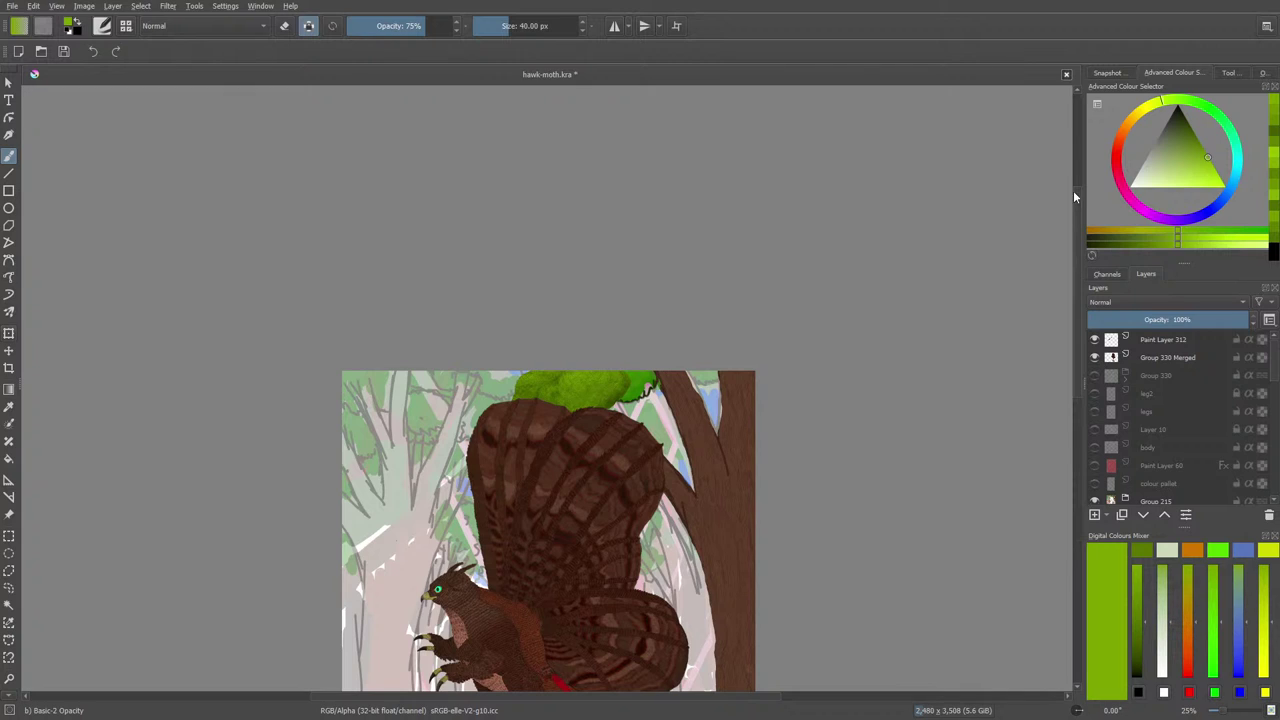
left_click_drag(1076, 208, 1086, 247)
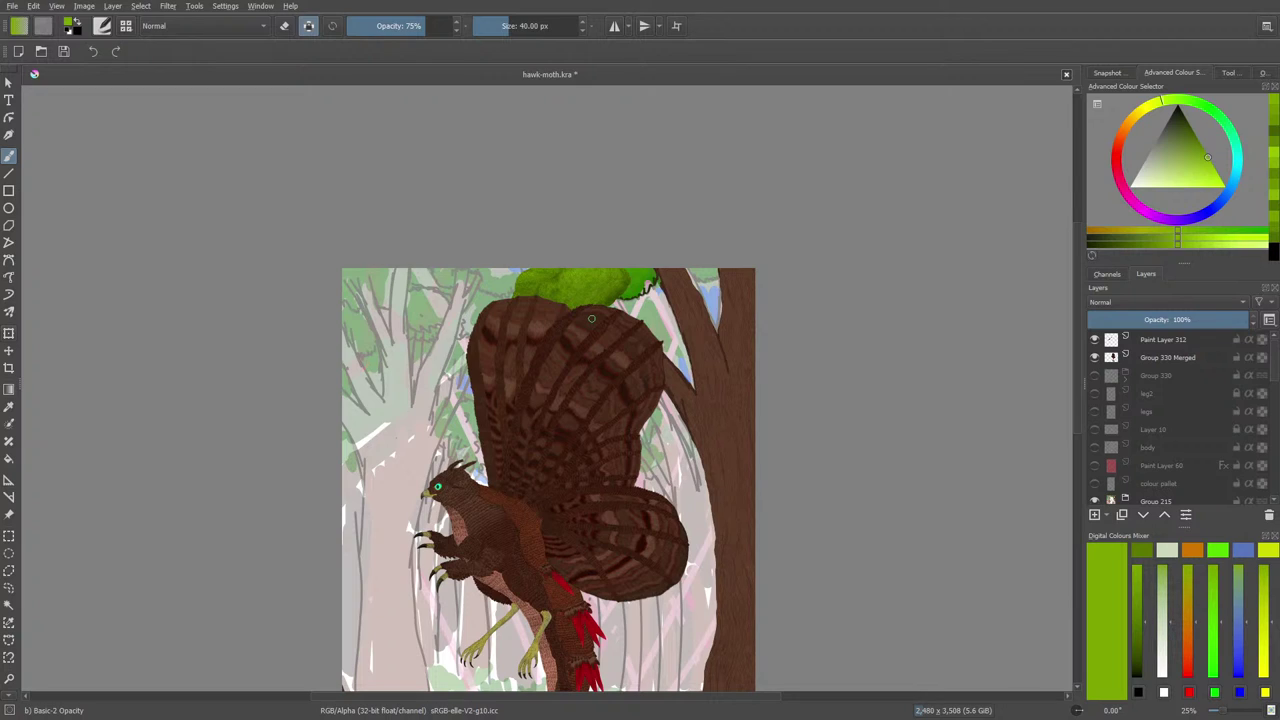
Hide the forest sketch group directly beneath the active foliage layer and save the painting.
left_click_drag(1274, 376, 1274, 462)
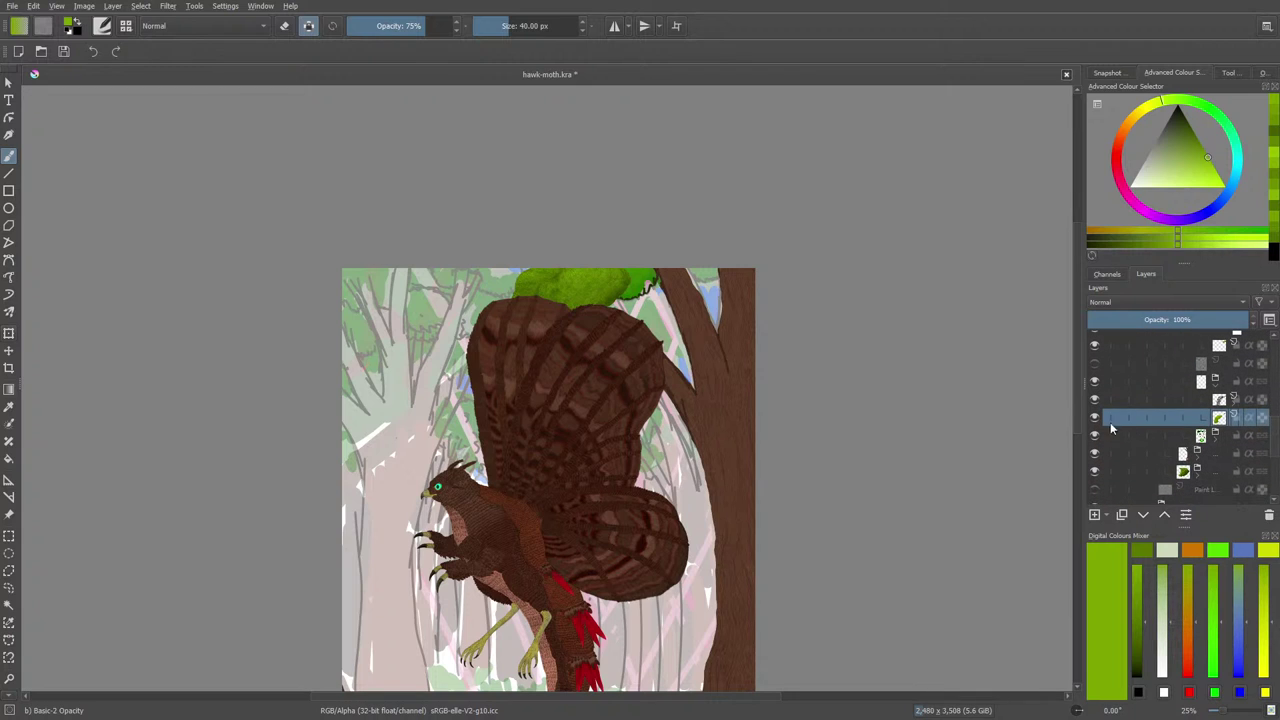
left_click(1095, 453)
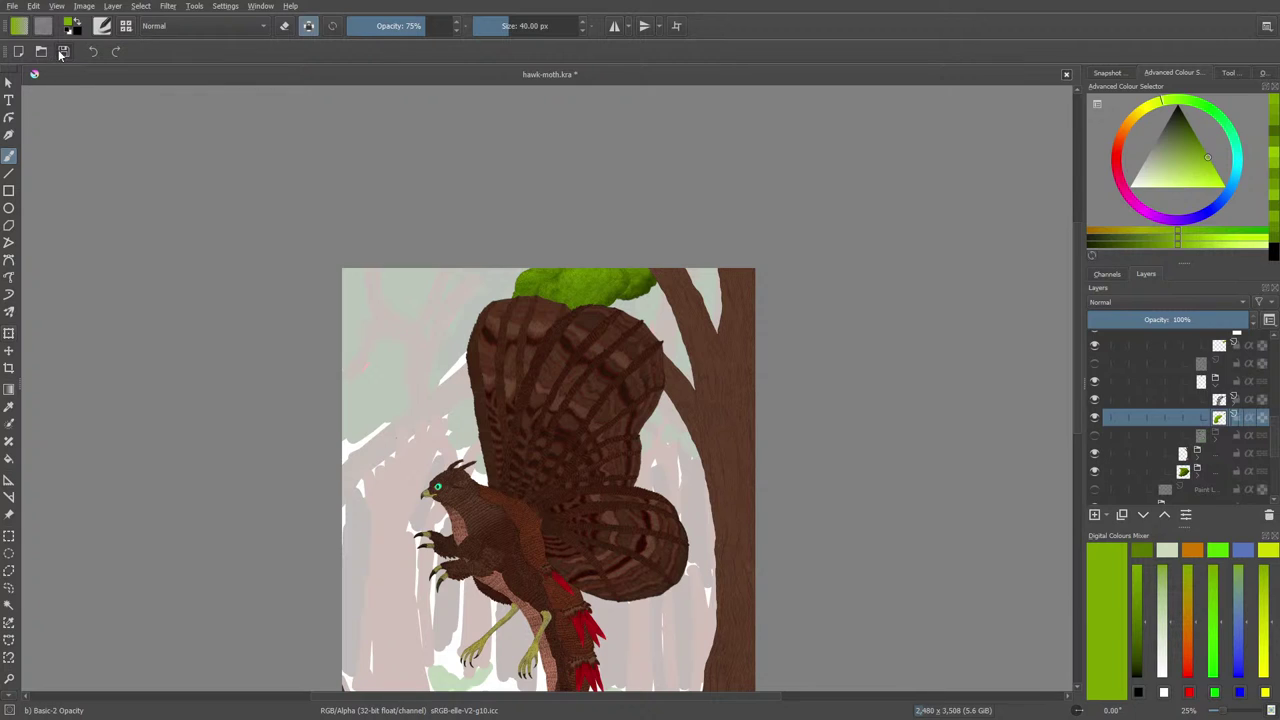
key("ctrl+s")
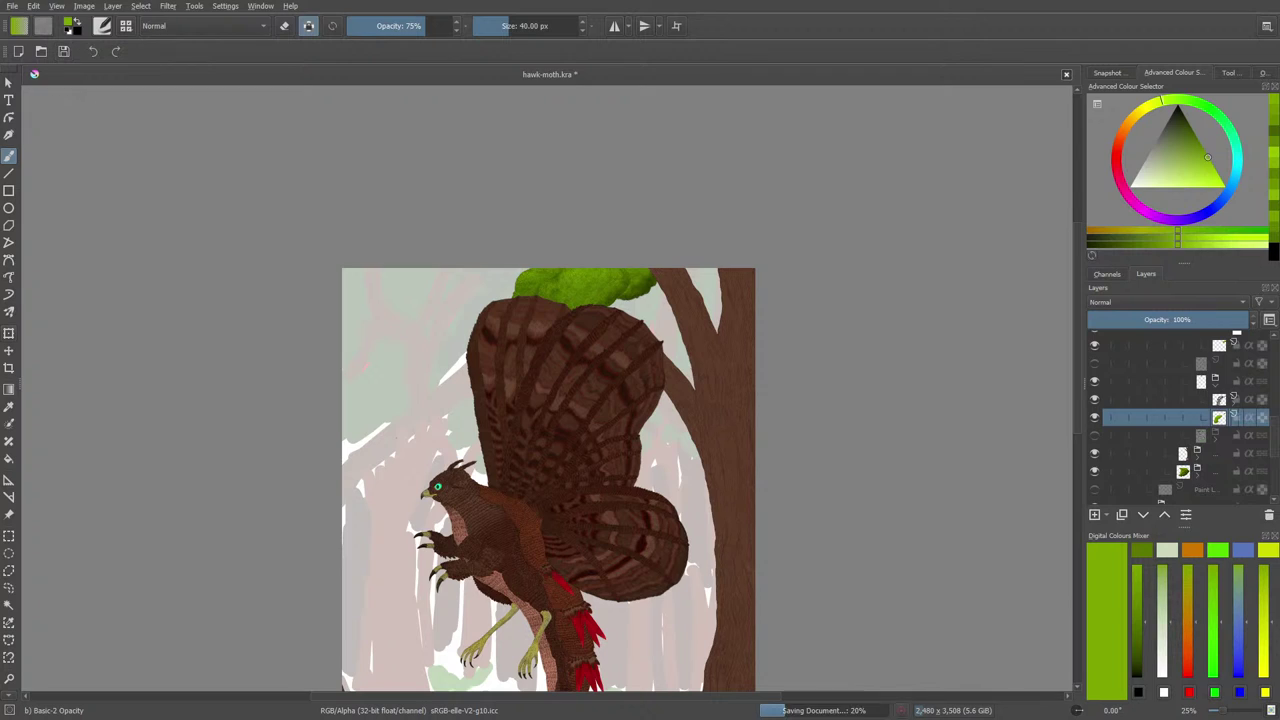